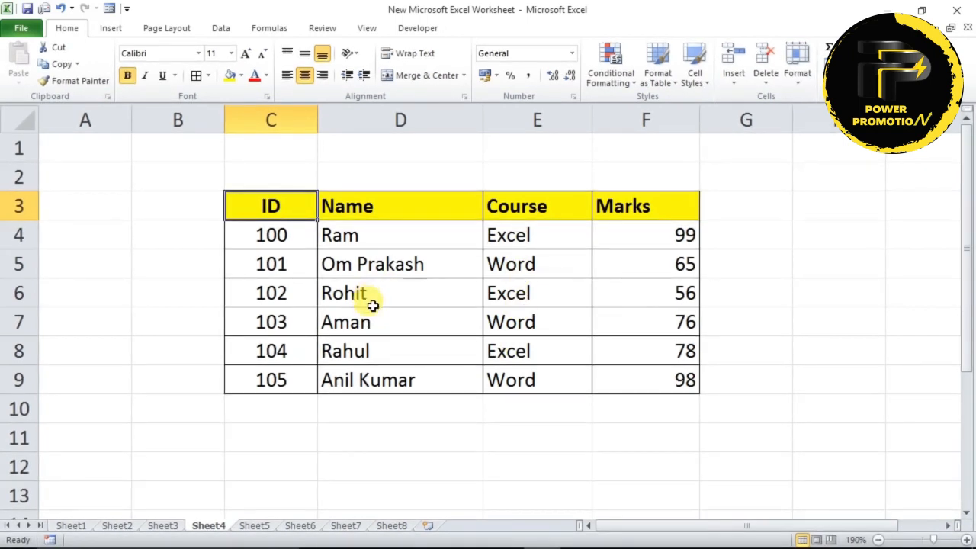
Step: Change the font of the whole student marks table to Copperplate Gothic Light
{"action": "left_click", "coordinate": [368, 293]}
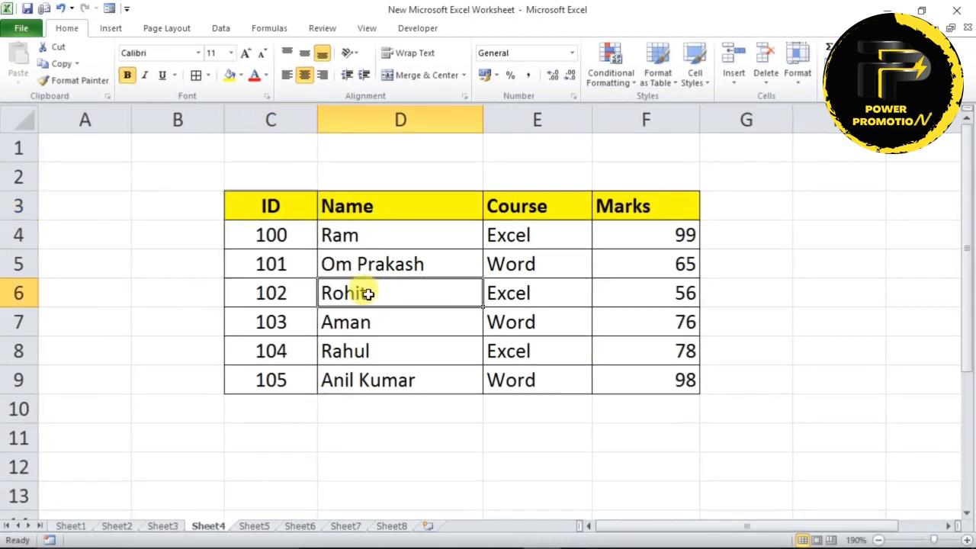
{"action": "key", "text": "ctrl+a"}
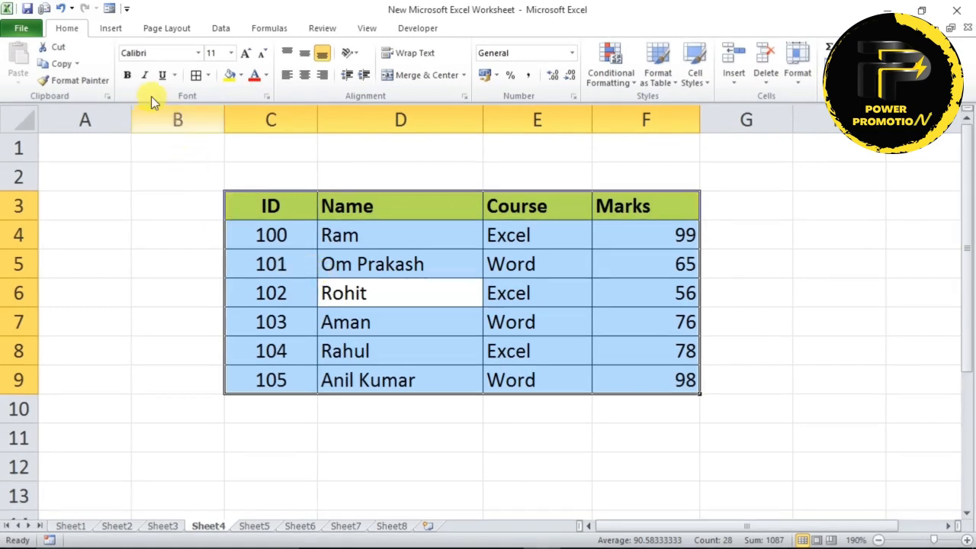
{"action": "left_click", "coordinate": [197, 55]}
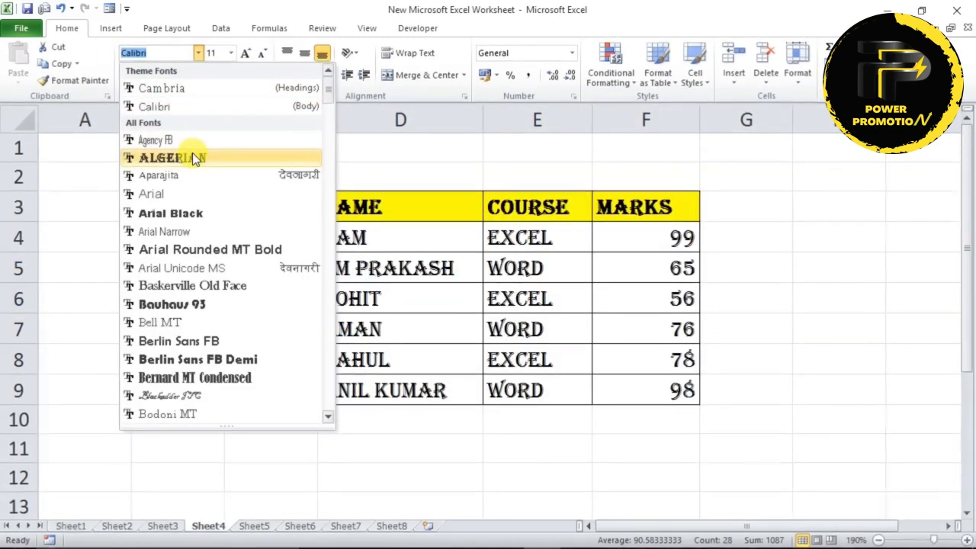
{"action": "left_click_drag", "start_coordinate": [332, 93], "coordinate": [321, 143]}
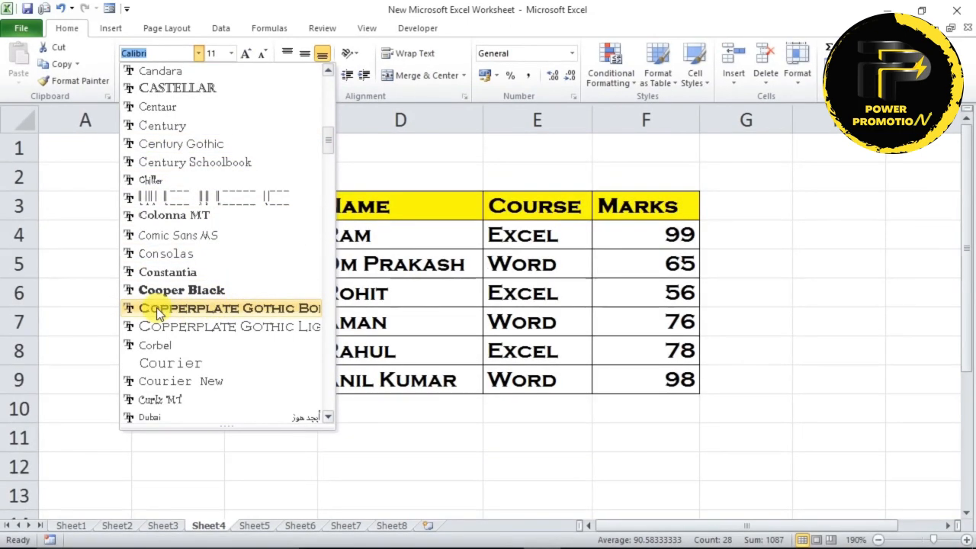
{"action": "left_click", "coordinate": [220, 327]}
{"action": "left_click", "coordinate": [495, 347]}
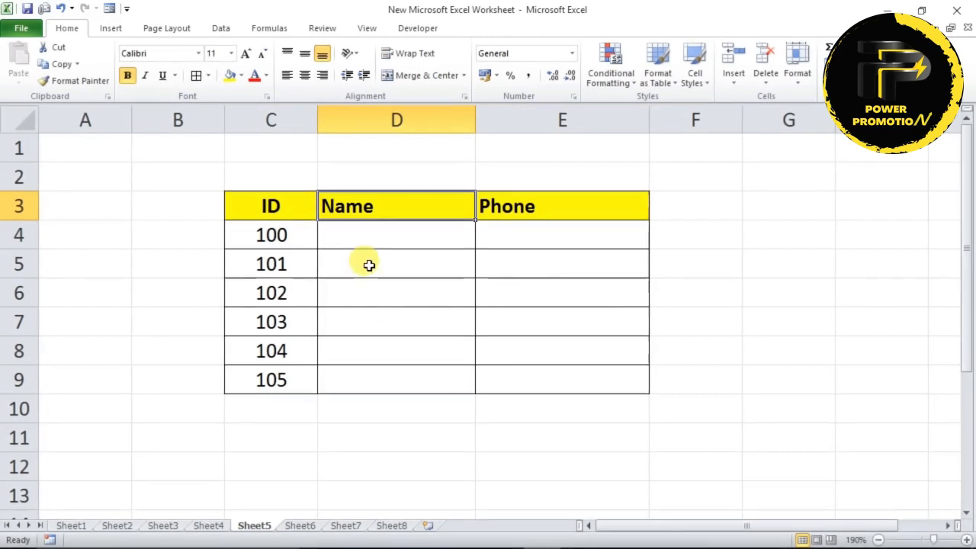
Step: Check the input messages attached to several cells in the Name column
{"action": "left_click", "coordinate": [363, 238]}
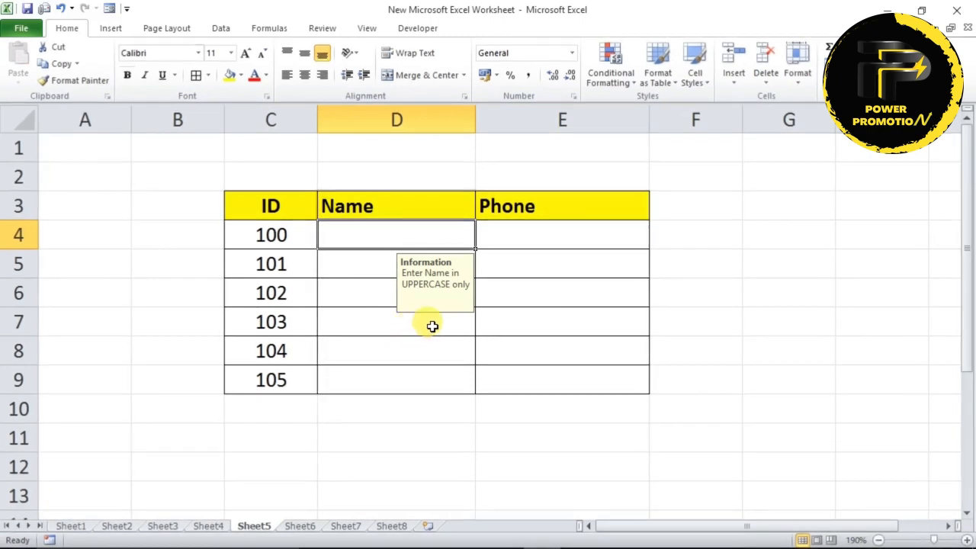
{"action": "left_click", "coordinate": [370, 321]}
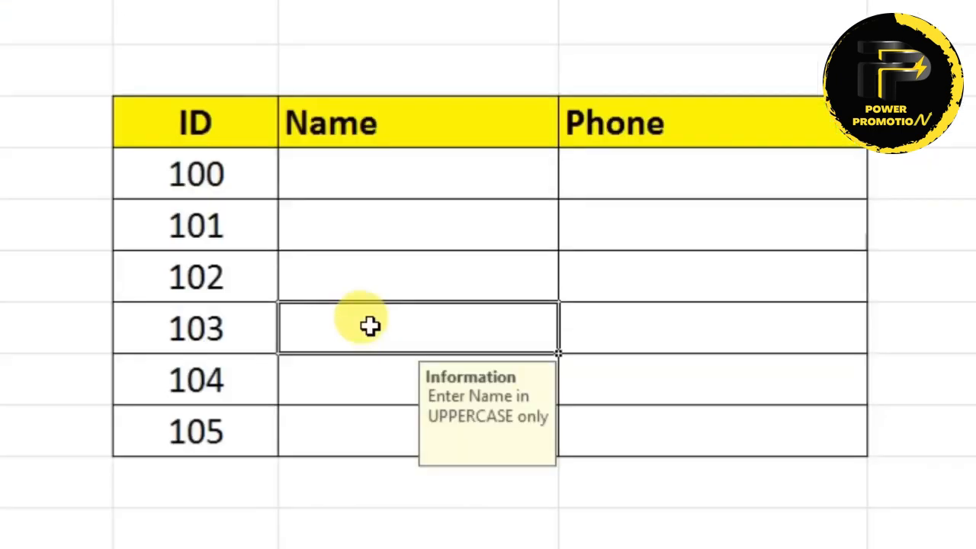
{"action": "left_click", "coordinate": [352, 259]}
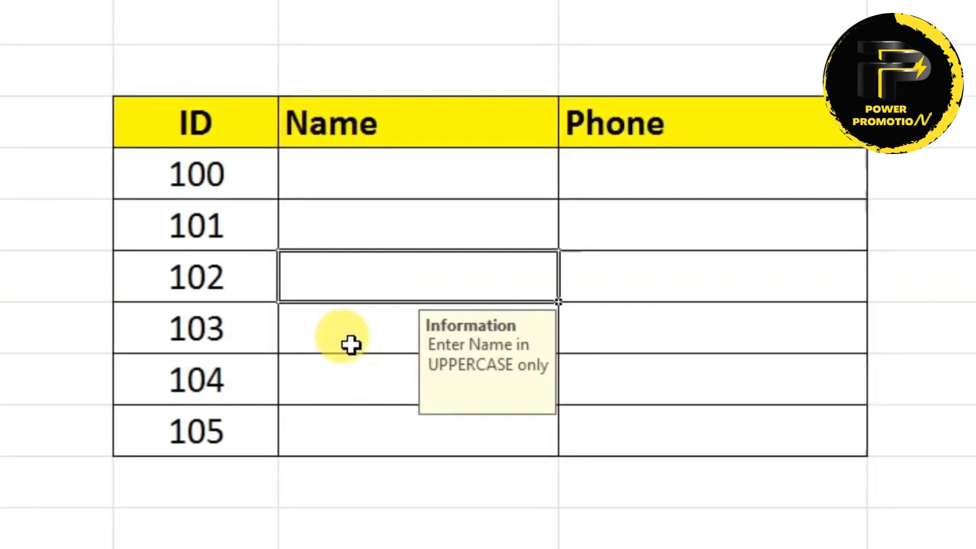
{"action": "left_click", "coordinate": [343, 228]}
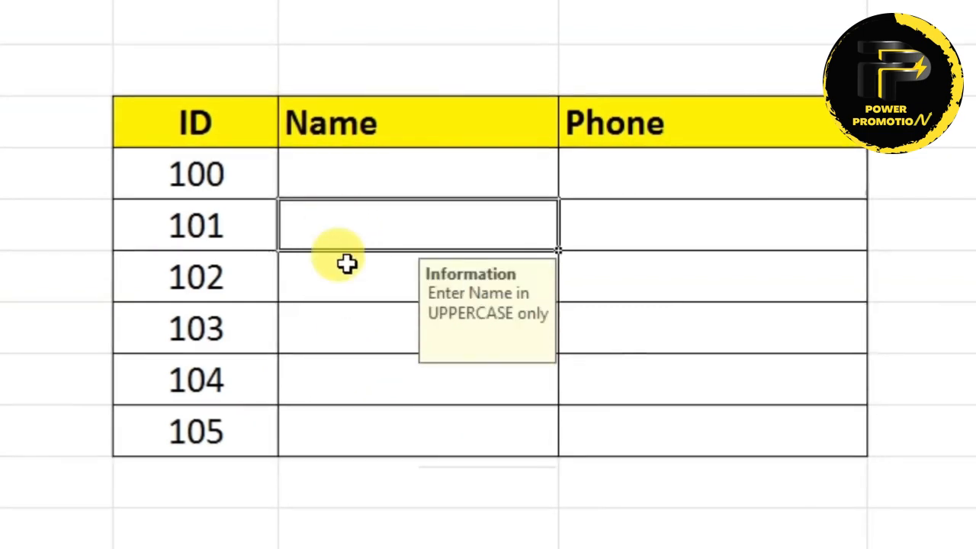
{"action": "left_click", "coordinate": [347, 265]}
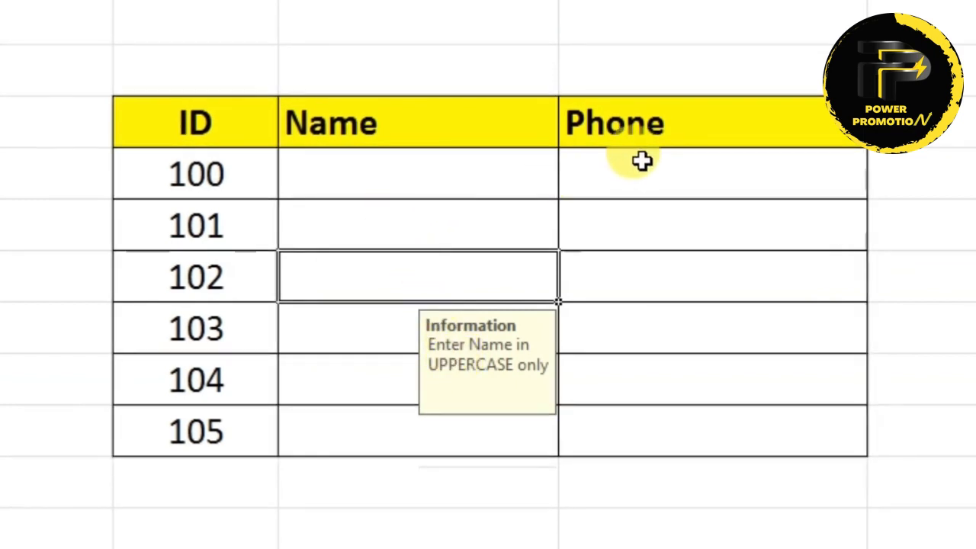
Step: Add a data validation input message to E4:E9 with the title "Info" and the text "fghngfjgfy jyg"
{"action": "left_click_drag", "start_coordinate": [642, 160], "coordinate": [640, 412]}
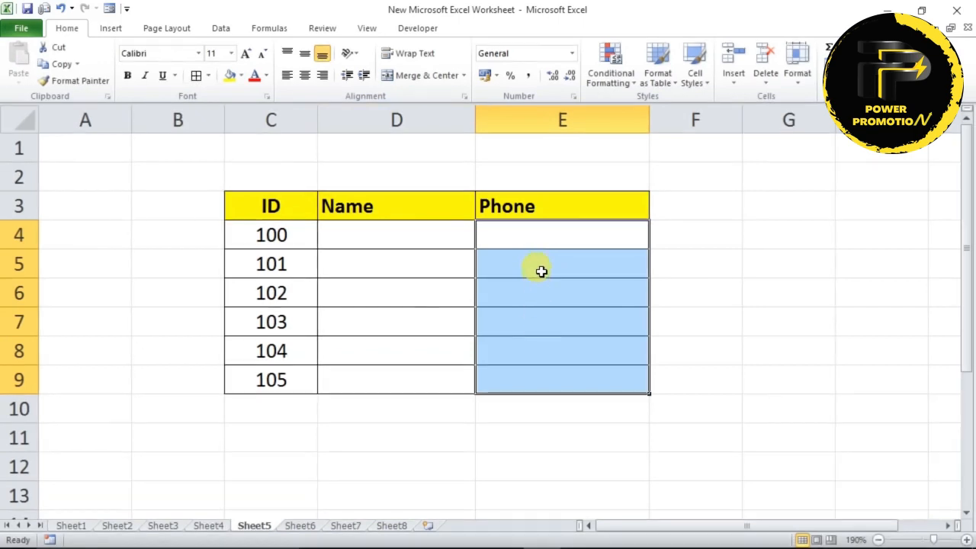
{"action": "left_click", "coordinate": [220, 29]}
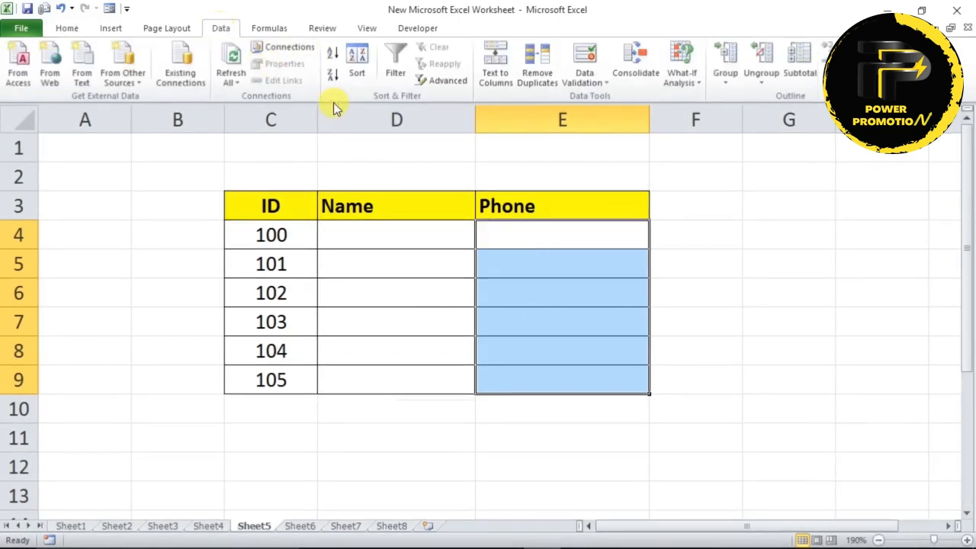
{"action": "left_click", "coordinate": [585, 67]}
{"action": "left_click", "coordinate": [348, 197]}
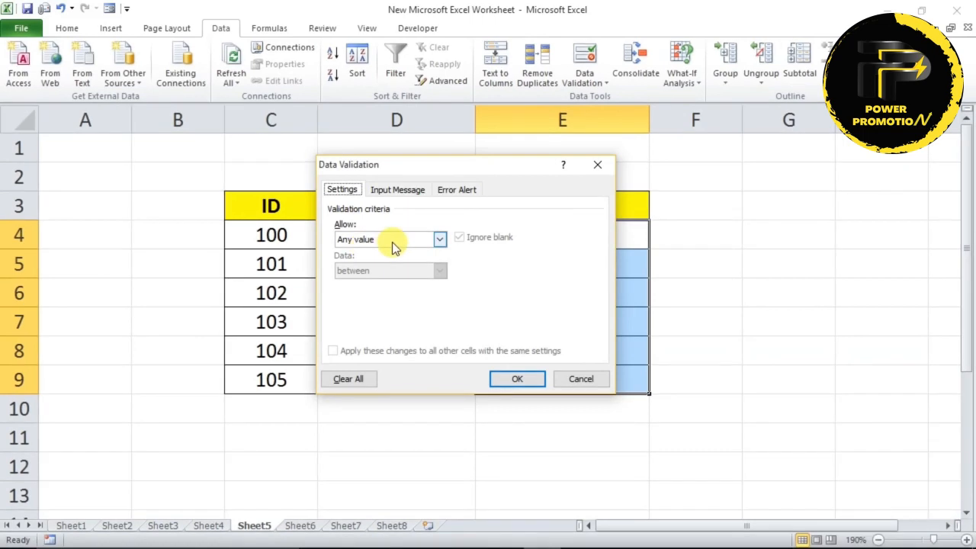
{"action": "left_click", "coordinate": [403, 192]}
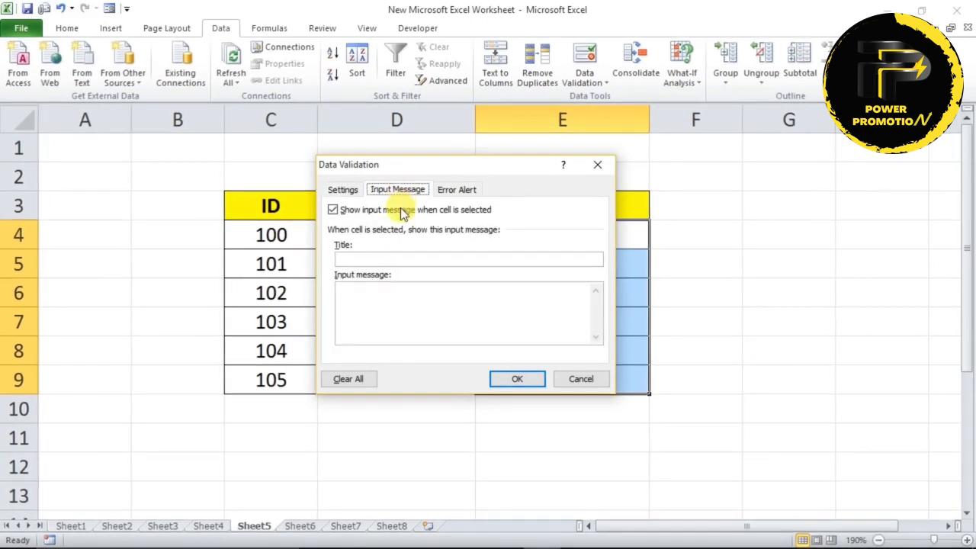
{"action": "left_click", "coordinate": [362, 252]}
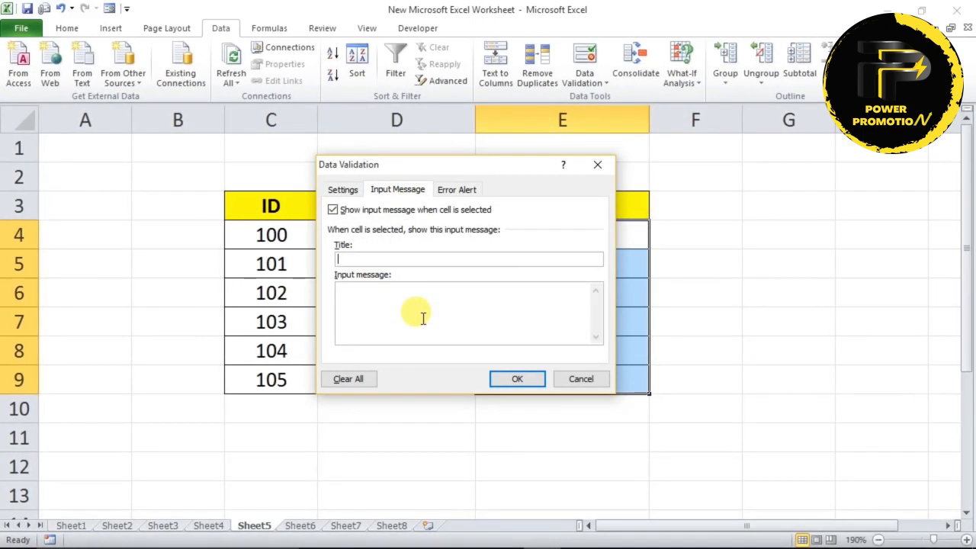
{"action": "type", "text": "Info"}
{"action": "left_click", "coordinate": [424, 318]}
{"action": "type", "text": "fghngfjgfy jyg"}
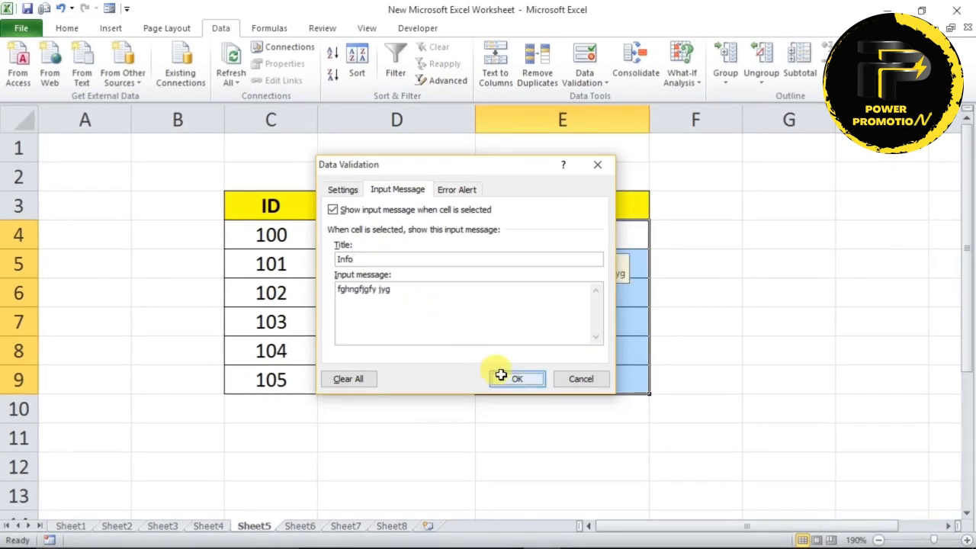
{"action": "left_click", "coordinate": [501, 375]}
Step: Check the input message on several cells of the Phone column
{"action": "left_click", "coordinate": [753, 374]}
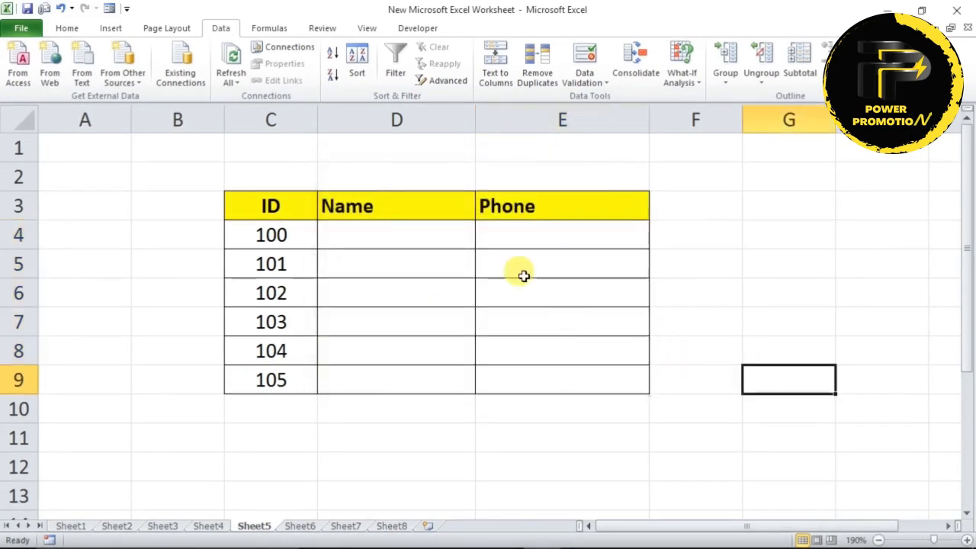
{"action": "left_click", "coordinate": [523, 298]}
{"action": "left_click", "coordinate": [535, 368]}
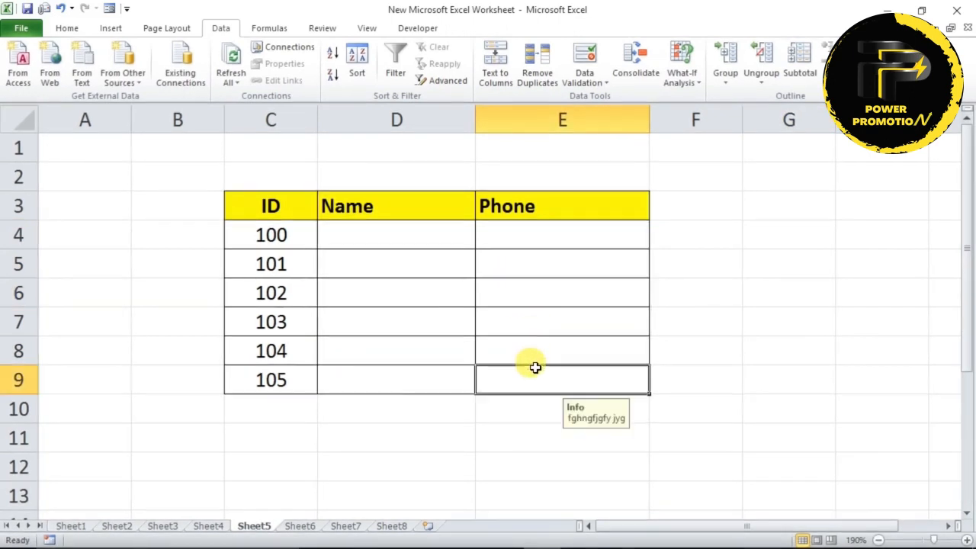
{"action": "left_click", "coordinate": [536, 300]}
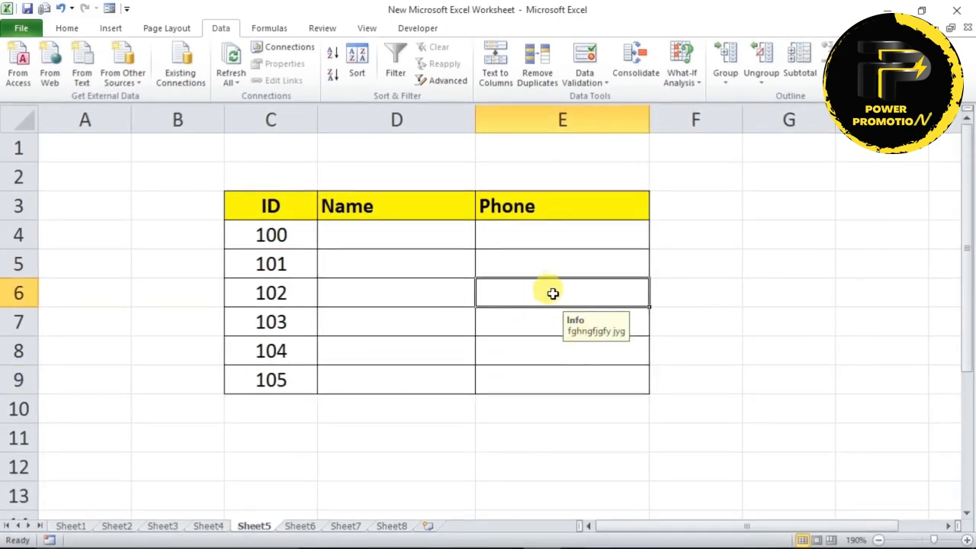
{"action": "left_click", "coordinate": [524, 255]}
Step: Clear all data validation settings from the Phone cells E4:E9 and check a few of those cells
{"action": "left_click_drag", "start_coordinate": [514, 231], "coordinate": [515, 377]}
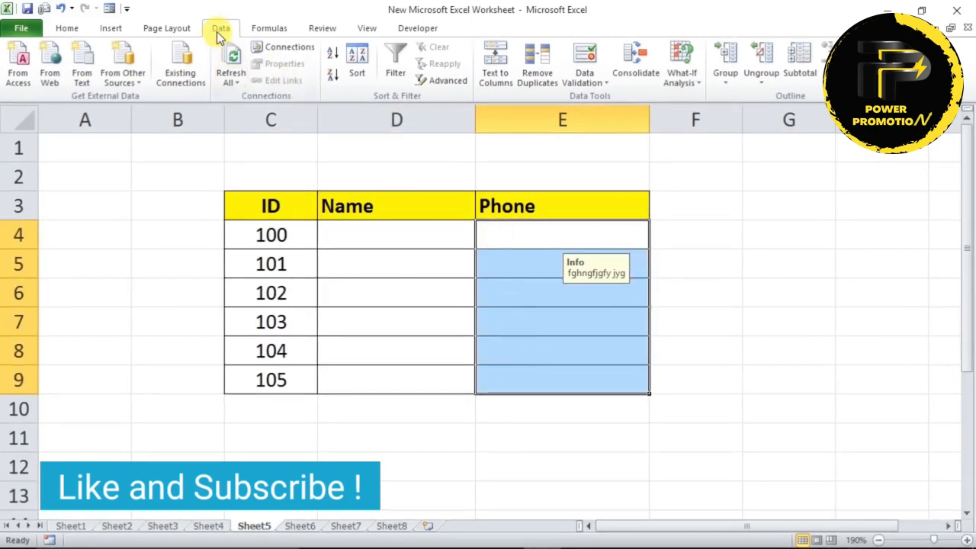
{"action": "left_click", "coordinate": [583, 64]}
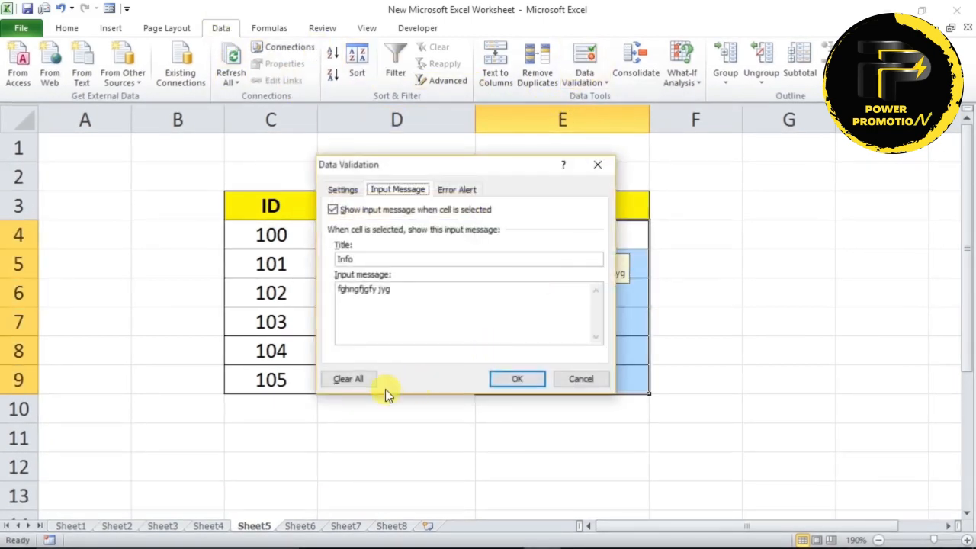
{"action": "left_click", "coordinate": [354, 379]}
{"action": "left_click", "coordinate": [507, 378]}
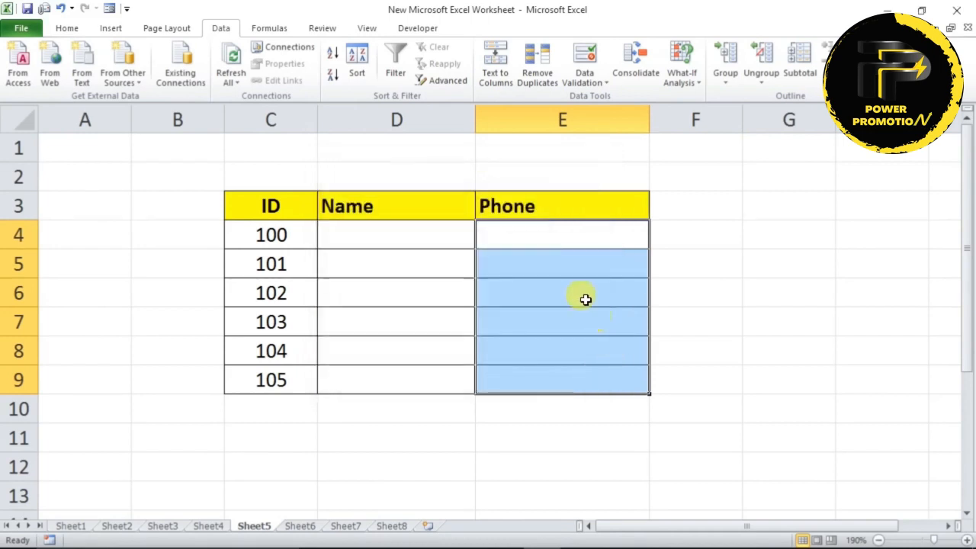
{"action": "left_click", "coordinate": [584, 297]}
{"action": "left_click", "coordinate": [555, 257]}
{"action": "left_click", "coordinate": [543, 322]}
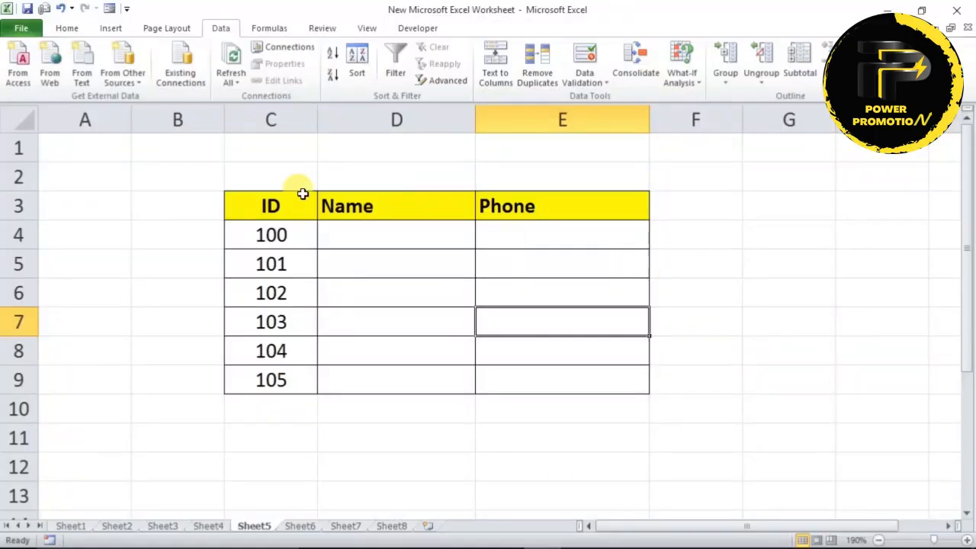
{"action": "left_click_drag", "start_coordinate": [259, 170], "coordinate": [591, 174]}
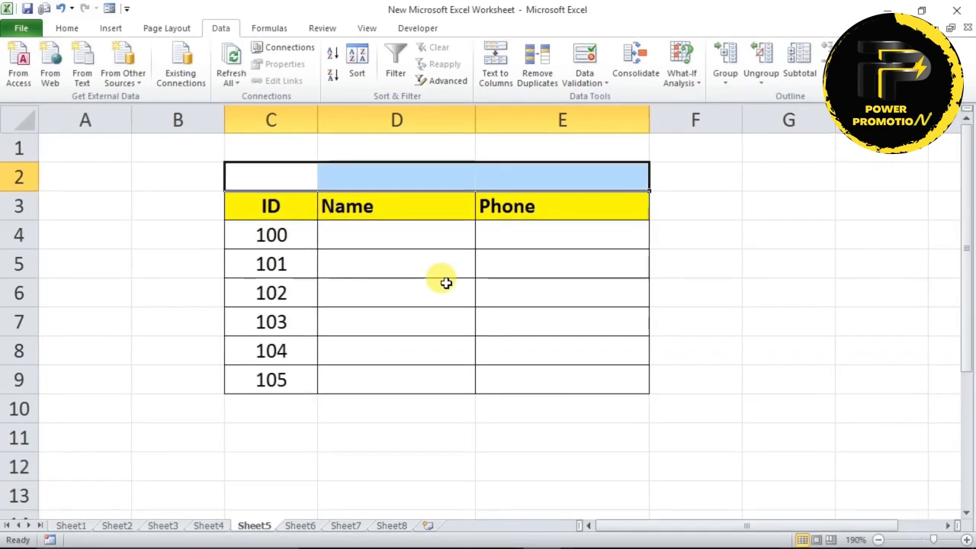
{"action": "left_click", "coordinate": [435, 342]}
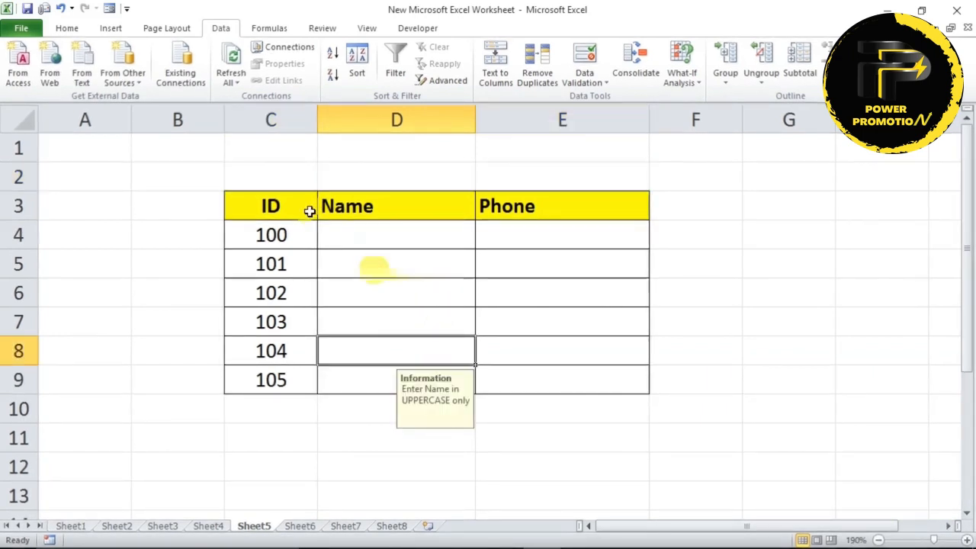
{"action": "left_click", "coordinate": [282, 175]}
{"action": "left_click", "coordinate": [367, 169]}
{"action": "left_click", "coordinate": [500, 175]}
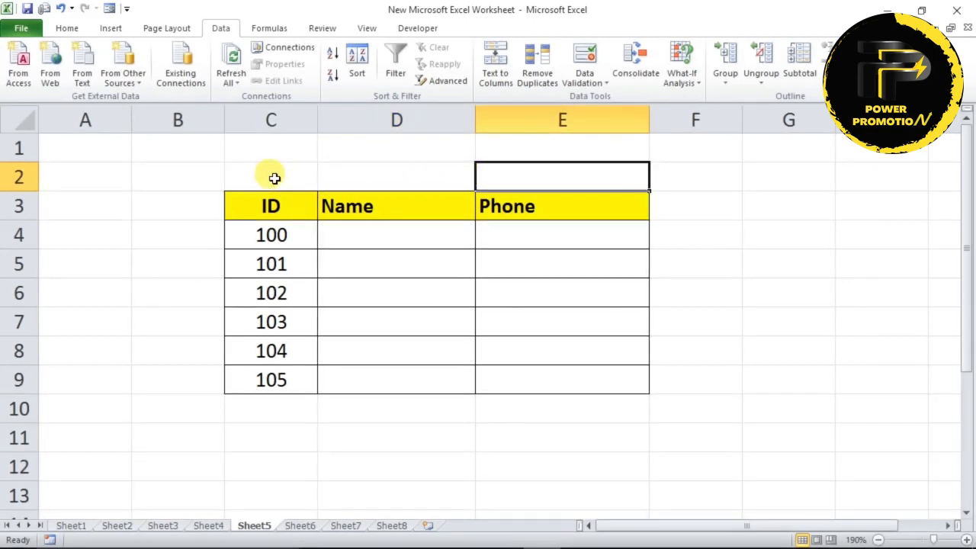
{"action": "left_click_drag", "start_coordinate": [272, 178], "coordinate": [527, 181]}
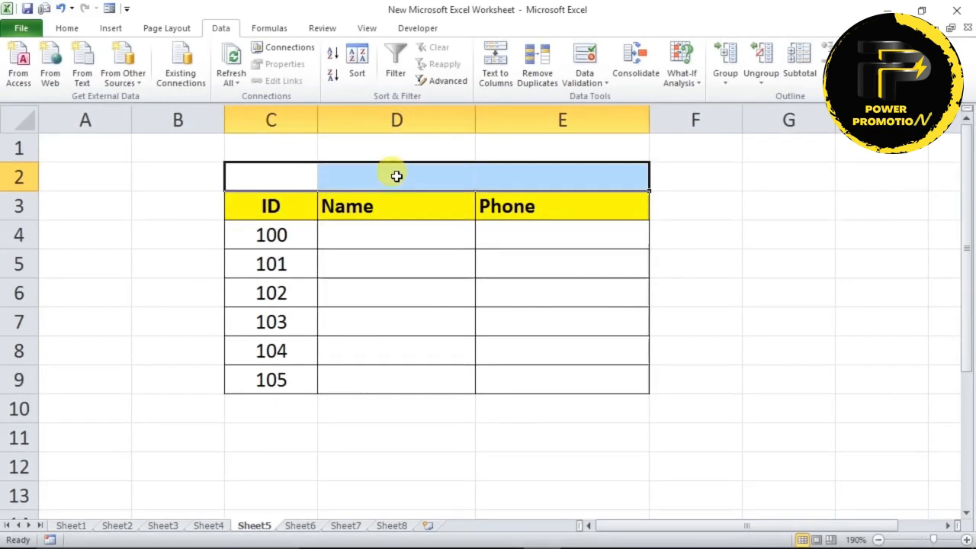
Step: Enter the heading text "SR" in cell C2 above the table
{"action": "left_click", "coordinate": [297, 176]}
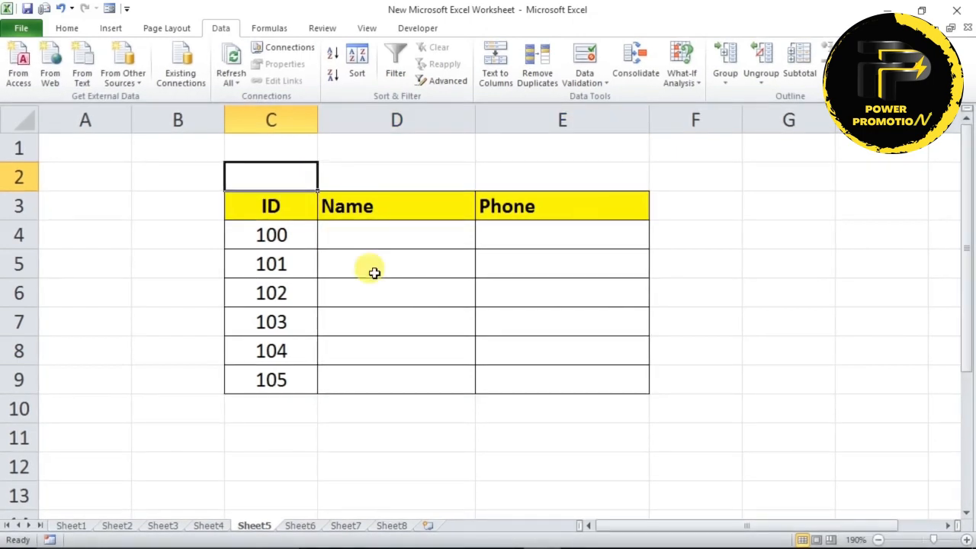
{"action": "type", "text": "S"}
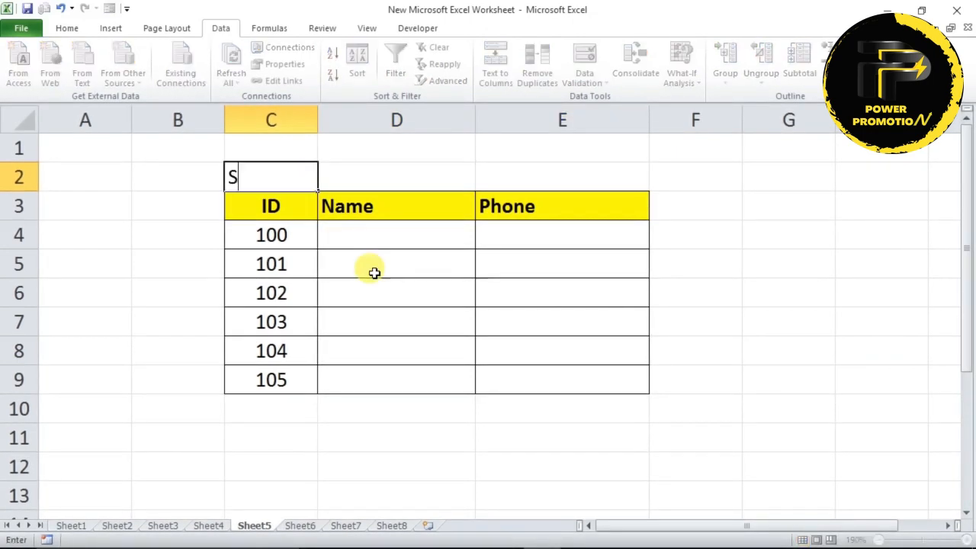
{"action": "type", "text": "R"}
{"action": "left_click", "coordinate": [374, 273]}
Step: Centre the "SR" heading over C2:E2 with the Center Across Selection horizontal alignment, leaving the cells unmerged
{"action": "left_click_drag", "start_coordinate": [279, 173], "coordinate": [558, 170]}
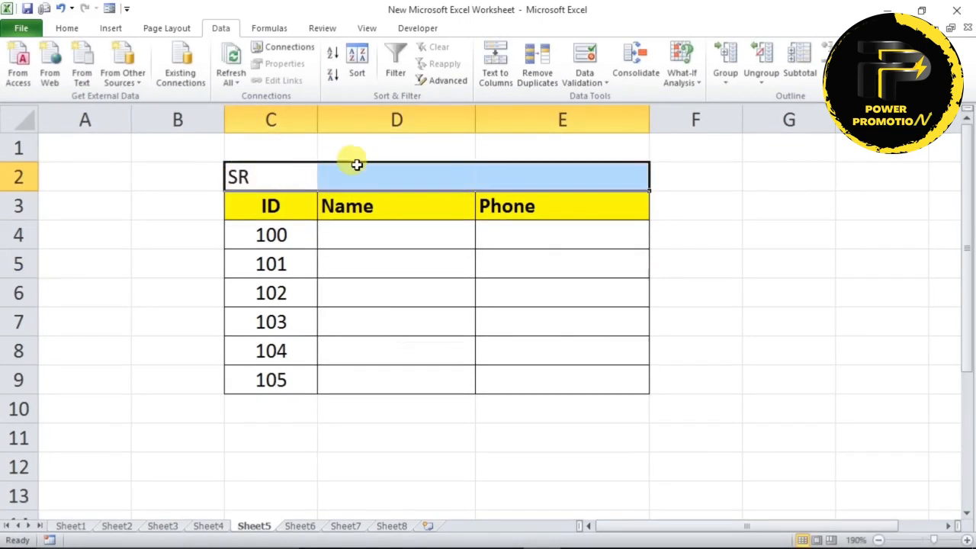
{"action": "right_click", "coordinate": [418, 179]}
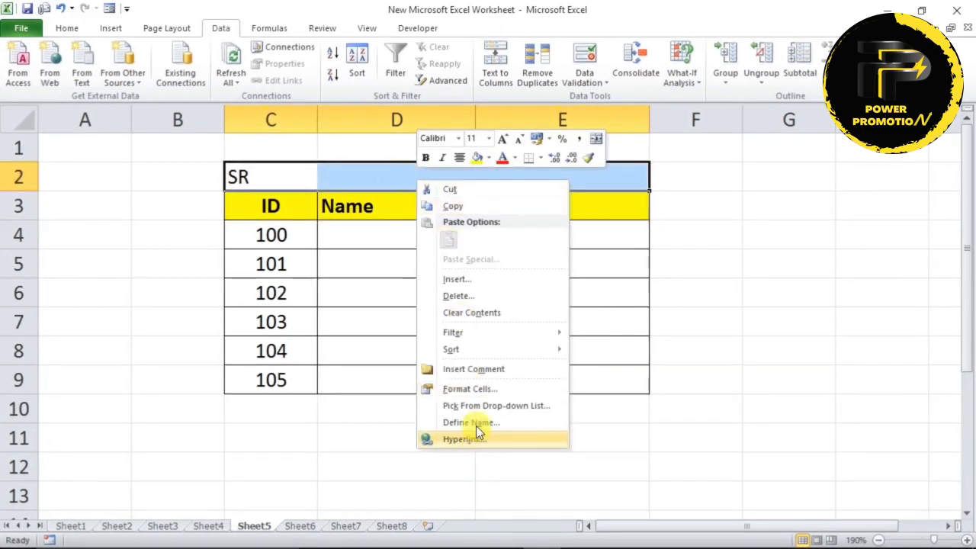
{"action": "left_click", "coordinate": [472, 389]}
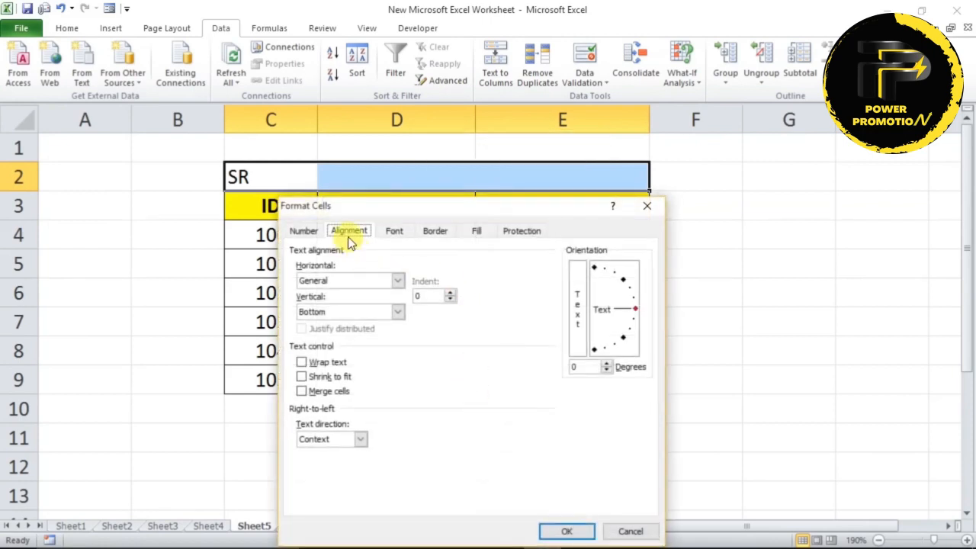
{"action": "left_click_drag", "start_coordinate": [375, 207], "coordinate": [447, 161]}
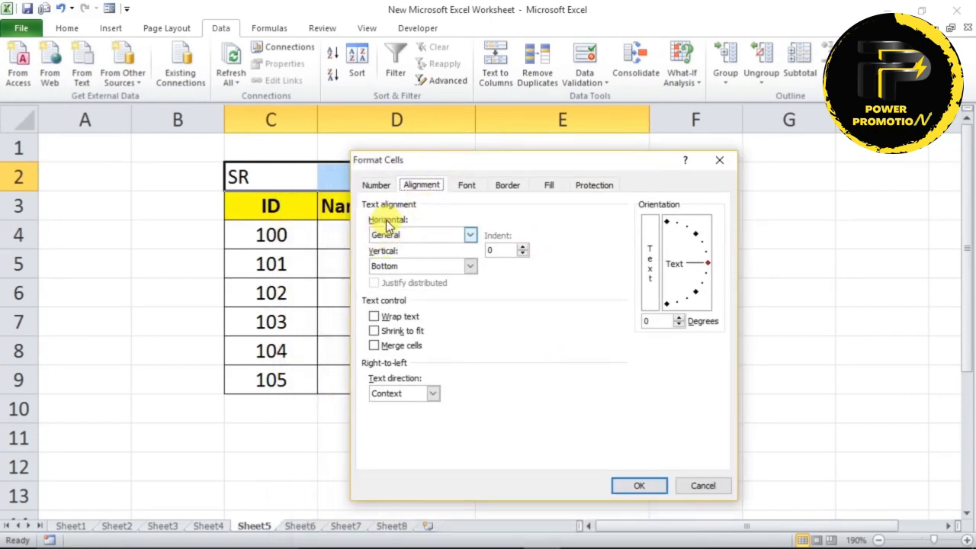
{"action": "left_click", "coordinate": [467, 234]}
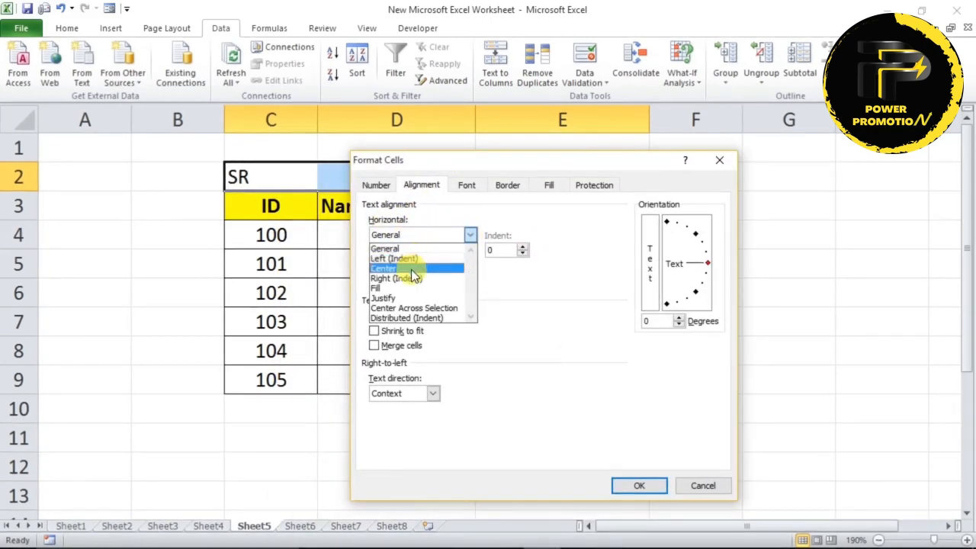
{"action": "left_click", "coordinate": [403, 308]}
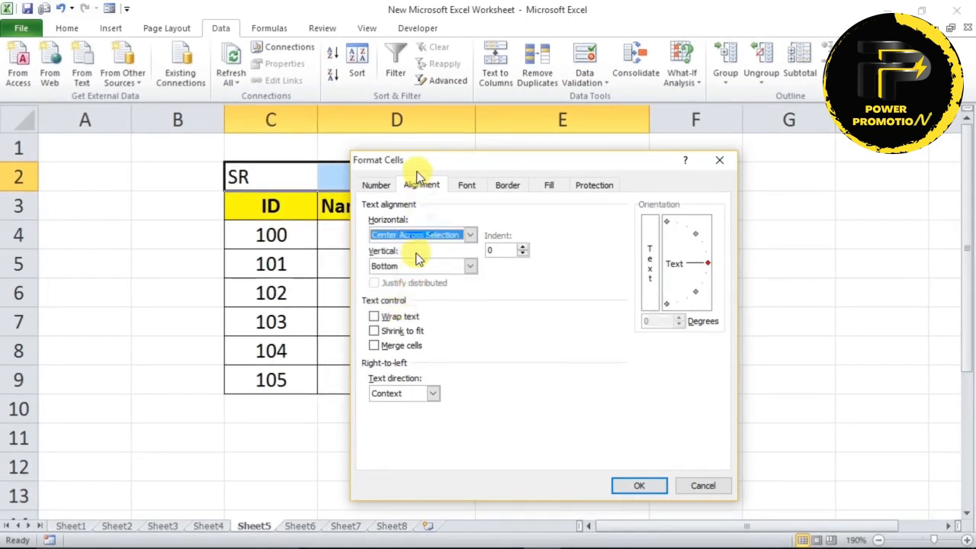
{"action": "left_click_drag", "start_coordinate": [413, 166], "coordinate": [469, 254]}
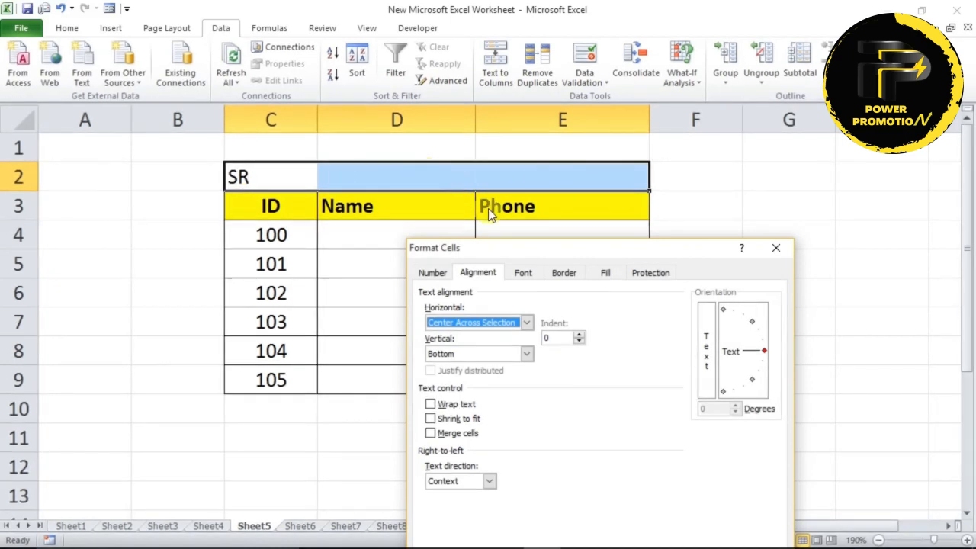
{"action": "left_click_drag", "start_coordinate": [552, 245], "coordinate": [593, 126]}
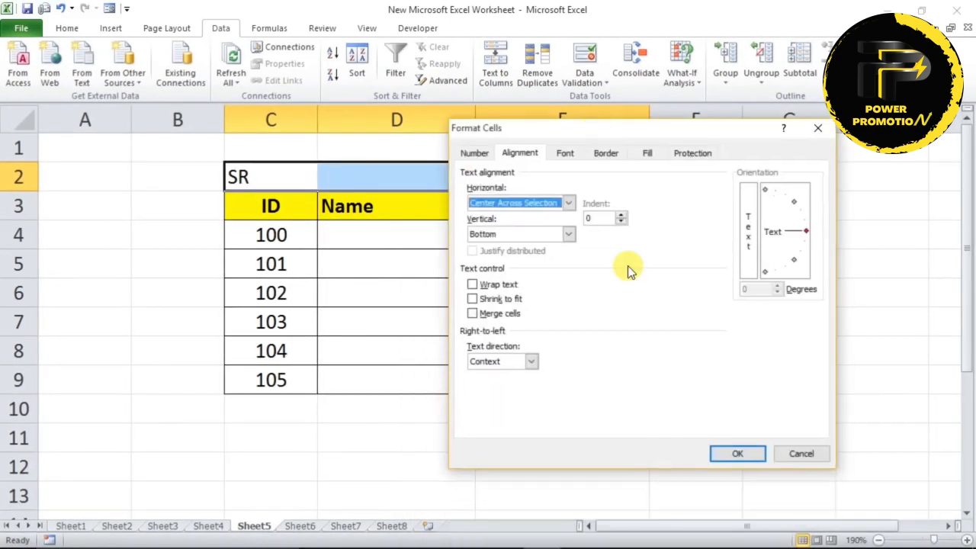
{"action": "left_click", "coordinate": [725, 458]}
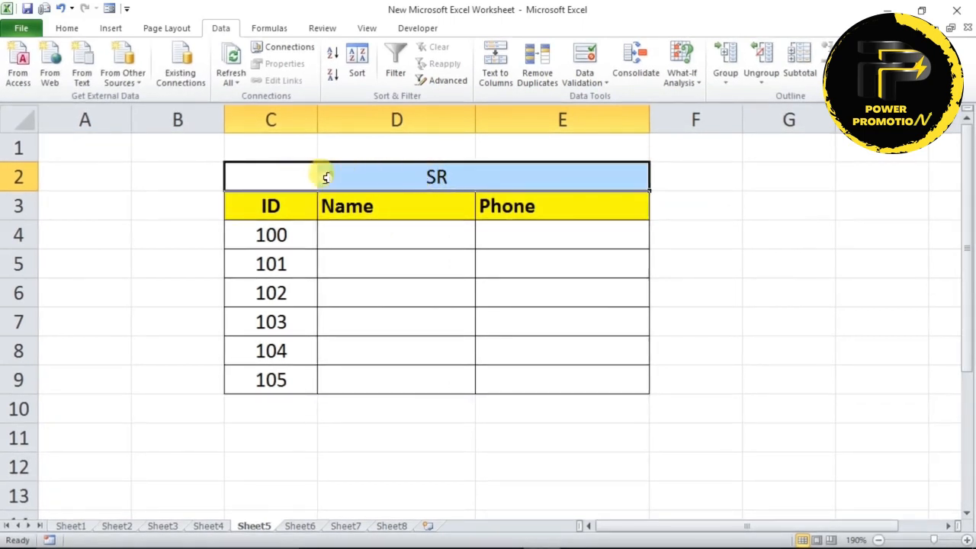
Step: Check that C2, D2 and E2 in the heading row can still be selected as separate cells
{"action": "left_click", "coordinate": [284, 177]}
{"action": "left_click", "coordinate": [367, 175]}
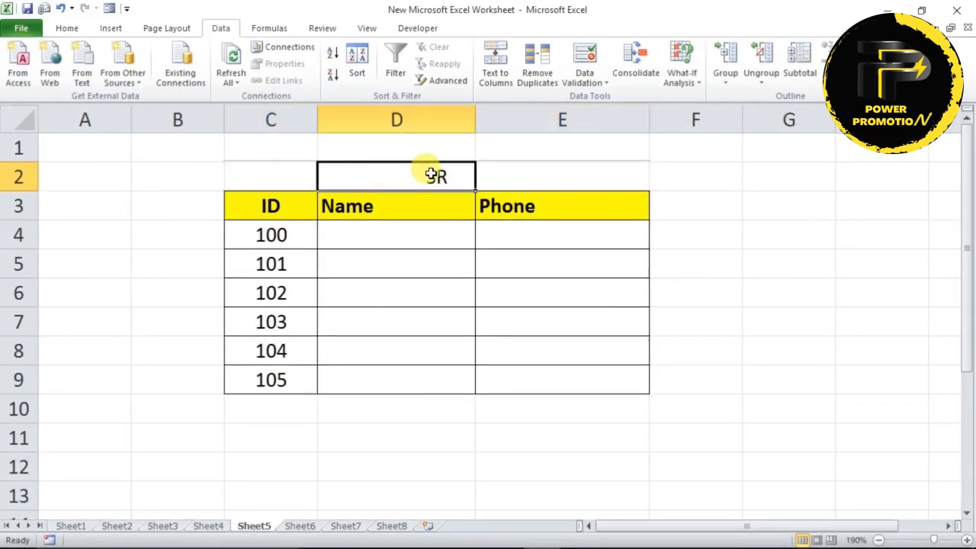
{"action": "left_click", "coordinate": [530, 179]}
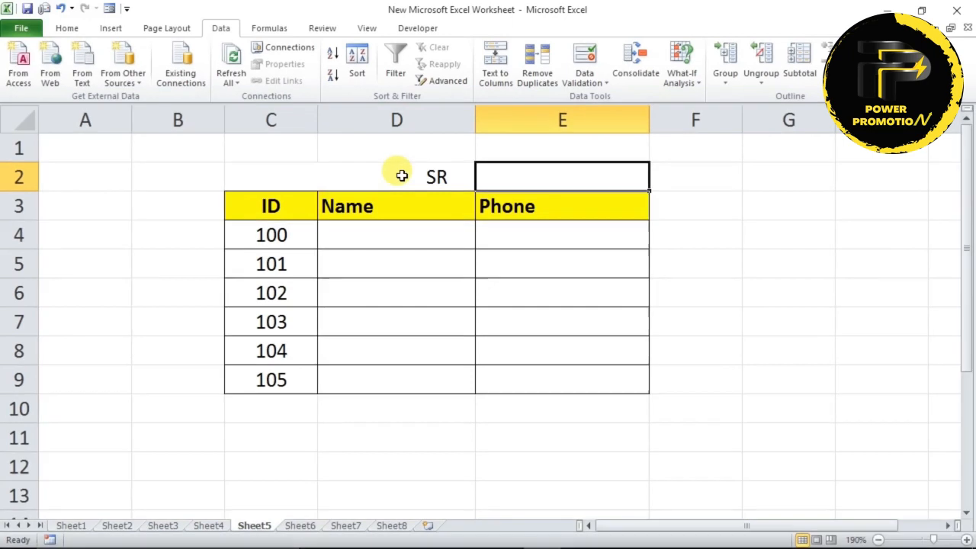
{"action": "left_click_drag", "start_coordinate": [264, 152], "coordinate": [265, 350]}
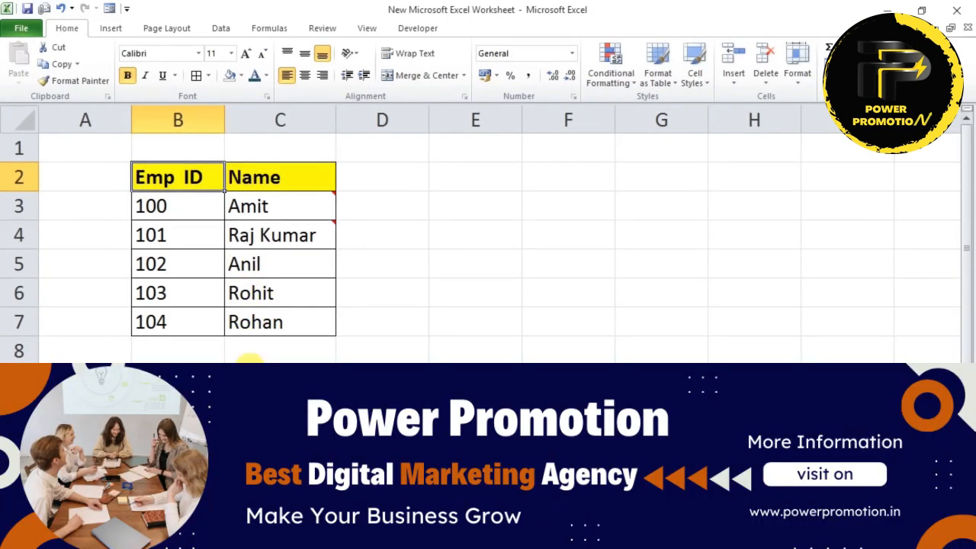
Step: Examine the picture comments attached to cells C3 and C4 in the Name column of the employee table
{"action": "mouse_move", "coordinate": [266, 204]}
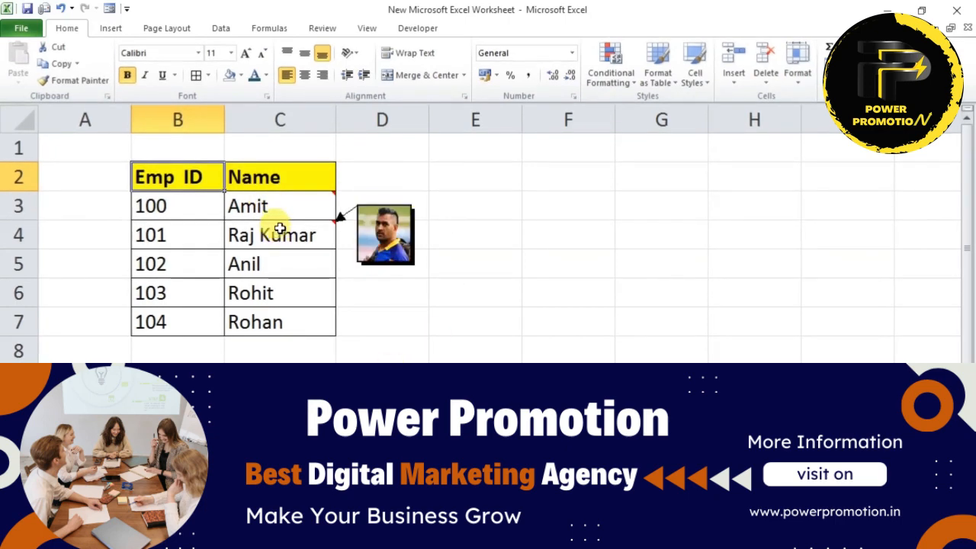
{"action": "mouse_move", "coordinate": [290, 206]}
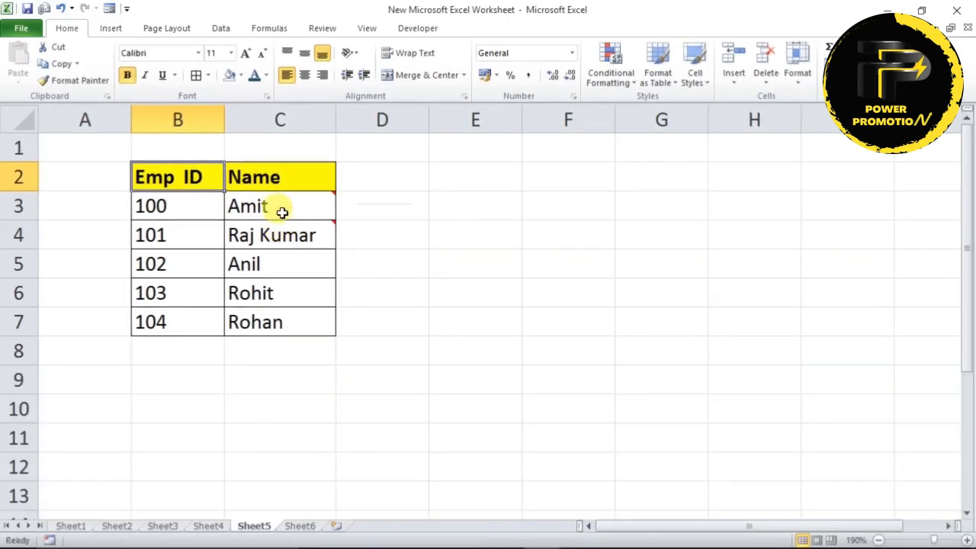
{"action": "mouse_move", "coordinate": [274, 226]}
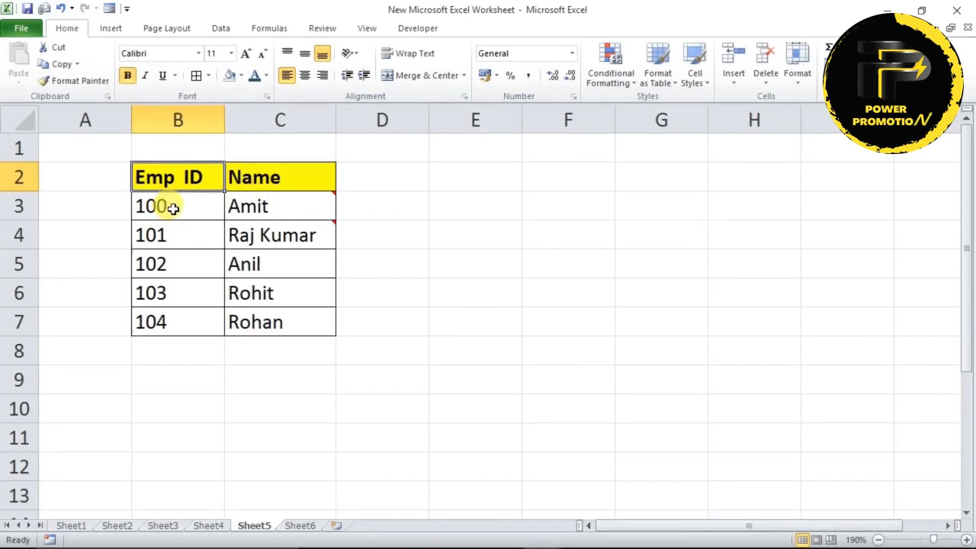
{"action": "left_click", "coordinate": [375, 209]}
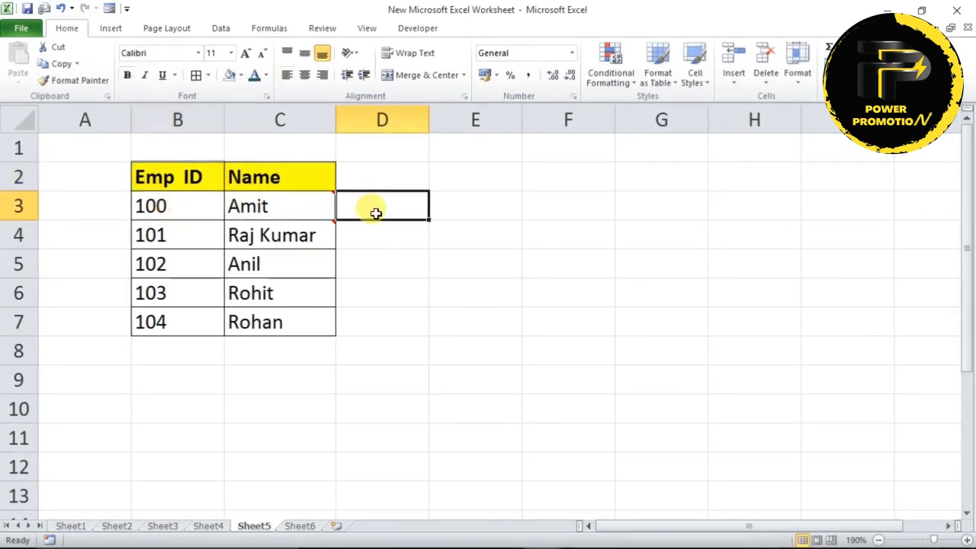
{"action": "left_click", "coordinate": [372, 232]}
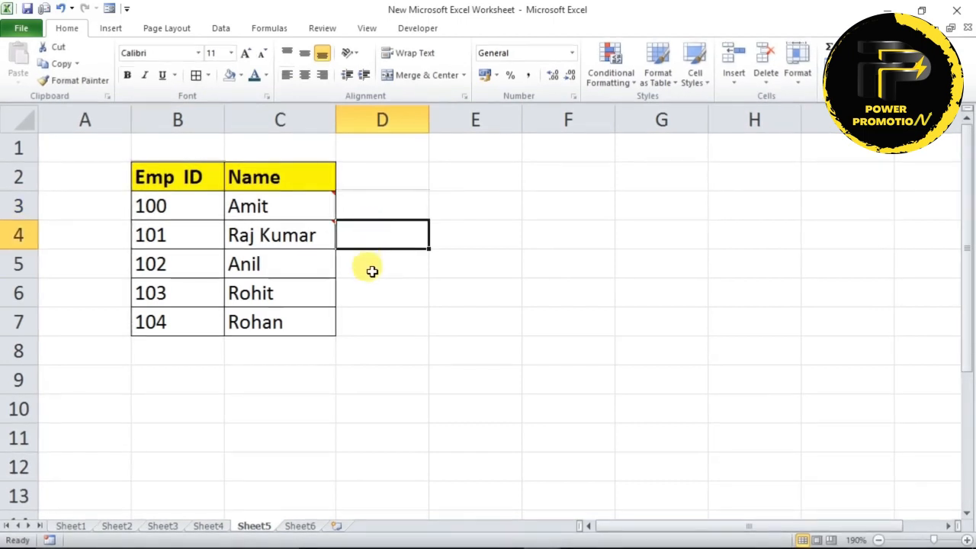
{"action": "left_click", "coordinate": [373, 263]}
{"action": "left_click", "coordinate": [376, 235]}
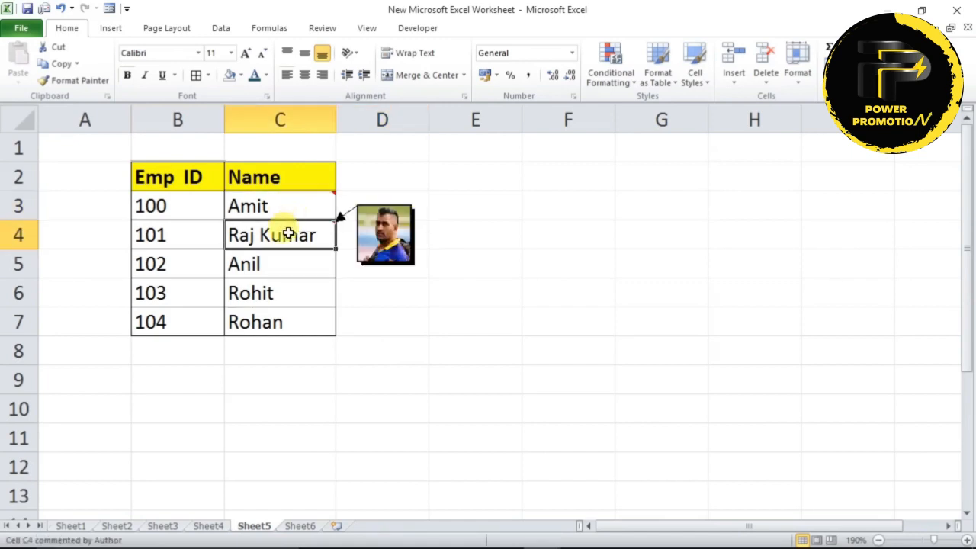
{"action": "left_click", "coordinate": [473, 345]}
Step: Insert a new comment on cell C5 and delete the default author name from its text
{"action": "left_click", "coordinate": [275, 268]}
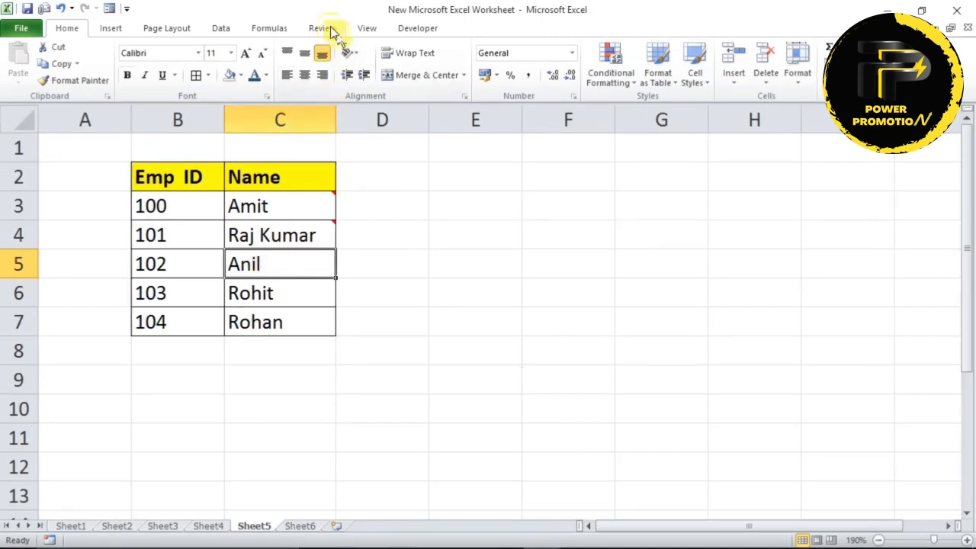
{"action": "left_click", "coordinate": [332, 30]}
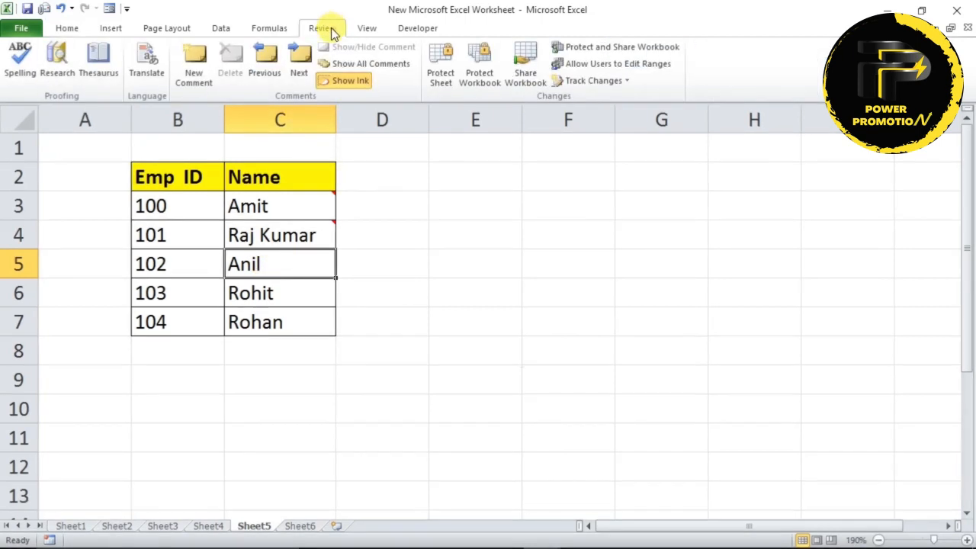
{"action": "left_click", "coordinate": [192, 61]}
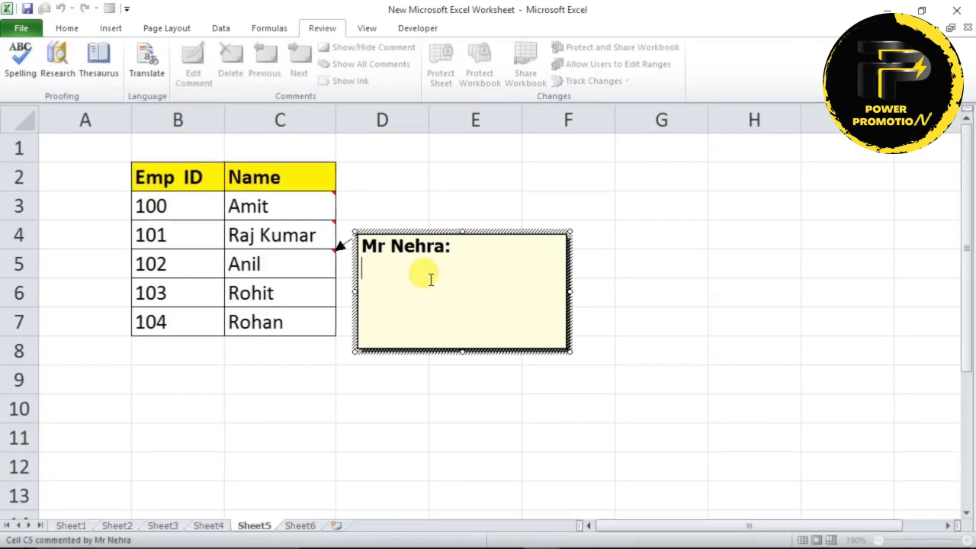
{"action": "key", "text": "BackSpace"}
{"action": "key", "text": "BackSpace"}
{"action": "key", "text": "BackSpace"}
{"action": "key", "text": "BackSpace"}
{"action": "key", "text": "BackSpace"}
{"action": "key", "text": "BackSpace"}
{"action": "key", "text": "BackSpace"}
{"action": "key", "text": "BackSpace"}
{"action": "key", "text": "BackSpace"}
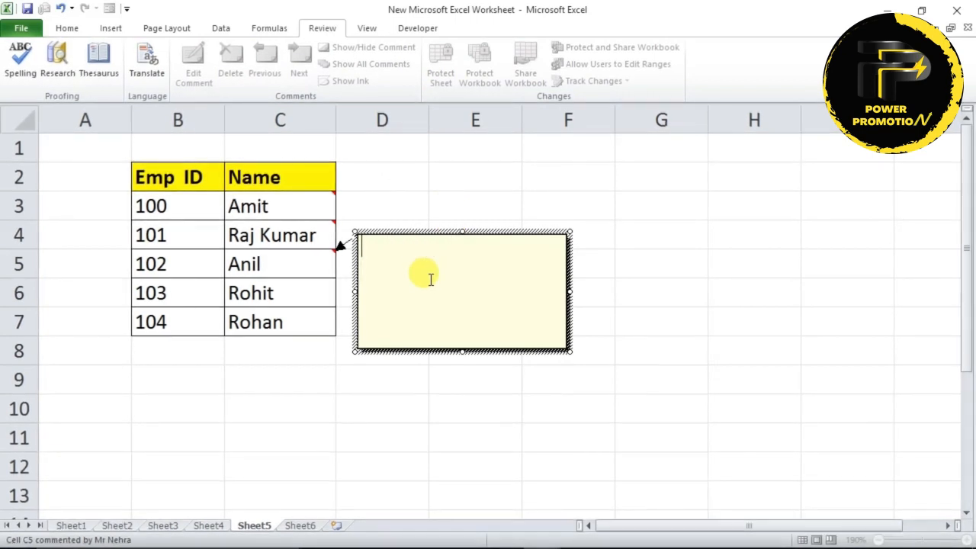
Step: Format the C5 comment with a picture fill, using the image "ms" from the Emp Photo folder
{"action": "left_click", "coordinate": [385, 352]}
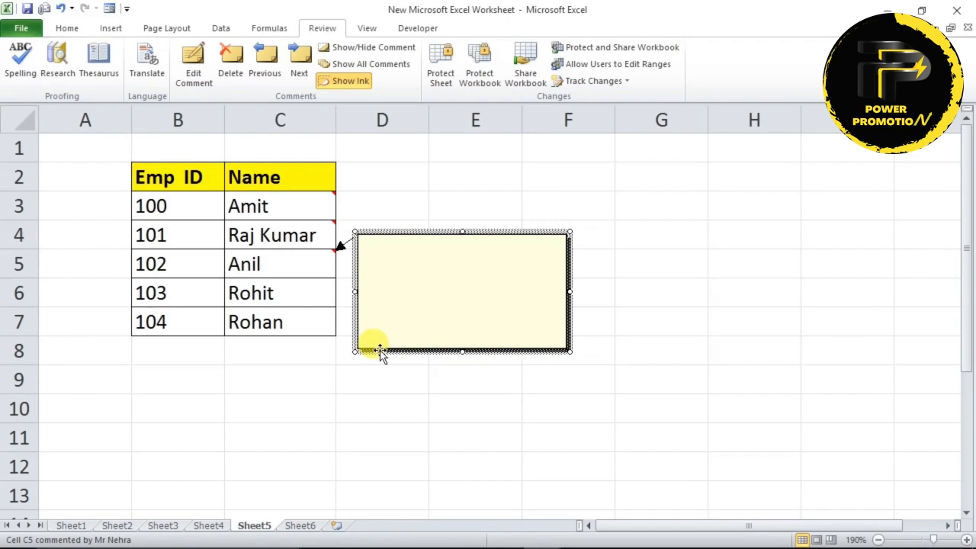
{"action": "right_click", "coordinate": [380, 351]}
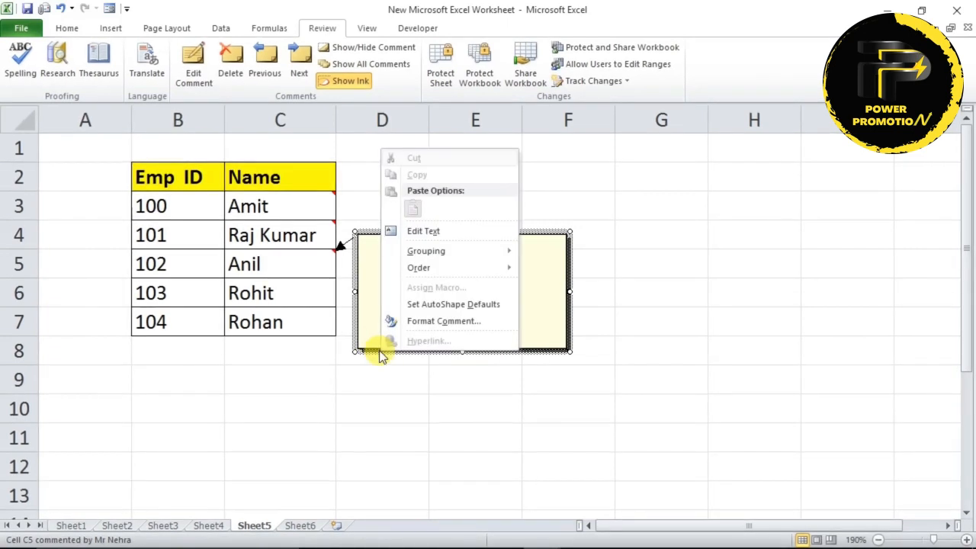
{"action": "left_click", "coordinate": [441, 322]}
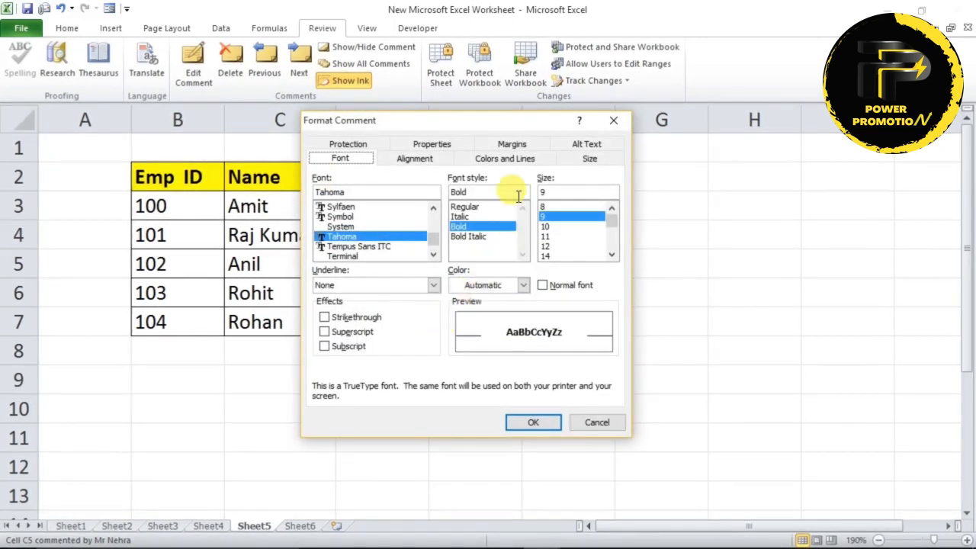
{"action": "left_click", "coordinate": [505, 161]}
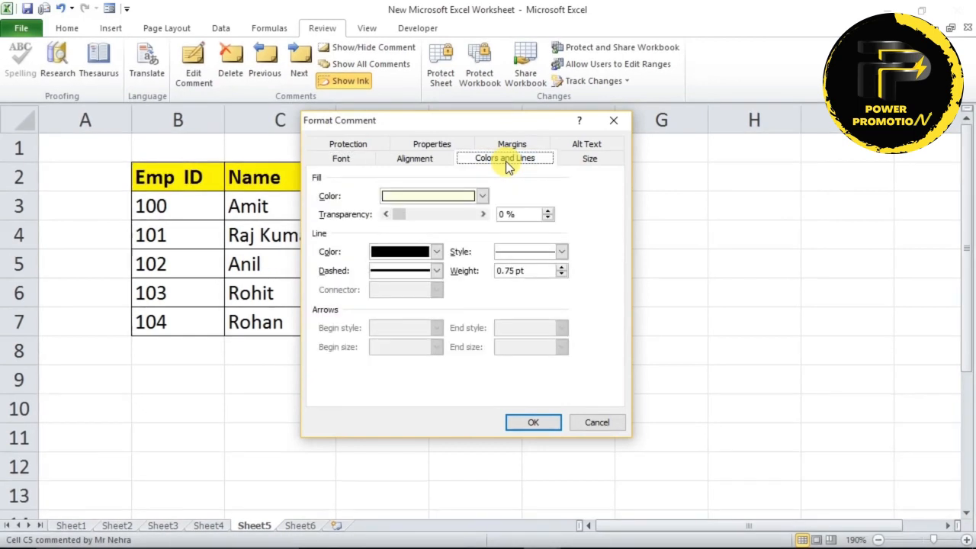
{"action": "left_click", "coordinate": [482, 197]}
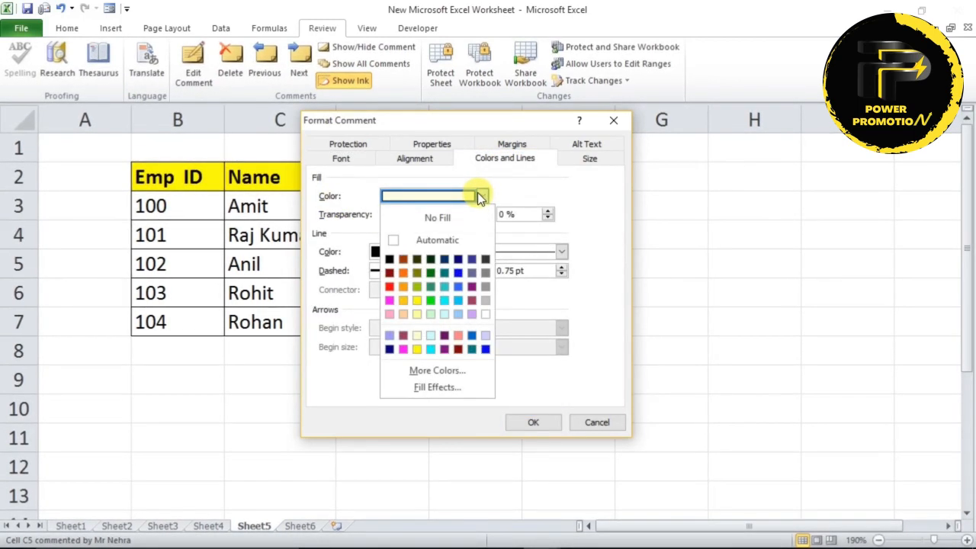
{"action": "left_click", "coordinate": [421, 387]}
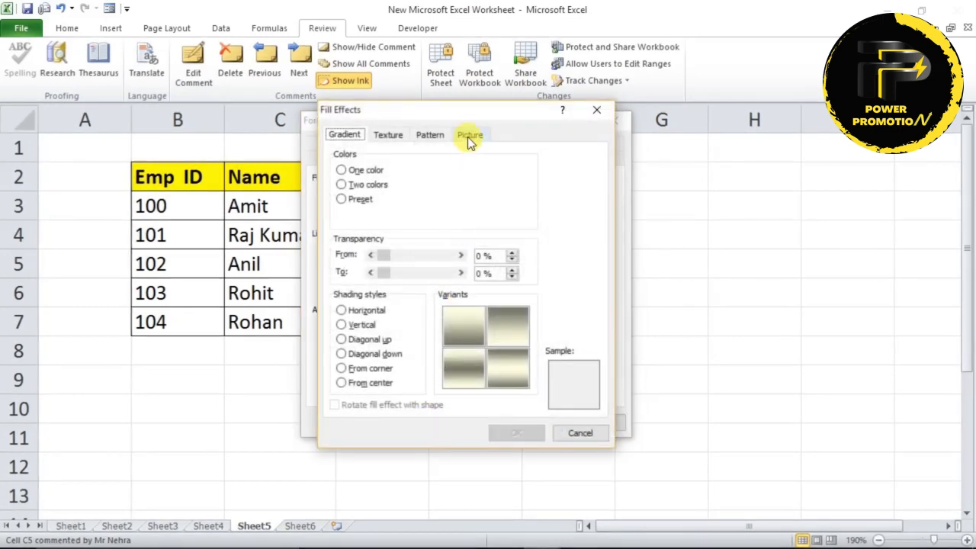
{"action": "left_click", "coordinate": [470, 136]}
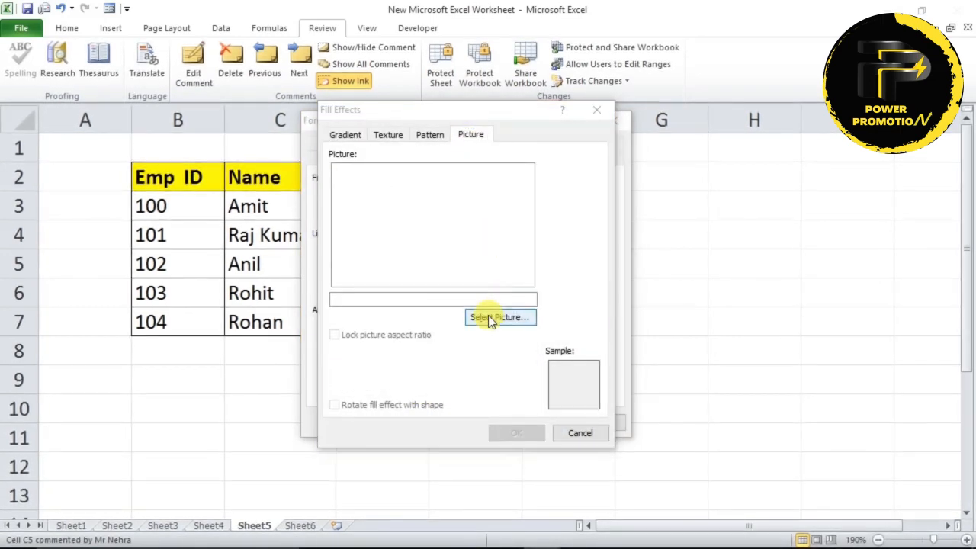
{"action": "left_click", "coordinate": [489, 319]}
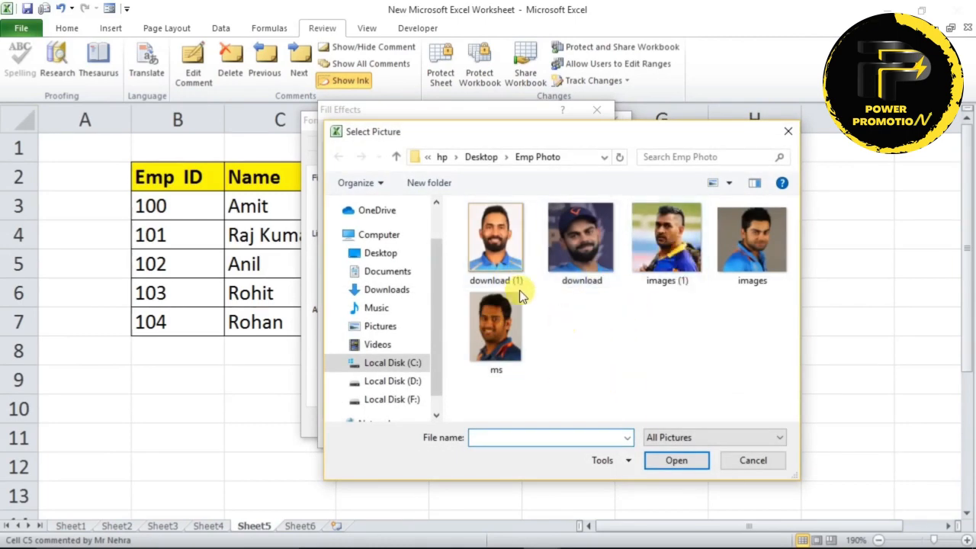
{"action": "left_click", "coordinate": [487, 324]}
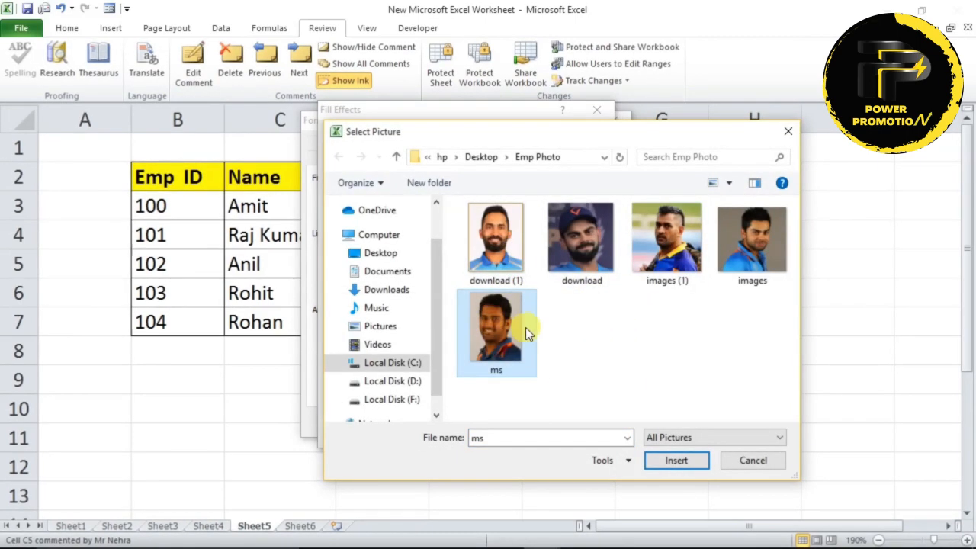
{"action": "left_click", "coordinate": [667, 462]}
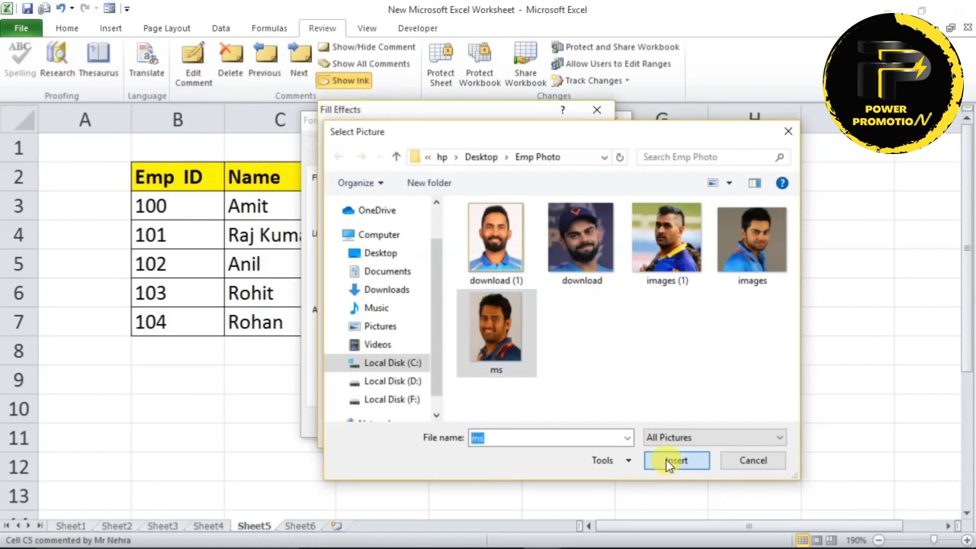
{"action": "left_click", "coordinate": [515, 434]}
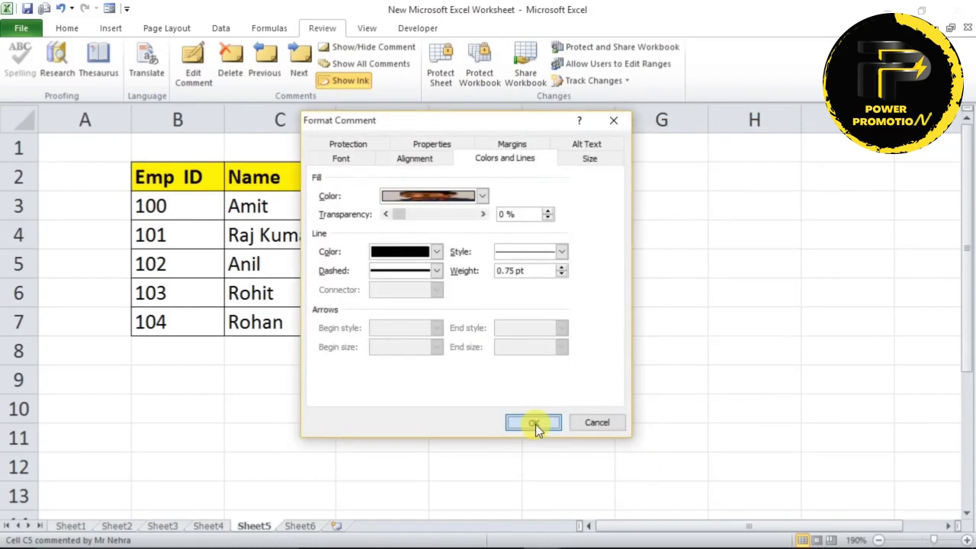
{"action": "left_click", "coordinate": [534, 422]}
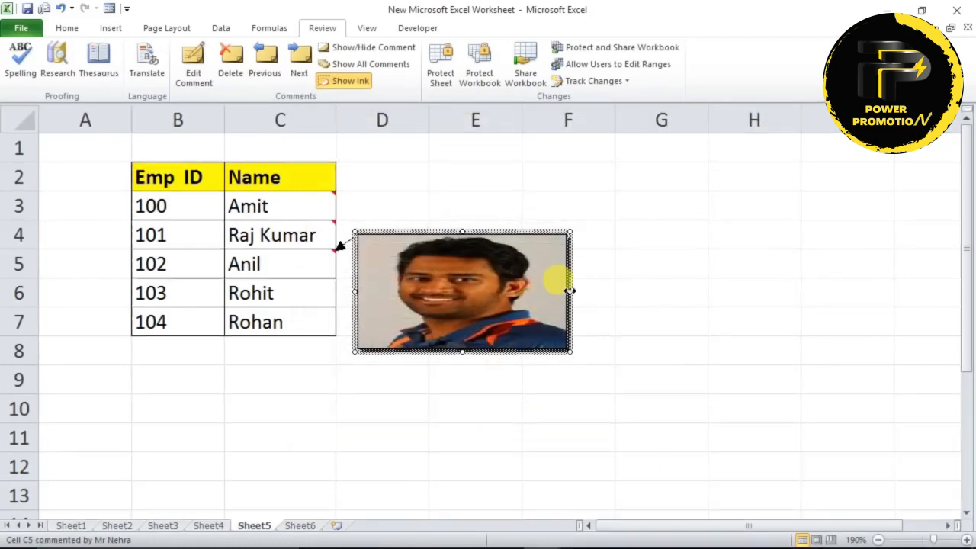
Step: Narrow the C5 picture comment to a small photo size and preview the picture comments in the Name column
{"action": "left_click_drag", "start_coordinate": [487, 273], "coordinate": [413, 276]}
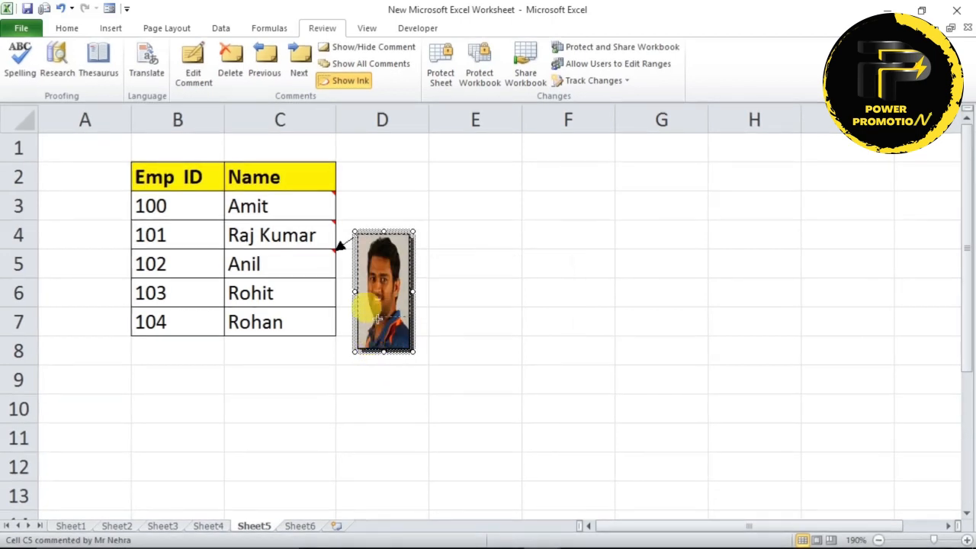
{"action": "left_click", "coordinate": [556, 313]}
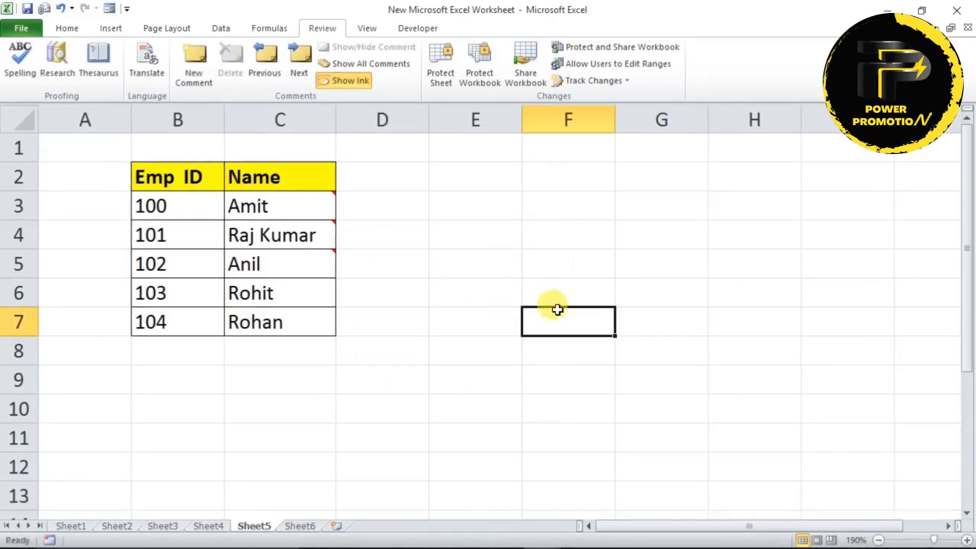
{"action": "mouse_move", "coordinate": [291, 209]}
{"action": "mouse_move", "coordinate": [284, 231]}
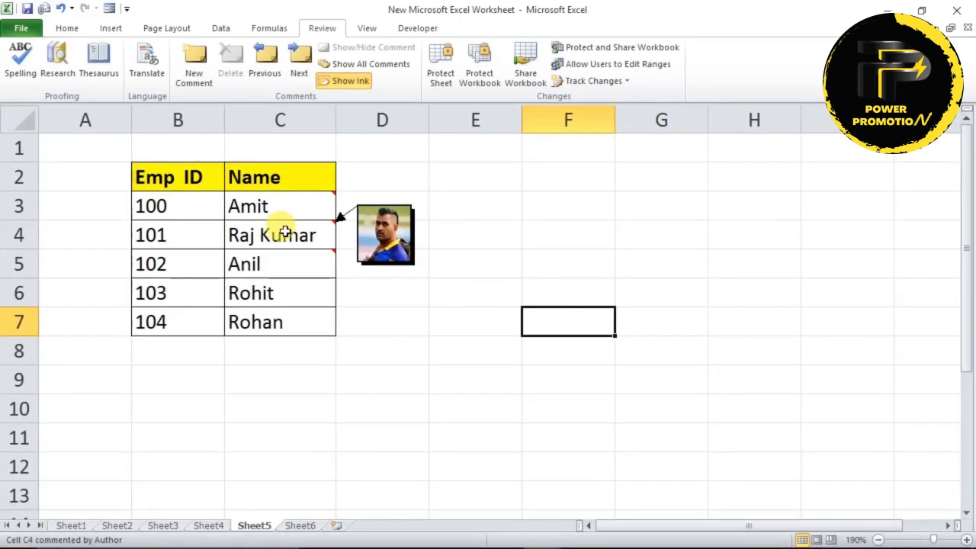
{"action": "mouse_move", "coordinate": [285, 257]}
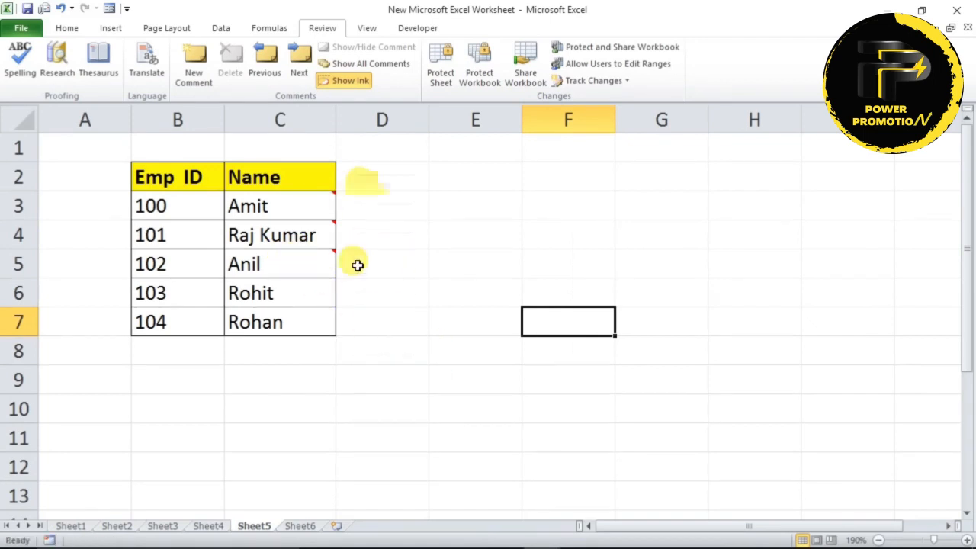
Step: Display all picture comments on Sheet5 at once and hide them again
{"action": "left_click", "coordinate": [279, 255]}
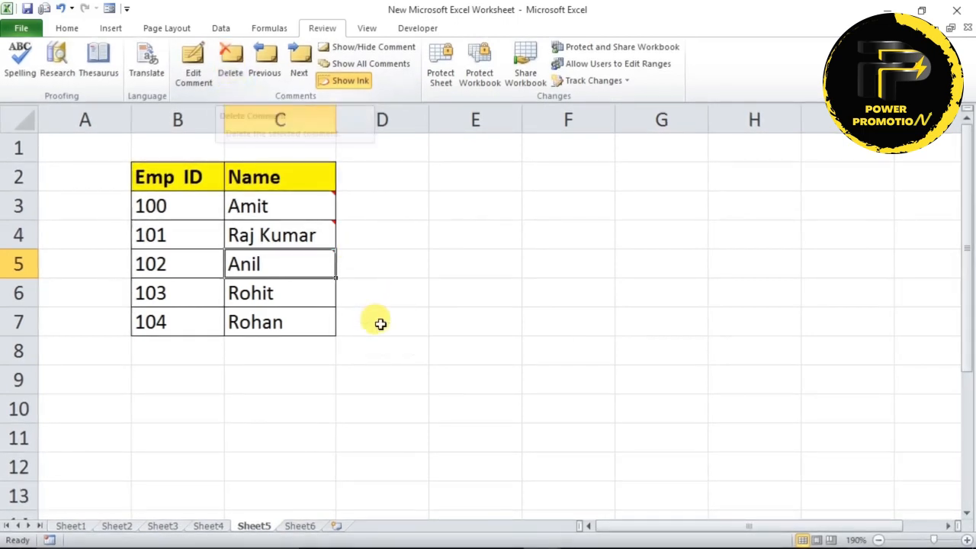
{"action": "mouse_move", "coordinate": [323, 266]}
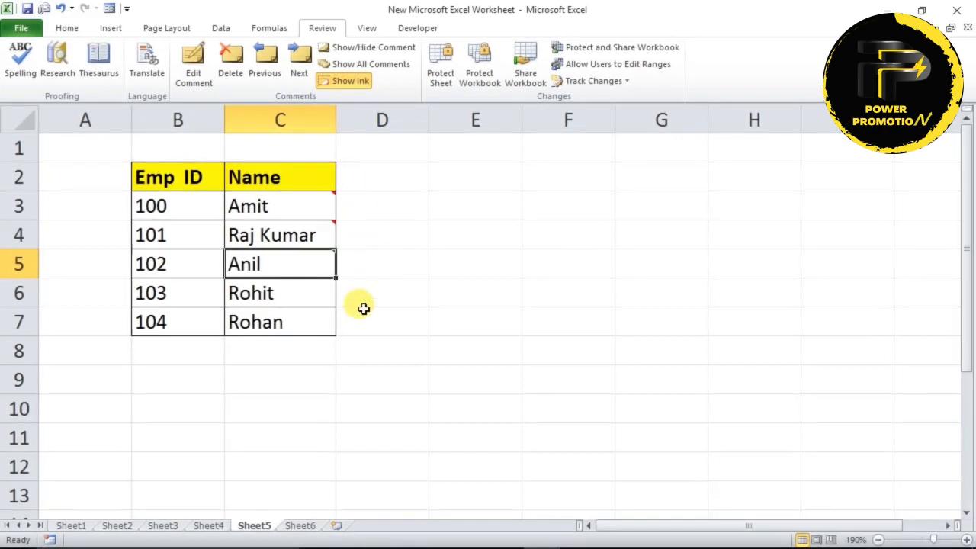
{"action": "left_click", "coordinate": [370, 63]}
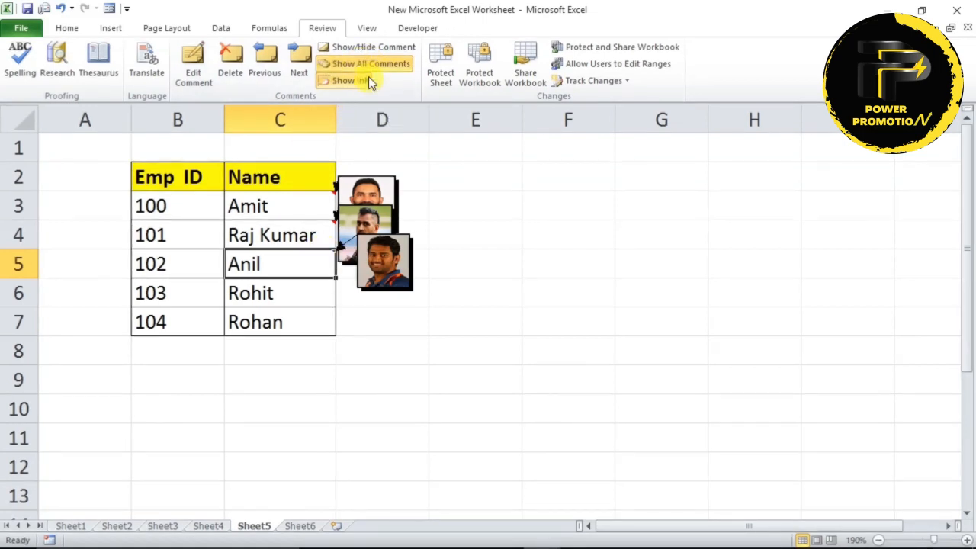
{"action": "left_click", "coordinate": [369, 63]}
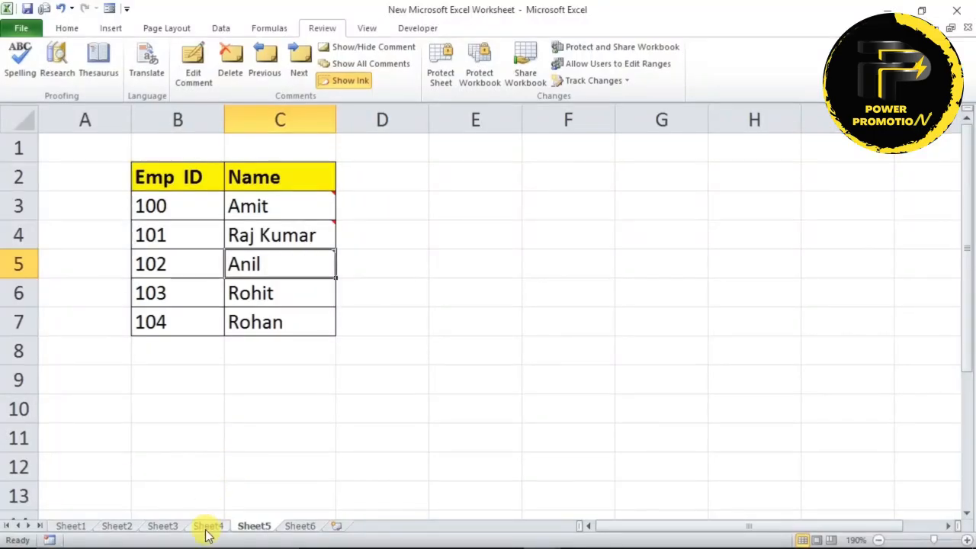
Step: Review non-adjacent rows of the employee table on Sheet4 and insert a new worksheet after Sheet6 as their destination
{"action": "left_click", "coordinate": [207, 528]}
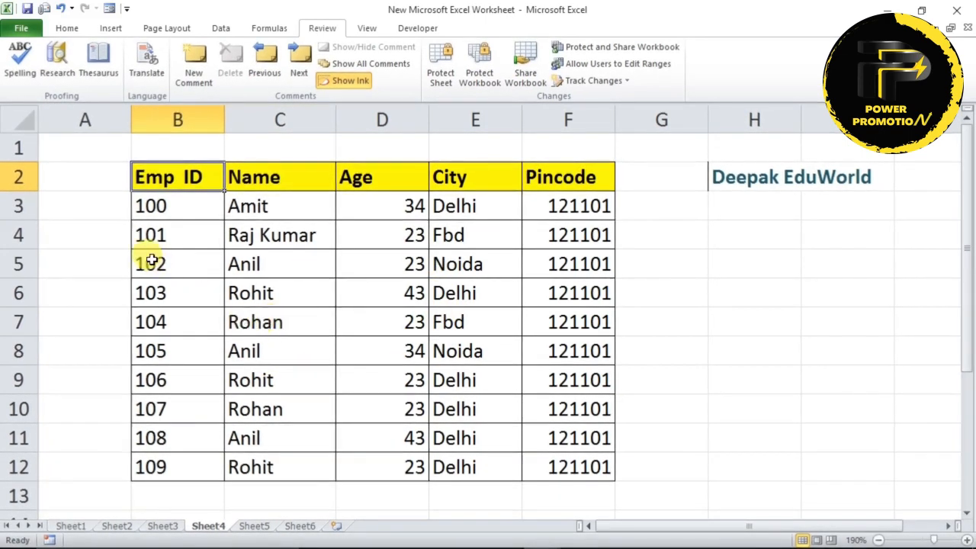
{"action": "left_click_drag", "start_coordinate": [165, 236], "coordinate": [553, 233]}
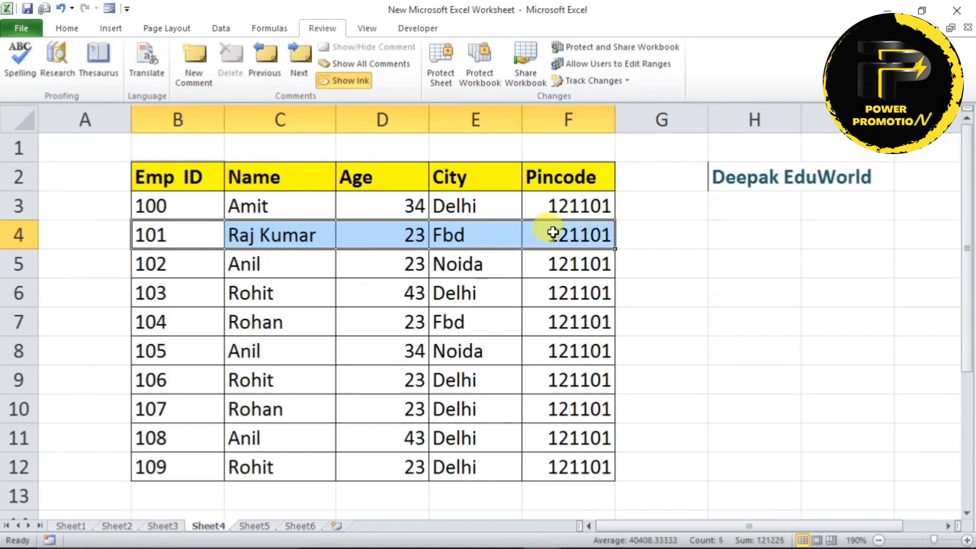
{"action": "left_click_drag", "start_coordinate": [168, 306], "coordinate": [536, 290]}
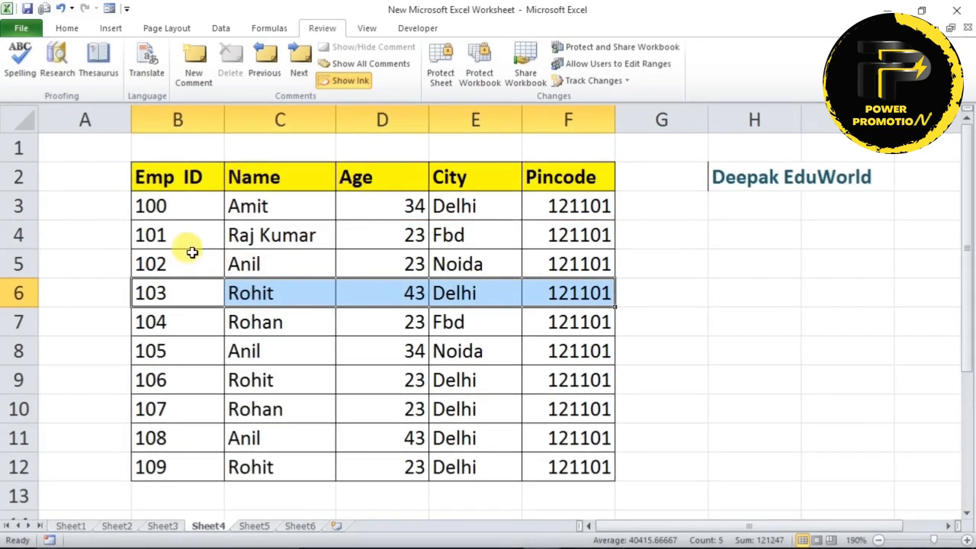
{"action": "left_click_drag", "start_coordinate": [152, 236], "coordinate": [562, 246]}
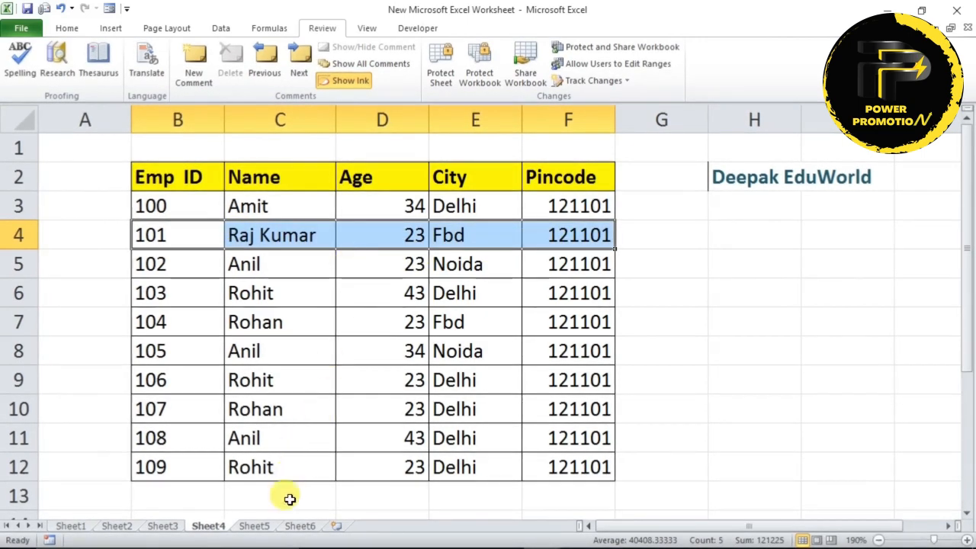
{"action": "left_click", "coordinate": [335, 527]}
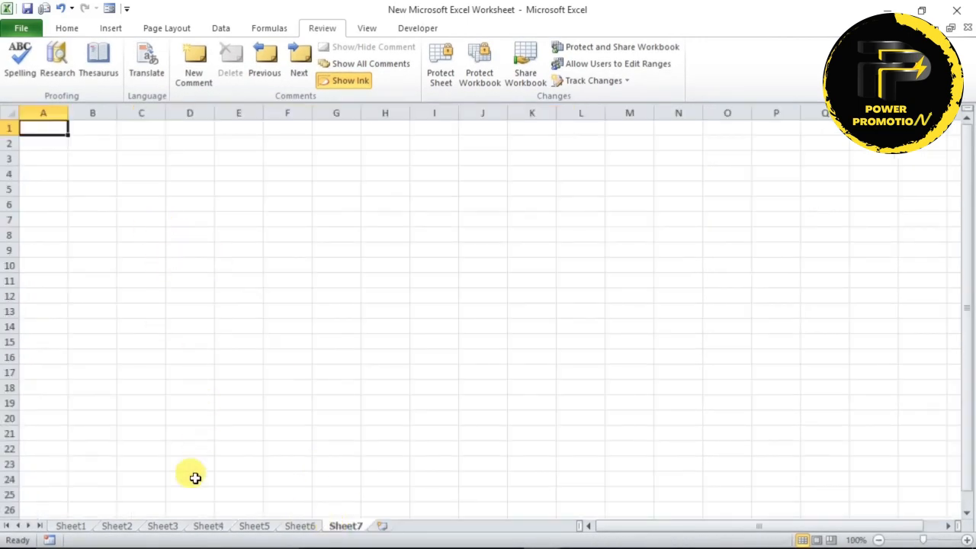
{"action": "left_click", "coordinate": [207, 528]}
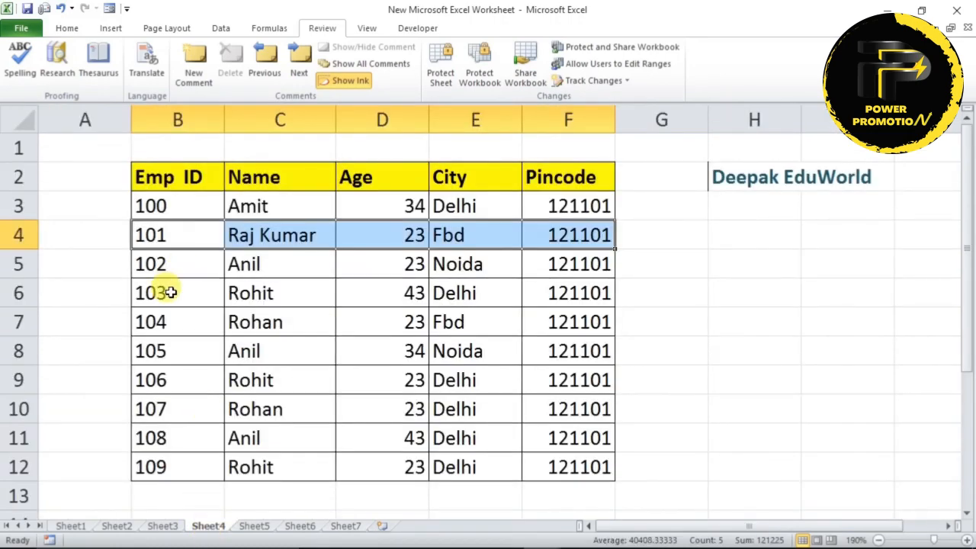
{"action": "left_click_drag", "start_coordinate": [169, 293], "coordinate": [551, 294]}
{"action": "left_click", "coordinate": [345, 526]}
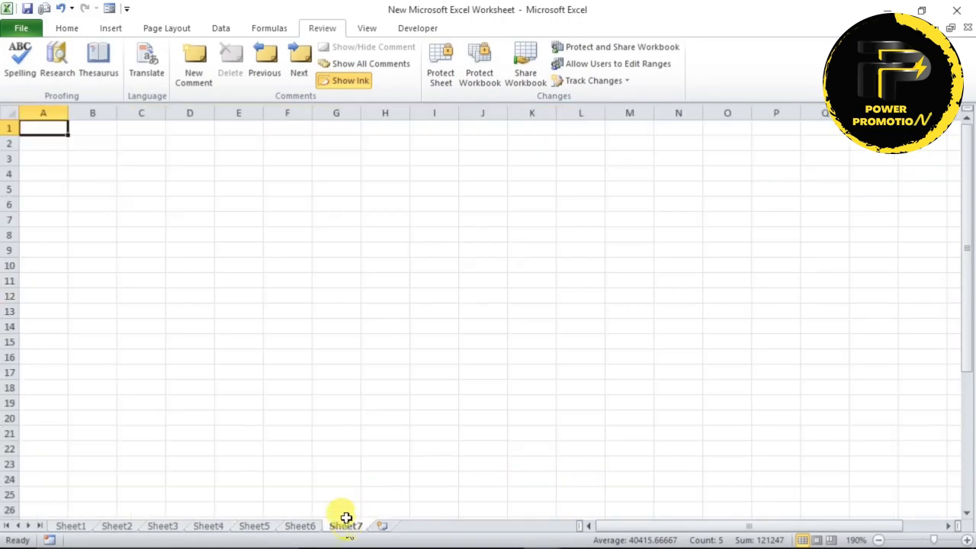
Step: Return to the employee table on Sheet4 and open the Office Clipboard for collecting multiple copied items
{"action": "left_click", "coordinate": [196, 528]}
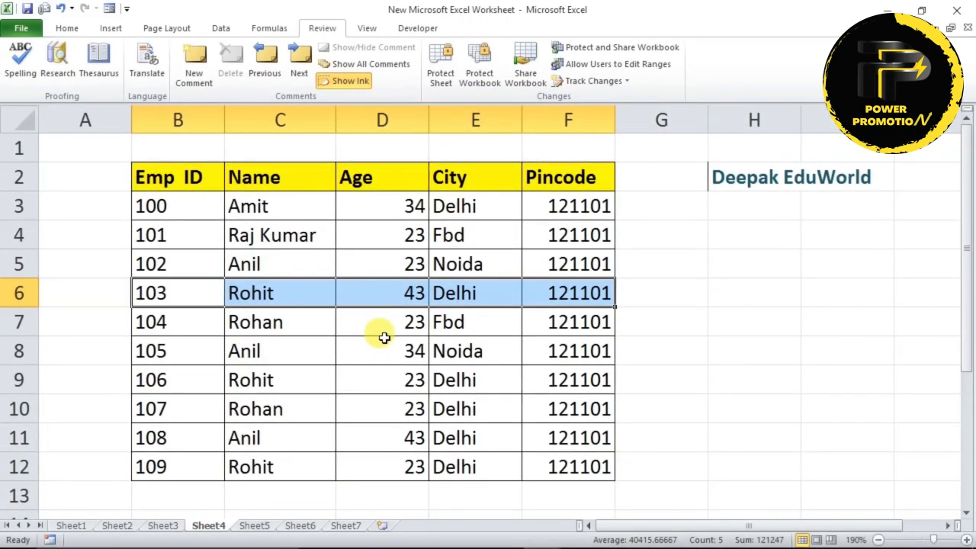
{"action": "left_click", "coordinate": [72, 28]}
{"action": "left_click", "coordinate": [403, 323]}
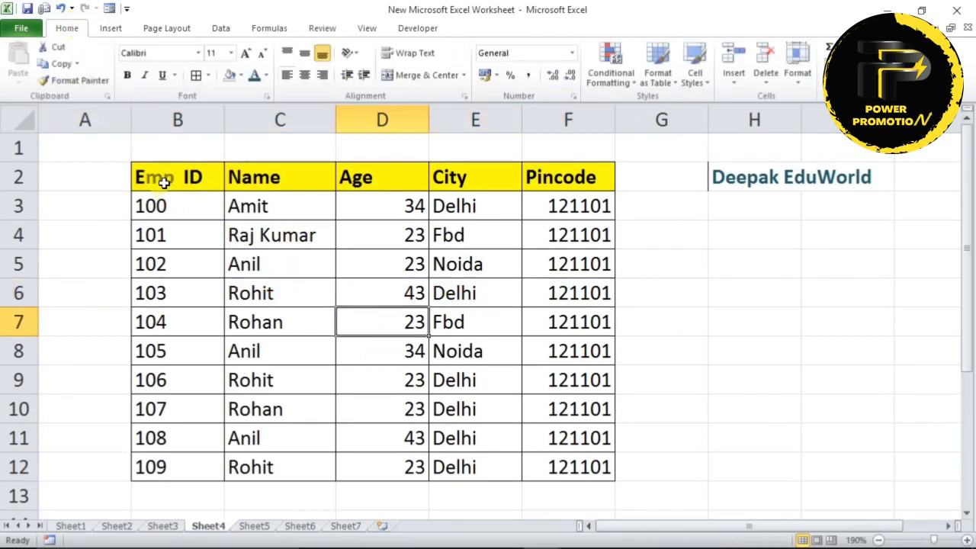
{"action": "left_click", "coordinate": [107, 94]}
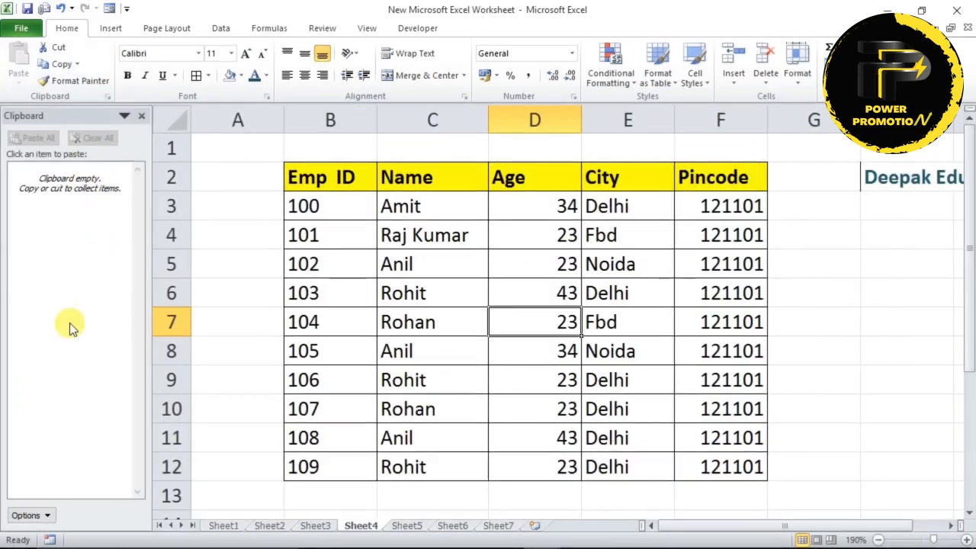
Step: Copy the employee rows B4:F4, B6:F6, B8:F8 and B12:F12 one after another so the Clipboard collects all four
{"action": "left_click_drag", "start_coordinate": [359, 235], "coordinate": [708, 236]}
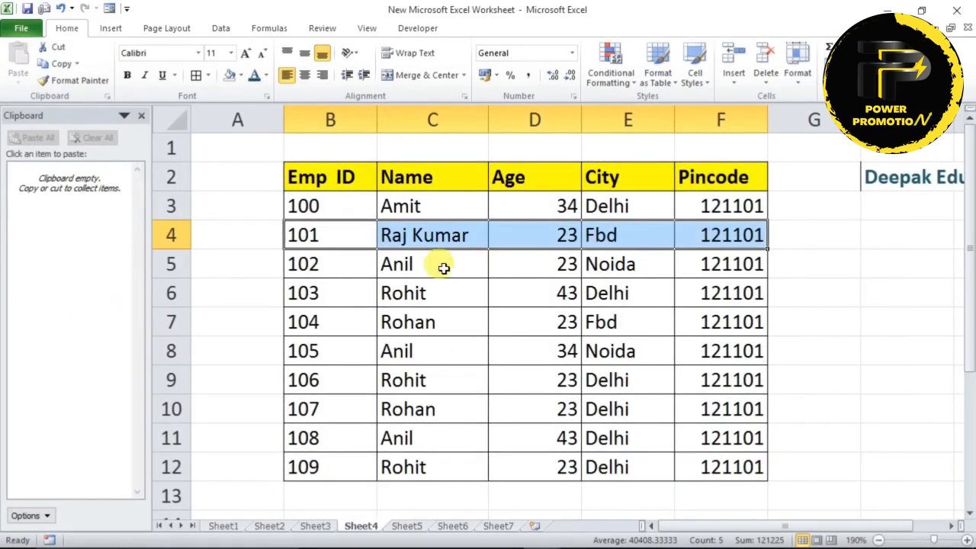
{"action": "key", "text": "ctrl+c"}
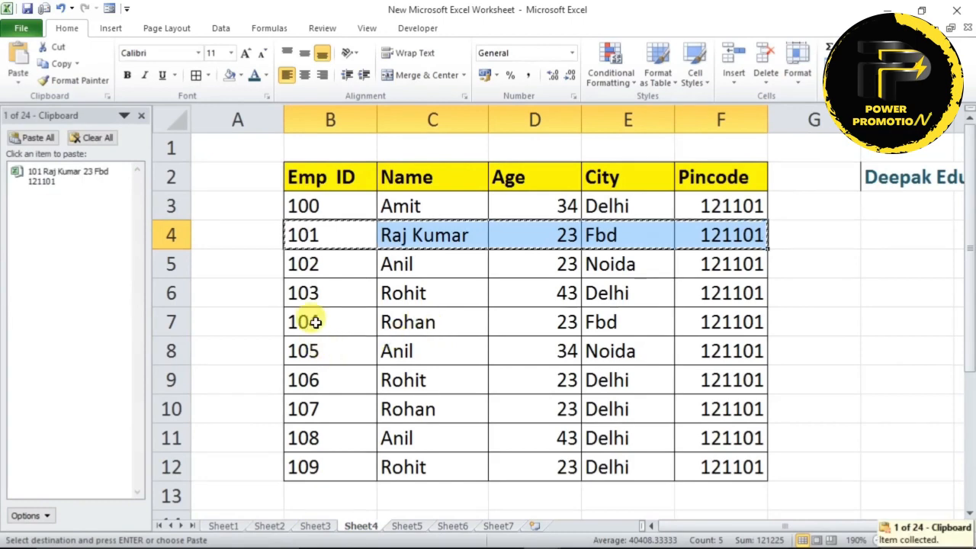
{"action": "left_click", "coordinate": [372, 295]}
{"action": "left_click_drag", "start_coordinate": [374, 294], "coordinate": [689, 291]}
{"action": "key", "text": "ctrl+c"}
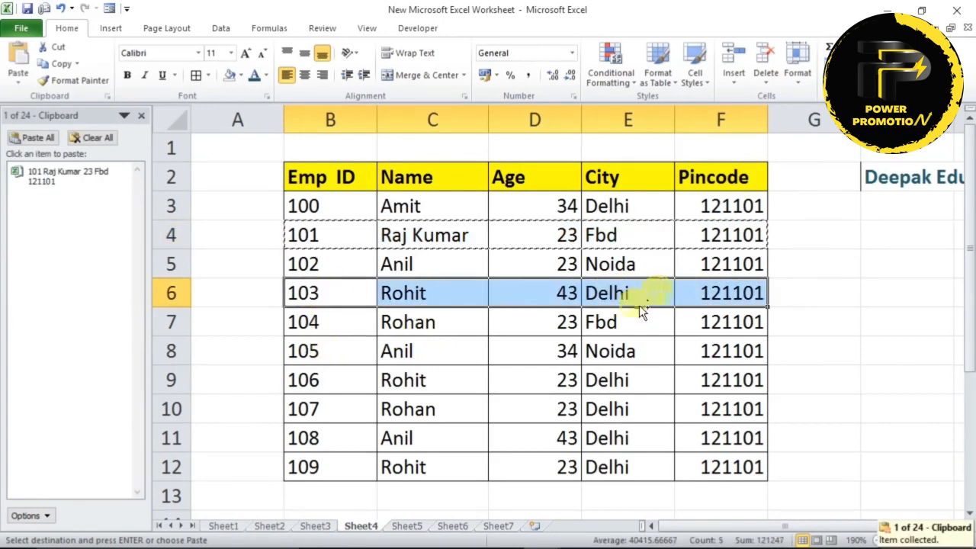
{"action": "left_click_drag", "start_coordinate": [347, 353], "coordinate": [692, 351]}
{"action": "key", "text": "ctrl+c"}
{"action": "left_click_drag", "start_coordinate": [316, 467], "coordinate": [736, 459]}
{"action": "key", "text": "ctrl+c"}
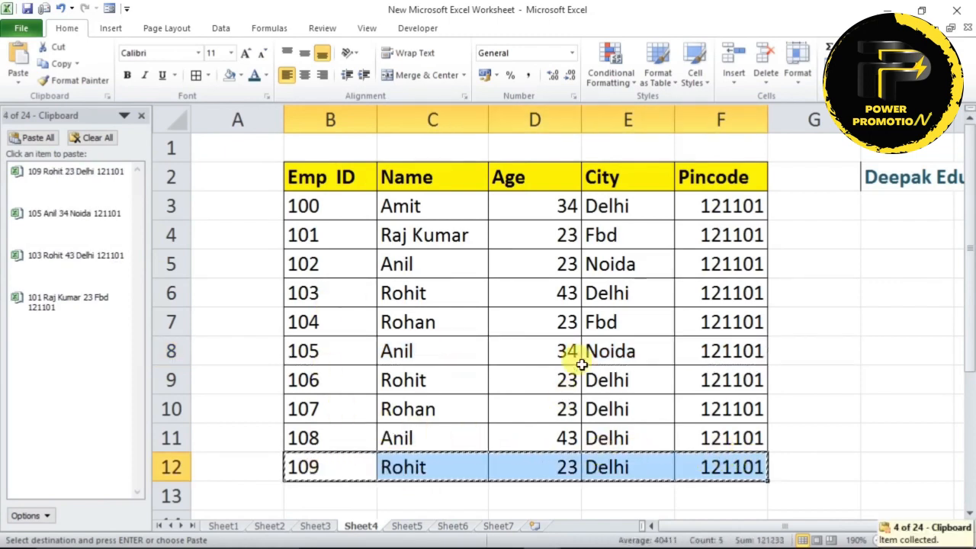
Step: Paste all collected clipboard rows together on Sheet7 starting at cell B3, and close the Clipboard
{"action": "left_click", "coordinate": [497, 525]}
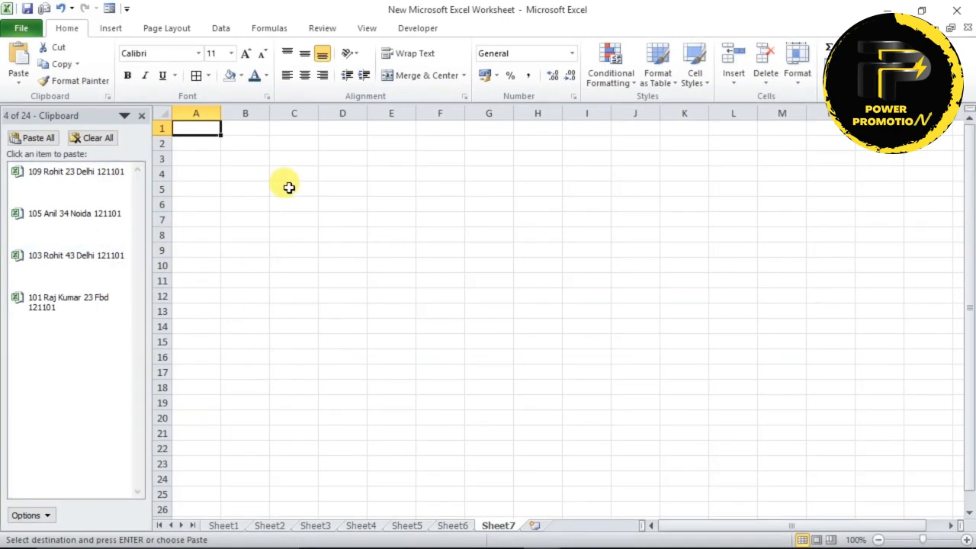
{"action": "left_click", "coordinate": [246, 158]}
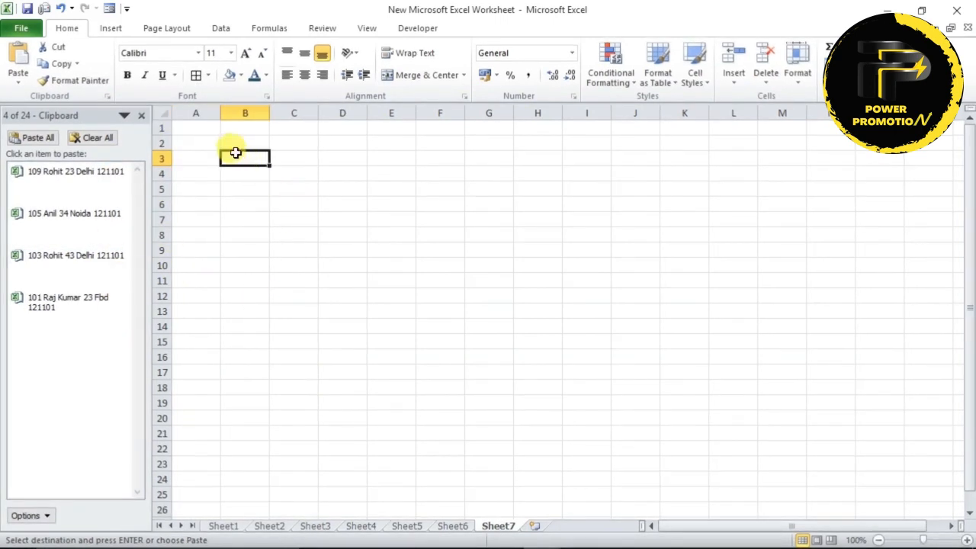
{"action": "left_click", "coordinate": [31, 139]}
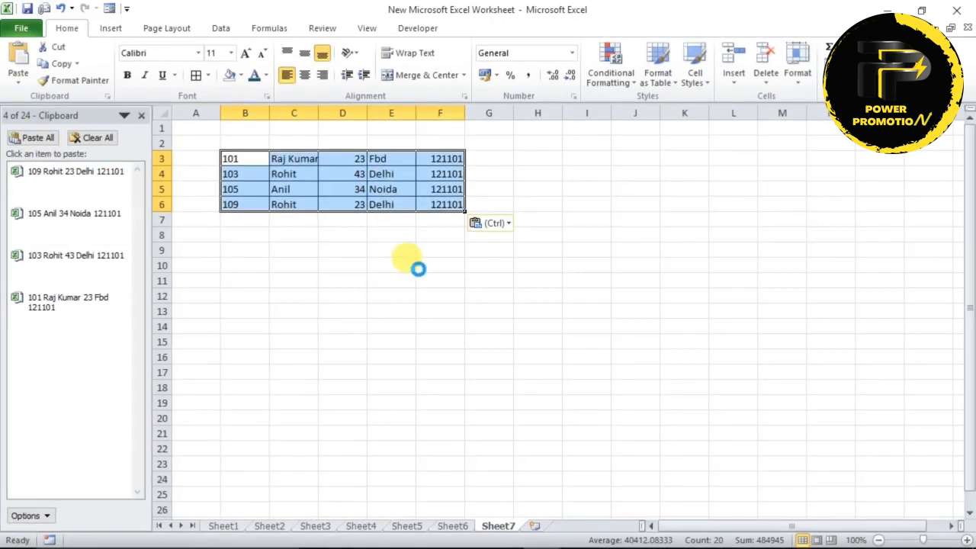
{"action": "scroll", "coordinate": [416, 269], "scroll_direction": "up", "scroll_amount": 6, "text": "ctrl"}
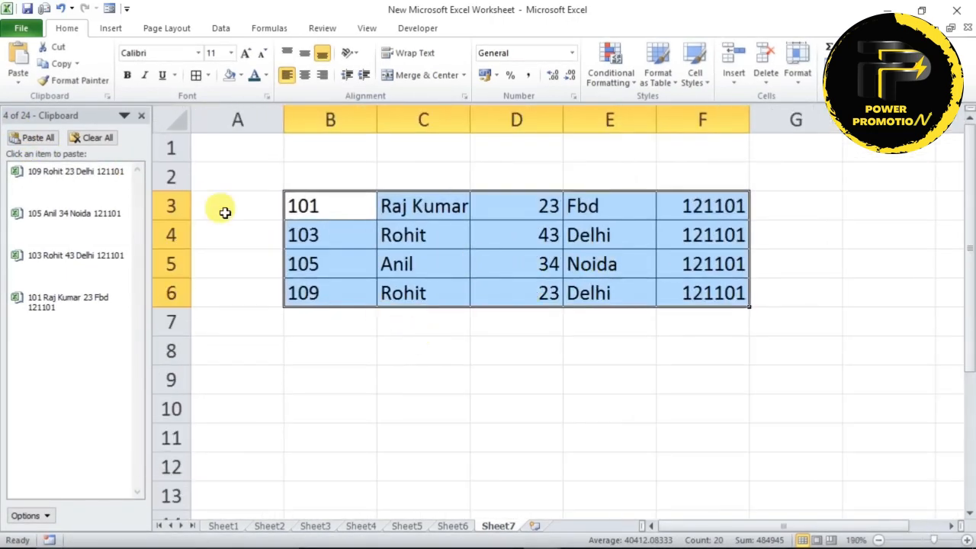
{"action": "left_click", "coordinate": [141, 118]}
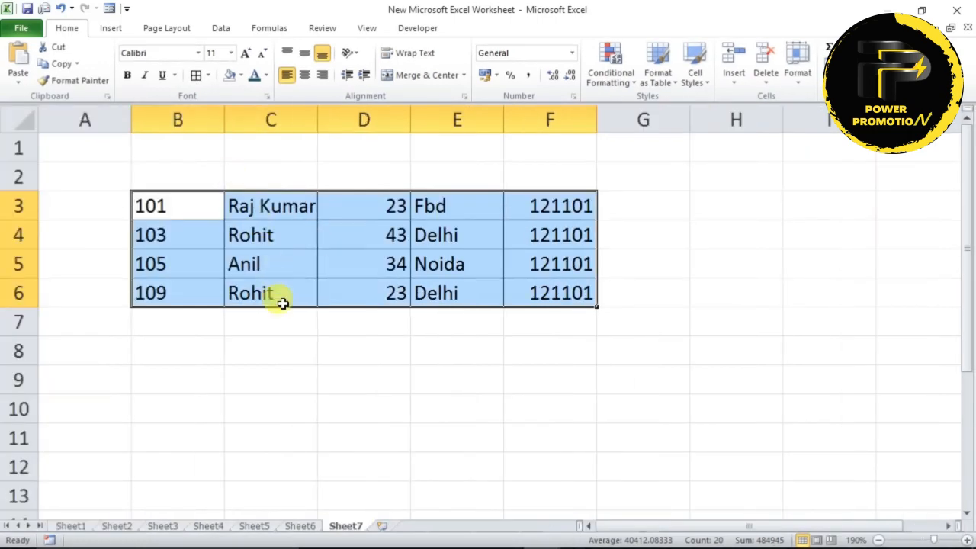
Step: Examine the long student marks table on Sheet6 and whether its header row stays in view farther down
{"action": "left_click", "coordinate": [207, 525]}
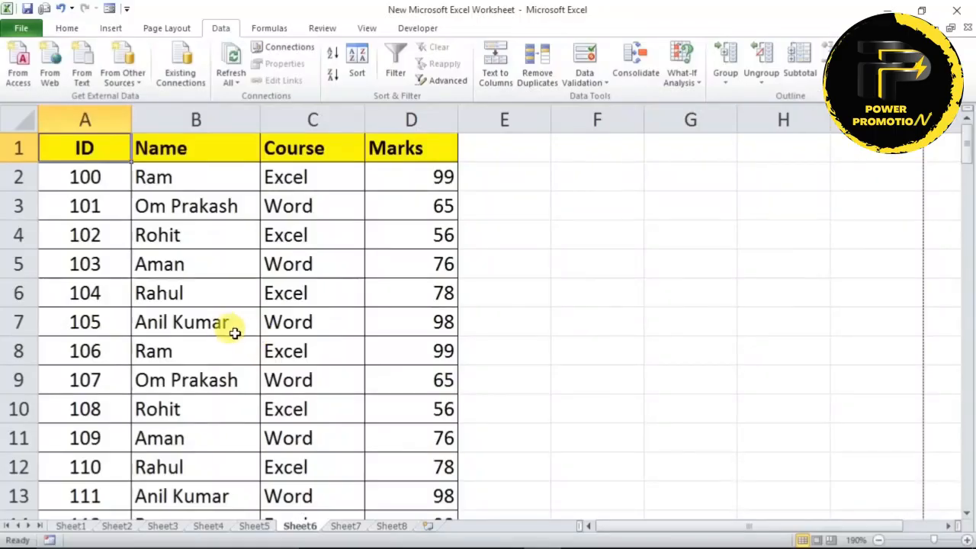
{"action": "scroll", "coordinate": [236, 329], "scroll_direction": "down", "scroll_amount": 1}
{"action": "scroll", "coordinate": [236, 328], "scroll_direction": "down", "scroll_amount": 4}
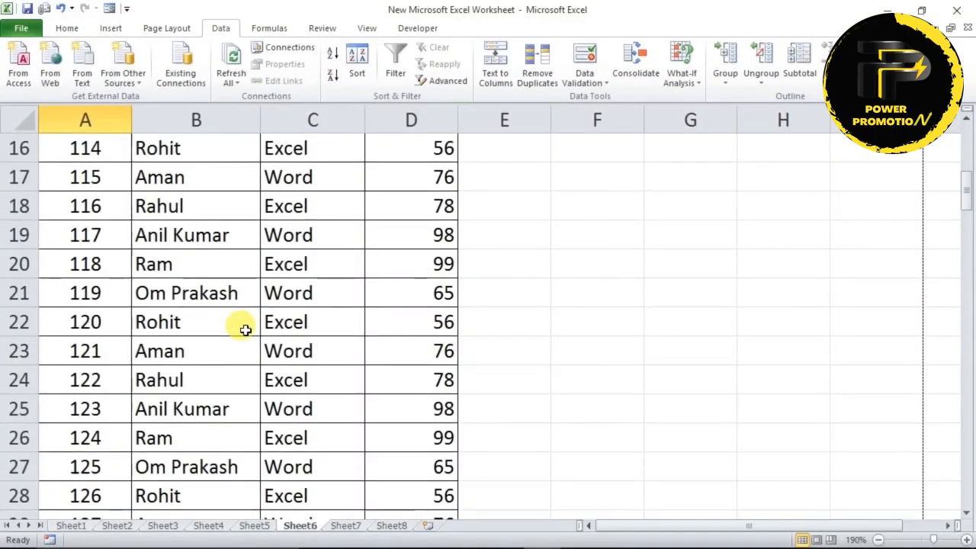
{"action": "scroll", "coordinate": [240, 328], "scroll_direction": "up", "scroll_amount": 5}
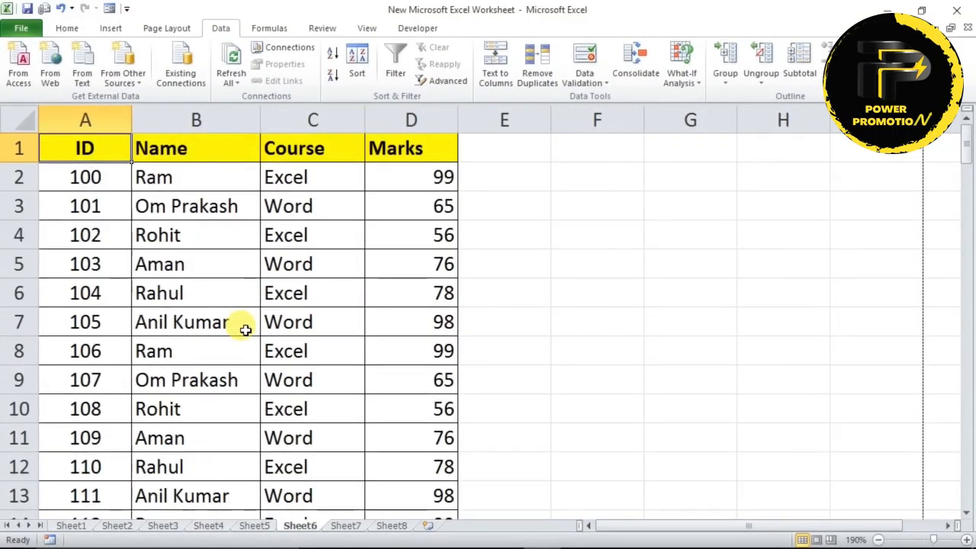
{"action": "scroll", "coordinate": [245, 328], "scroll_direction": "down", "scroll_amount": 4}
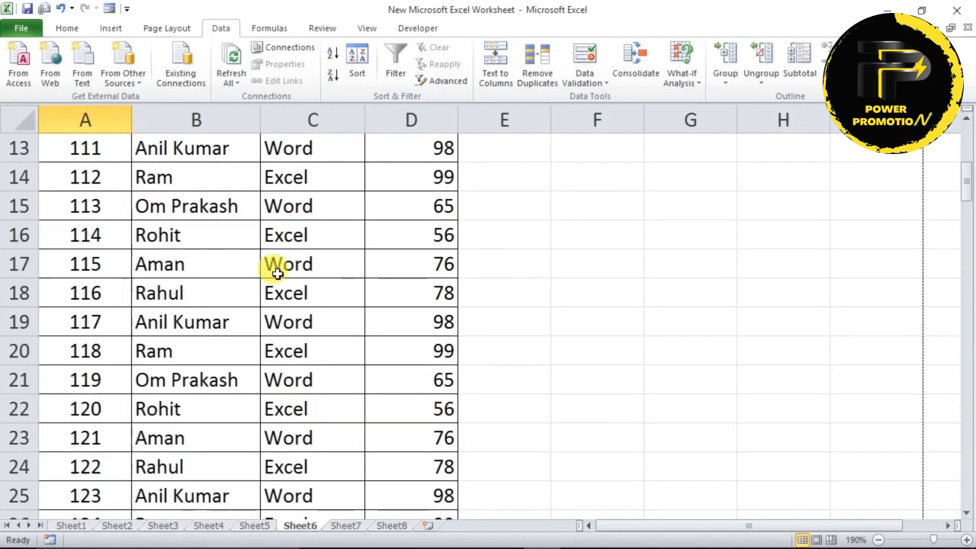
{"action": "scroll", "coordinate": [277, 270], "scroll_direction": "up", "scroll_amount": 4}
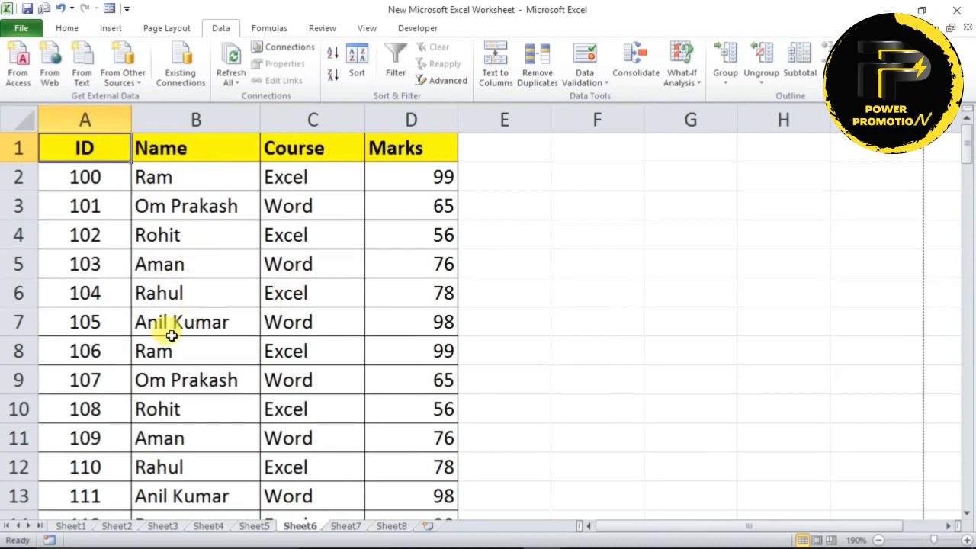
Step: Freeze the top row of the marks table on Sheet6 so its headings stay in view
{"action": "left_click", "coordinate": [196, 264]}
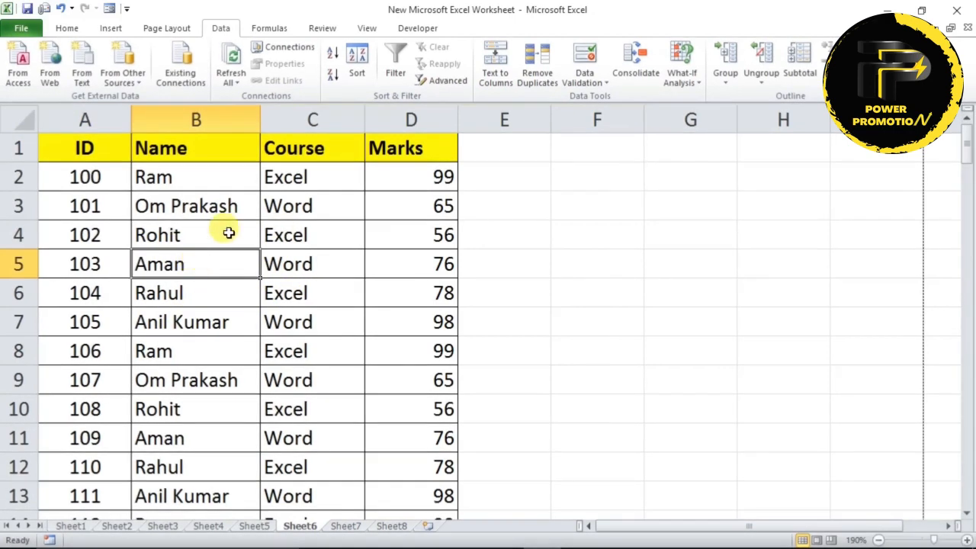
{"action": "left_click", "coordinate": [367, 28]}
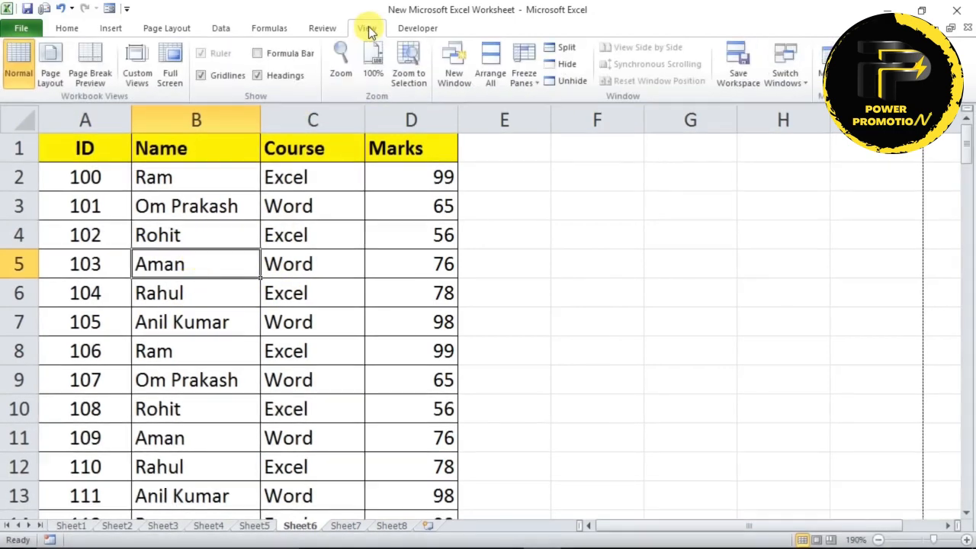
{"action": "left_click", "coordinate": [533, 85]}
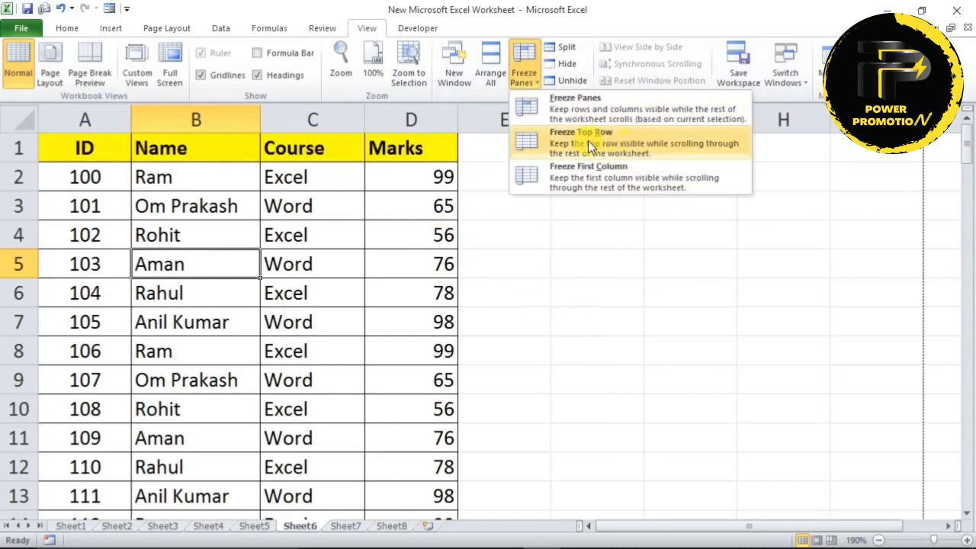
{"action": "left_click", "coordinate": [551, 140]}
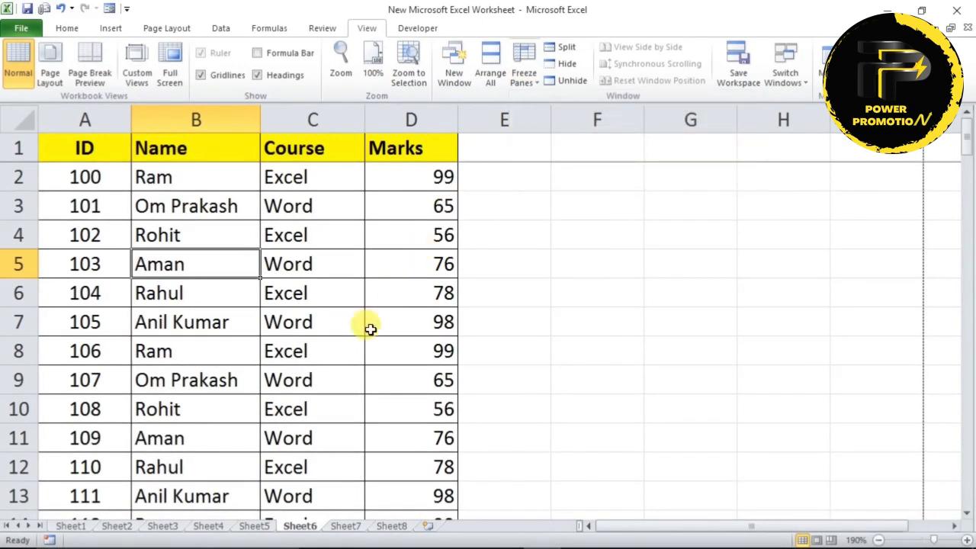
Step: Check farther down the marks table whether the frozen header row stays in view, and return to the start
{"action": "left_click", "coordinate": [425, 324]}
{"action": "scroll", "coordinate": [431, 326], "scroll_direction": "down", "scroll_amount": 6}
{"action": "scroll", "coordinate": [431, 326], "scroll_direction": "down", "scroll_amount": 1}
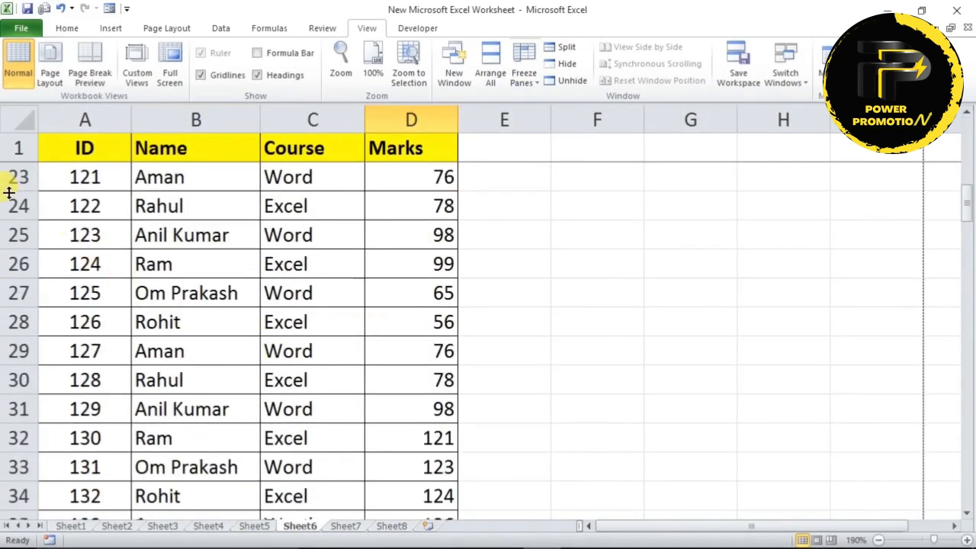
{"action": "scroll", "coordinate": [137, 290], "scroll_direction": "up", "scroll_amount": 2}
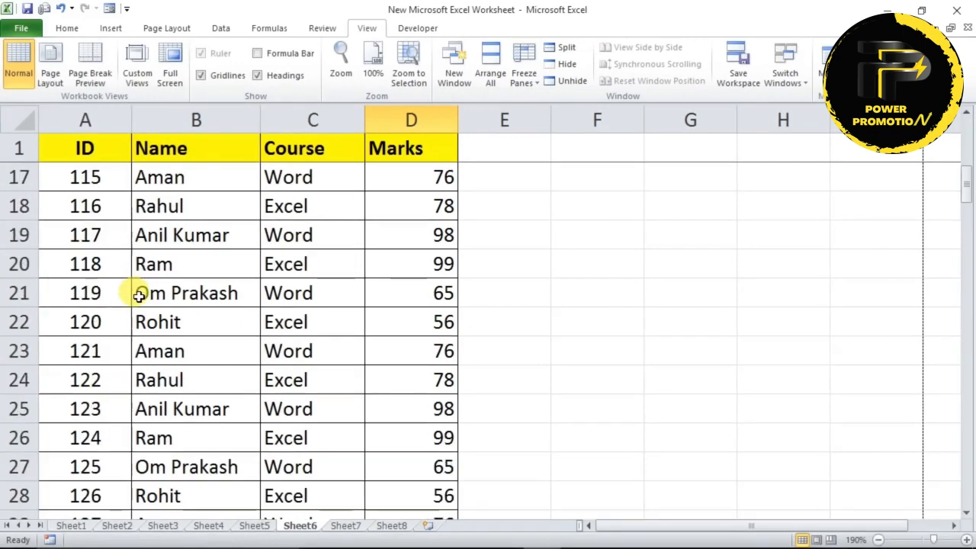
{"action": "scroll", "coordinate": [138, 290], "scroll_direction": "down", "scroll_amount": 1}
{"action": "scroll", "coordinate": [137, 290], "scroll_direction": "up", "scroll_amount": 1}
{"action": "scroll", "coordinate": [251, 335], "scroll_direction": "up", "scroll_amount": 5}
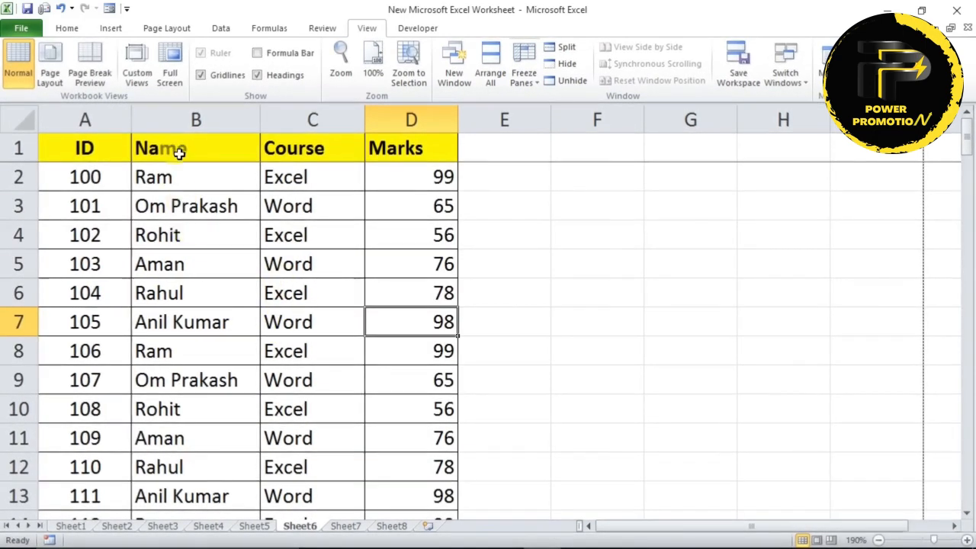
Step: Unfreeze the panes on Sheet6 to release the header row
{"action": "left_click", "coordinate": [22, 237]}
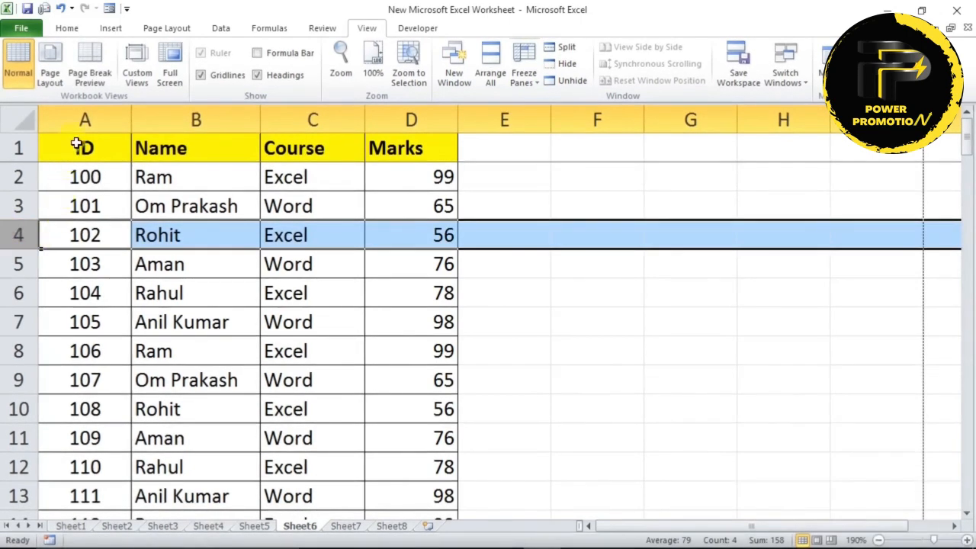
{"action": "left_click", "coordinate": [528, 83]}
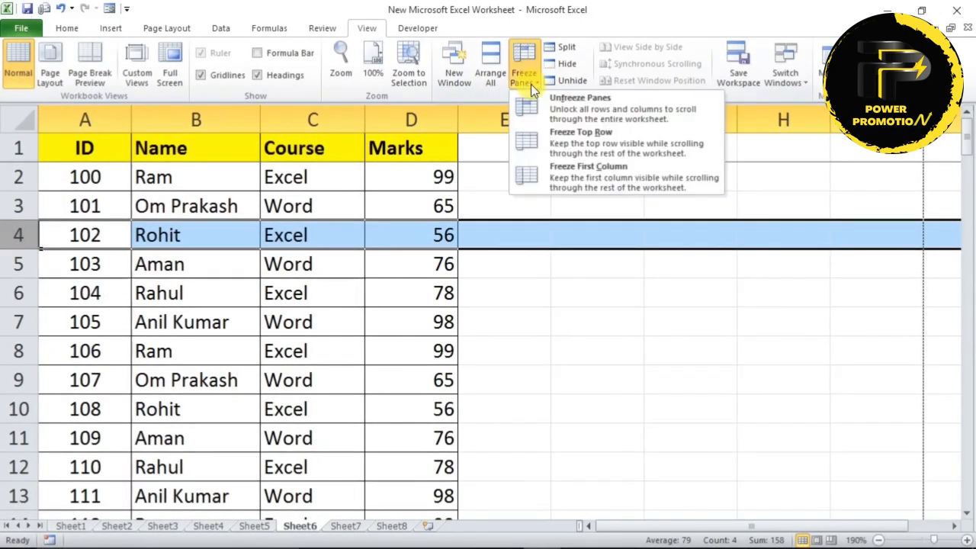
{"action": "left_click", "coordinate": [573, 107]}
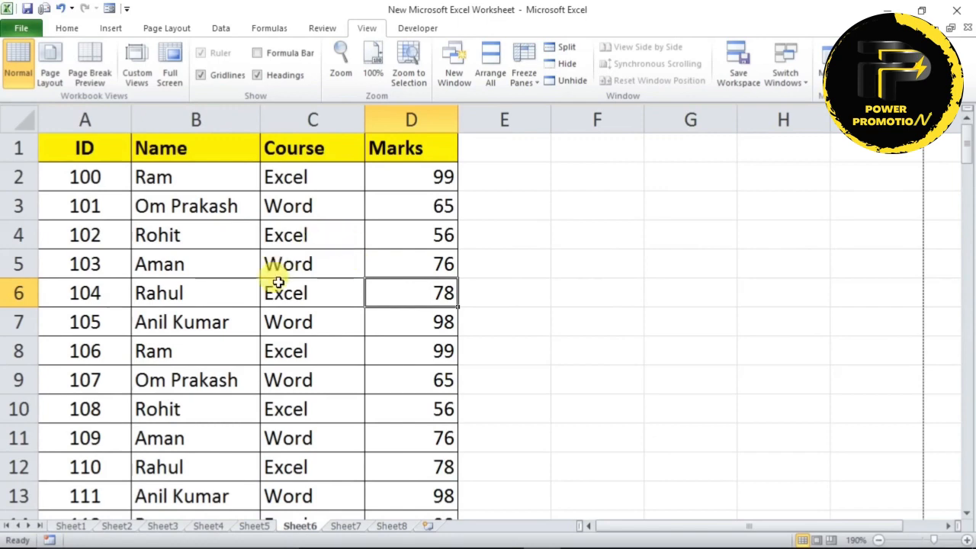
Step: Convert the marks data A1:D122 into an Excel table with headers
{"action": "left_click", "coordinate": [220, 264]}
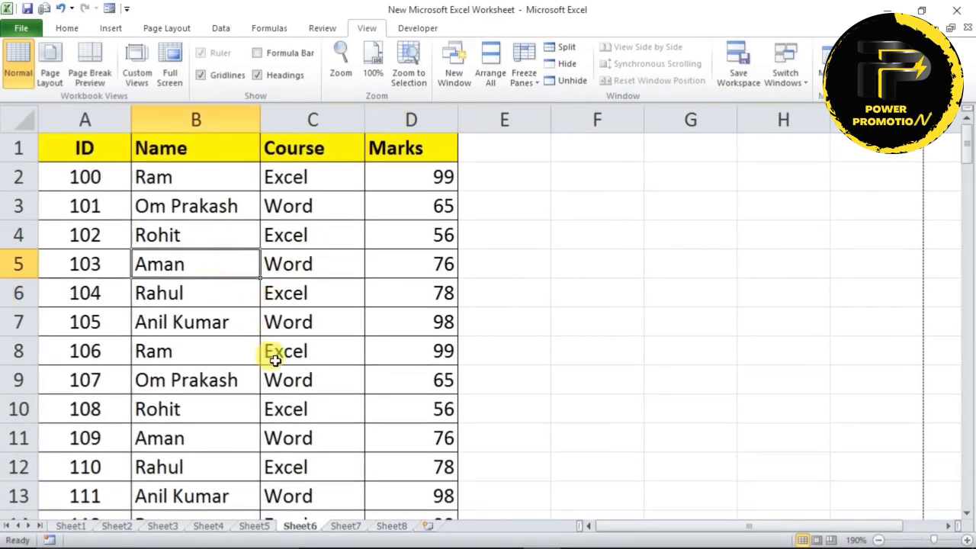
{"action": "scroll", "coordinate": [275, 361], "scroll_direction": "down", "scroll_amount": 5}
{"action": "scroll", "coordinate": [275, 361], "scroll_direction": "up", "scroll_amount": 5}
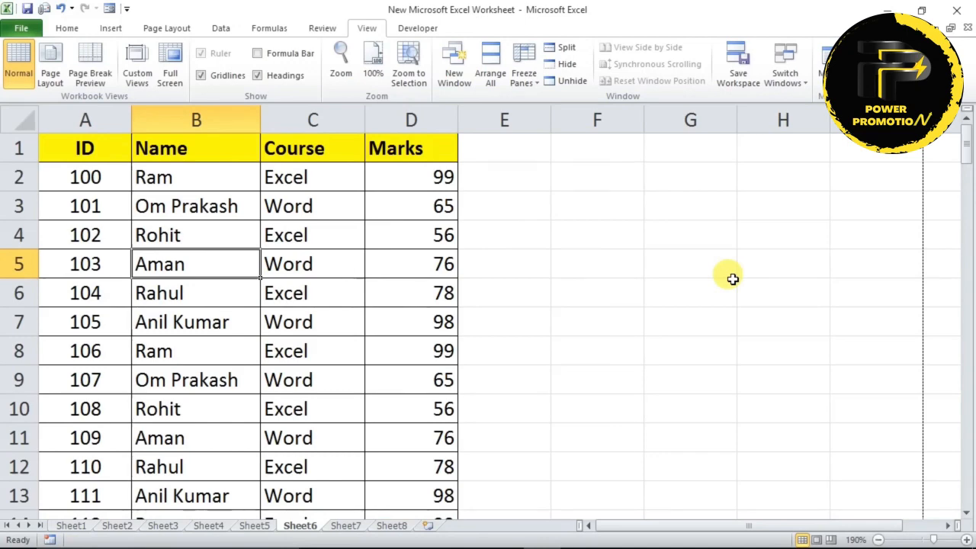
{"action": "key", "text": "ctrl+a"}
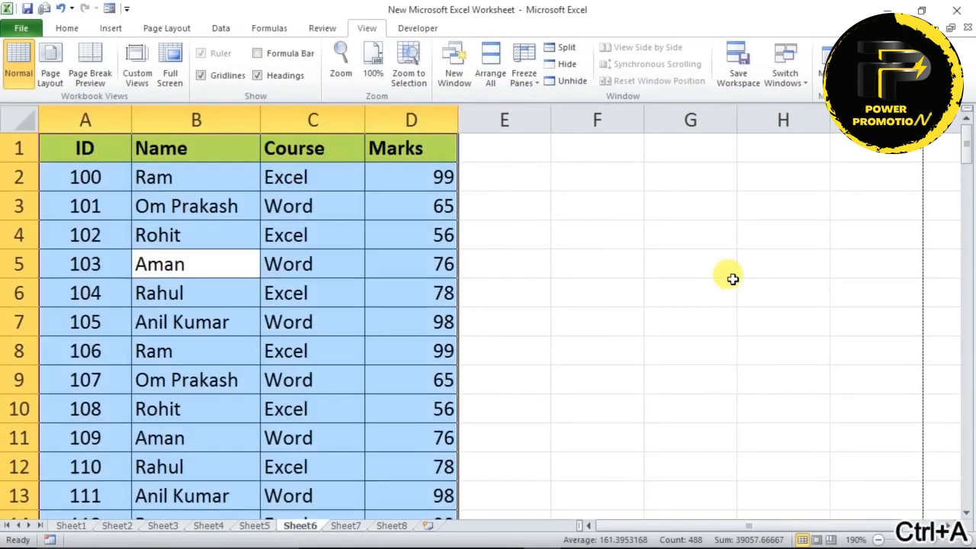
{"action": "key", "text": "ctrl+t"}
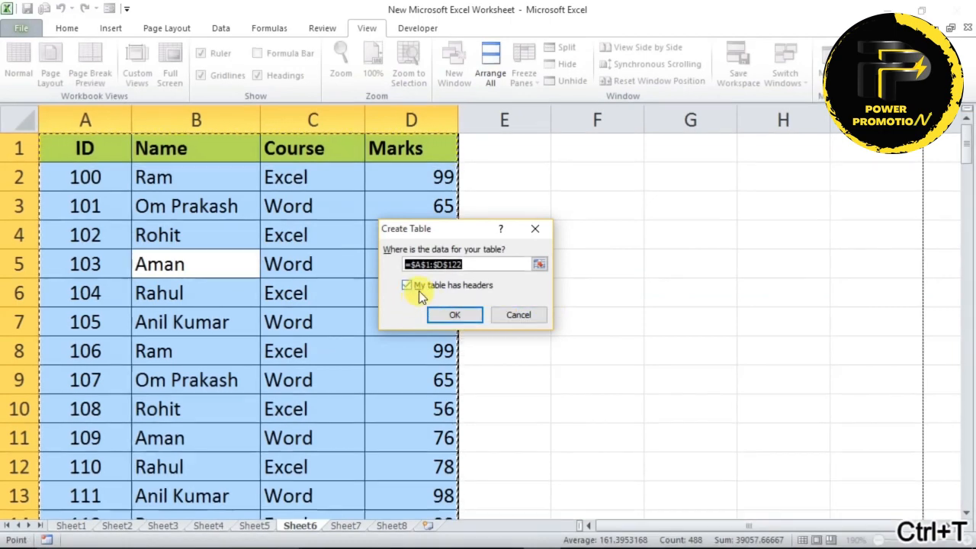
{"action": "left_click", "coordinate": [450, 317]}
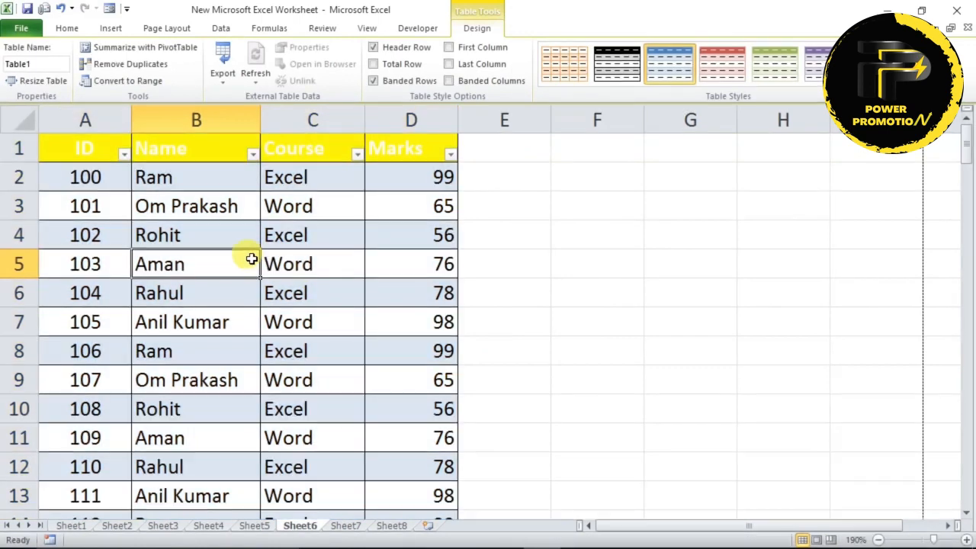
Step: Fill the table's header cells A1:D1 with light blue and set their font colour to black
{"action": "left_click_drag", "start_coordinate": [85, 148], "coordinate": [423, 148]}
{"action": "left_click", "coordinate": [71, 27]}
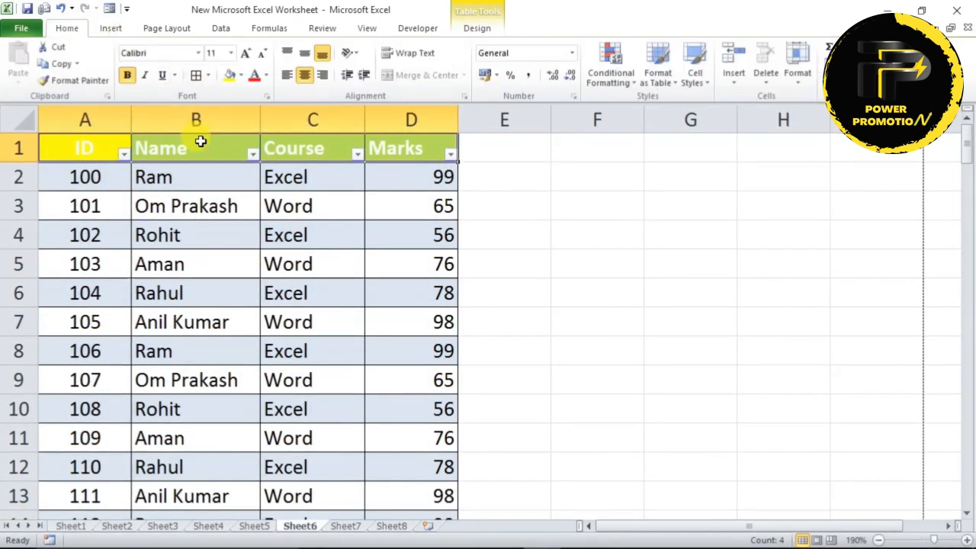
{"action": "left_click", "coordinate": [241, 75]}
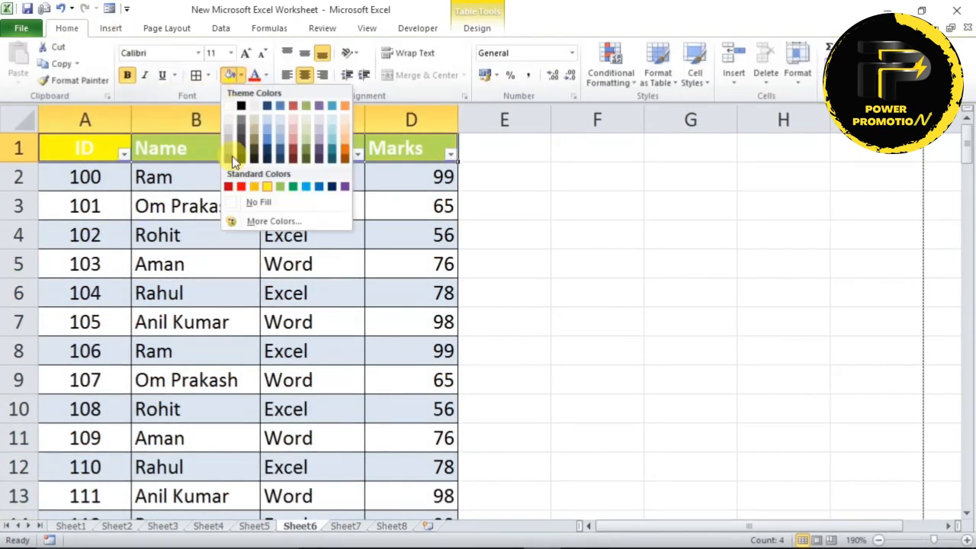
{"action": "left_click", "coordinate": [264, 122]}
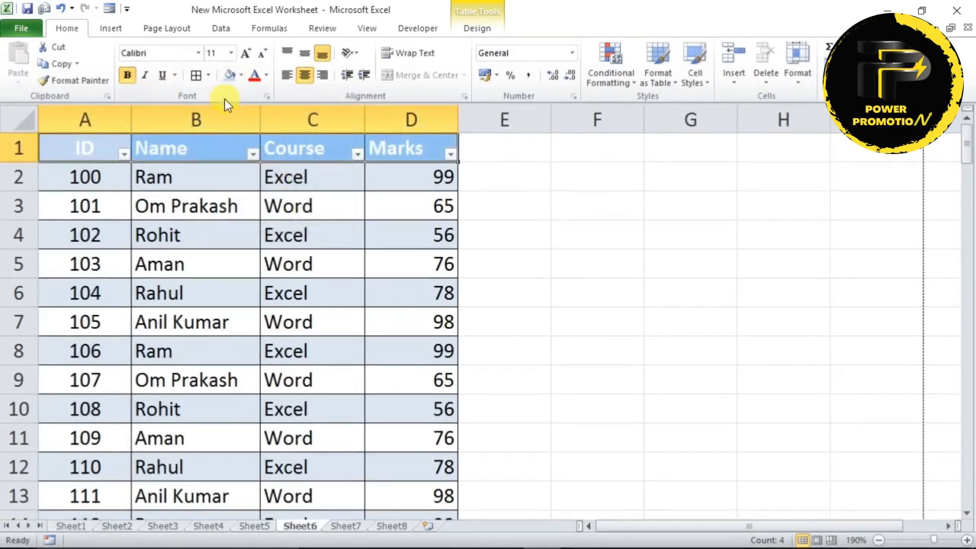
{"action": "left_click", "coordinate": [266, 77]}
{"action": "left_click", "coordinate": [267, 178]}
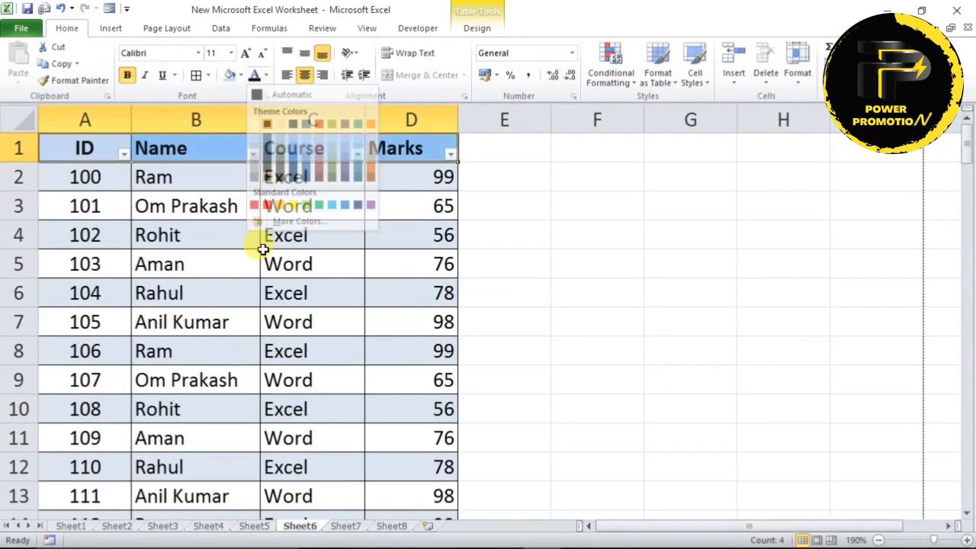
{"action": "left_click", "coordinate": [306, 286]}
{"action": "left_click_drag", "start_coordinate": [70, 144], "coordinate": [401, 150]}
{"action": "left_click", "coordinate": [355, 238]}
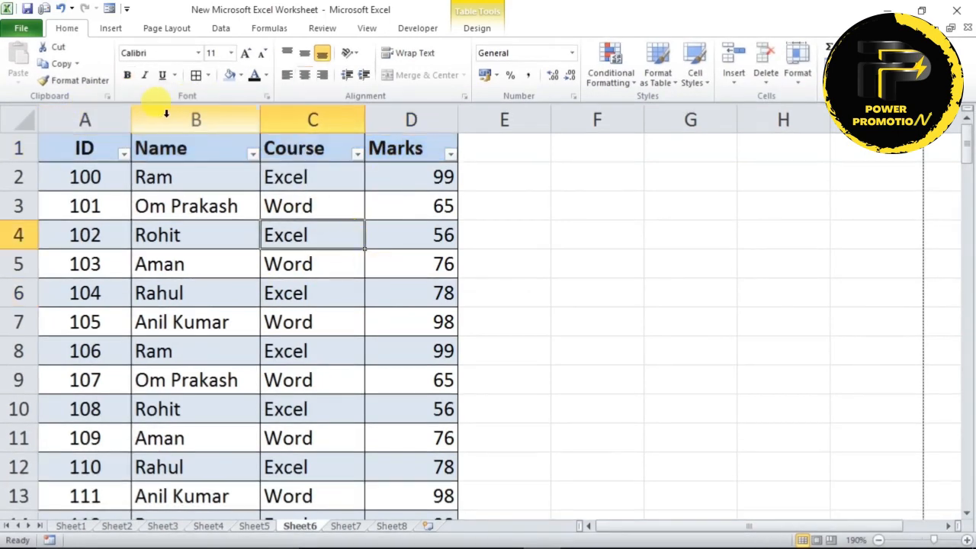
Step: Examine how the table's ID, Name, Course and Marks headings behave while moving down through the rows
{"action": "left_click", "coordinate": [278, 296]}
{"action": "scroll", "coordinate": [277, 296], "scroll_direction": "down", "scroll_amount": 1}
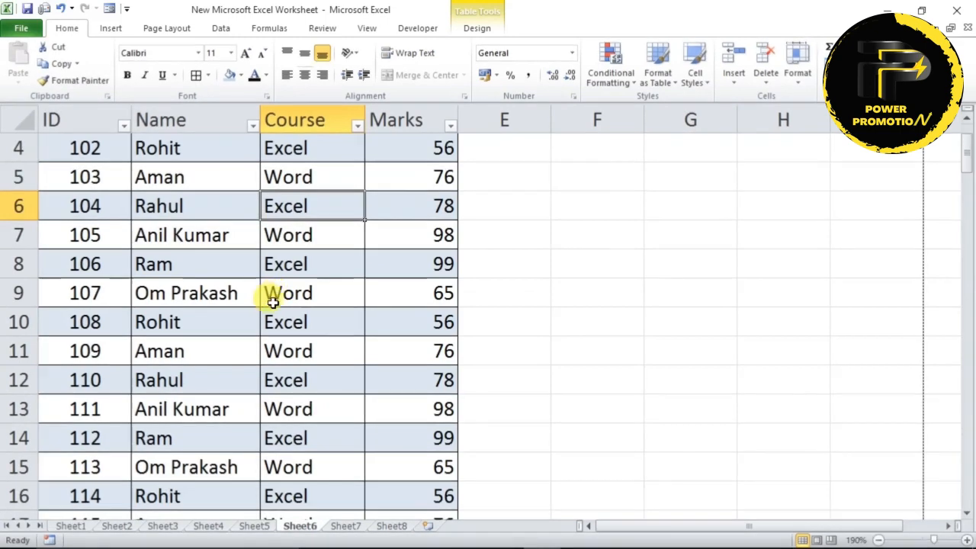
{"action": "left_click", "coordinate": [268, 315]}
{"action": "scroll", "coordinate": [202, 271], "scroll_direction": "down", "scroll_amount": 1}
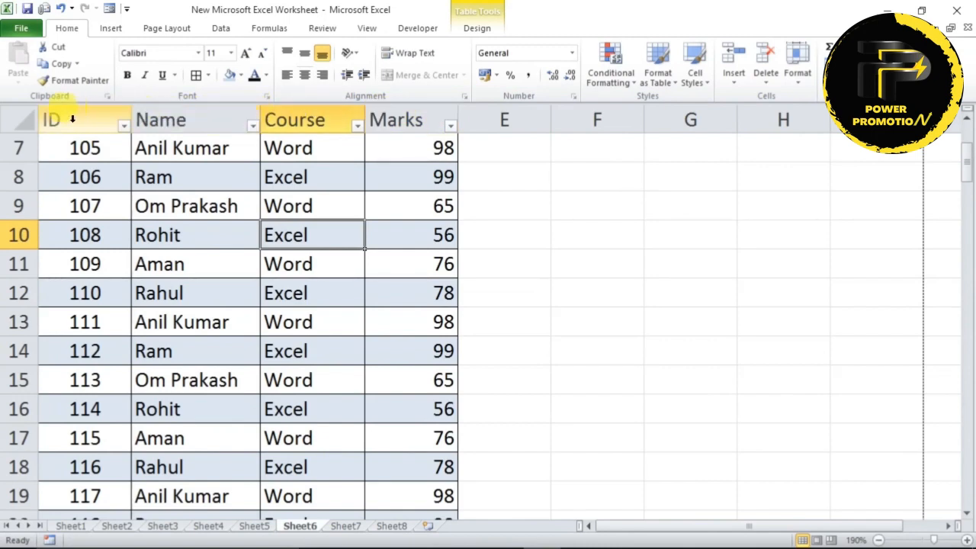
{"action": "scroll", "coordinate": [229, 292], "scroll_direction": "down", "scroll_amount": 3}
{"action": "scroll", "coordinate": [232, 294], "scroll_direction": "down", "scroll_amount": 3}
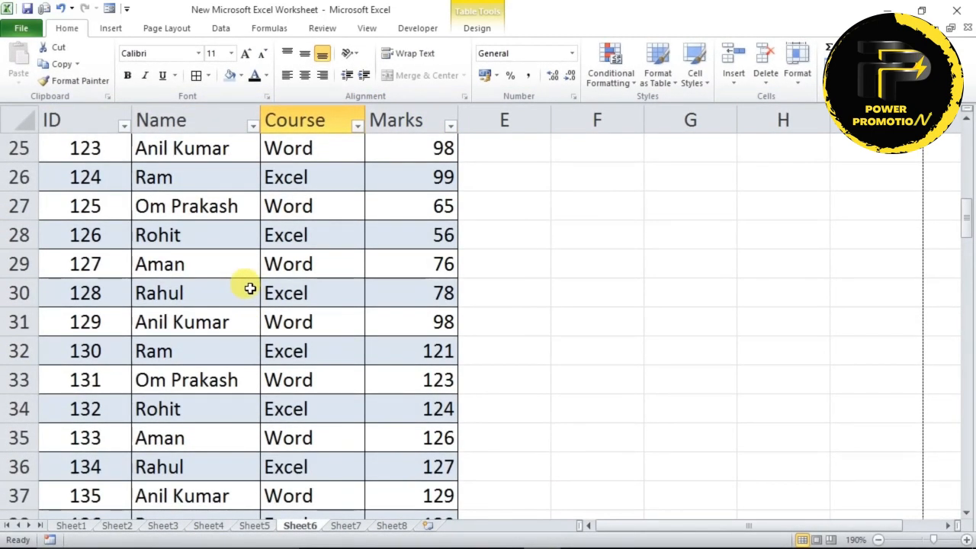
{"action": "scroll", "coordinate": [243, 288], "scroll_direction": "up", "scroll_amount": 8}
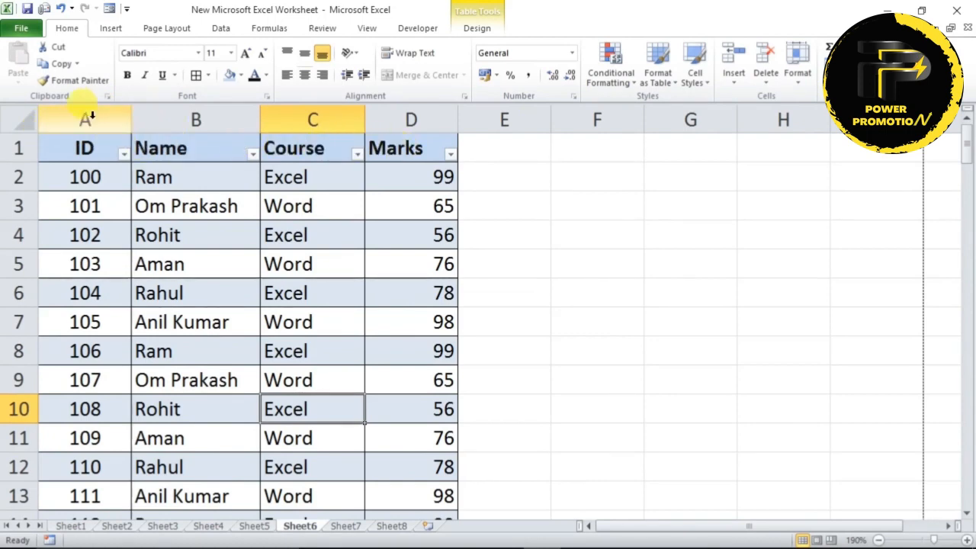
{"action": "scroll", "coordinate": [89, 112], "scroll_direction": "down", "scroll_amount": 1}
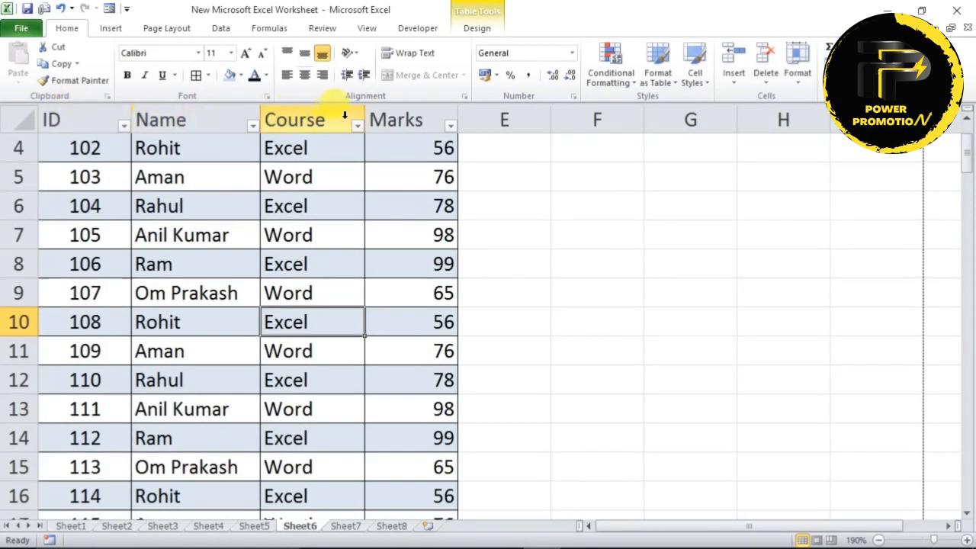
{"action": "scroll", "coordinate": [233, 244], "scroll_direction": "down", "scroll_amount": 8}
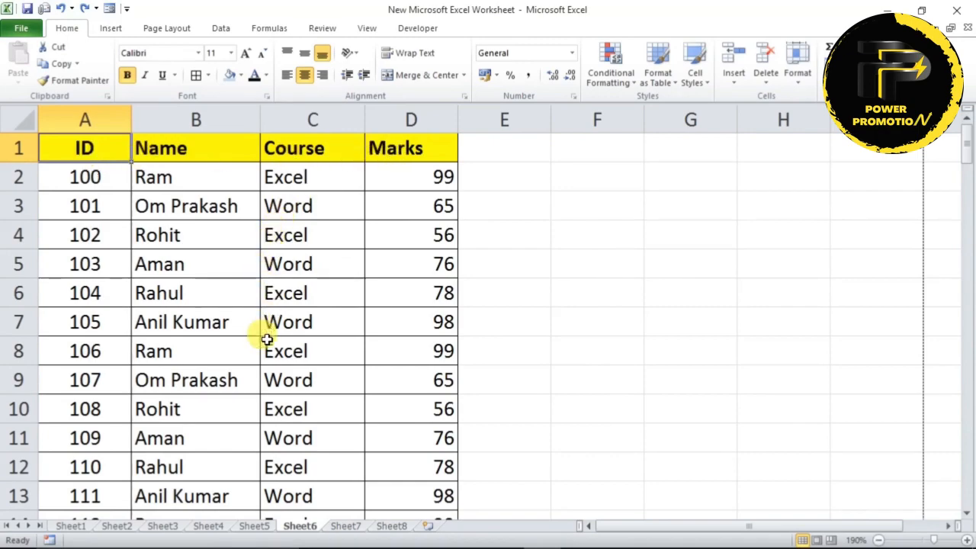
Step: Split the worksheet view near the Total row, moving the vertical divider beyond column H and the horizontal divider below row 123
{"action": "scroll", "coordinate": [267, 339], "scroll_direction": "down", "scroll_amount": 14}
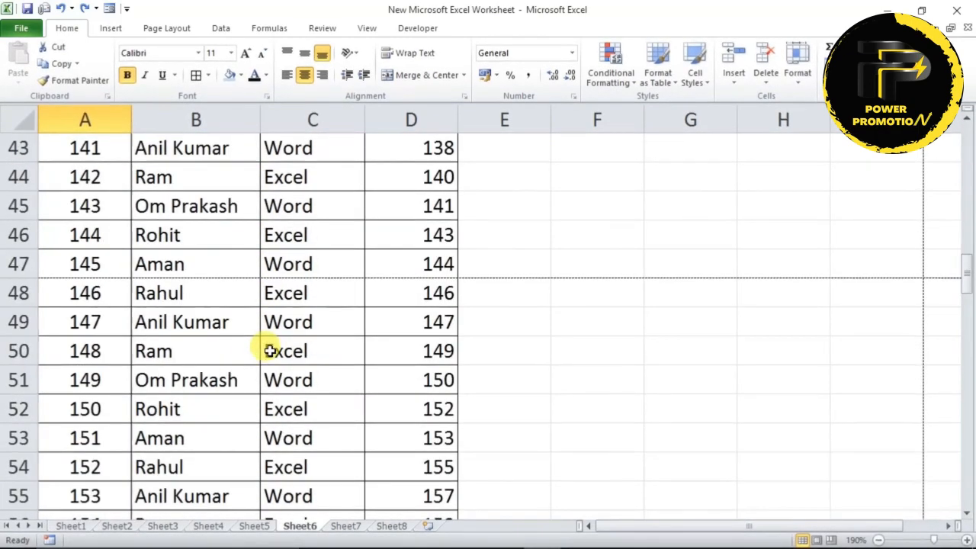
{"action": "scroll", "coordinate": [271, 351], "scroll_direction": "down", "scroll_amount": 17}
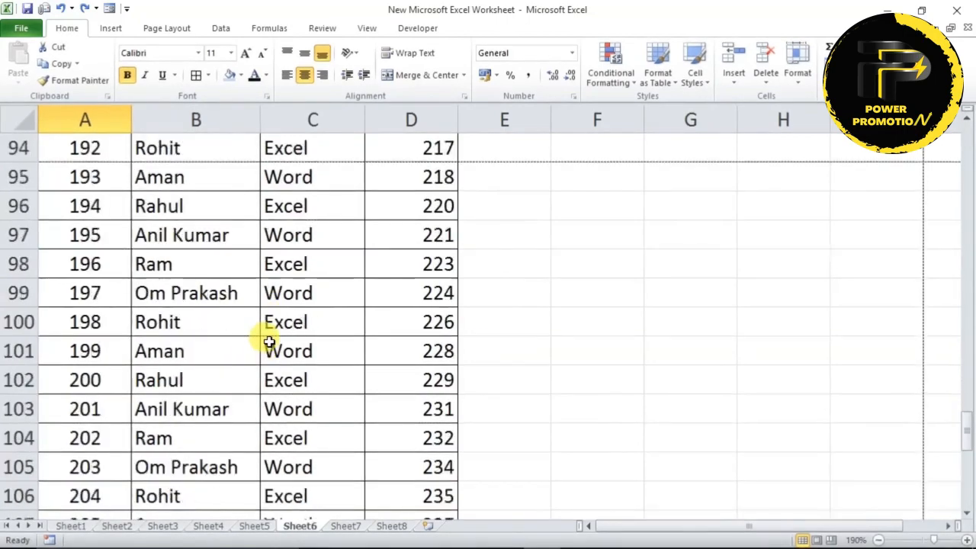
{"action": "scroll", "coordinate": [268, 341], "scroll_direction": "down", "scroll_amount": 8}
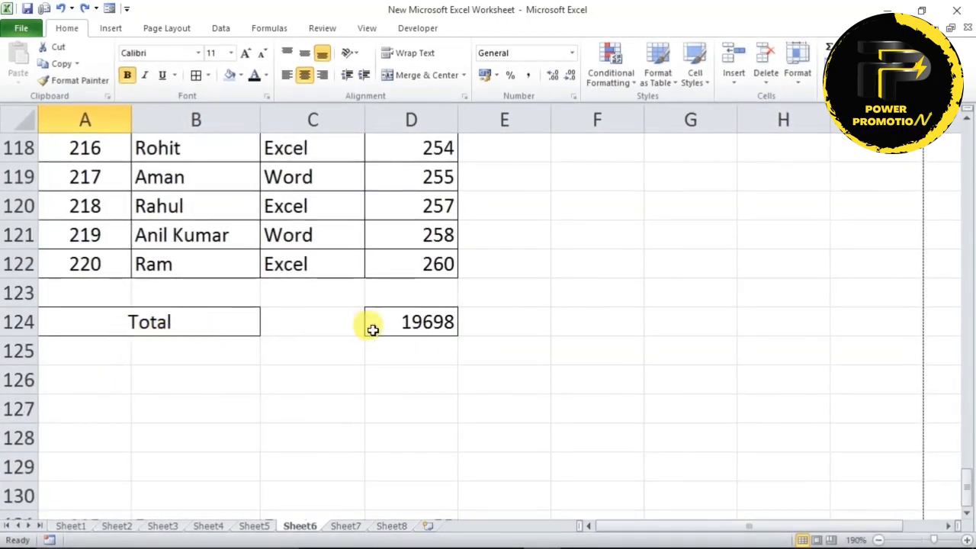
{"action": "scroll", "coordinate": [91, 331], "scroll_direction": "up", "scroll_amount": 2}
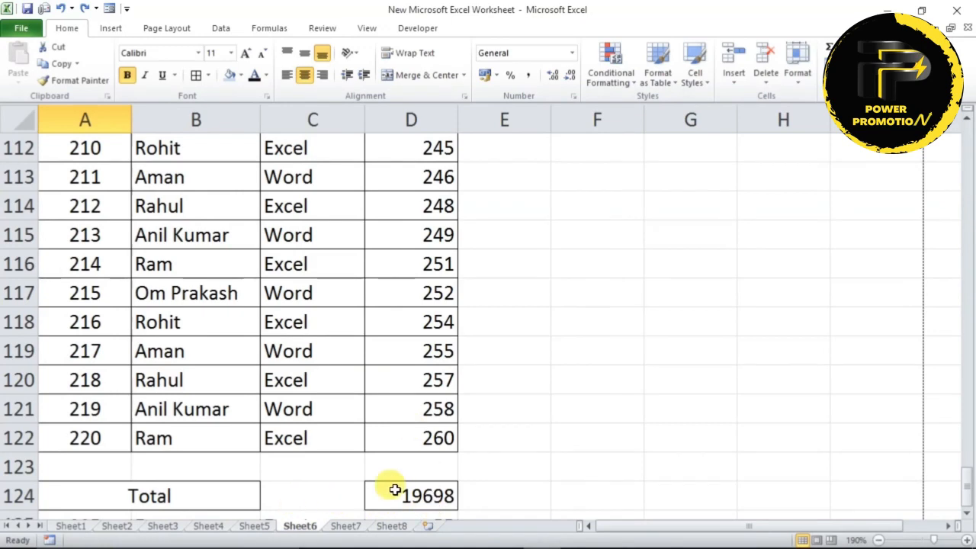
{"action": "scroll", "coordinate": [335, 313], "scroll_direction": "up", "scroll_amount": 1}
{"action": "scroll", "coordinate": [340, 305], "scroll_direction": "down", "scroll_amount": 1}
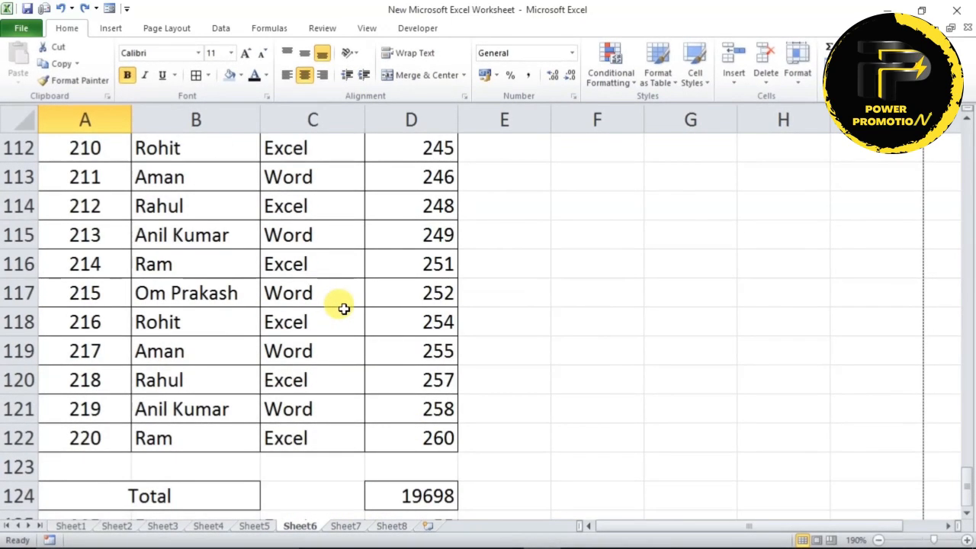
{"action": "left_click", "coordinate": [364, 29]}
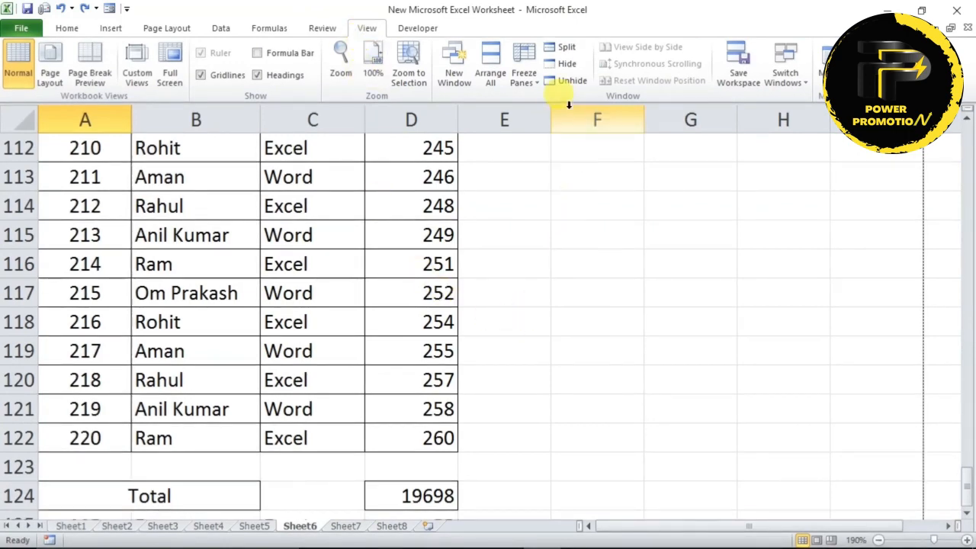
{"action": "left_click", "coordinate": [563, 51]}
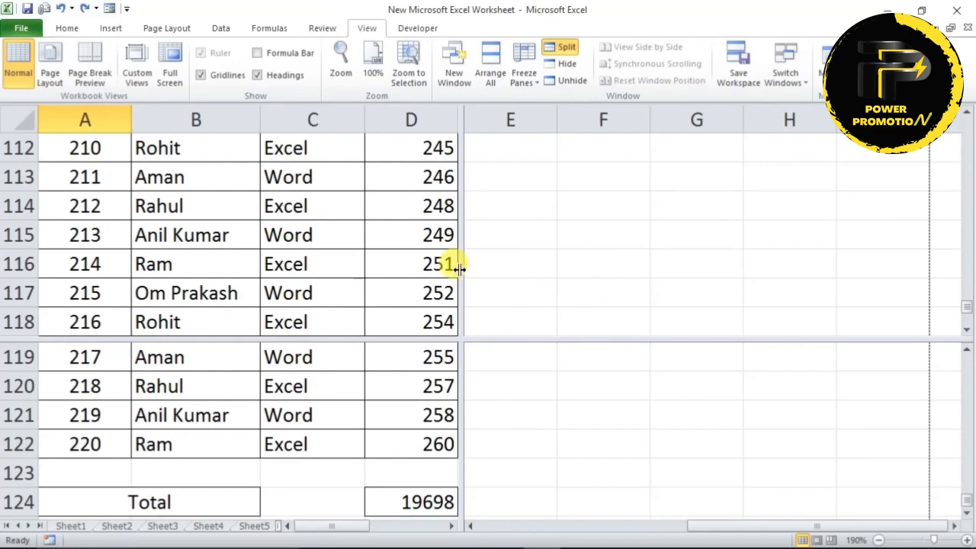
{"action": "left_click_drag", "start_coordinate": [461, 283], "coordinate": [928, 292]}
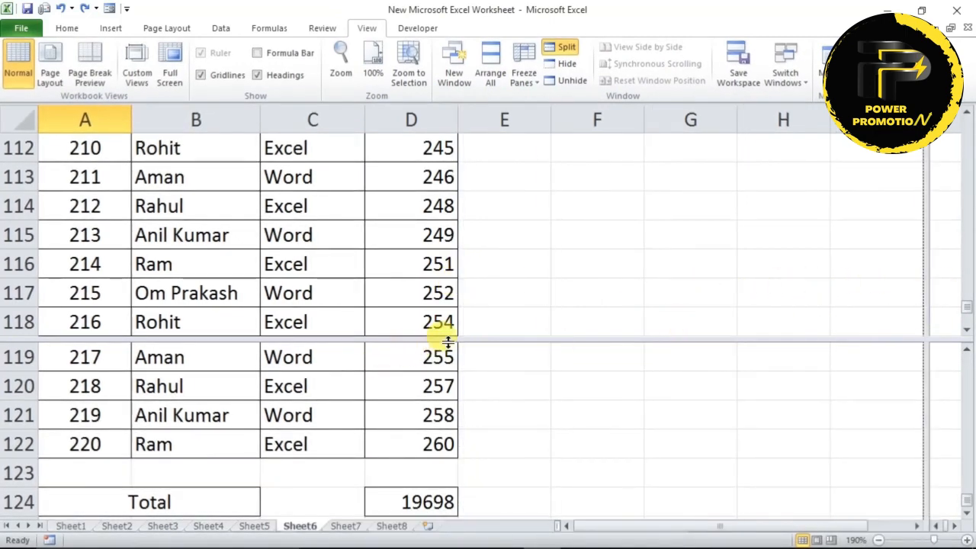
{"action": "left_click_drag", "start_coordinate": [448, 341], "coordinate": [435, 475]}
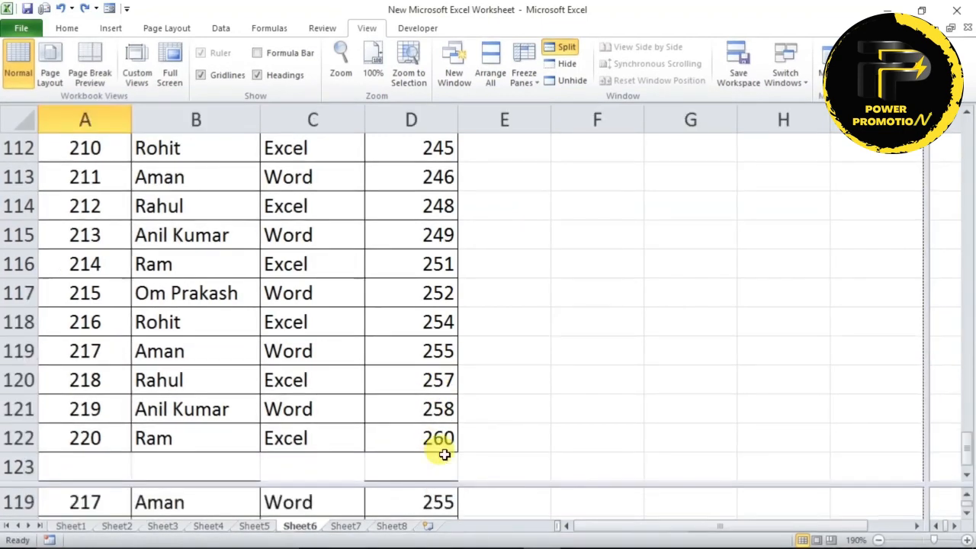
Step: Remove the vertical split divider and bring the Total row 124 into view in the lower pane
{"action": "left_click", "coordinate": [432, 506]}
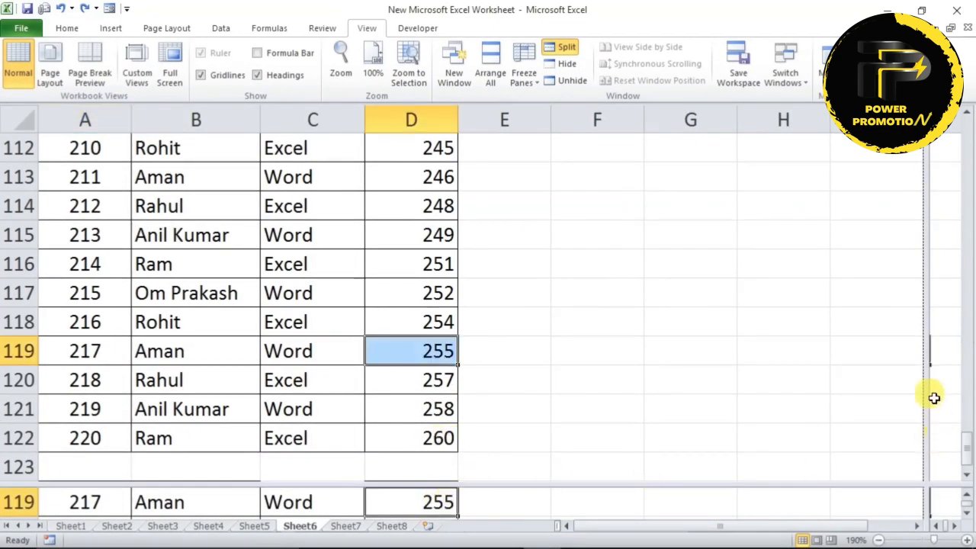
{"action": "left_click_drag", "start_coordinate": [925, 369], "coordinate": [957, 371]}
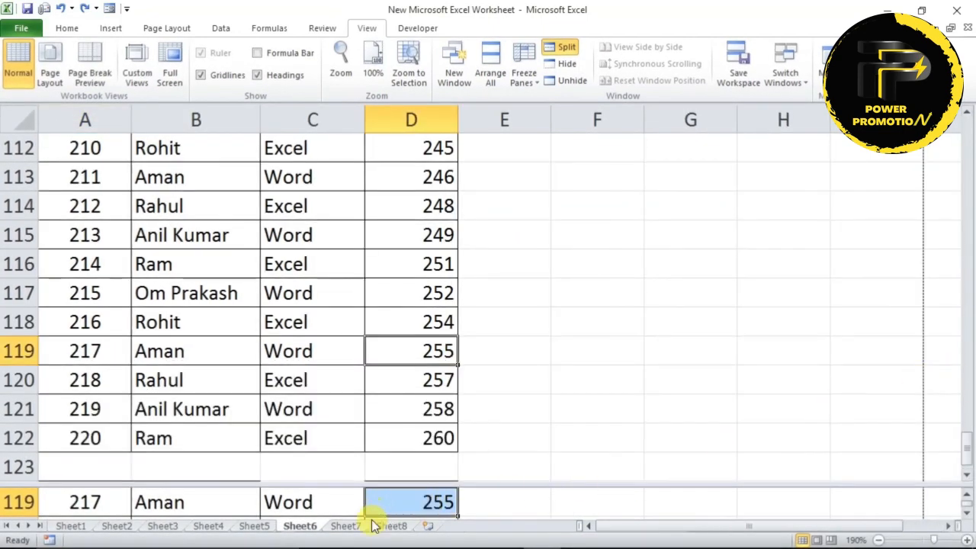
{"action": "left_click", "coordinate": [233, 500]}
{"action": "scroll", "coordinate": [234, 500], "scroll_direction": "down", "scroll_amount": 2}
{"action": "scroll", "coordinate": [233, 501], "scroll_direction": "up", "scroll_amount": 2}
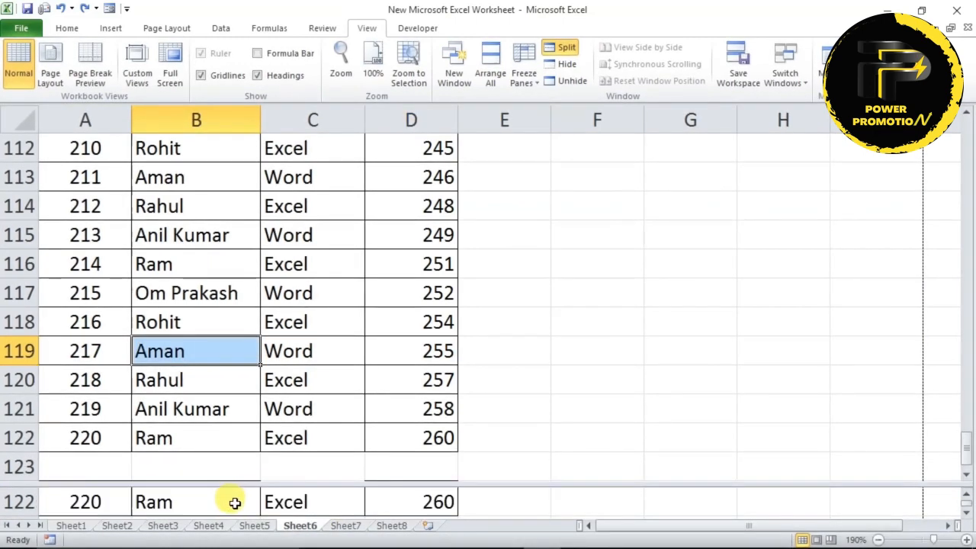
{"action": "scroll", "coordinate": [238, 503], "scroll_direction": "down", "scroll_amount": 3}
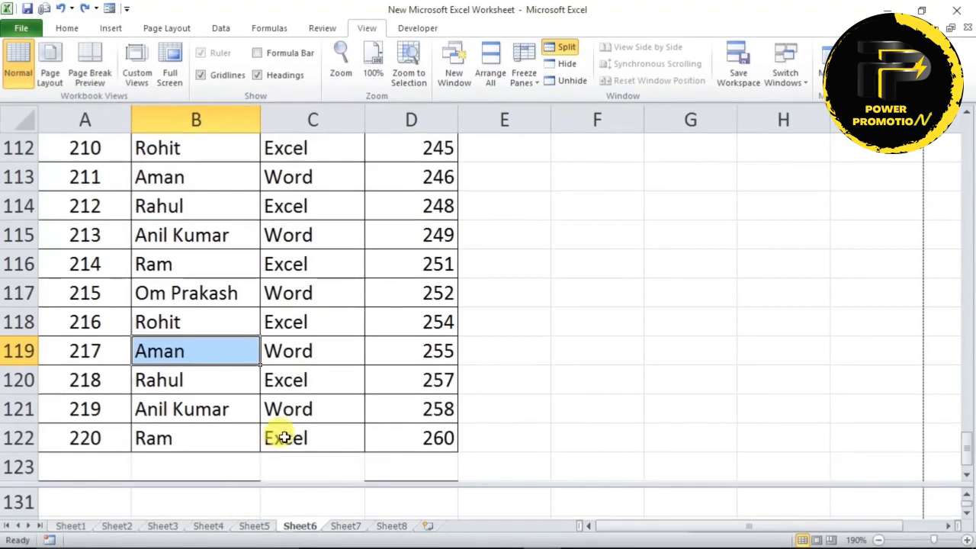
{"action": "scroll", "coordinate": [280, 429], "scroll_direction": "down", "scroll_amount": 3}
{"action": "left_click", "coordinate": [263, 400]}
{"action": "scroll", "coordinate": [262, 401], "scroll_direction": "down", "scroll_amount": 1}
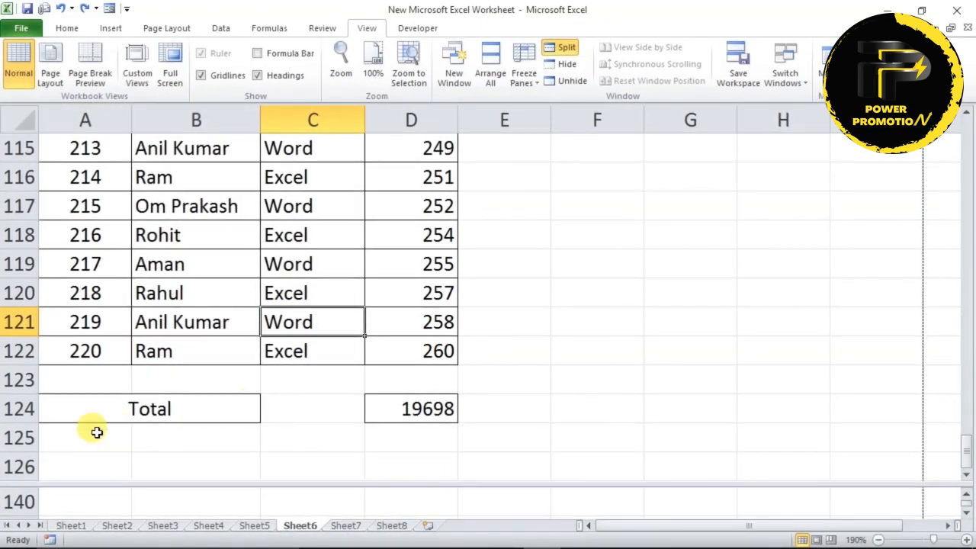
{"action": "left_click", "coordinate": [119, 506]}
{"action": "scroll", "coordinate": [119, 506], "scroll_direction": "up", "scroll_amount": 6}
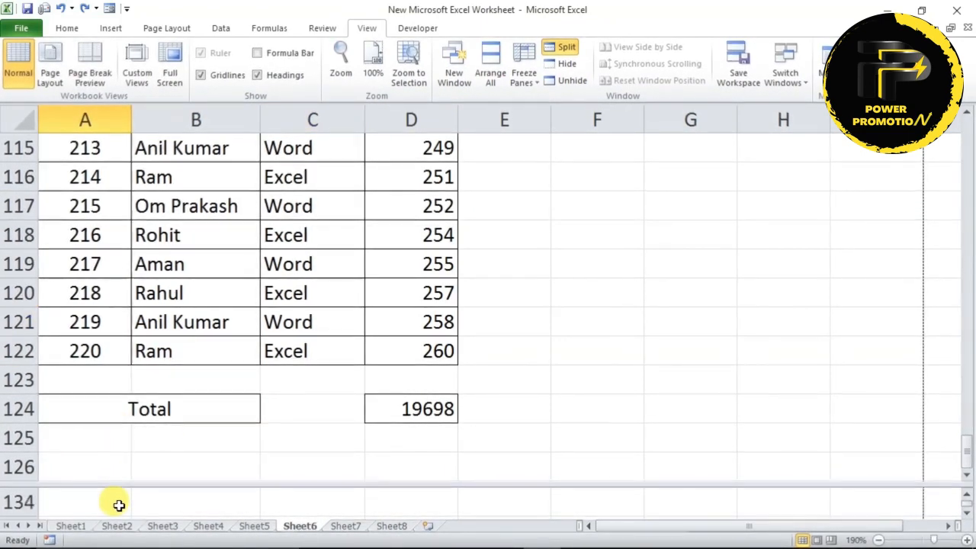
{"action": "scroll", "coordinate": [119, 506], "scroll_direction": "down", "scroll_amount": 1}
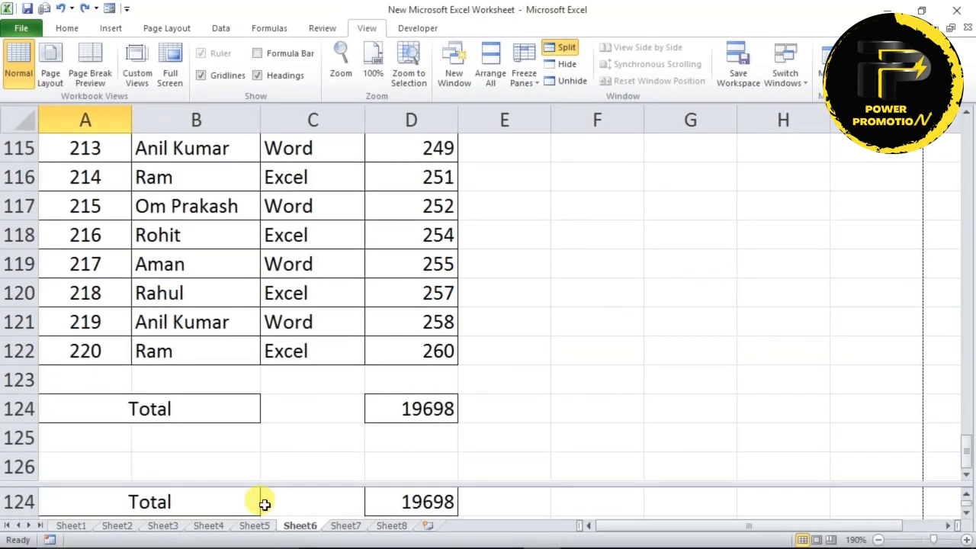
Step: Review the marks rows in the upper pane against the Total row in the lower pane, and remove the window split
{"action": "left_click", "coordinate": [497, 284]}
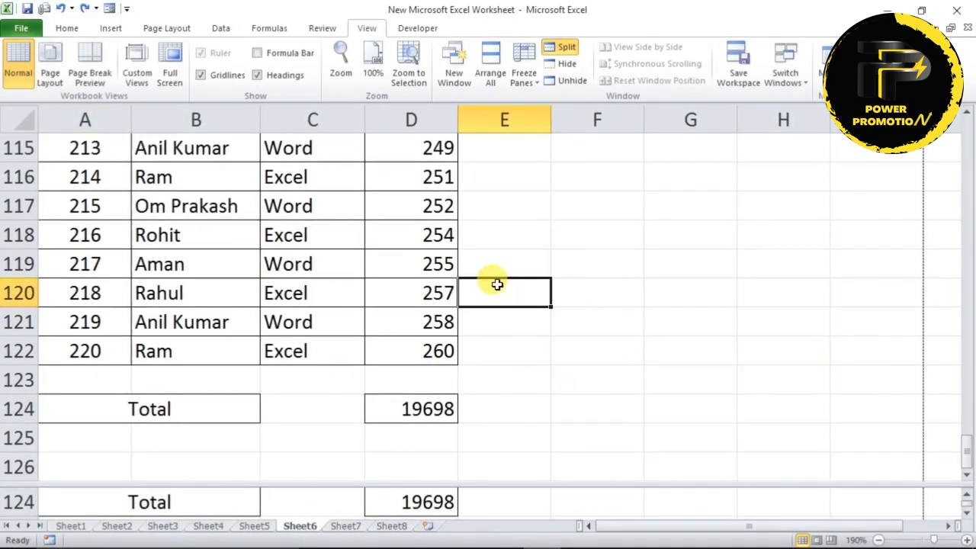
{"action": "scroll", "coordinate": [450, 297], "scroll_direction": "up", "scroll_amount": 9}
{"action": "scroll", "coordinate": [437, 310], "scroll_direction": "up", "scroll_amount": 11}
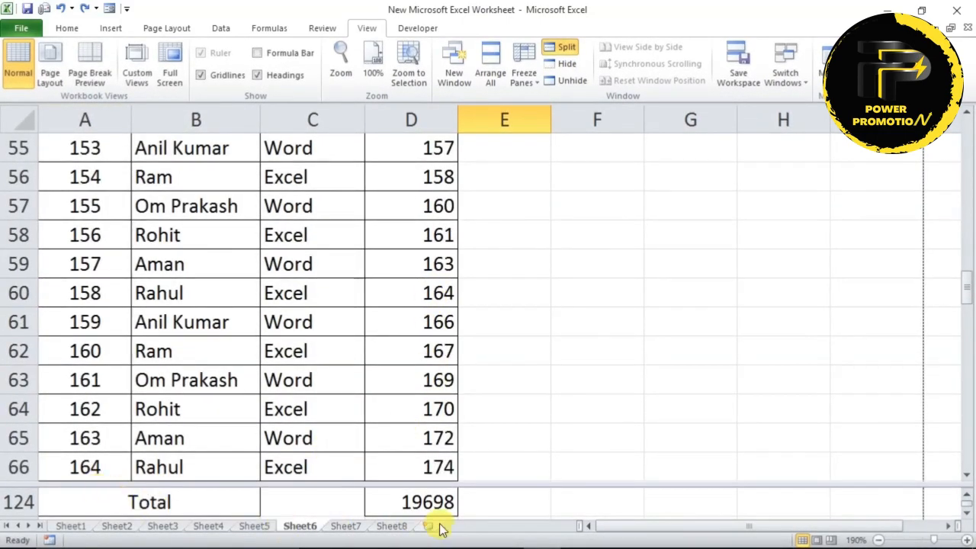
{"action": "scroll", "coordinate": [392, 405], "scroll_direction": "up", "scroll_amount": 8}
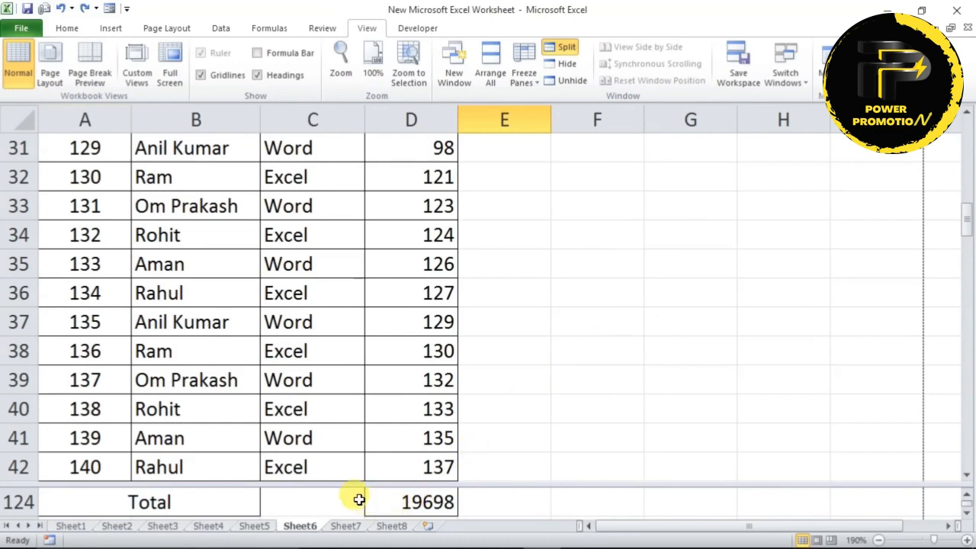
{"action": "left_click", "coordinate": [563, 48]}
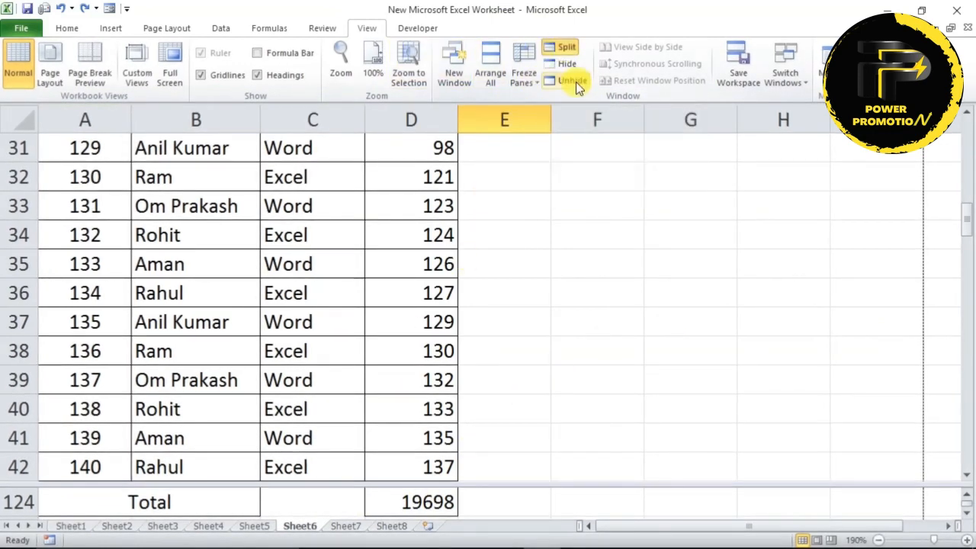
{"action": "left_click", "coordinate": [559, 46]}
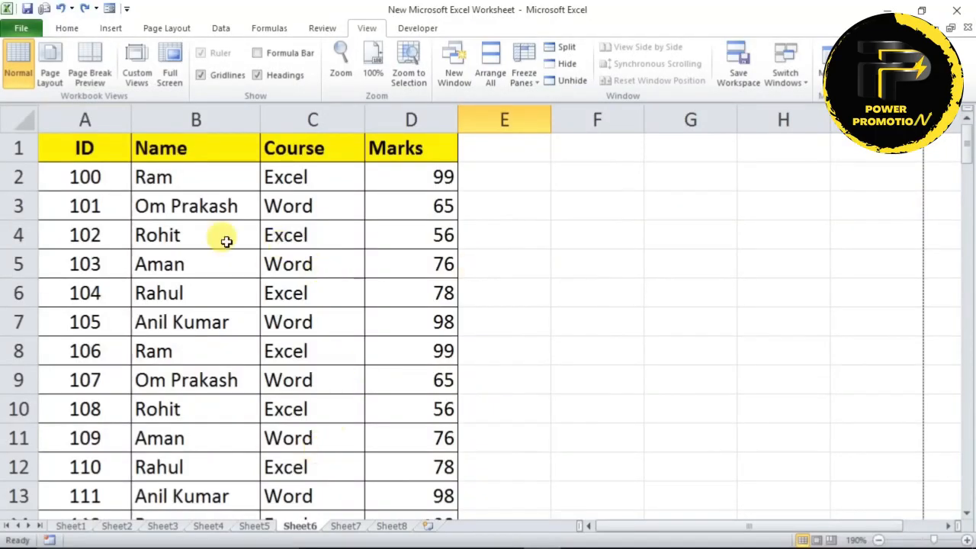
Step: Preview printed pages 1 to 3 of the marks sheet and examine whether each page has column headings
{"action": "left_click", "coordinate": [252, 331]}
{"action": "scroll", "coordinate": [252, 331], "scroll_direction": "down", "scroll_amount": 5}
{"action": "scroll", "coordinate": [252, 331], "scroll_direction": "up", "scroll_amount": 5}
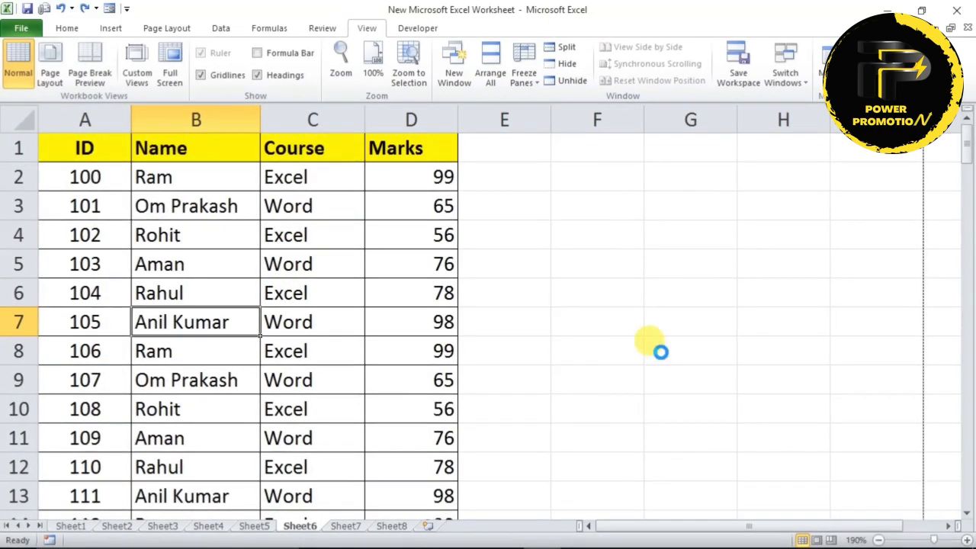
{"action": "key", "text": "ctrl+p"}
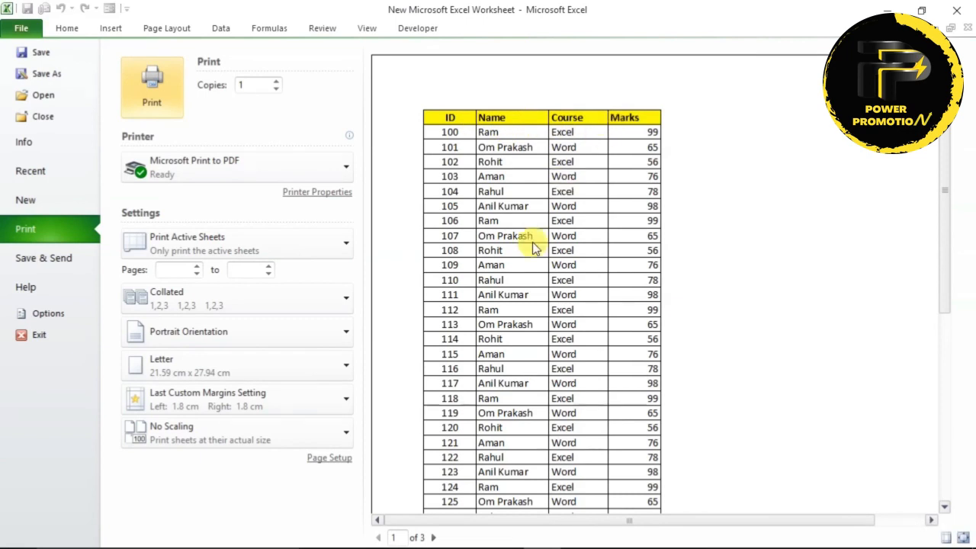
{"action": "left_click", "coordinate": [433, 537]}
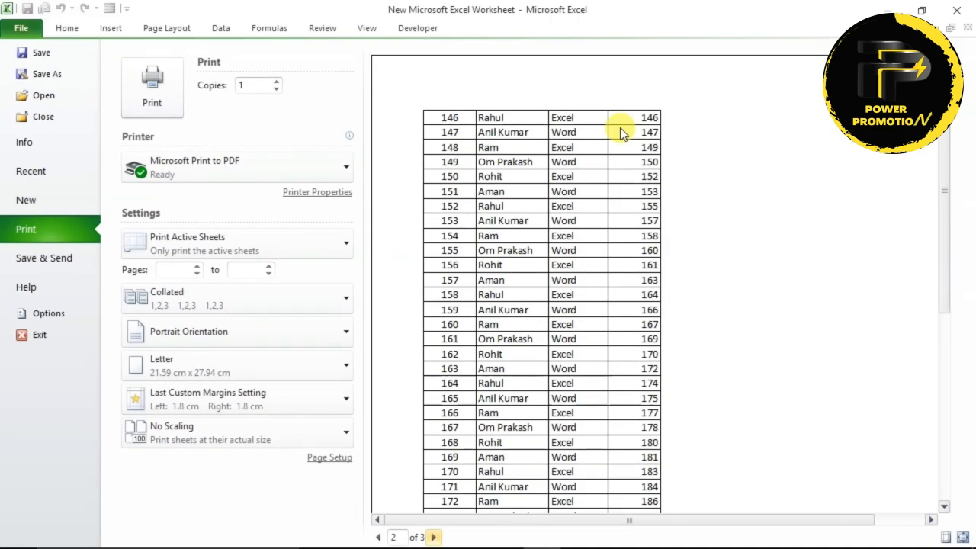
{"action": "left_click", "coordinate": [433, 537]}
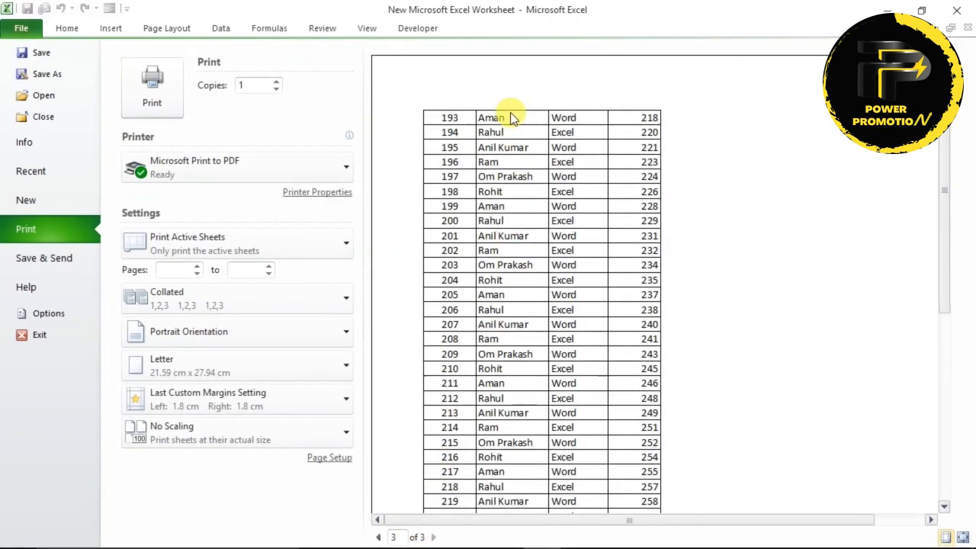
{"action": "key", "text": "Escape"}
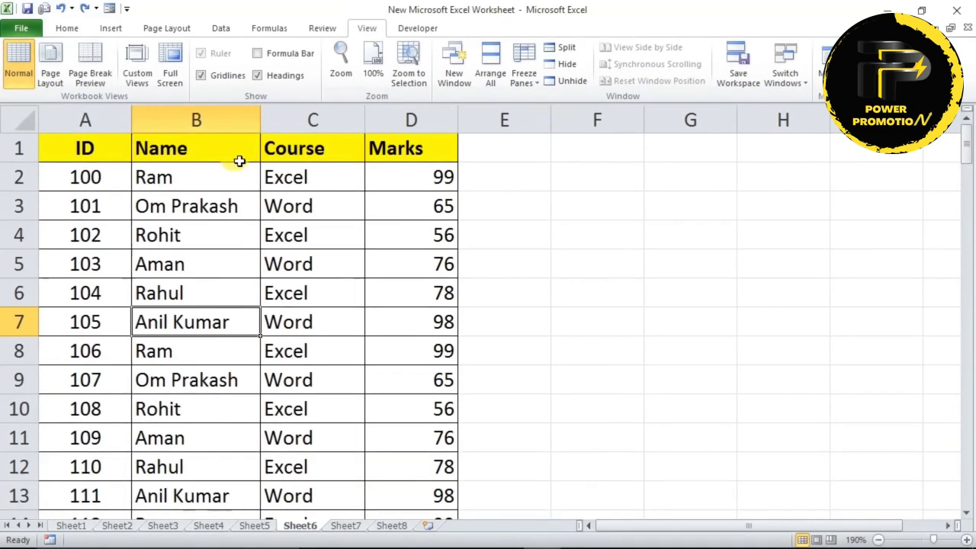
Step: Set row 1 ($1:$1) of the marks sheet as the title row to repeat at the top of every printed page
{"action": "left_click", "coordinate": [287, 253]}
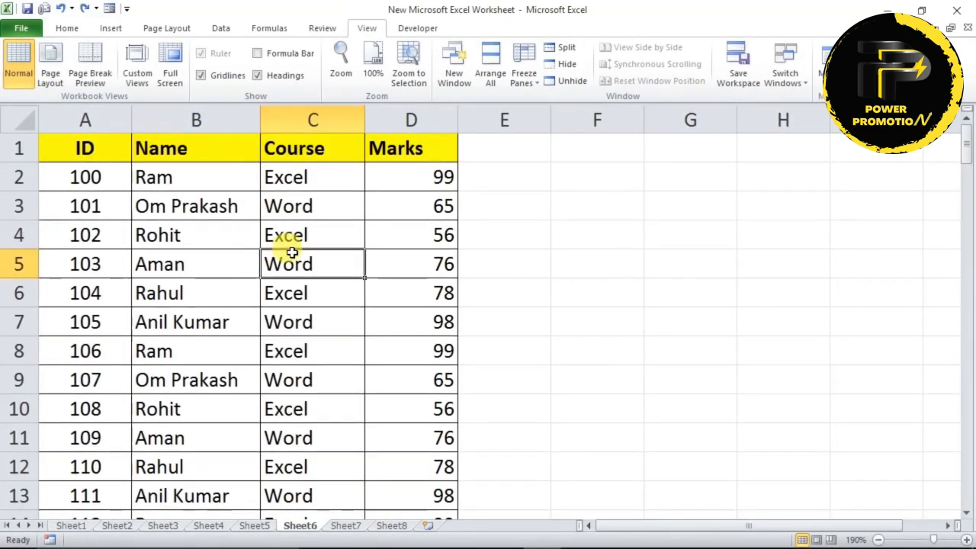
{"action": "left_click", "coordinate": [154, 30]}
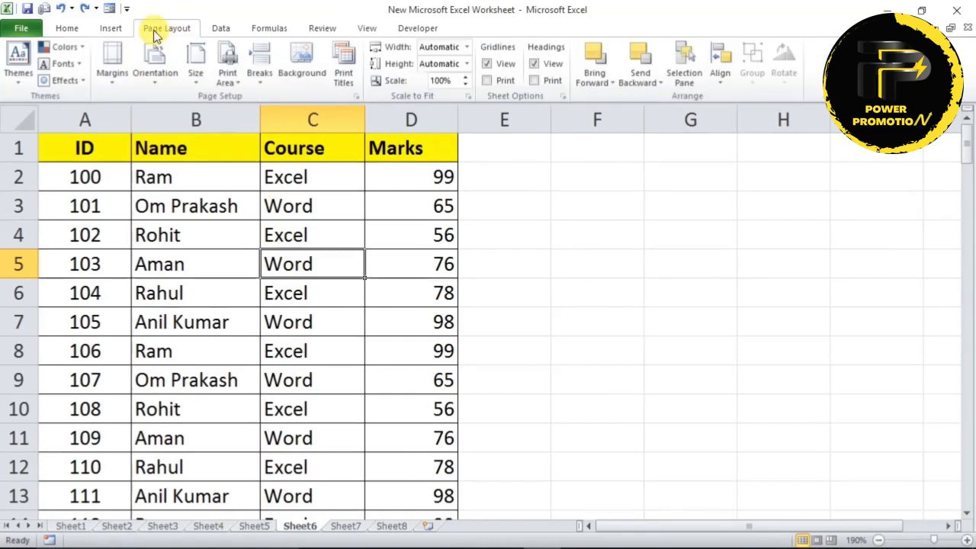
{"action": "left_click", "coordinate": [342, 67]}
{"action": "left_click_drag", "start_coordinate": [414, 116], "coordinate": [462, 143]}
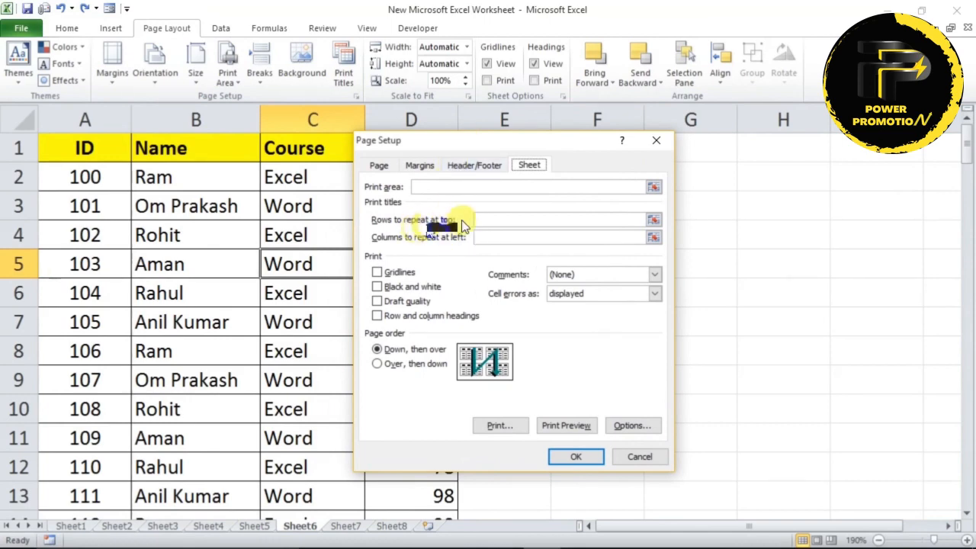
{"action": "left_click", "coordinate": [490, 220]}
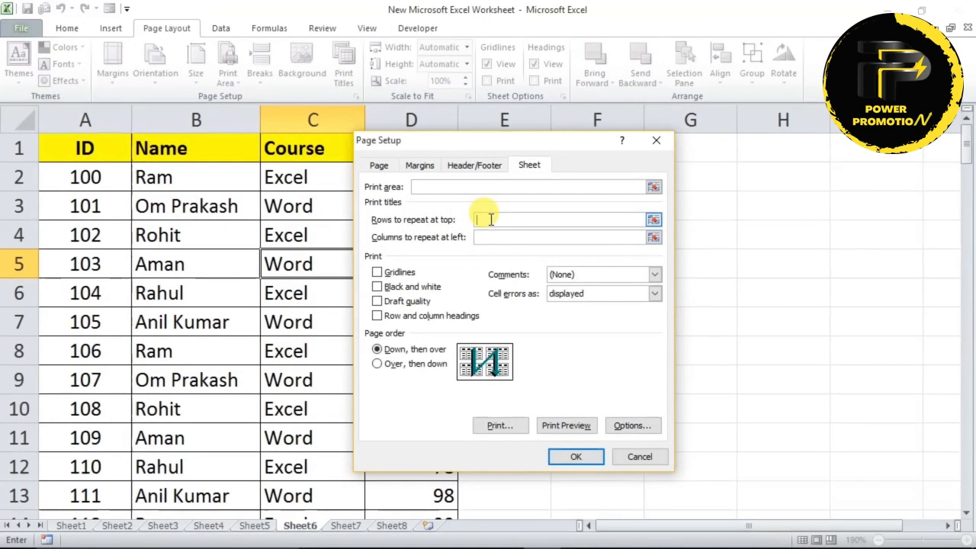
{"action": "left_click_drag", "start_coordinate": [429, 143], "coordinate": [522, 165]}
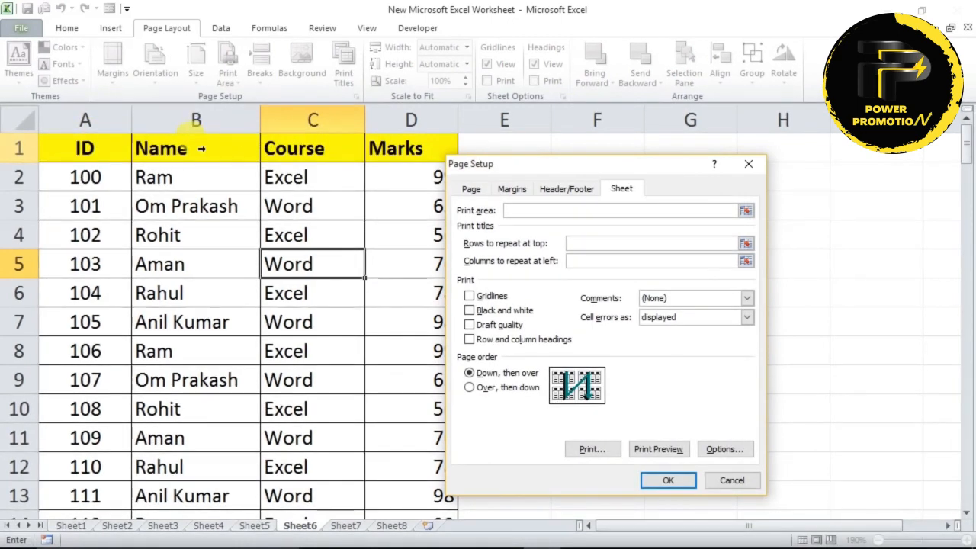
{"action": "left_click", "coordinate": [246, 148]}
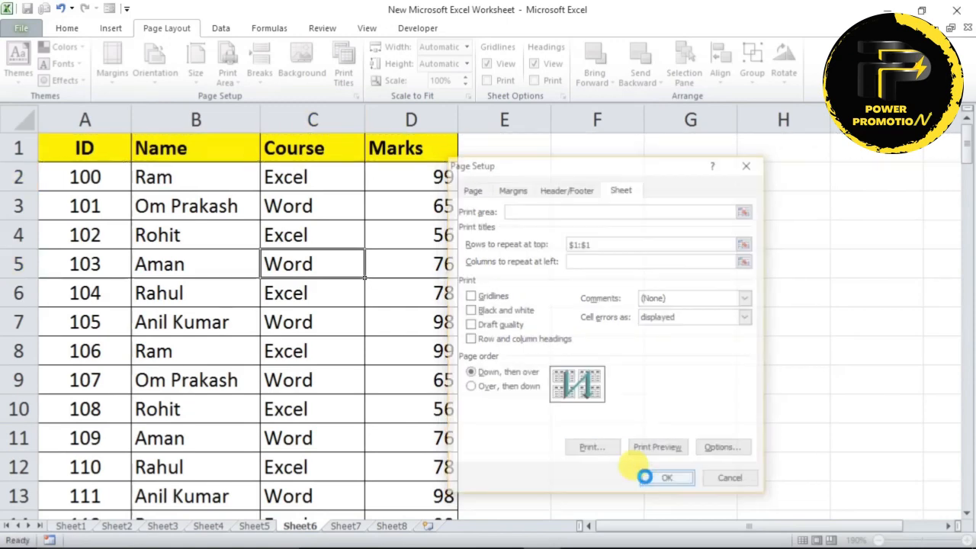
{"action": "left_click", "coordinate": [669, 480]}
{"action": "left_click", "coordinate": [435, 293]}
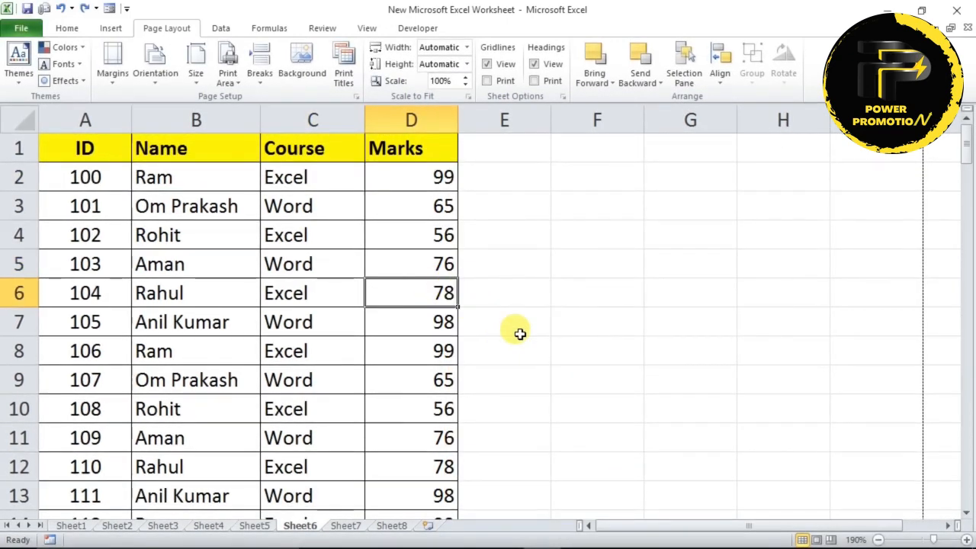
Step: Check the repeated title row on pages 1 to 3 in the print preview and return to the worksheet
{"action": "key", "text": "ctrl+p"}
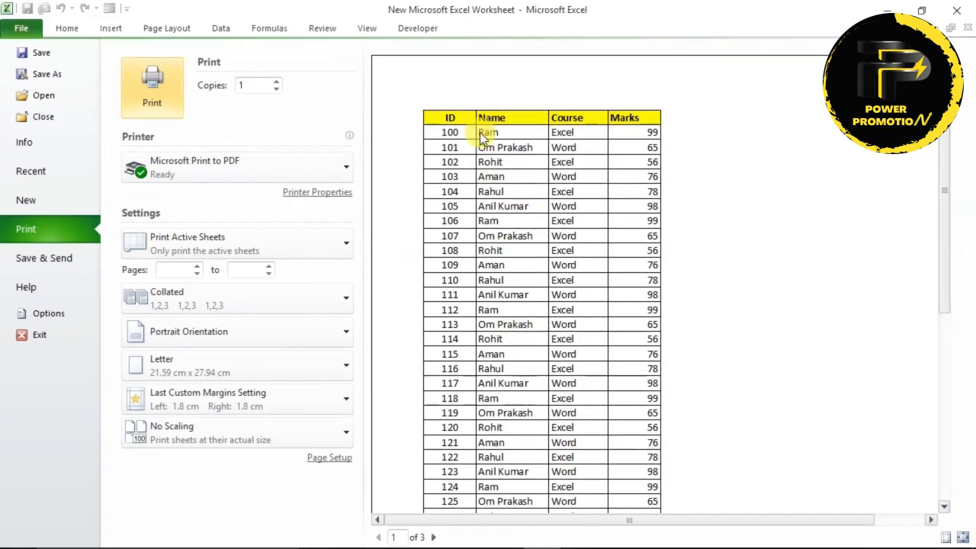
{"action": "left_click", "coordinate": [434, 537]}
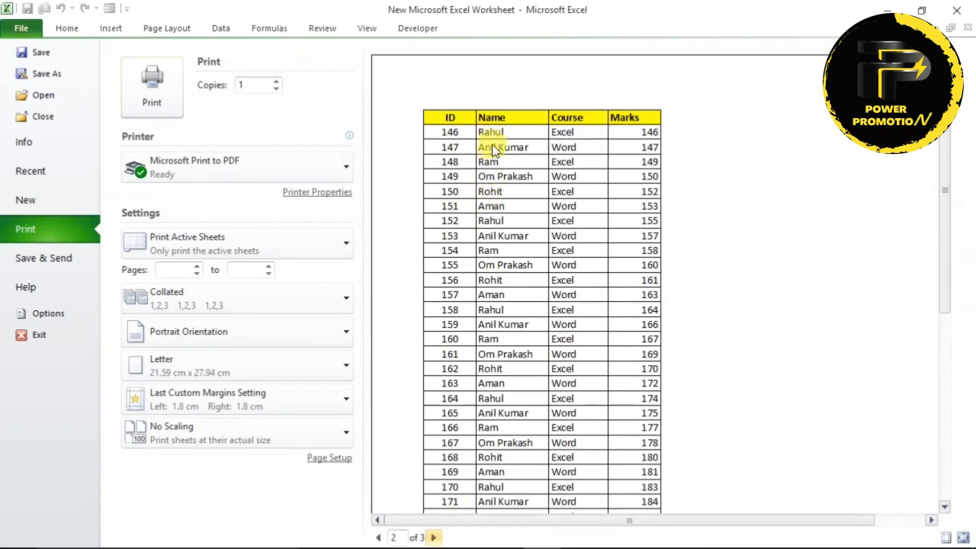
{"action": "left_click", "coordinate": [432, 537]}
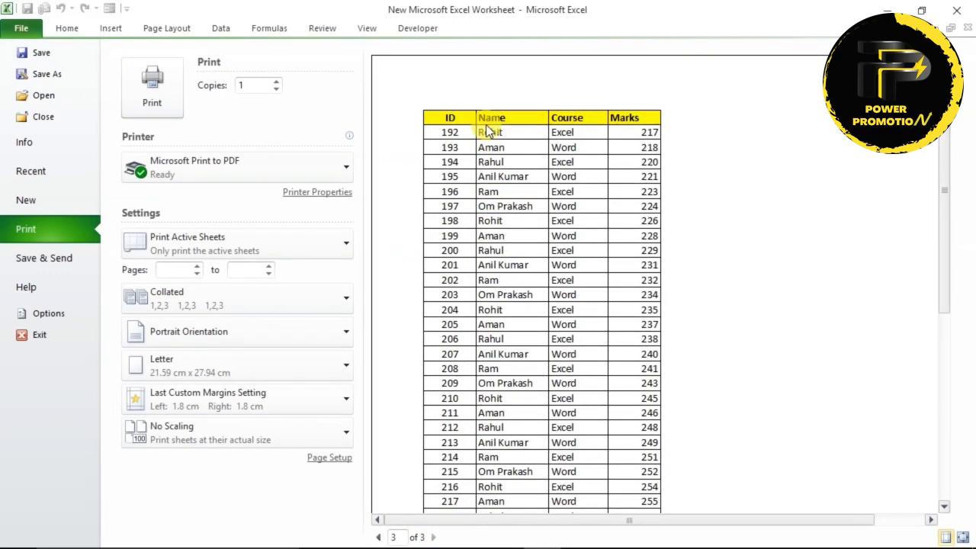
{"action": "key", "text": "Escape"}
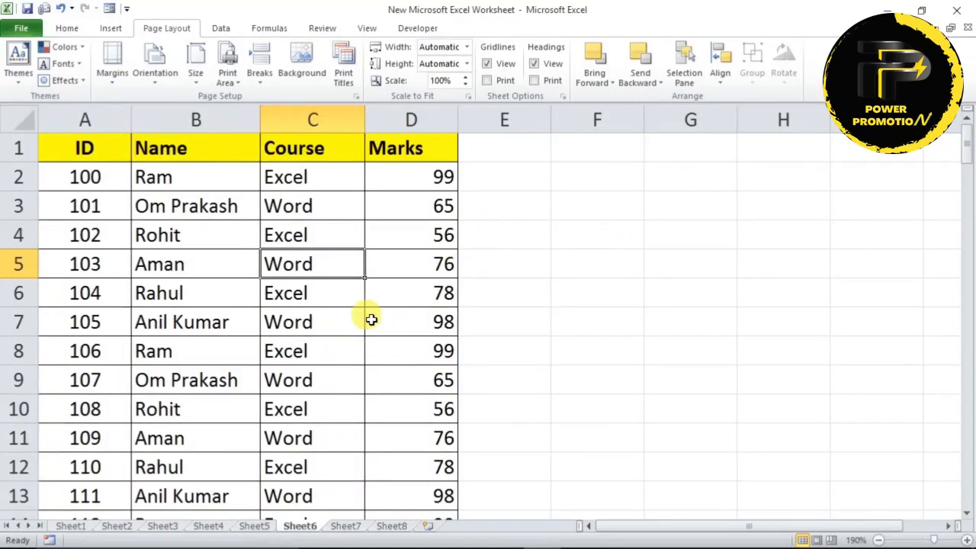
Step: Set cells A5:D7 of the marks data as the print area
{"action": "left_click_drag", "start_coordinate": [74, 263], "coordinate": [384, 331]}
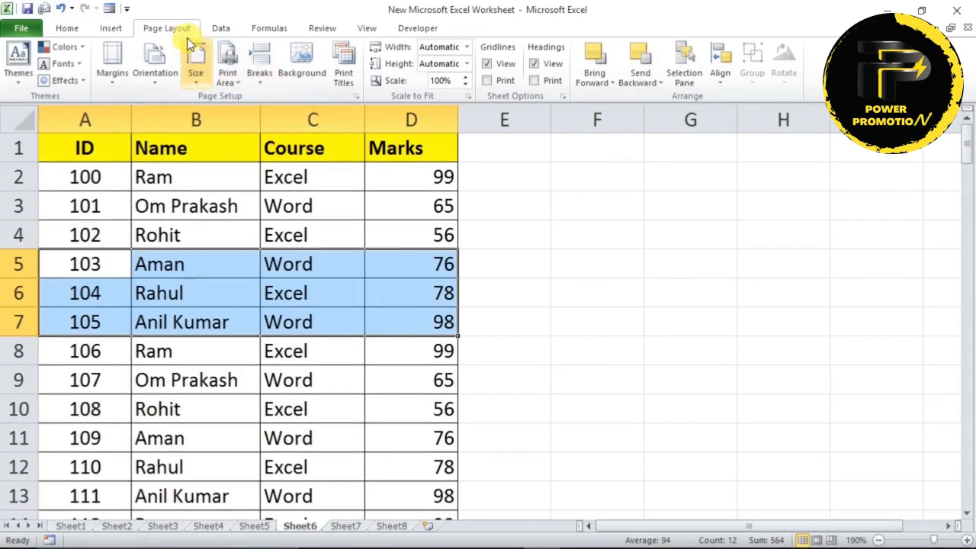
{"action": "left_click", "coordinate": [228, 81]}
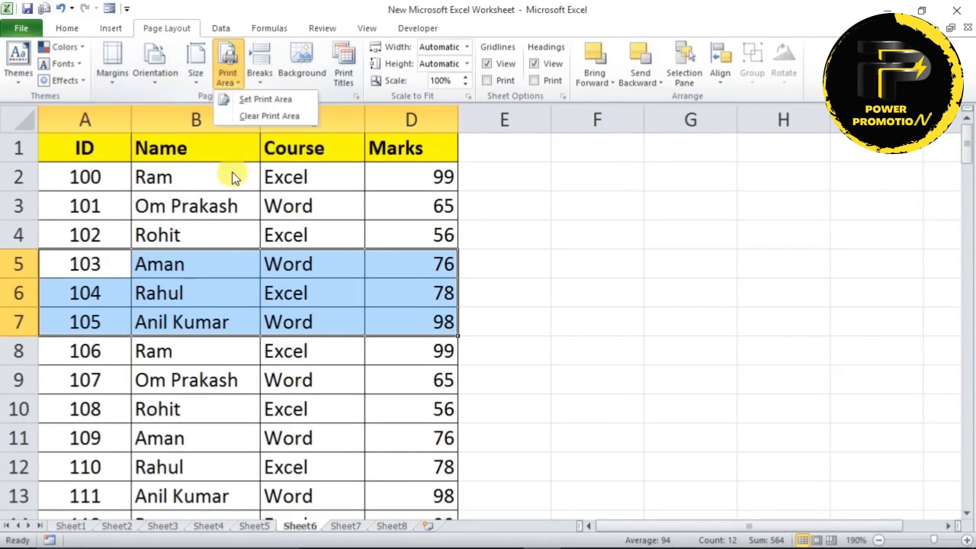
{"action": "left_click", "coordinate": [264, 99]}
{"action": "left_click", "coordinate": [371, 270]}
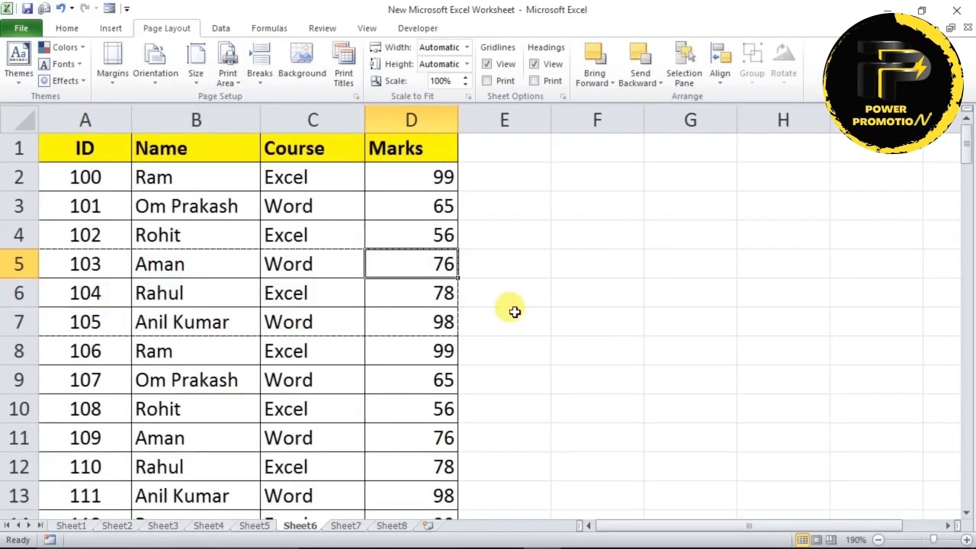
Step: Preview the restricted printout and clear the sheet's print area
{"action": "key", "text": "ctrl+p"}
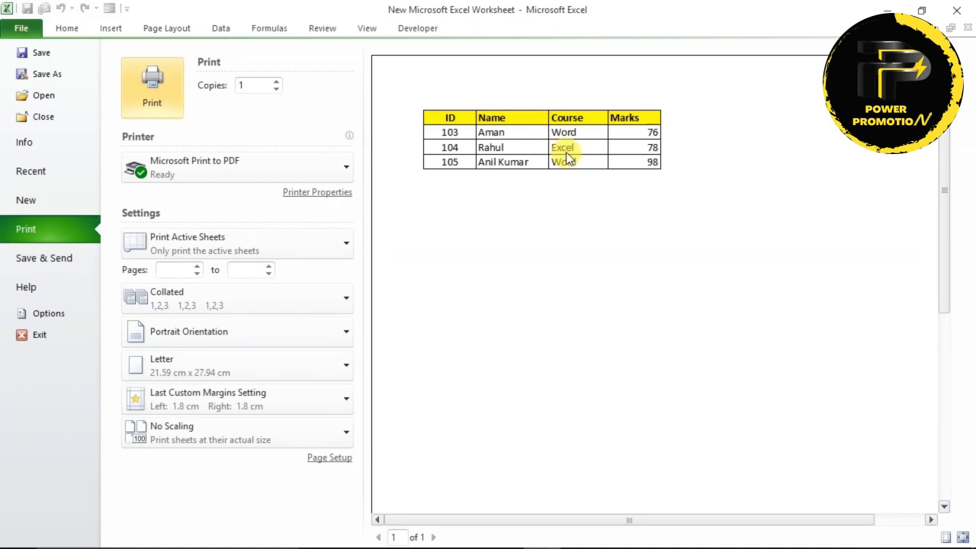
{"action": "key", "text": "Escape"}
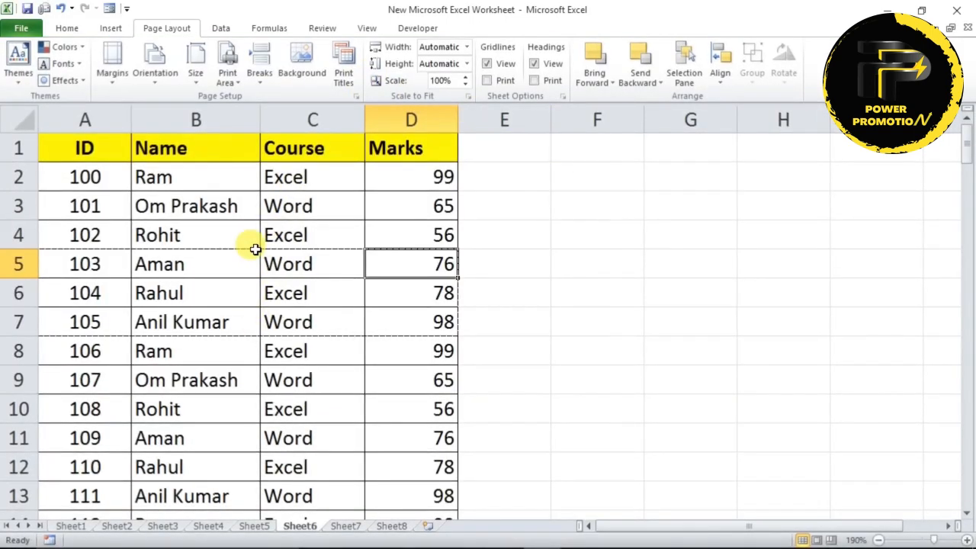
{"action": "left_click", "coordinate": [229, 84]}
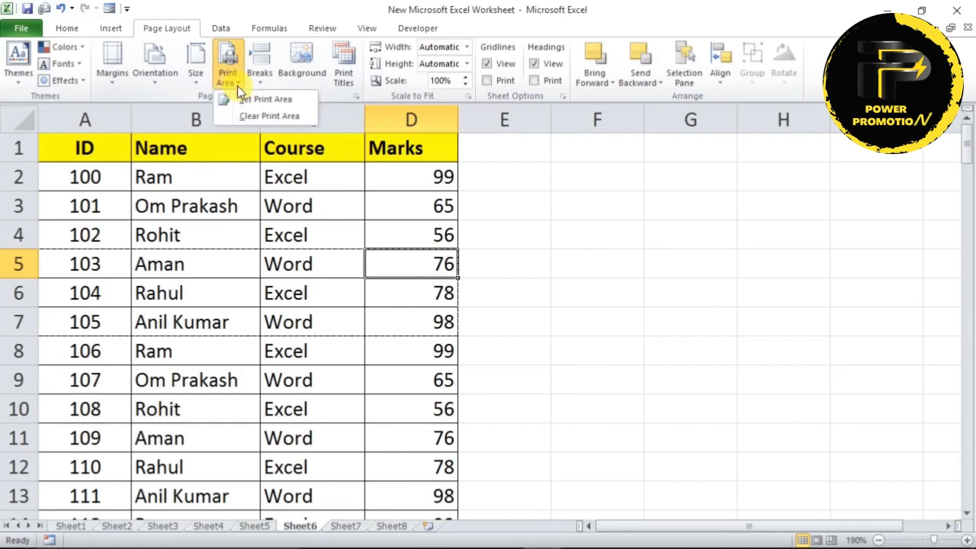
{"action": "left_click", "coordinate": [262, 117]}
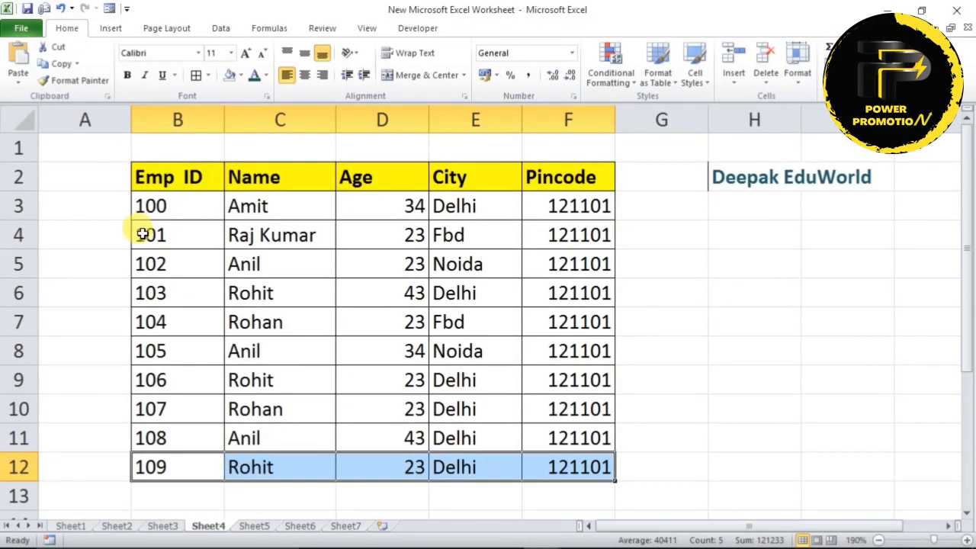
{"action": "left_click_drag", "start_coordinate": [141, 234], "coordinate": [579, 330]}
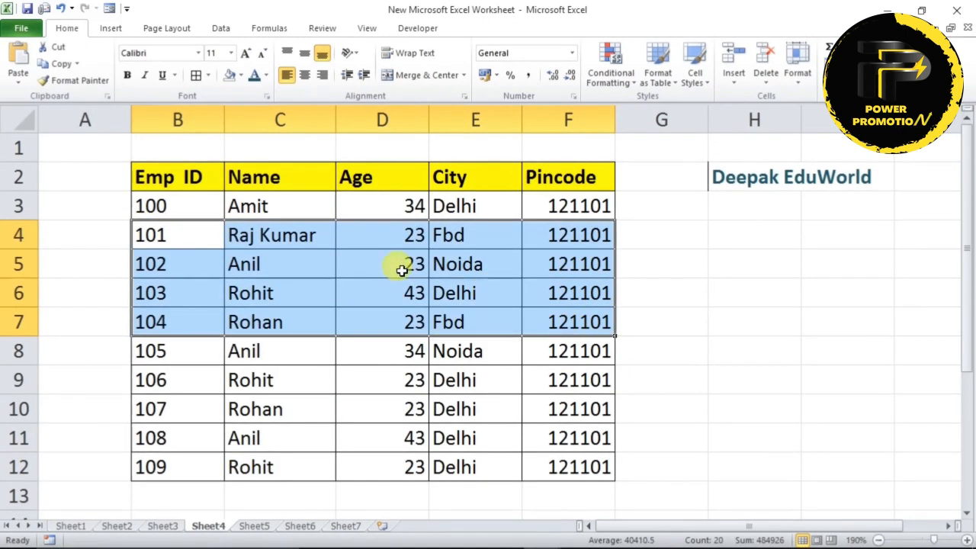
{"action": "left_click", "coordinate": [266, 76]}
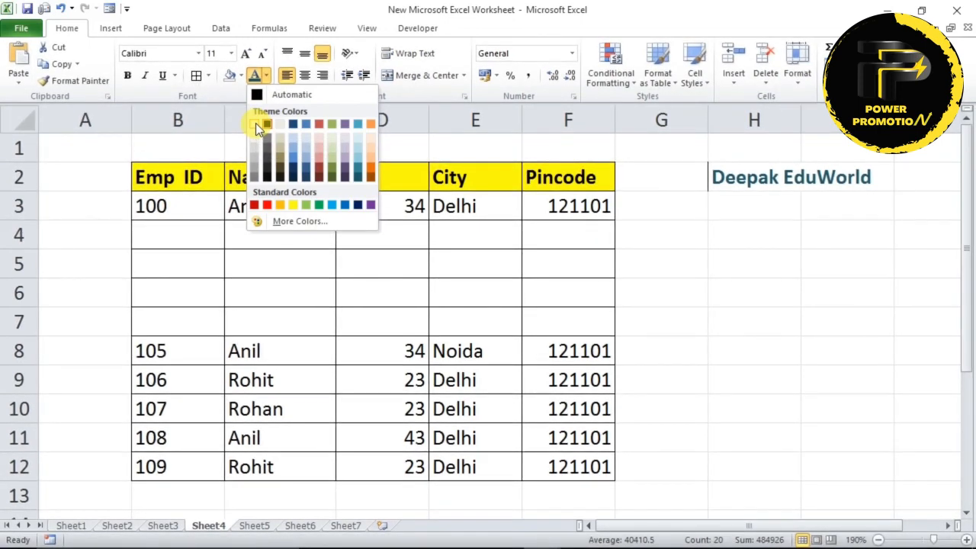
{"action": "left_click", "coordinate": [729, 376]}
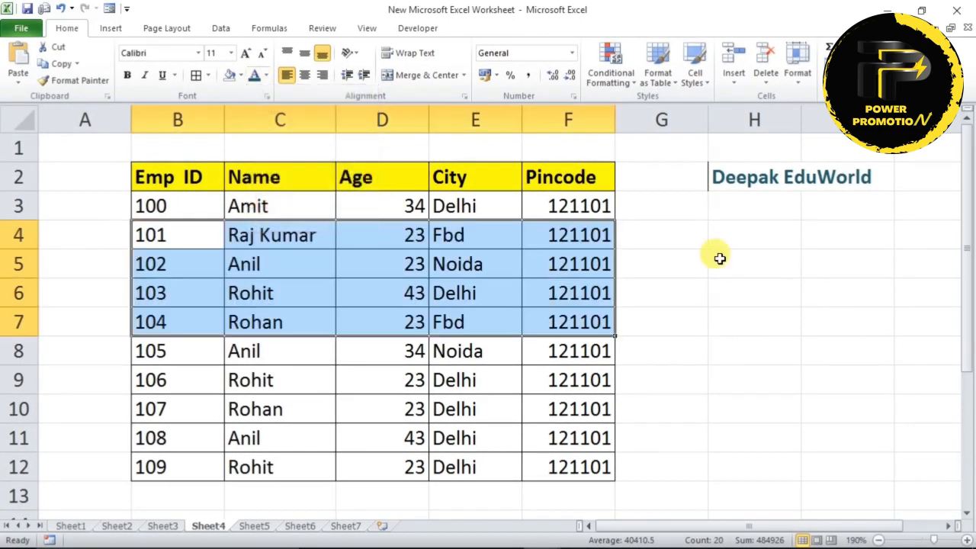
Step: Hide the text in cells H2:I2 by applying the custom number format ;;; and check that area of the sheet
{"action": "left_click_drag", "start_coordinate": [710, 179], "coordinate": [858, 176]}
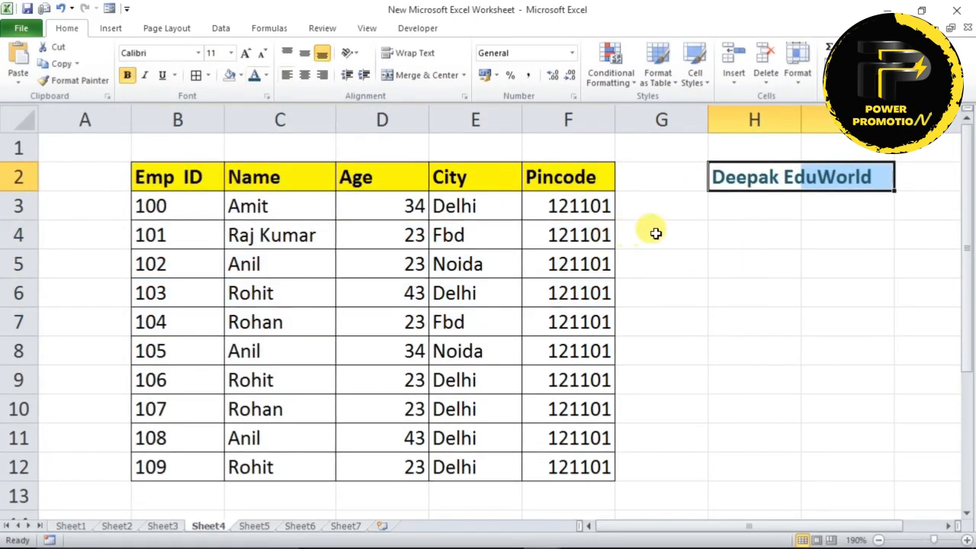
{"action": "right_click", "coordinate": [745, 182]}
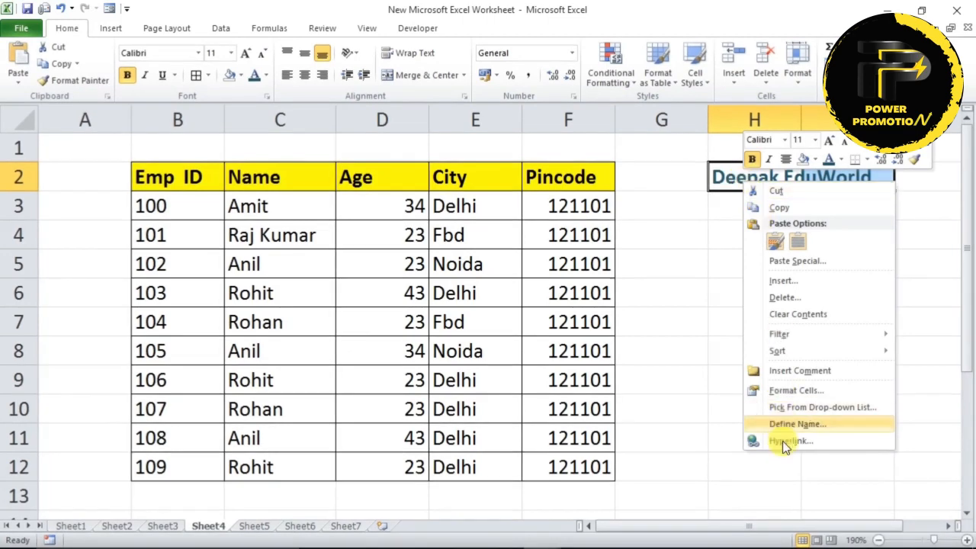
{"action": "left_click", "coordinate": [795, 392]}
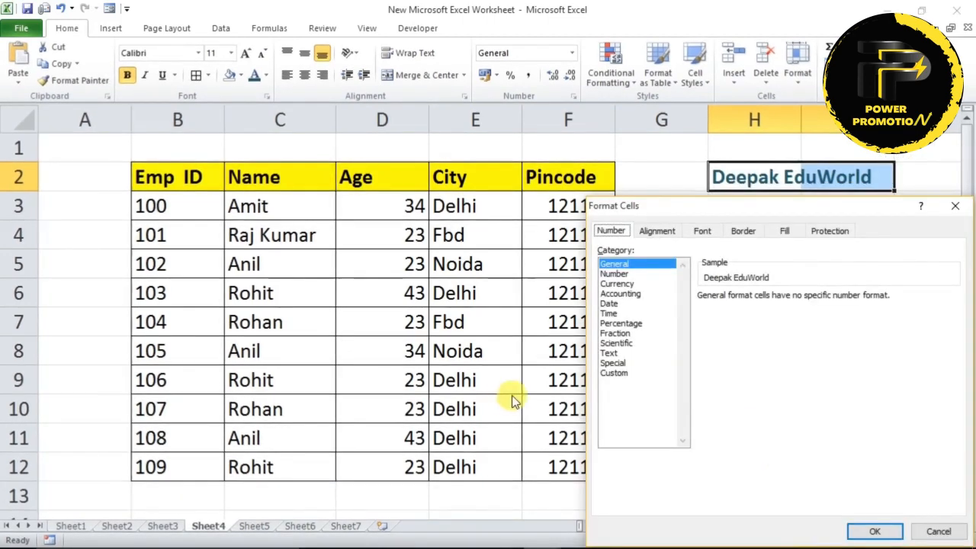
{"action": "left_click", "coordinate": [613, 373]}
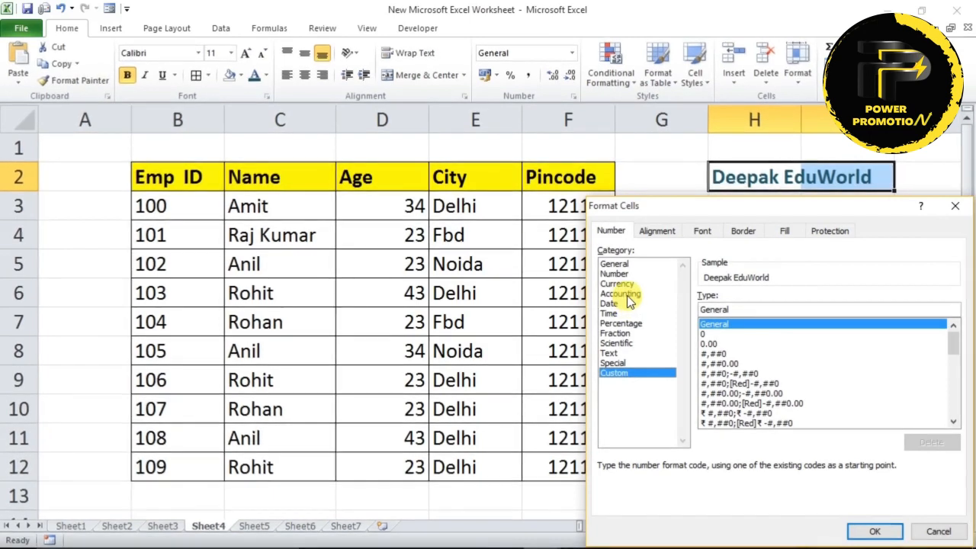
{"action": "left_click", "coordinate": [749, 308]}
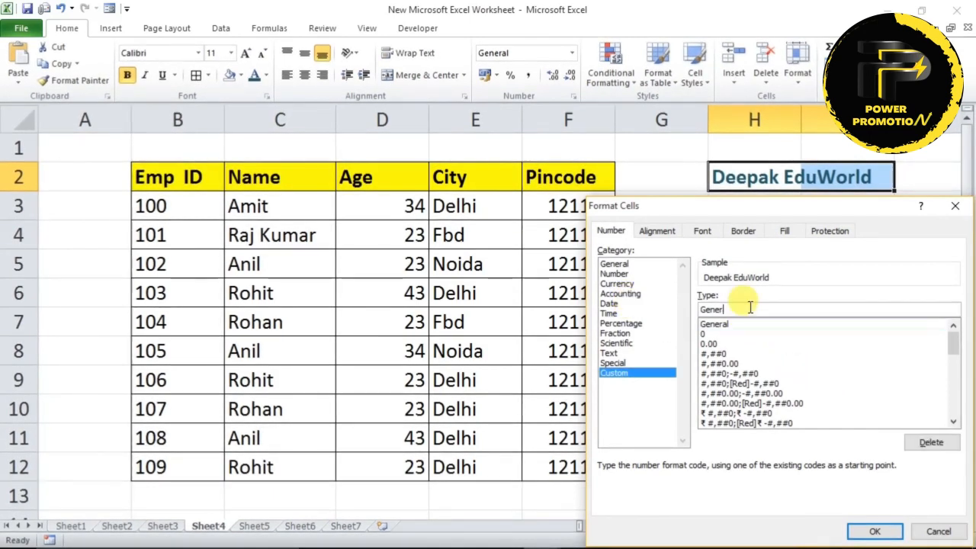
{"action": "key", "text": "BackSpace"}
{"action": "key", "text": "BackSpace"}
{"action": "key", "text": "BackSpace"}
{"action": "key", "text": "BackSpace"}
{"action": "key", "text": "BackSpace"}
{"action": "key", "text": "BackSpace"}
{"action": "key", "text": "BackSpace"}
{"action": "type", "text": ";;;"}
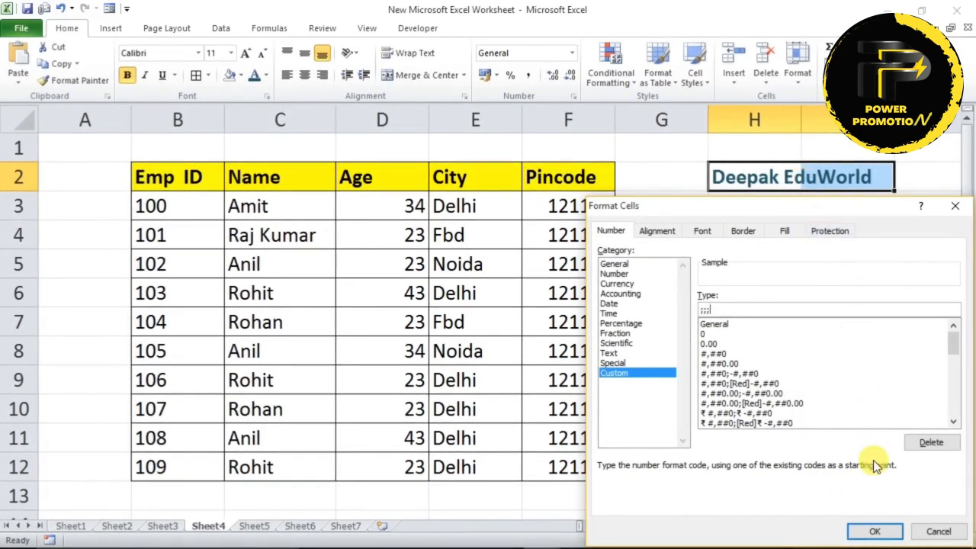
{"action": "left_click", "coordinate": [873, 531]}
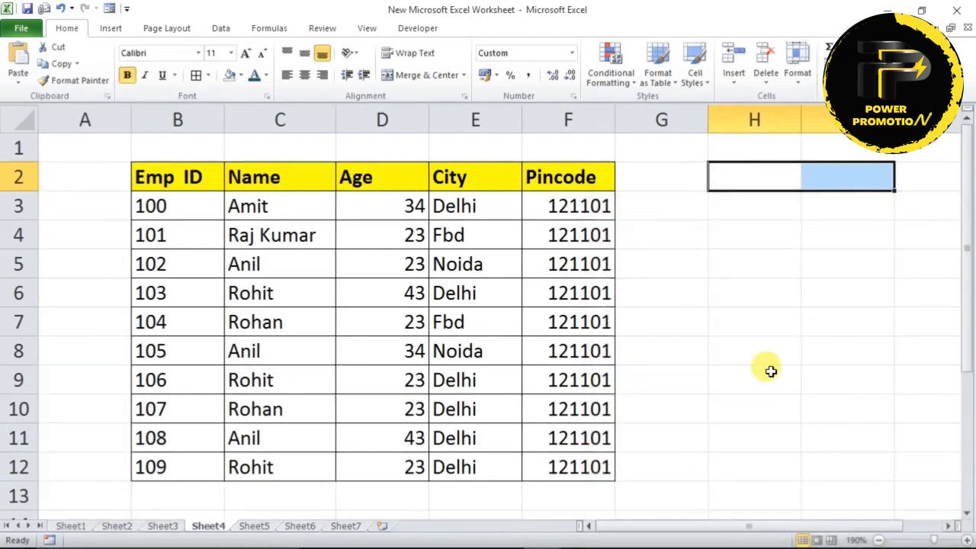
{"action": "left_click", "coordinate": [753, 322]}
{"action": "left_click_drag", "start_coordinate": [698, 163], "coordinate": [879, 239]}
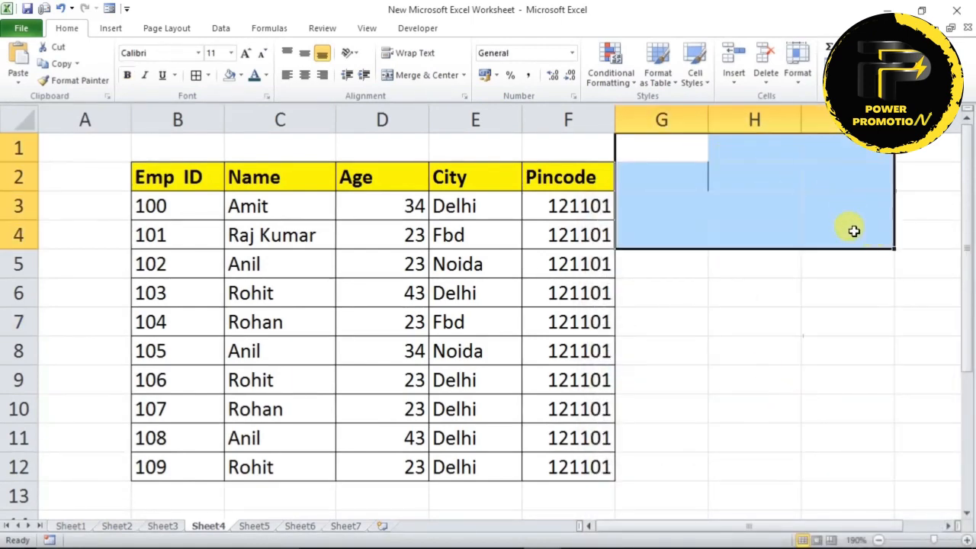
{"action": "left_click", "coordinate": [662, 300]}
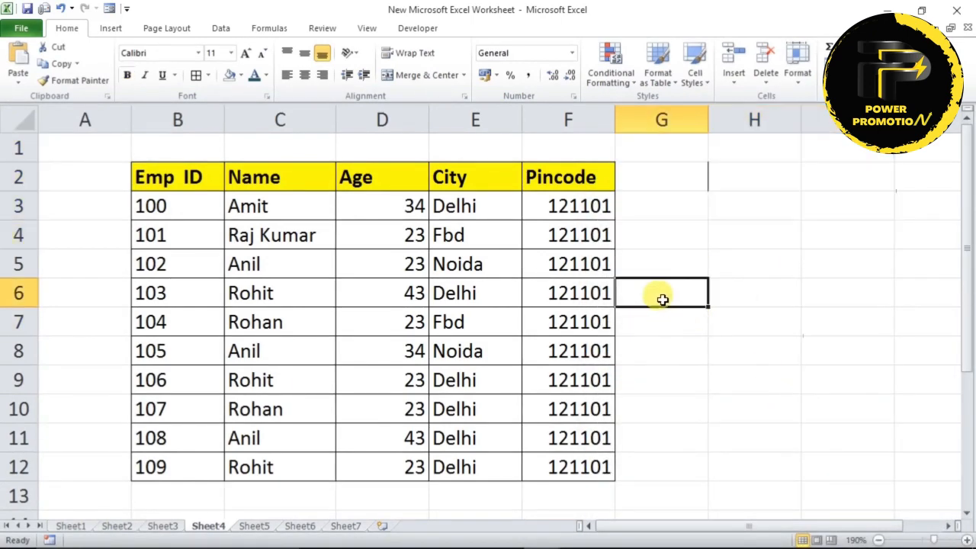
Step: Clear the custom ;;; number format code from cells H2:I2
{"action": "left_click_drag", "start_coordinate": [737, 177], "coordinate": [837, 160]}
{"action": "left_click_drag", "start_coordinate": [751, 168], "coordinate": [813, 163]}
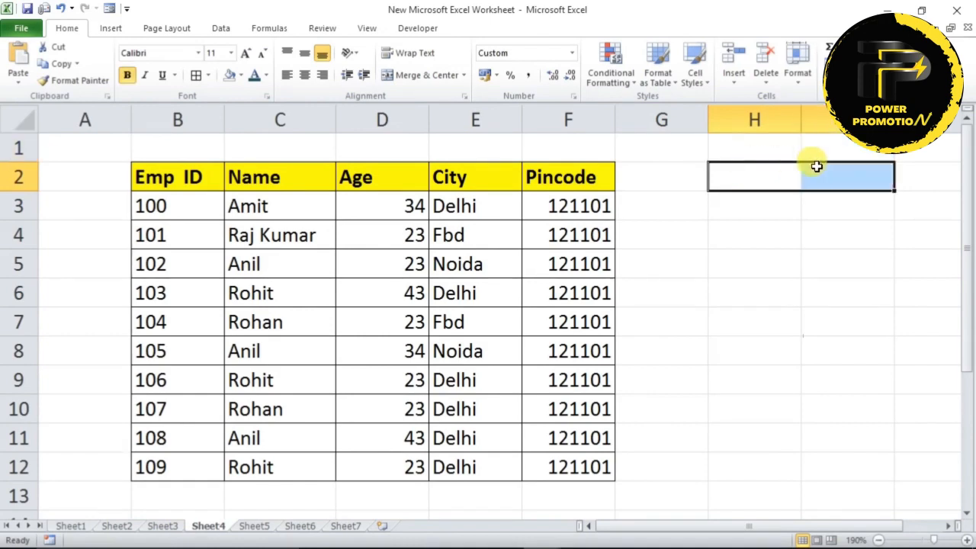
{"action": "key", "text": "ctrl+1"}
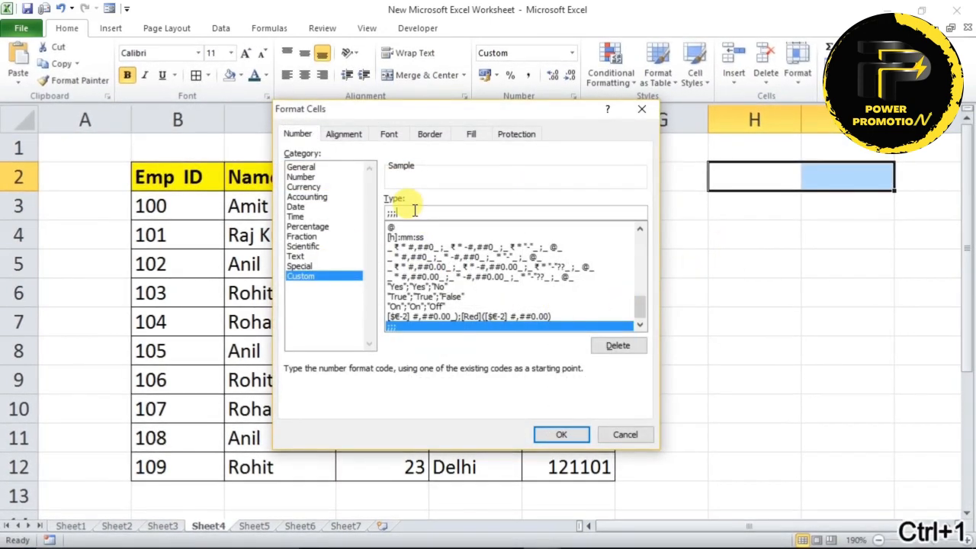
{"action": "left_click", "coordinate": [475, 217]}
{"action": "key", "text": "BackSpace"}
{"action": "key", "text": "BackSpace"}
{"action": "key", "text": "BackSpace"}
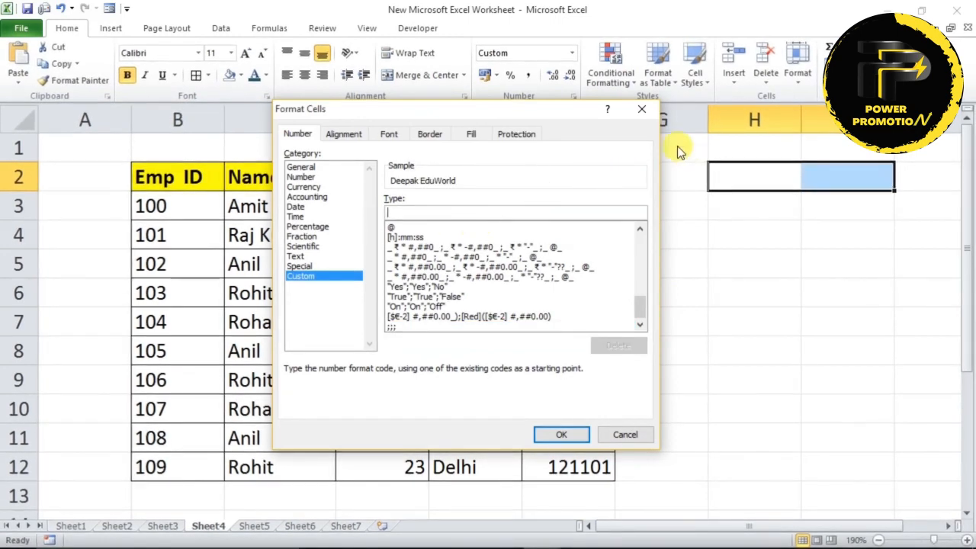
{"action": "left_click", "coordinate": [560, 435]}
{"action": "left_click", "coordinate": [747, 294]}
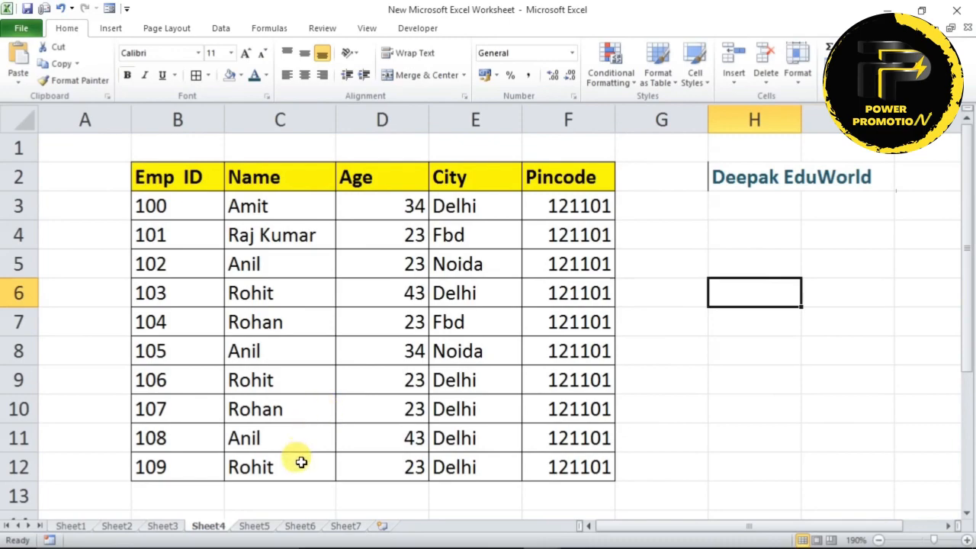
Step: On Sheet5, move the employee table B2:C7 to E2:F7 and return it to its original place
{"action": "left_click", "coordinate": [299, 526]}
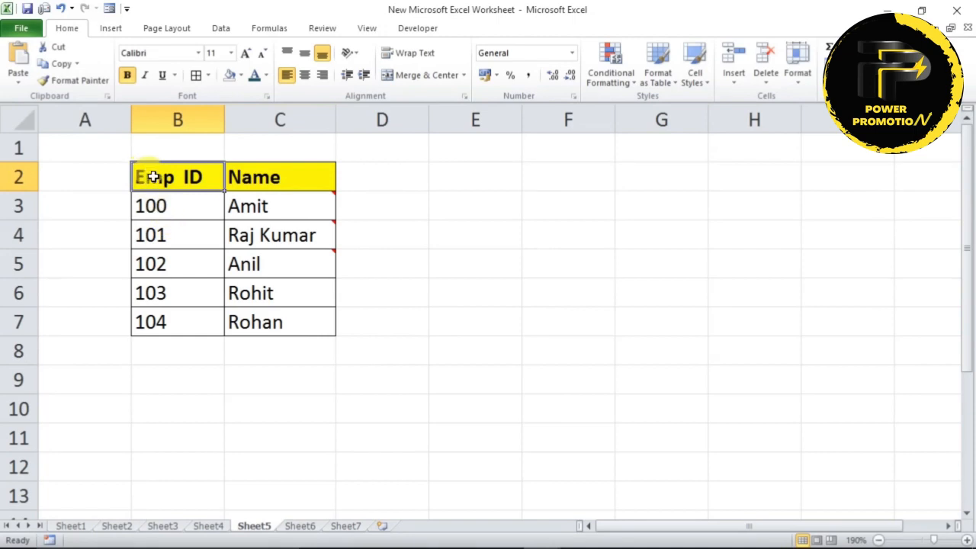
{"action": "left_click_drag", "start_coordinate": [145, 177], "coordinate": [286, 312]}
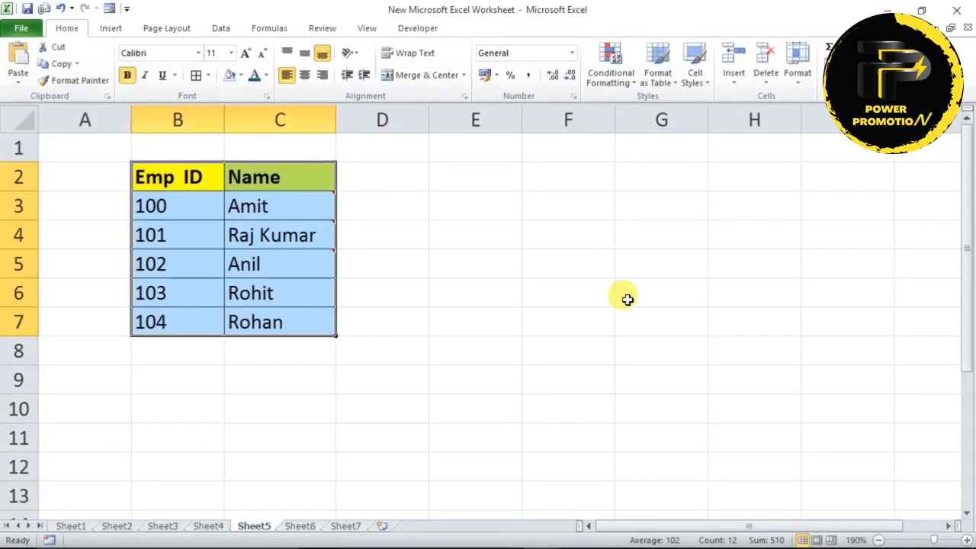
{"action": "left_click", "coordinate": [263, 258]}
{"action": "left_click_drag", "start_coordinate": [185, 176], "coordinate": [293, 320]}
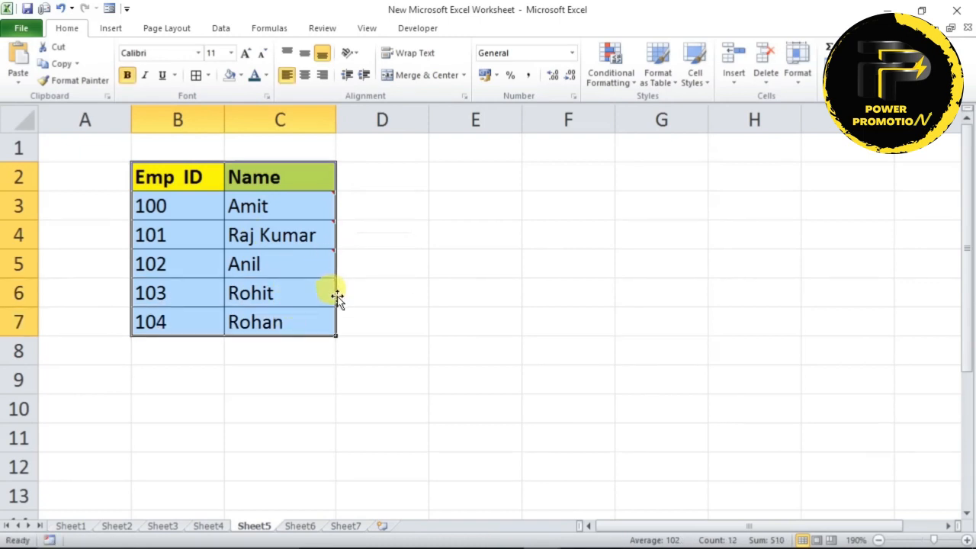
{"action": "left_click_drag", "start_coordinate": [345, 303], "coordinate": [578, 284]}
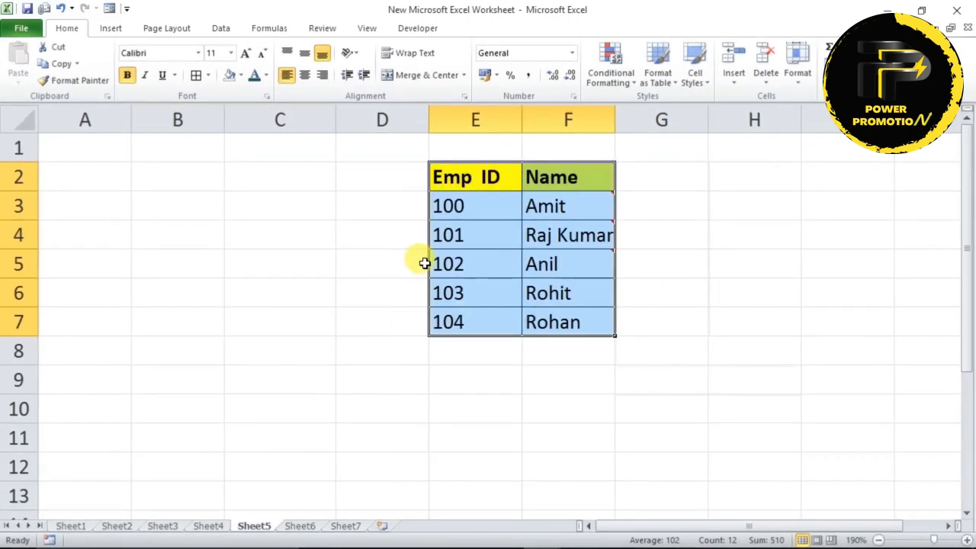
{"action": "left_click_drag", "start_coordinate": [430, 264], "coordinate": [170, 276]}
{"action": "left_click", "coordinate": [649, 334]}
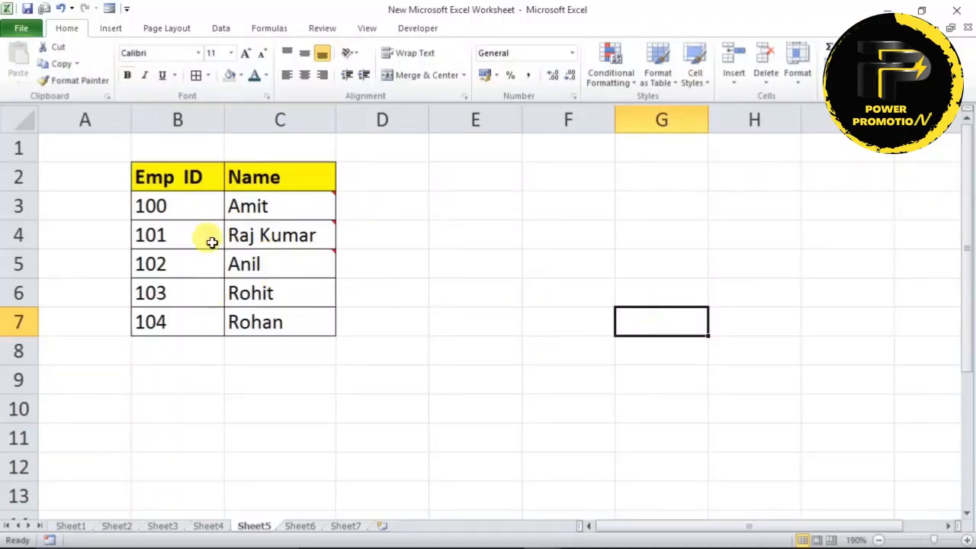
Step: Examine the vertical Emp ID and Name columns against the empty rows 9 to 11 beneath them
{"action": "left_click_drag", "start_coordinate": [176, 183], "coordinate": [152, 325]}
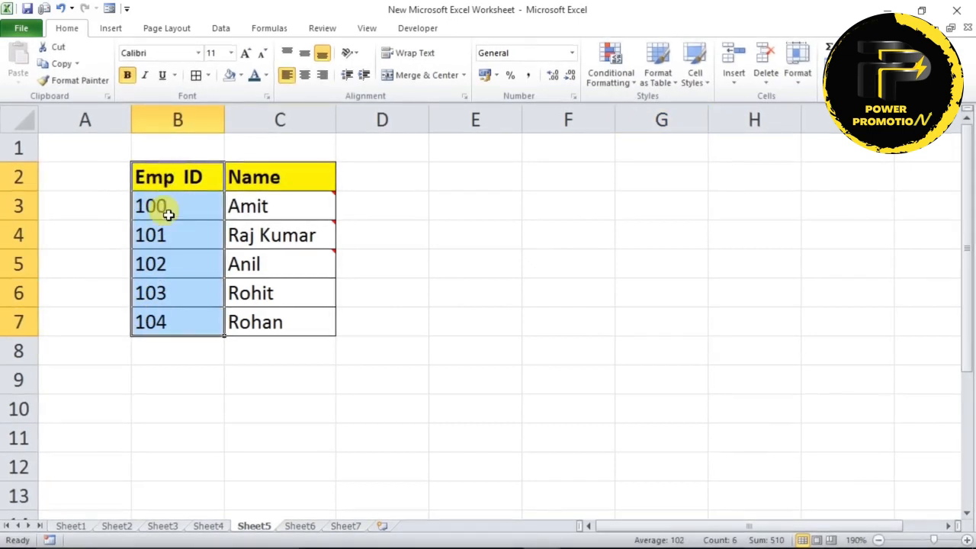
{"action": "left_click_drag", "start_coordinate": [265, 178], "coordinate": [262, 322]}
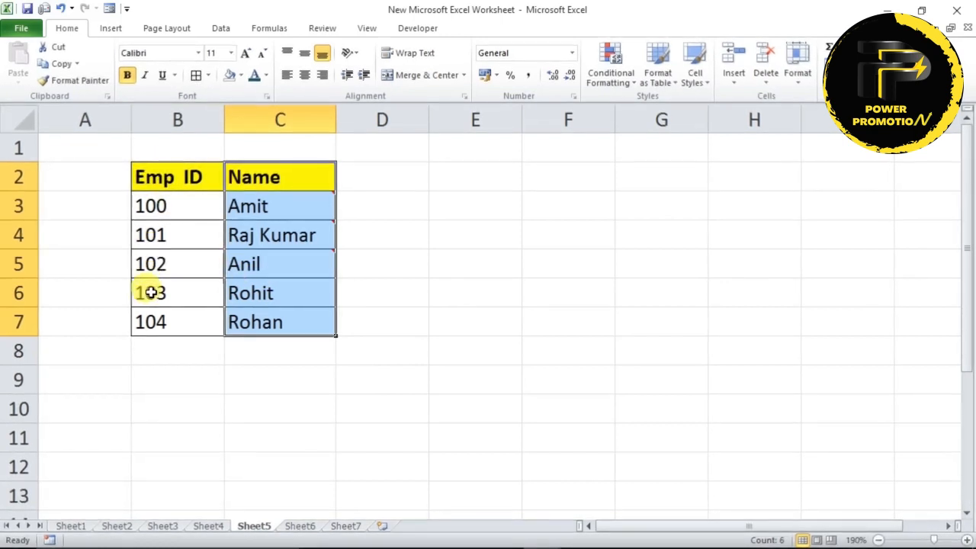
{"action": "left_click_drag", "start_coordinate": [156, 184], "coordinate": [155, 327]}
{"action": "left_click_drag", "start_coordinate": [161, 370], "coordinate": [449, 396]}
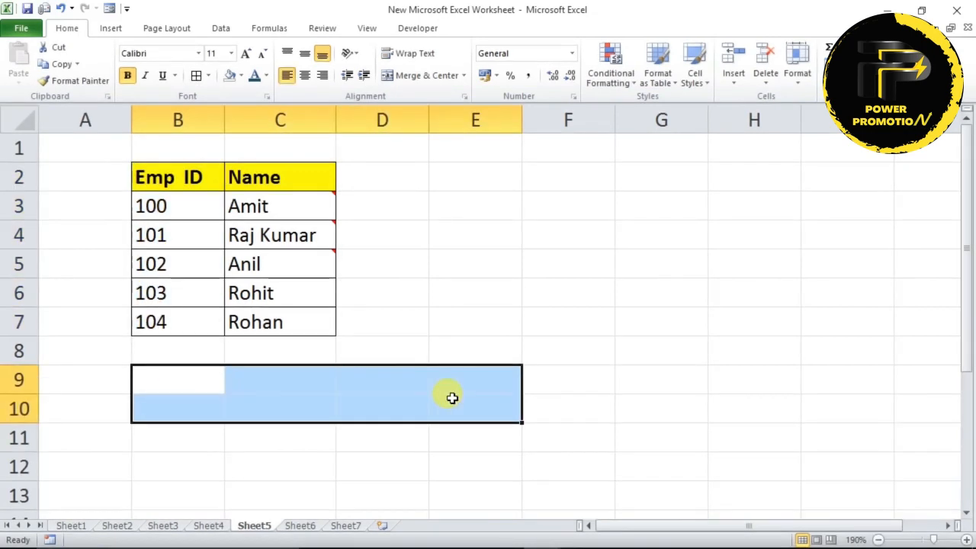
{"action": "left_click", "coordinate": [162, 434]}
{"action": "left_click_drag", "start_coordinate": [162, 434], "coordinate": [457, 427]}
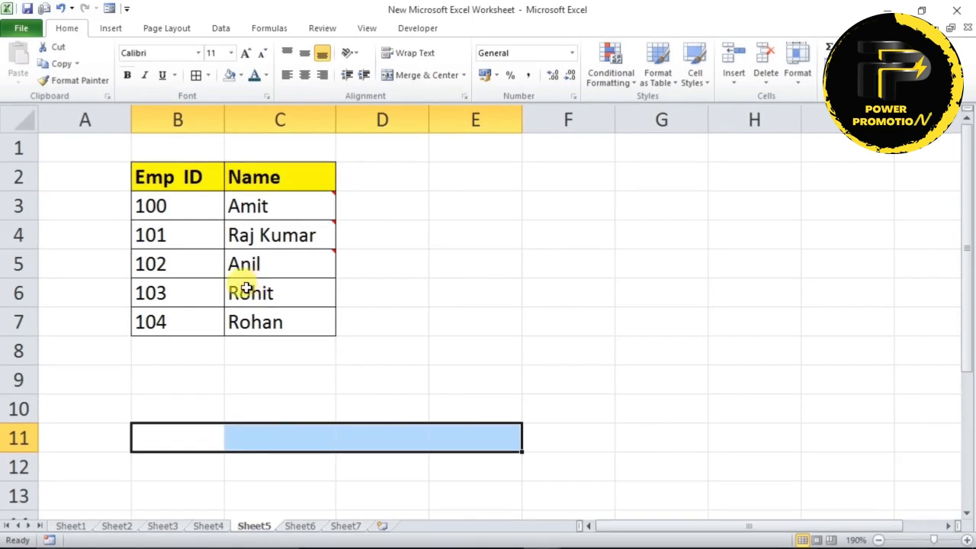
Step: Copy the employee table B2:C7, paste it transposed at B9, and compare the Emp ID column with the transposed row
{"action": "left_click_drag", "start_coordinate": [145, 173], "coordinate": [273, 324]}
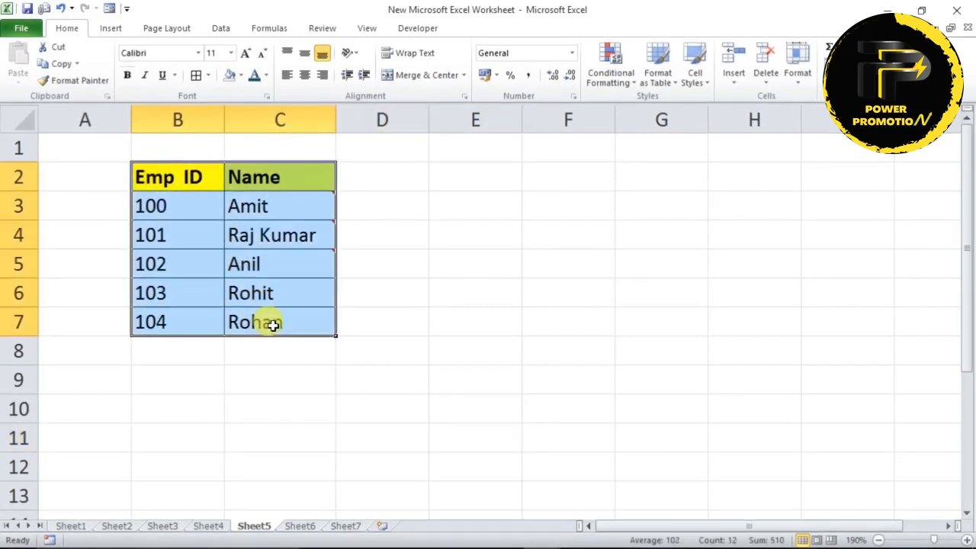
{"action": "key", "text": "ctrl+c"}
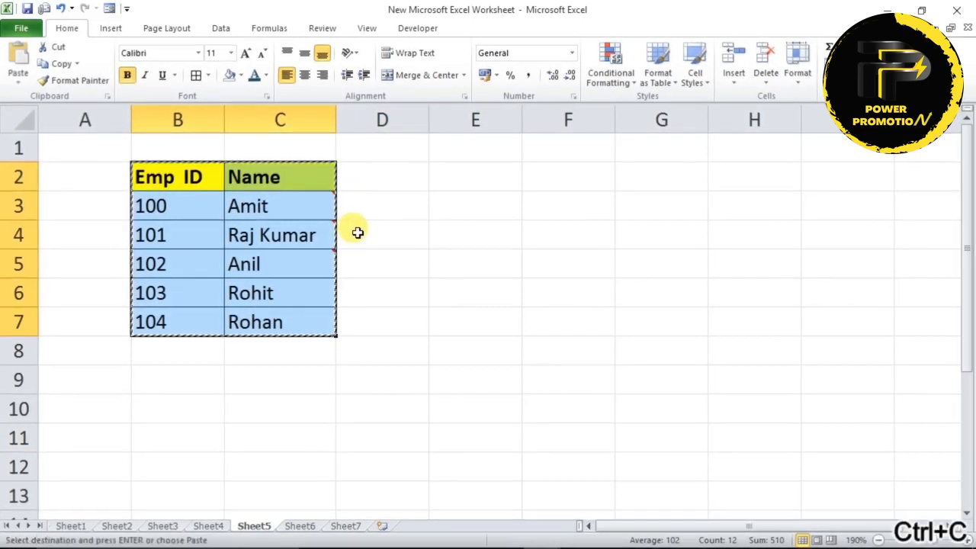
{"action": "left_click", "coordinate": [153, 379]}
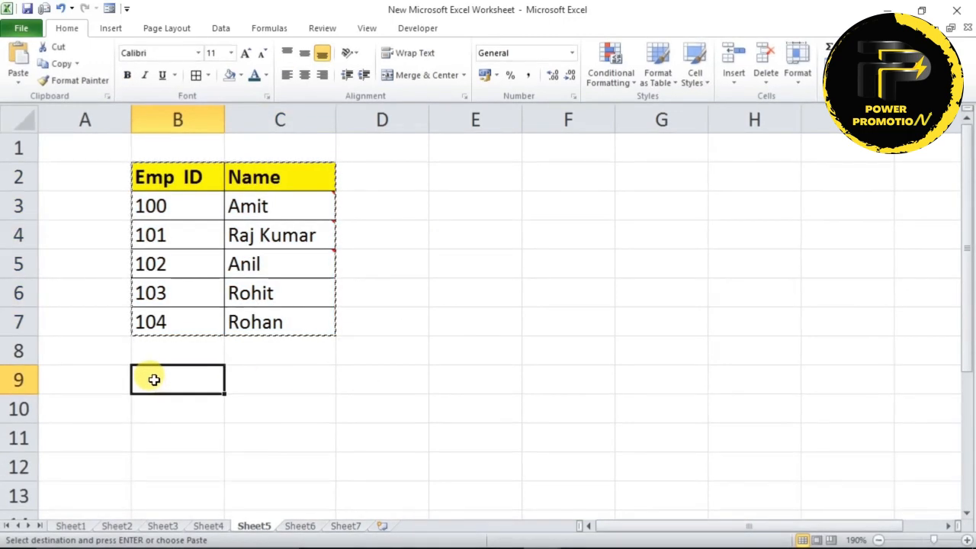
{"action": "right_click", "coordinate": [154, 379]}
{"action": "left_click", "coordinate": [200, 190]}
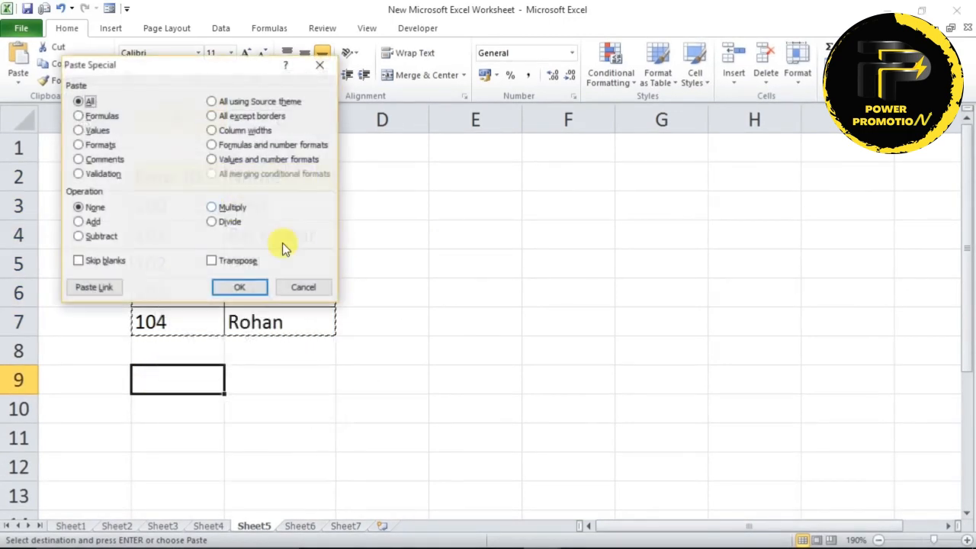
{"action": "left_click", "coordinate": [214, 261]}
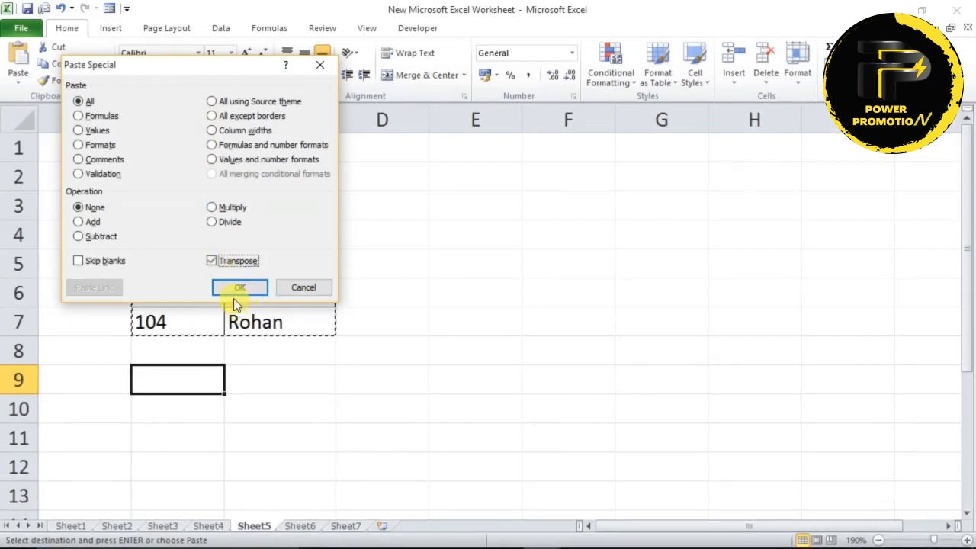
{"action": "left_click", "coordinate": [239, 288]}
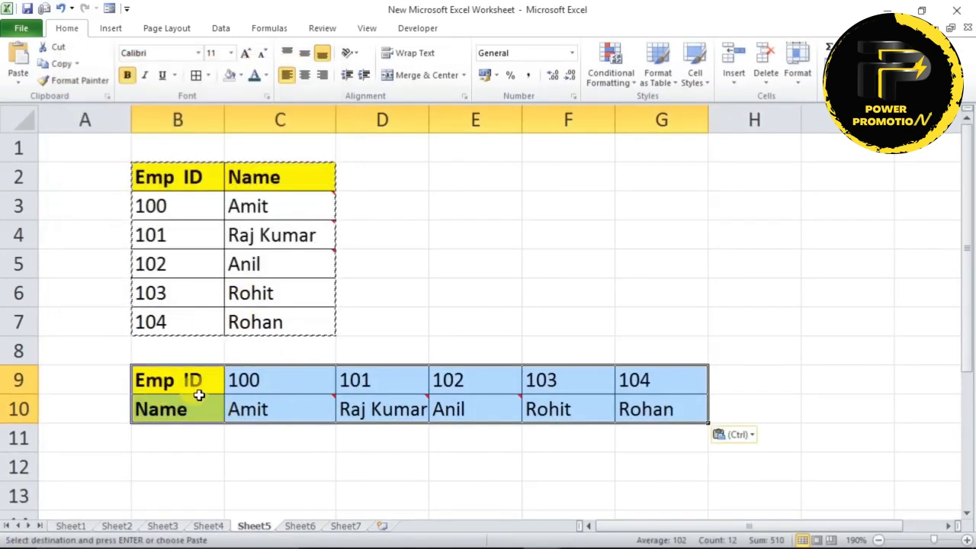
{"action": "left_click_drag", "start_coordinate": [162, 176], "coordinate": [160, 294]}
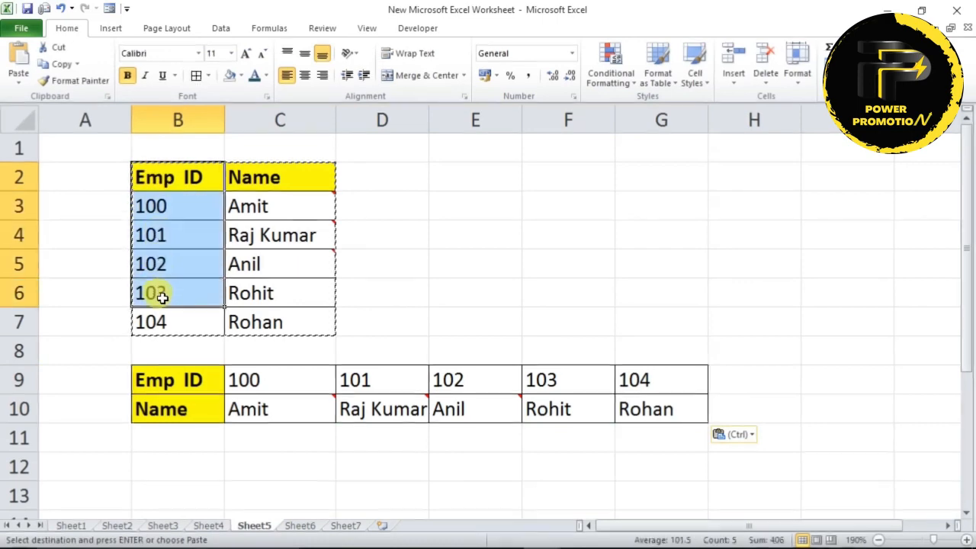
{"action": "left_click_drag", "start_coordinate": [214, 380], "coordinate": [652, 383]}
{"action": "left_click", "coordinate": [758, 379]}
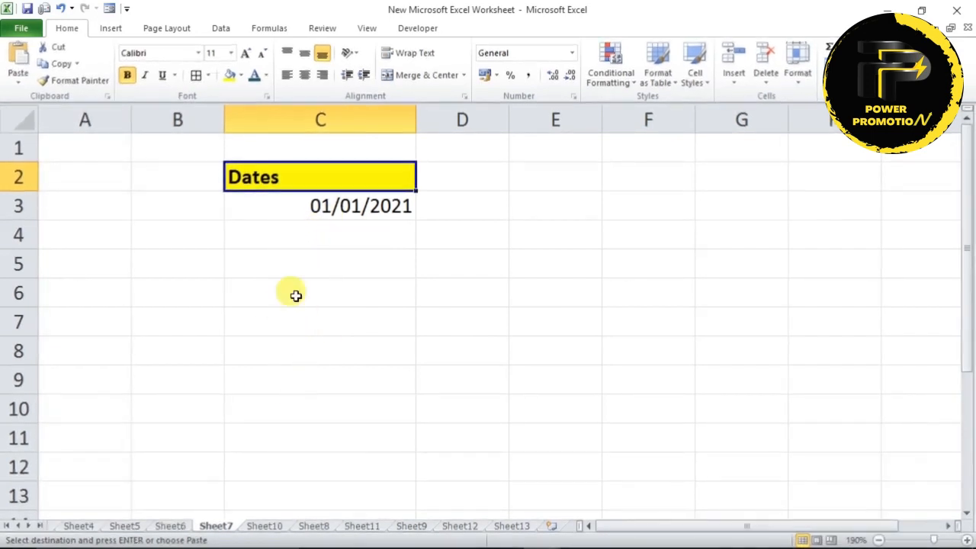
Step: Enter 1 in cell B3, beside the 01/01/2021 date on Sheet7
{"action": "left_click", "coordinate": [292, 208]}
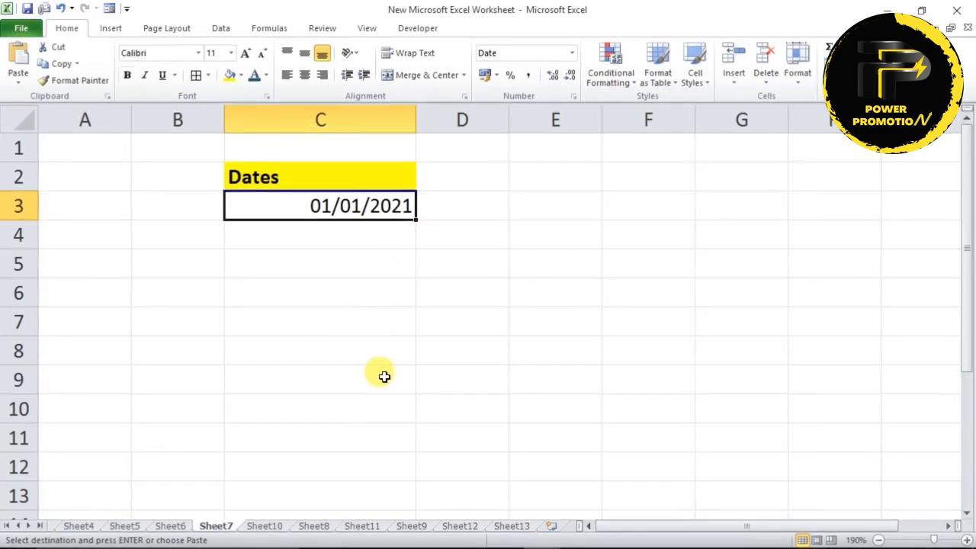
{"action": "left_click", "coordinate": [154, 209]}
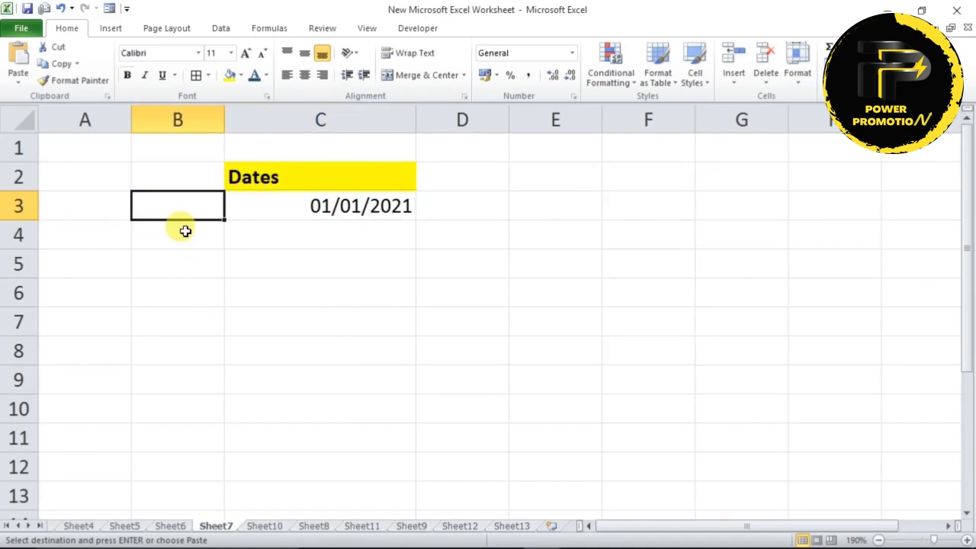
{"action": "type", "text": "1"}
{"action": "left_click", "coordinate": [305, 326]}
{"action": "left_click", "coordinate": [176, 212]}
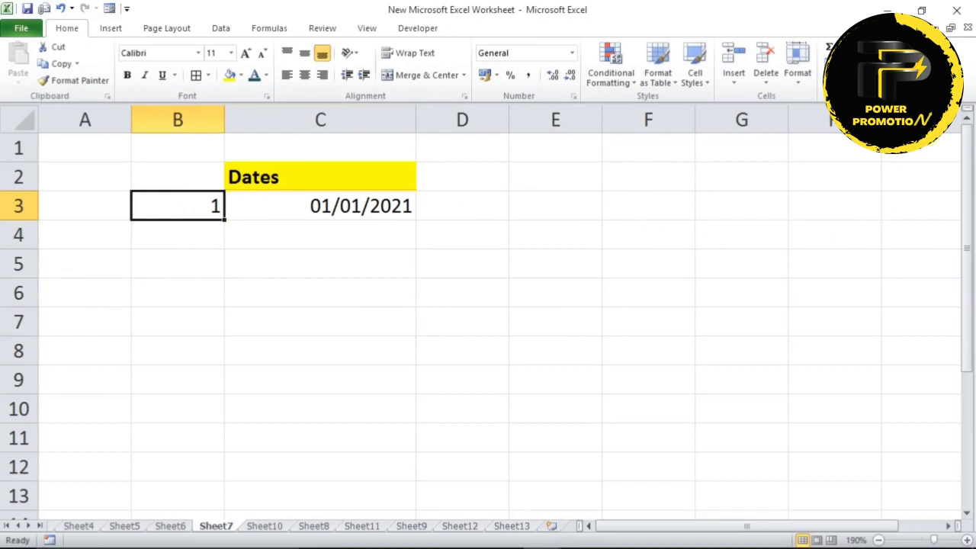
Step: Fill a linear series down column B from B3, with step value 1 and stop value 70
{"action": "left_click", "coordinate": [835, 64]}
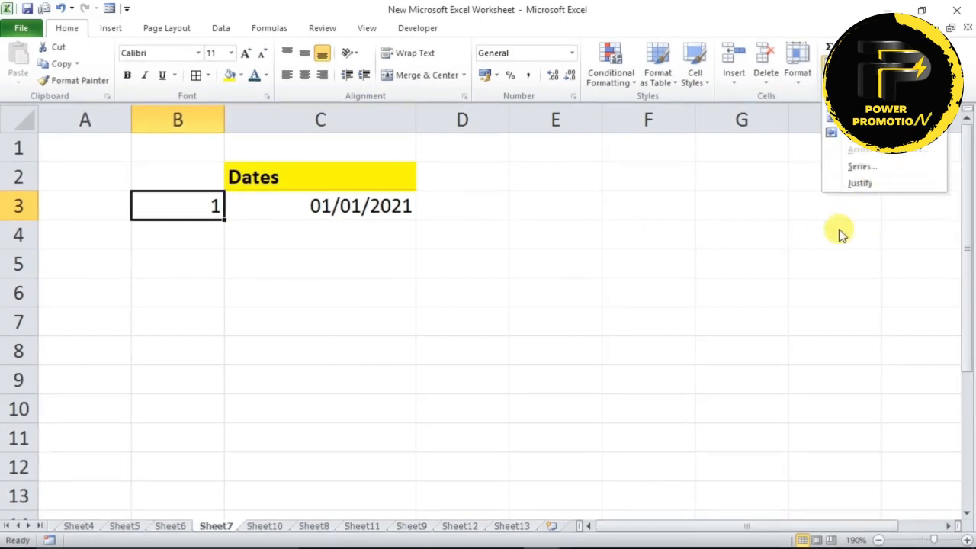
{"action": "left_click", "coordinate": [862, 167]}
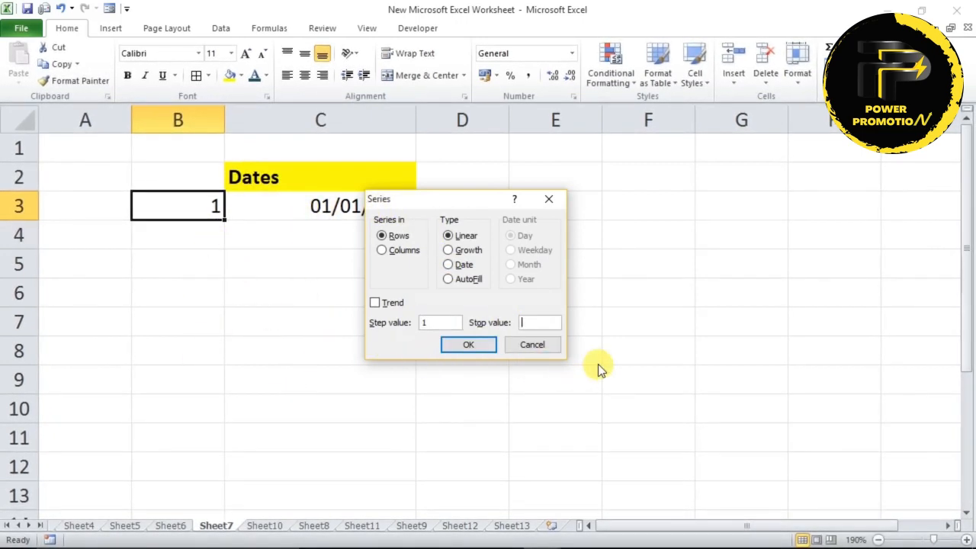
{"action": "type", "text": "70"}
{"action": "left_click", "coordinate": [391, 254]}
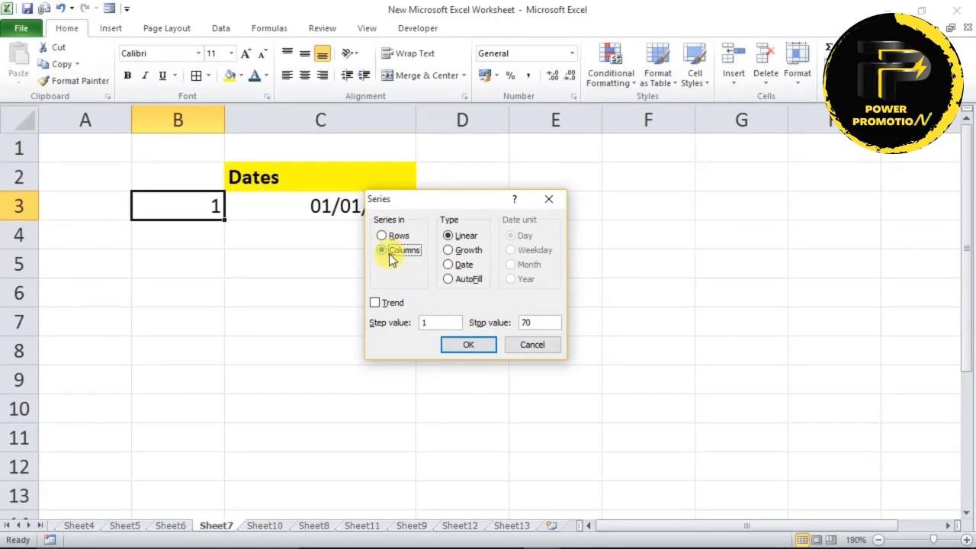
{"action": "left_click", "coordinate": [461, 346]}
{"action": "scroll", "coordinate": [179, 399], "scroll_direction": "down", "scroll_amount": 3}
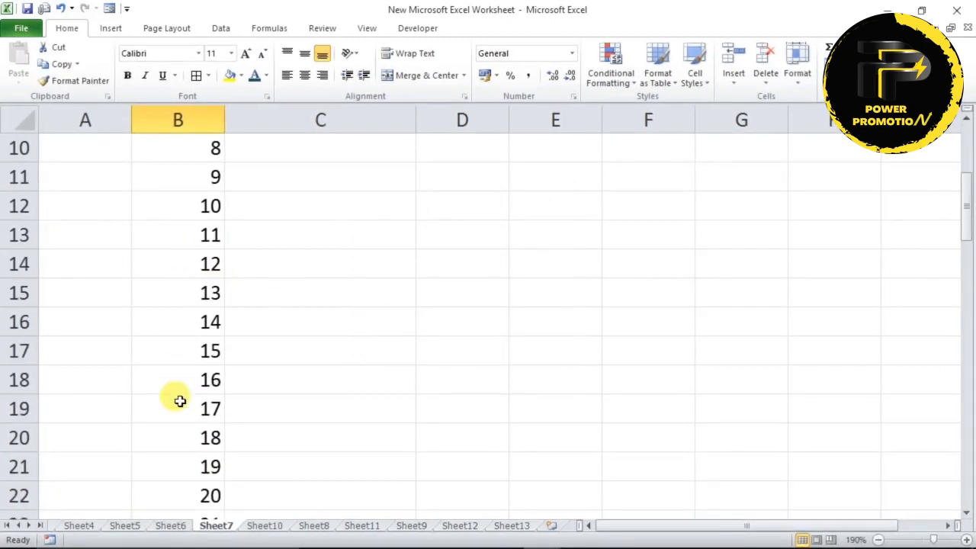
{"action": "scroll", "coordinate": [178, 377], "scroll_direction": "up", "scroll_amount": 3}
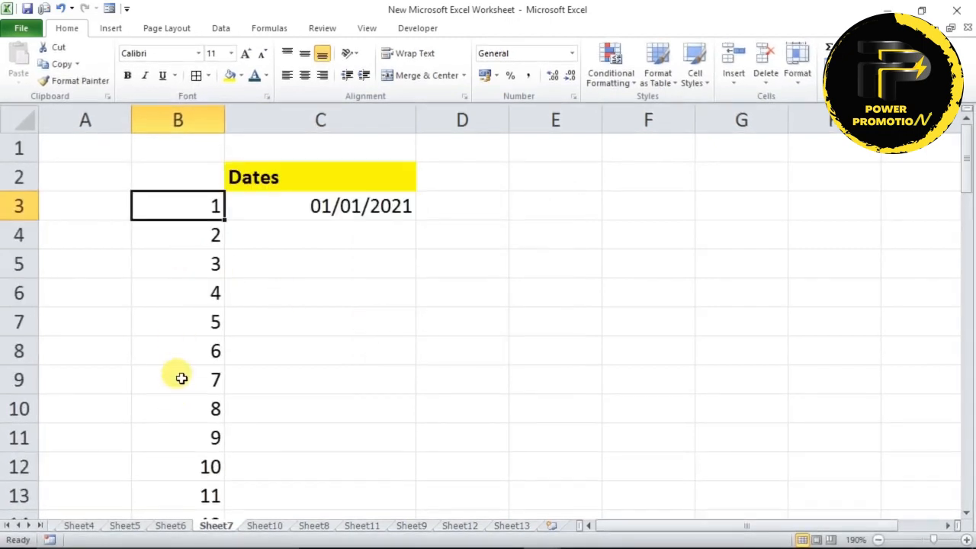
Step: Auto-fill the date in C3 down column C alongside the numbers, through row 72, and check the dates
{"action": "left_click", "coordinate": [377, 218]}
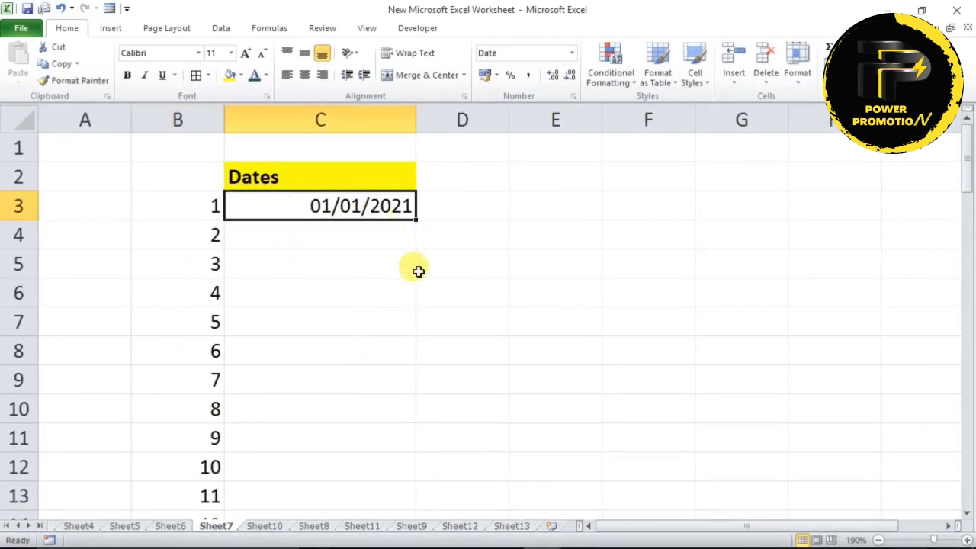
{"action": "double_click", "coordinate": [414, 218]}
{"action": "scroll", "coordinate": [405, 338], "scroll_direction": "down", "scroll_amount": 1}
{"action": "scroll", "coordinate": [405, 339], "scroll_direction": "down", "scroll_amount": 20}
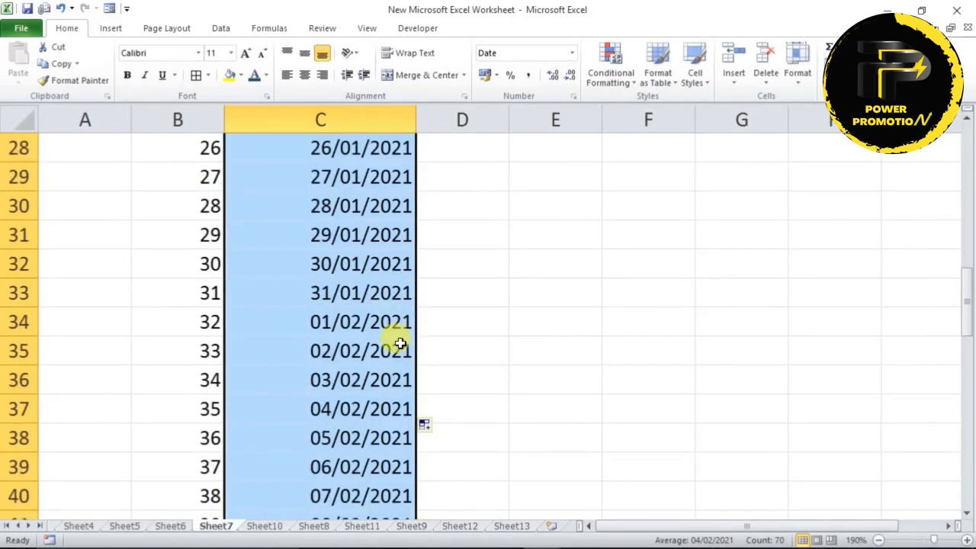
{"action": "scroll", "coordinate": [401, 368], "scroll_direction": "up", "scroll_amount": 5}
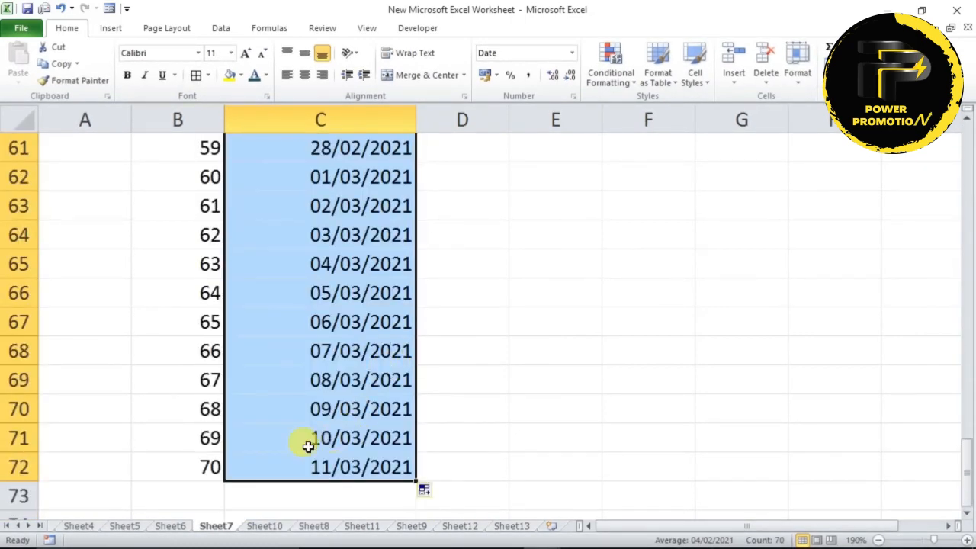
{"action": "scroll", "coordinate": [346, 473], "scroll_direction": "up", "scroll_amount": 20}
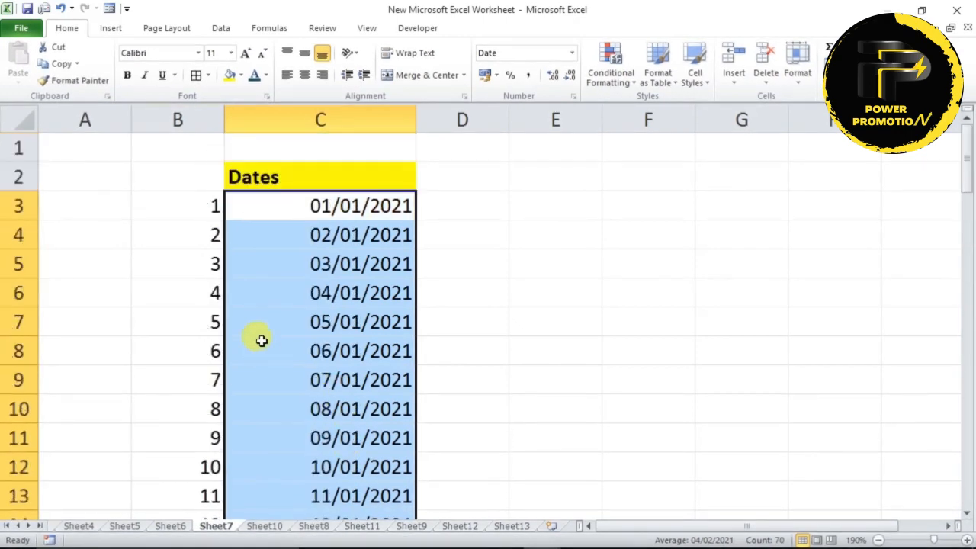
Step: Clear the helper numbers from column B, leaving the Dates column in place
{"action": "left_click", "coordinate": [177, 116]}
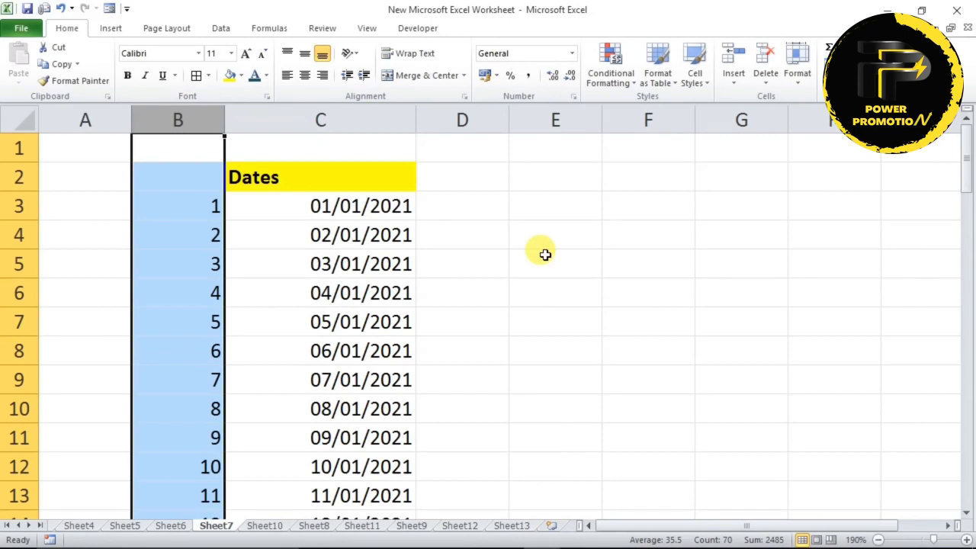
{"action": "key", "text": "Delete"}
{"action": "left_click", "coordinate": [379, 183]}
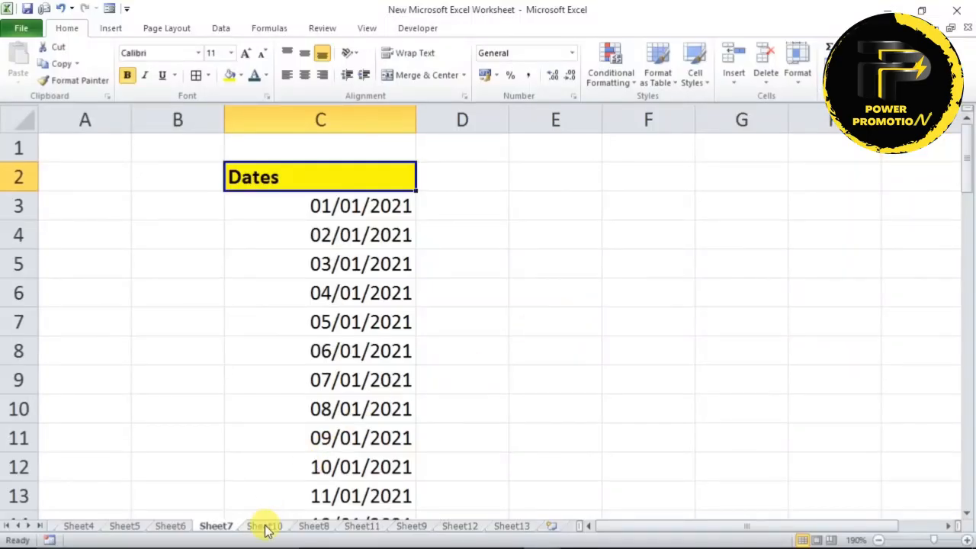
Step: On Sheet10, enter 1 and 2 in G3:G4 beside the employee table and fill the numbering down to G8
{"action": "left_click", "coordinate": [265, 526]}
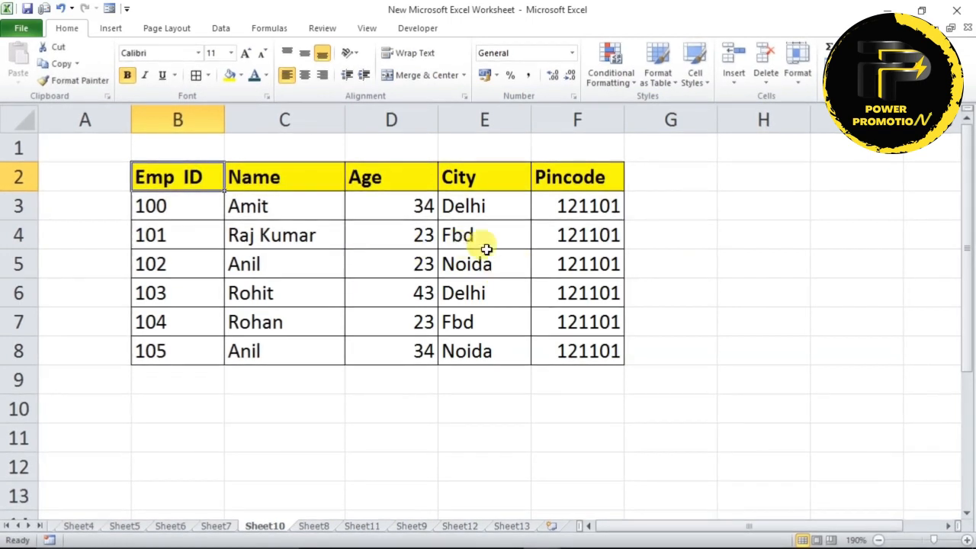
{"action": "left_click", "coordinate": [670, 201]}
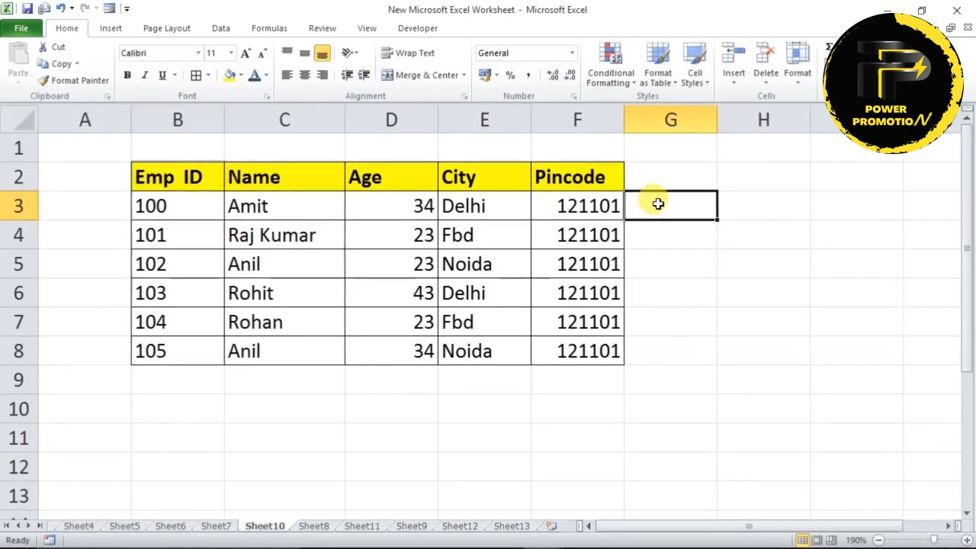
{"action": "type", "text": "1"}
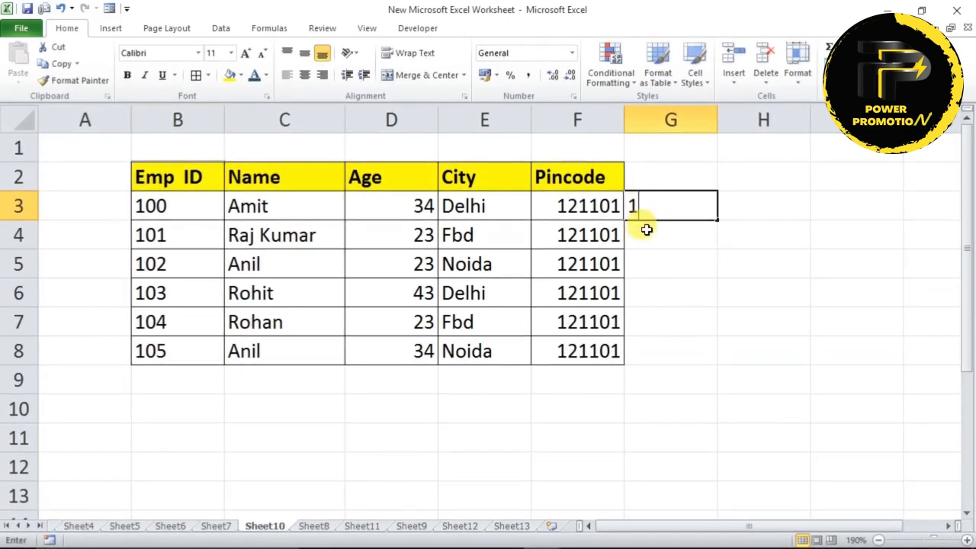
{"action": "key", "text": "Return"}
{"action": "type", "text": "2"}
{"action": "left_click_drag", "start_coordinate": [676, 203], "coordinate": [705, 356]}
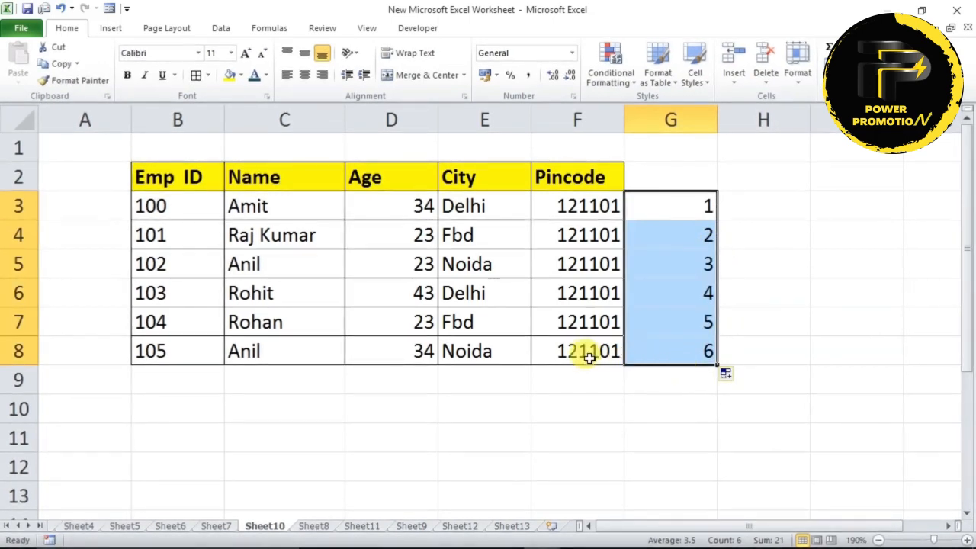
Step: Copy the serial numbers 1 to 6 from G3:G8 and paste them directly below, starting in cell G9
{"action": "key", "text": "ctrl+c"}
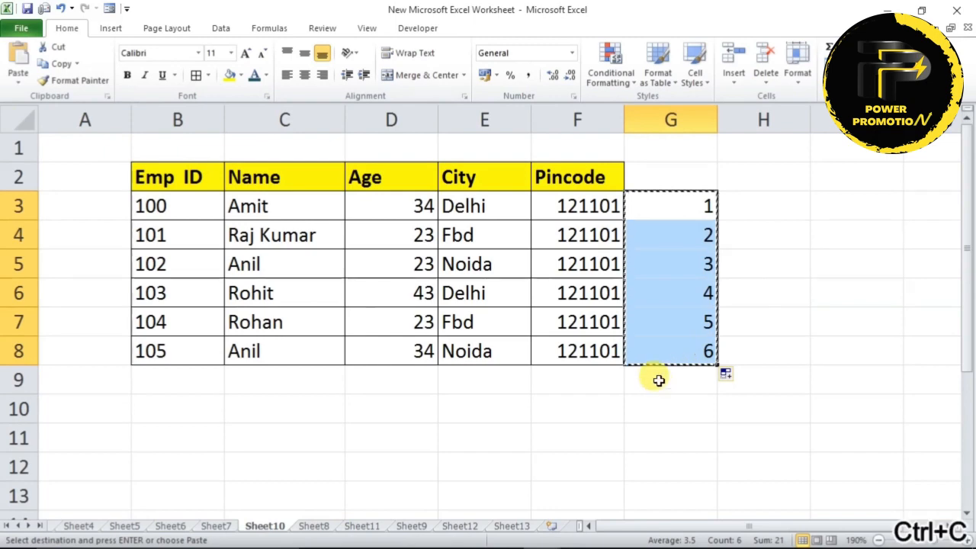
{"action": "left_click", "coordinate": [660, 382]}
{"action": "key", "text": "ctrl+v"}
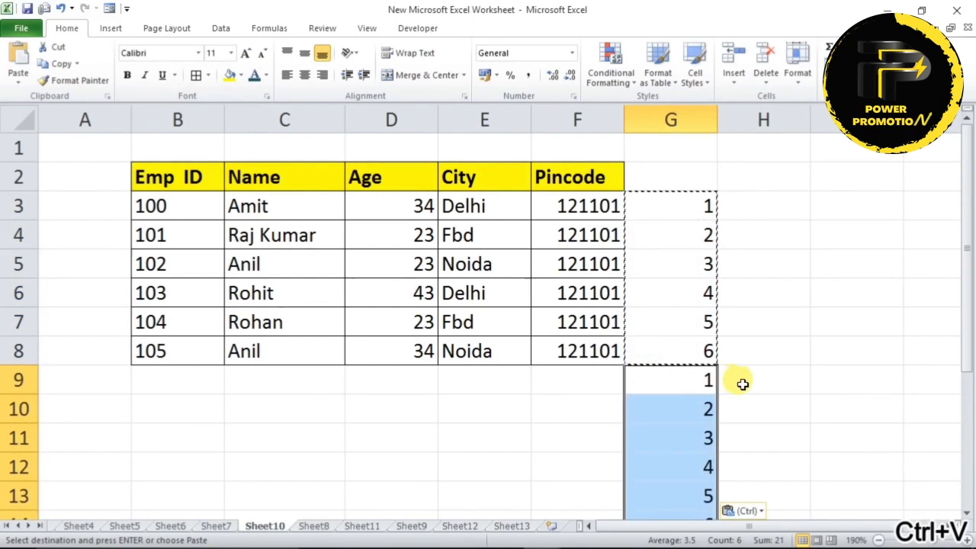
{"action": "left_click", "coordinate": [578, 175]}
{"action": "key", "text": "Escape"}
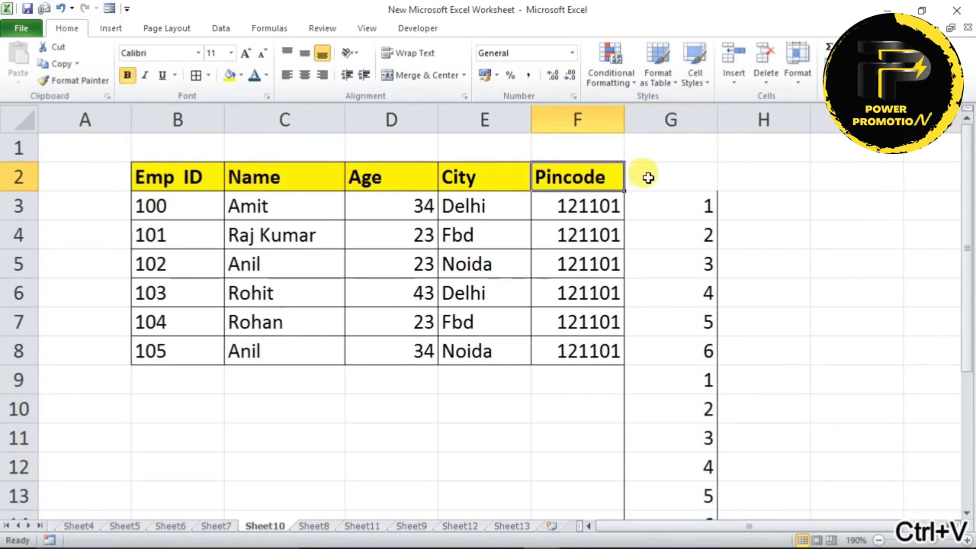
Step: Enter the header "helper" in cell G2 above the serial numbers
{"action": "left_click", "coordinate": [648, 177]}
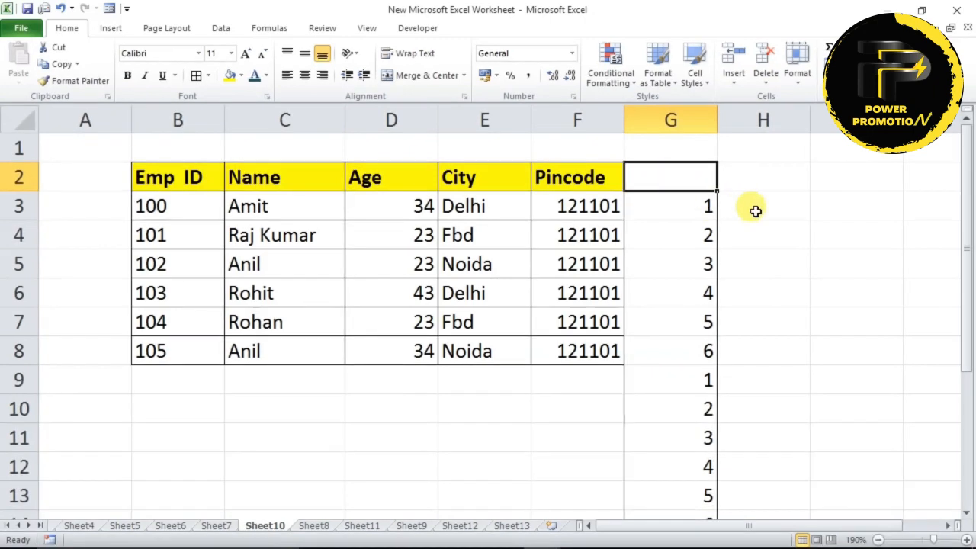
{"action": "type", "text": "helper"}
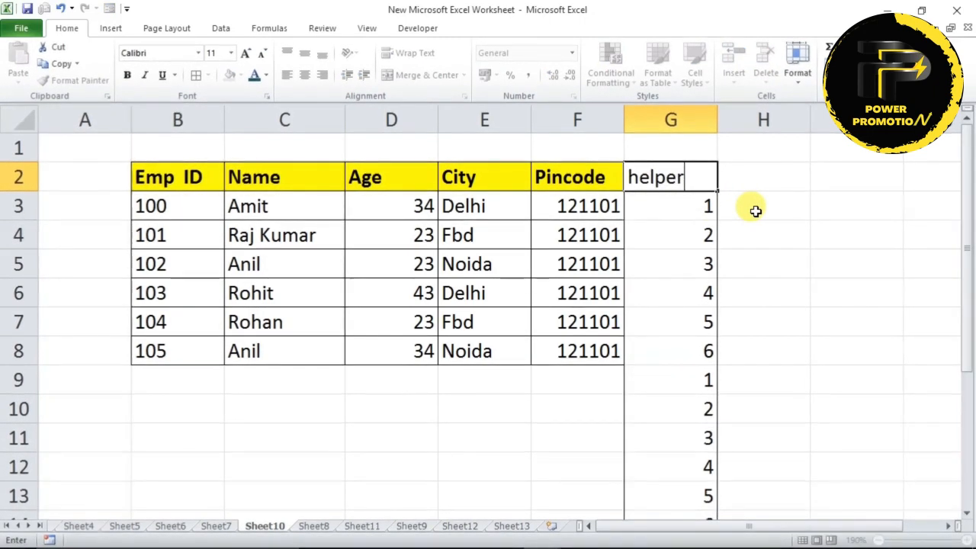
{"action": "left_click", "coordinate": [746, 209]}
{"action": "left_click", "coordinate": [654, 175]}
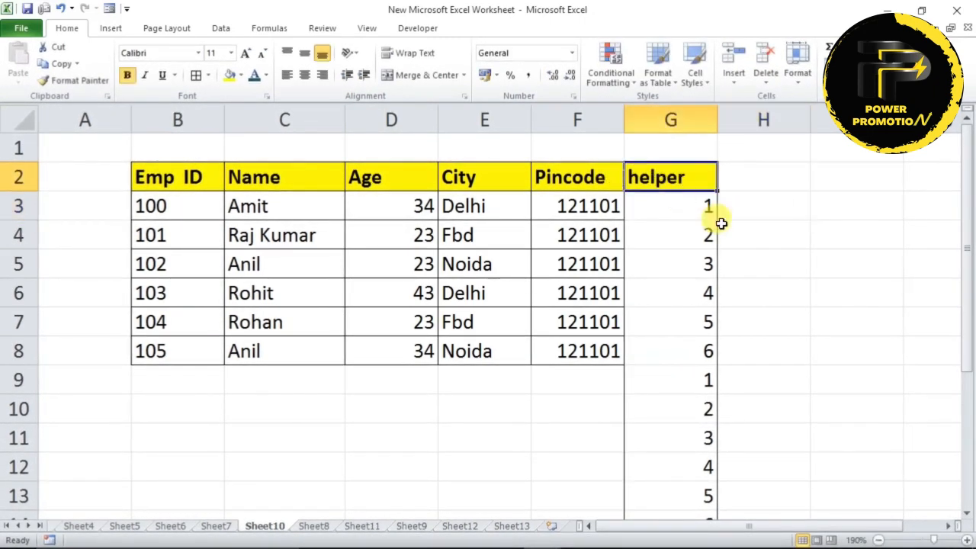
Step: Add filters to the table headers and sort the helper column from smallest to largest to interleave blank rows
{"action": "key", "text": "ctrl+shift+l"}
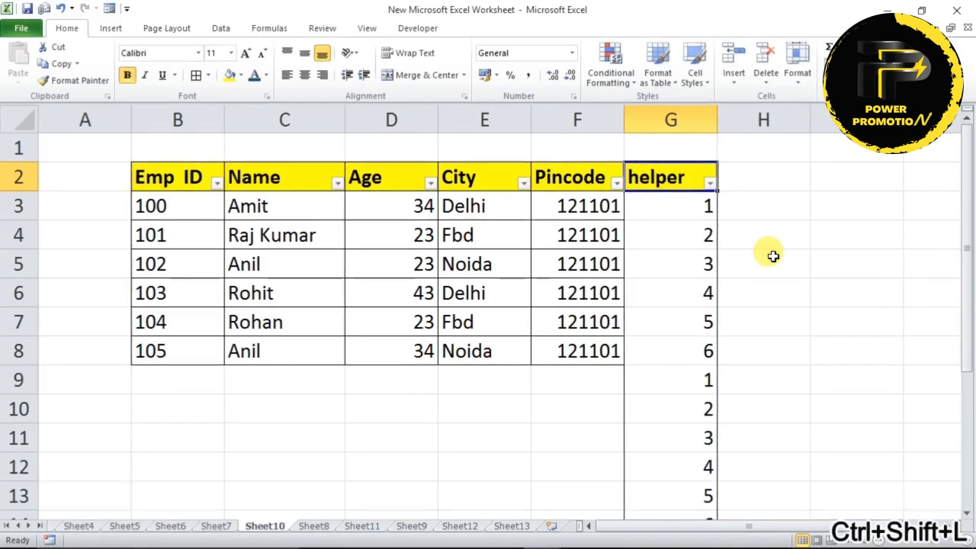
{"action": "left_click", "coordinate": [709, 183]}
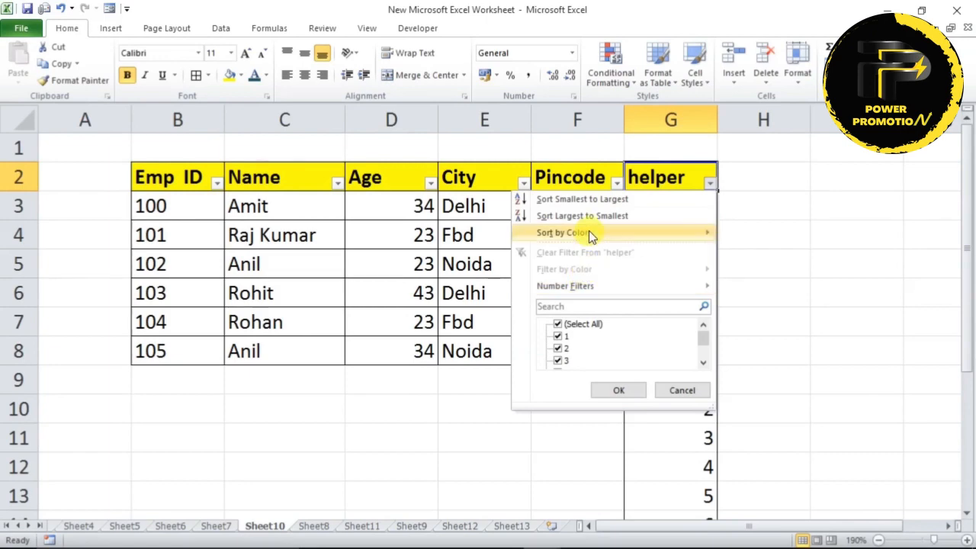
{"action": "left_click", "coordinate": [587, 200]}
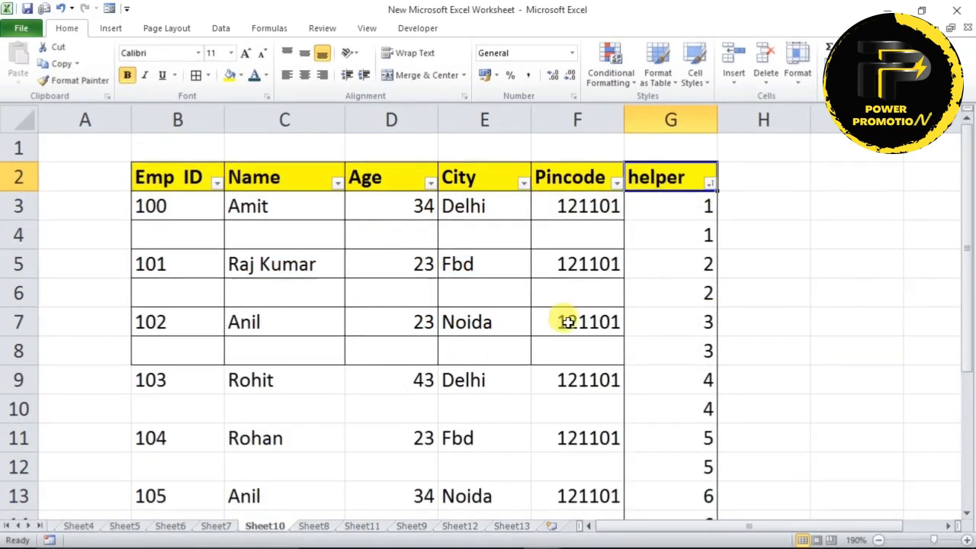
Step: Delete the entire helper column G from the sheet
{"action": "right_click", "coordinate": [664, 115]}
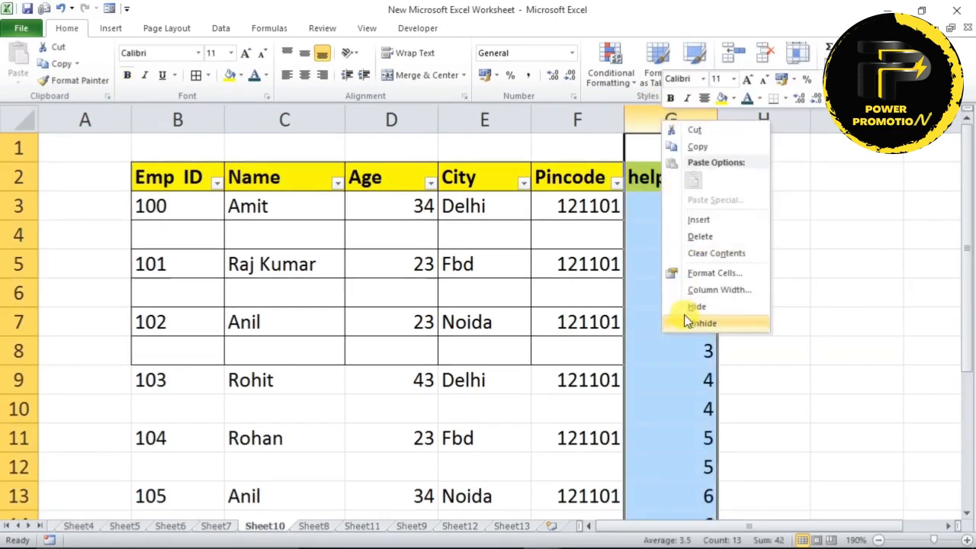
{"action": "left_click", "coordinate": [703, 236]}
{"action": "left_click", "coordinate": [367, 282]}
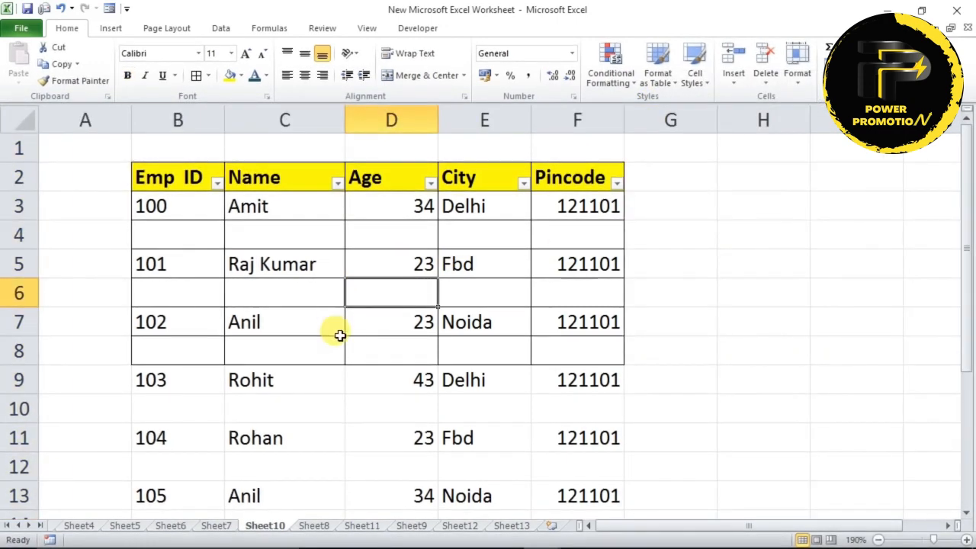
Step: Apply all borders to the full employee table, including the blank rows, in B2:F14
{"action": "key", "text": "ctrl+a"}
{"action": "left_click_drag", "start_coordinate": [212, 188], "coordinate": [602, 175]}
{"action": "scroll", "coordinate": [630, 374], "scroll_direction": "up", "scroll_amount": 3}
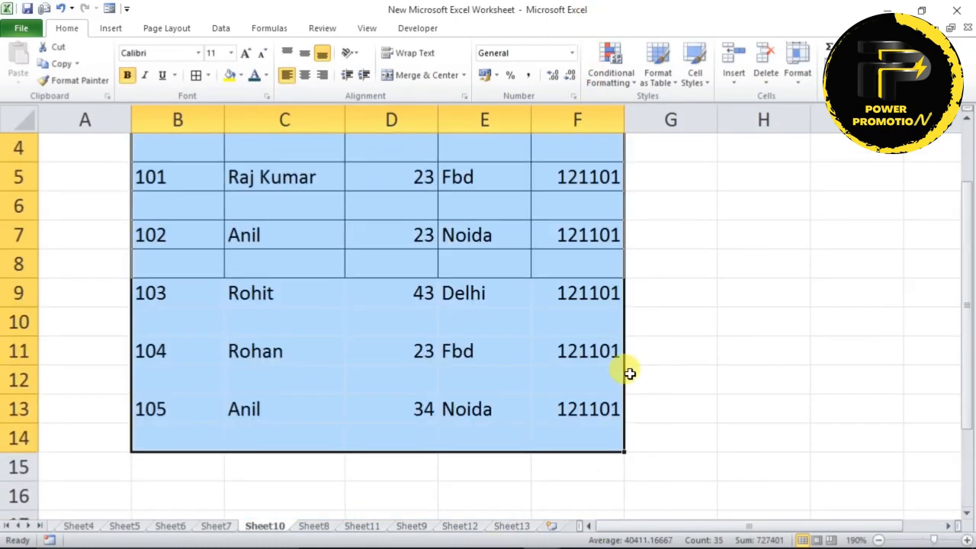
{"action": "scroll", "coordinate": [253, 237], "scroll_direction": "up", "scroll_amount": 1}
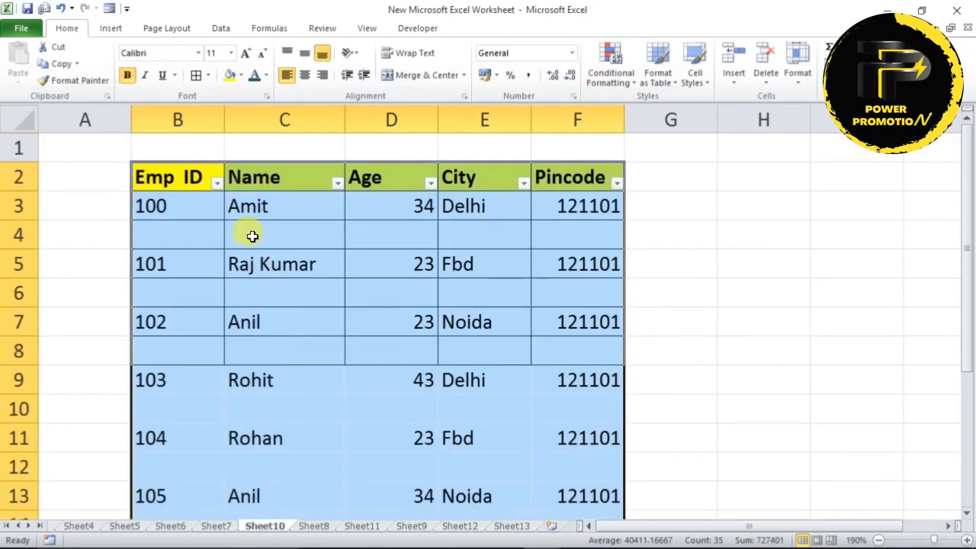
{"action": "left_click", "coordinate": [195, 78]}
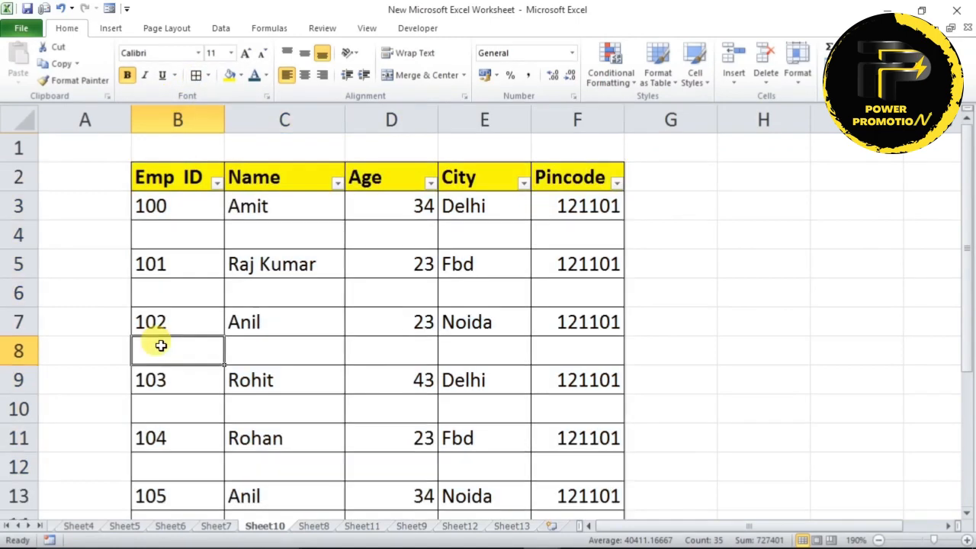
{"action": "left_click_drag", "start_coordinate": [159, 343], "coordinate": [499, 356]}
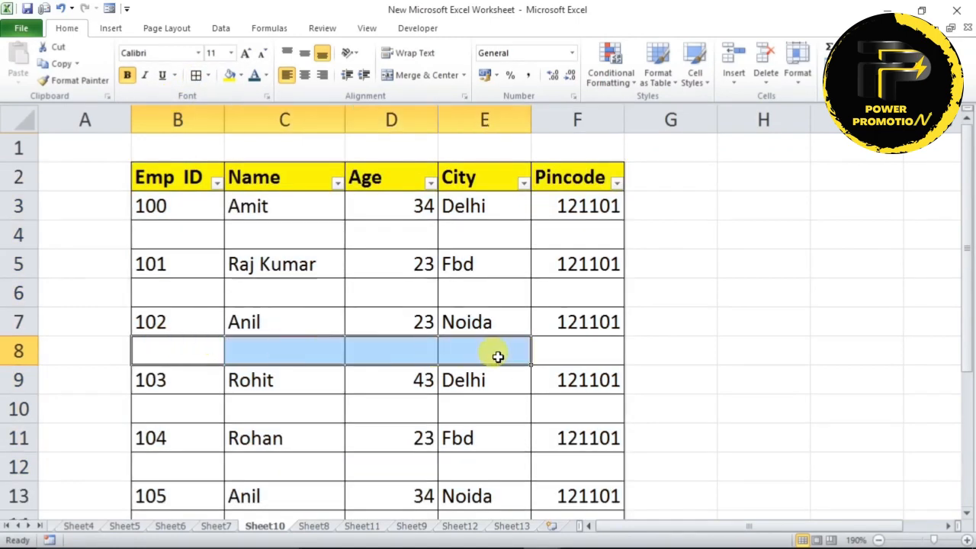
{"action": "left_click", "coordinate": [558, 175]}
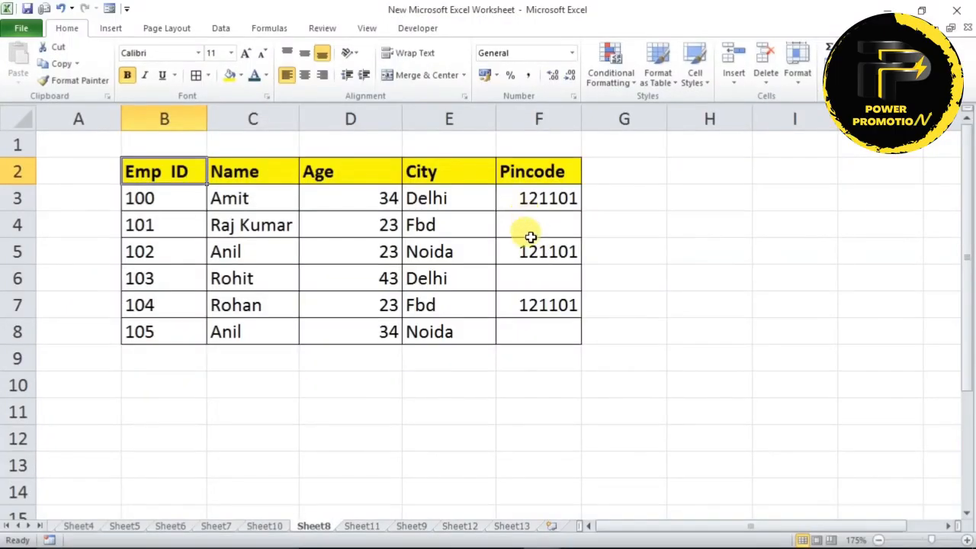
Step: On Sheet8, select only the blank cells within the Pincode range F3:F8 using Go To Special with Blanks
{"action": "left_click", "coordinate": [532, 226]}
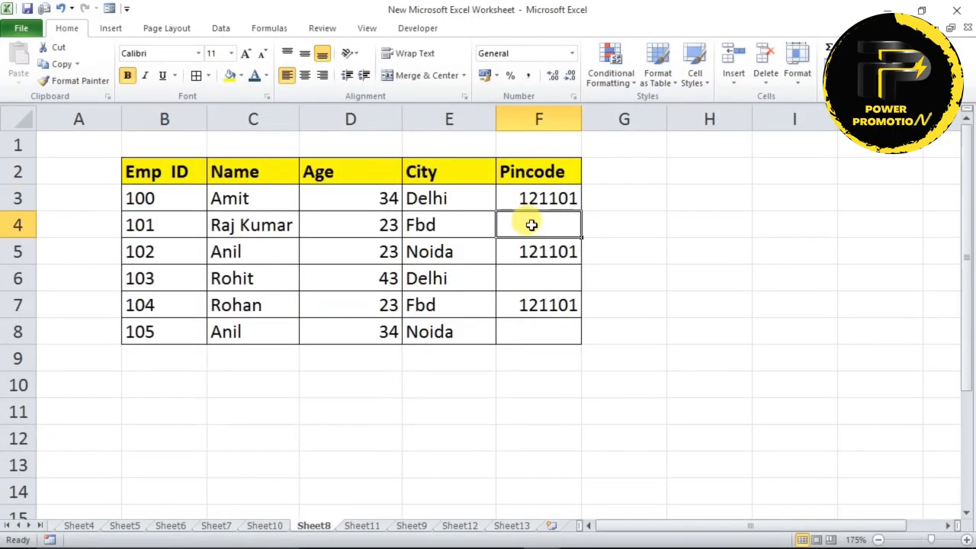
{"action": "left_click", "coordinate": [524, 279]}
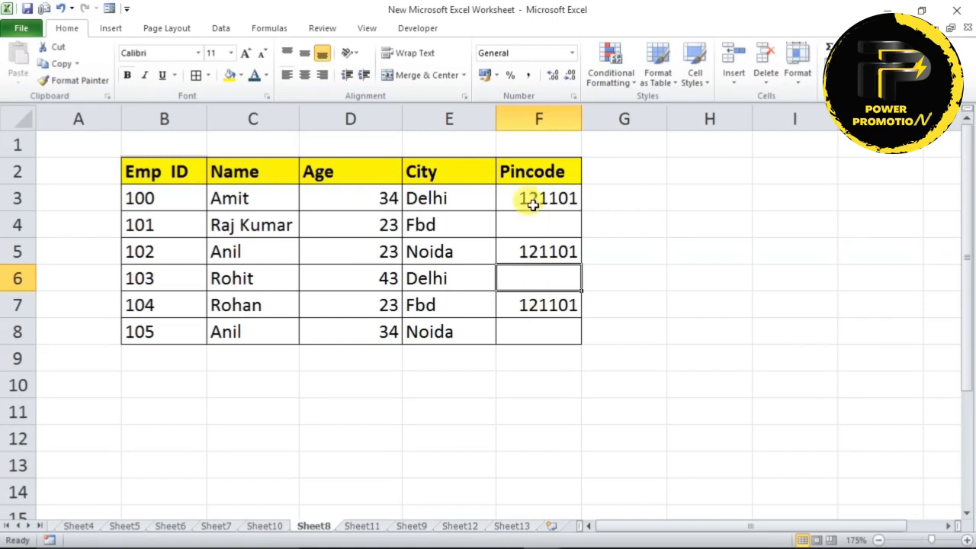
{"action": "left_click_drag", "start_coordinate": [533, 204], "coordinate": [525, 332]}
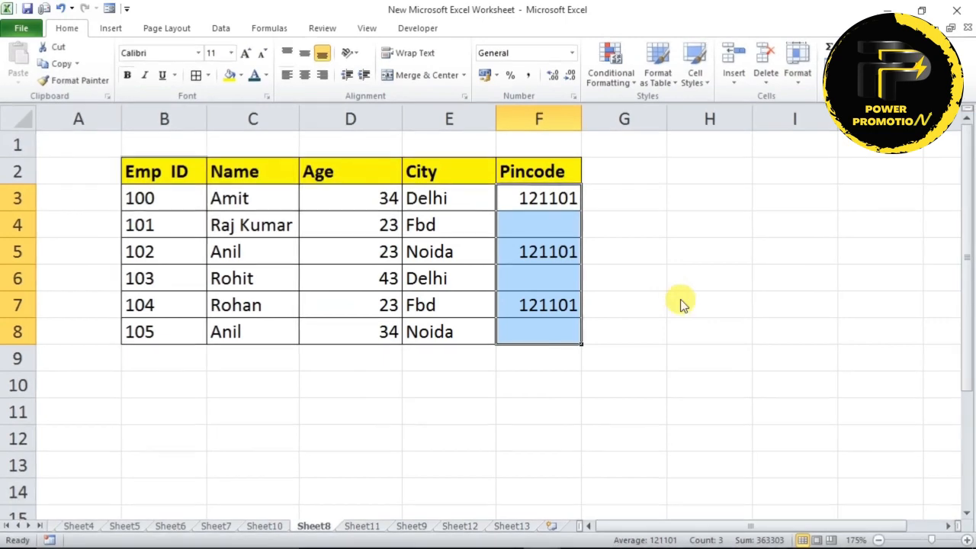
{"action": "key", "text": "ctrl+g"}
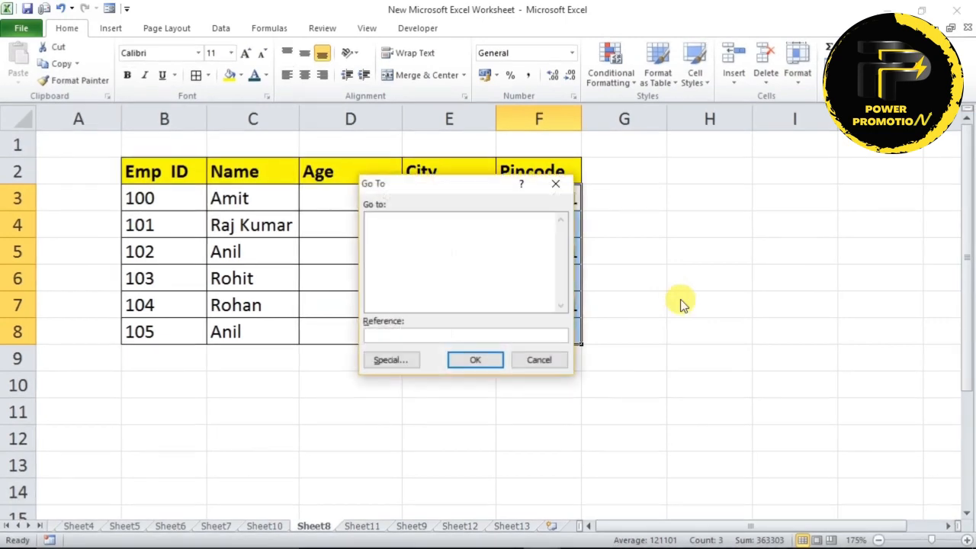
{"action": "left_click", "coordinate": [395, 359]}
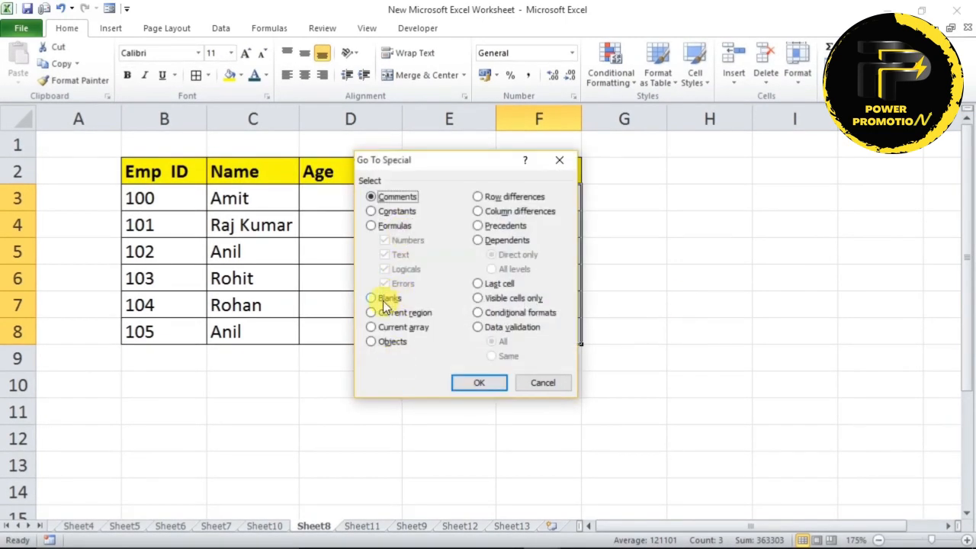
{"action": "left_click", "coordinate": [474, 383]}
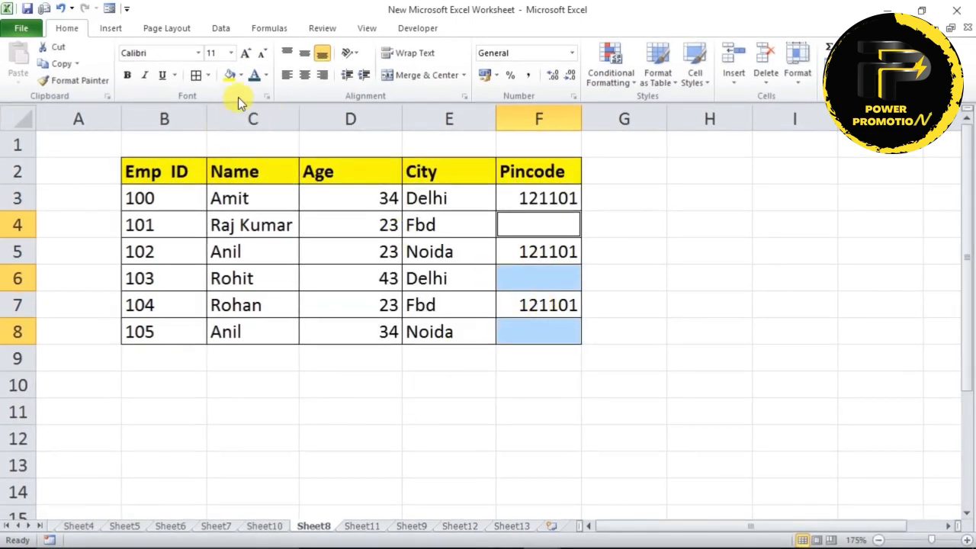
Step: Fill the selected blank Pincode cells with the standard red colour
{"action": "left_click", "coordinate": [242, 76]}
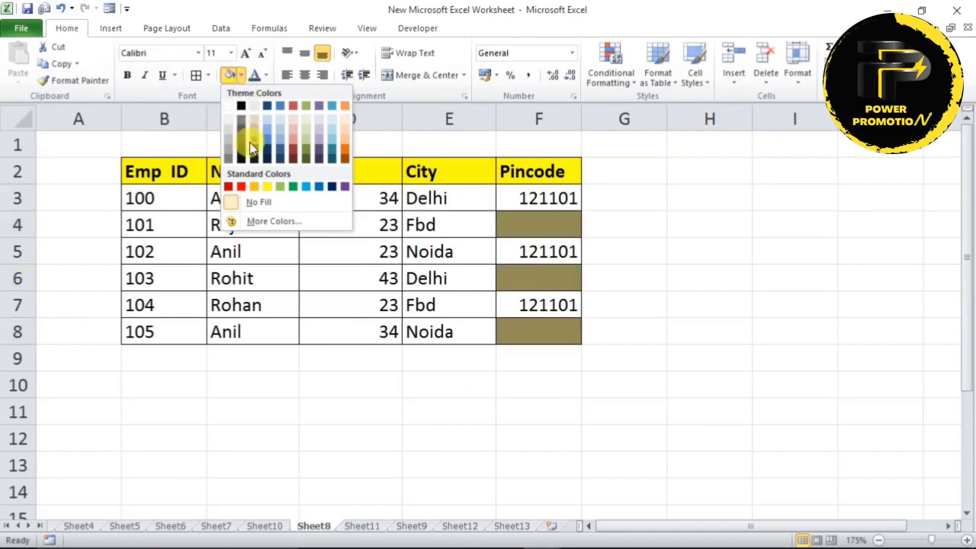
{"action": "left_click", "coordinate": [239, 187]}
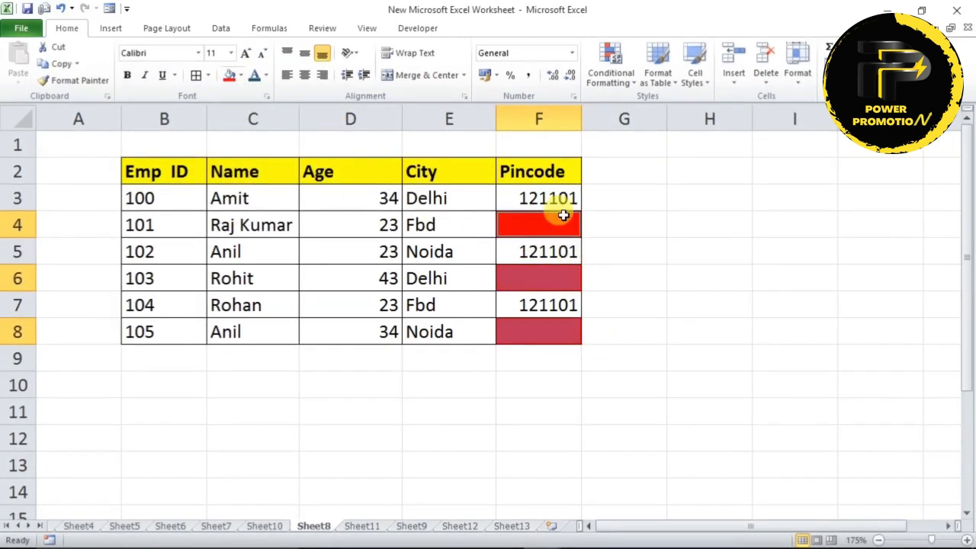
{"action": "left_click", "coordinate": [547, 172]}
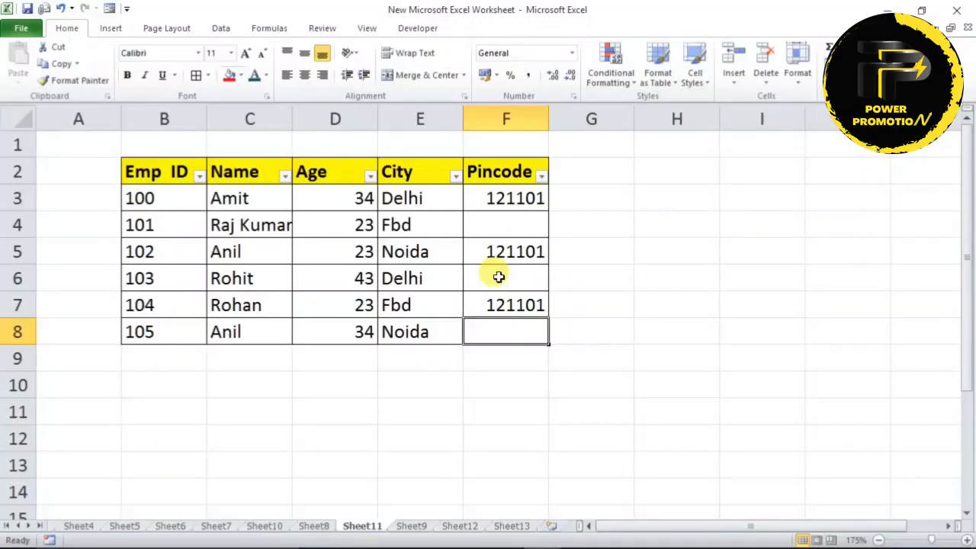
Step: Examine the Pincode column on Sheet11 for employee rows with missing values
{"action": "left_click", "coordinate": [495, 221]}
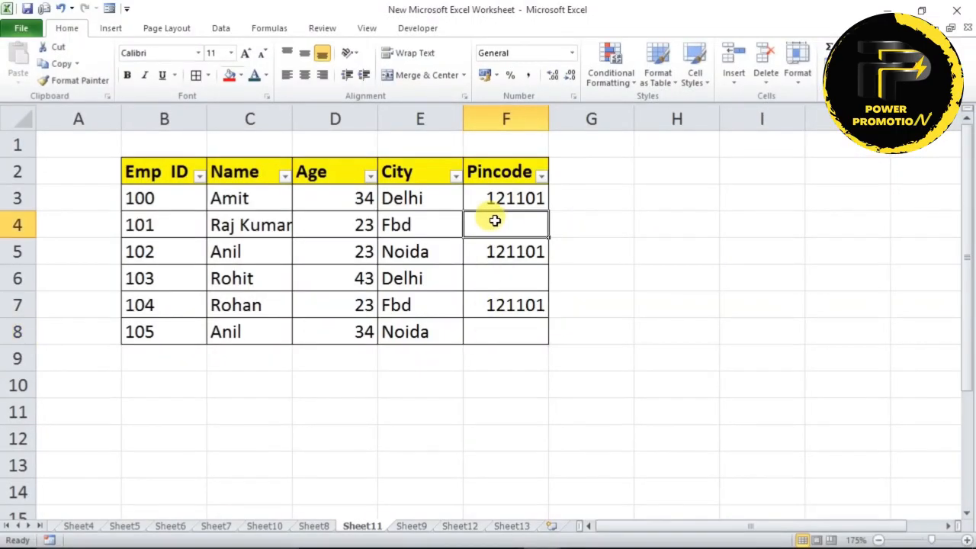
{"action": "left_click", "coordinate": [497, 281]}
{"action": "left_click", "coordinate": [496, 327]}
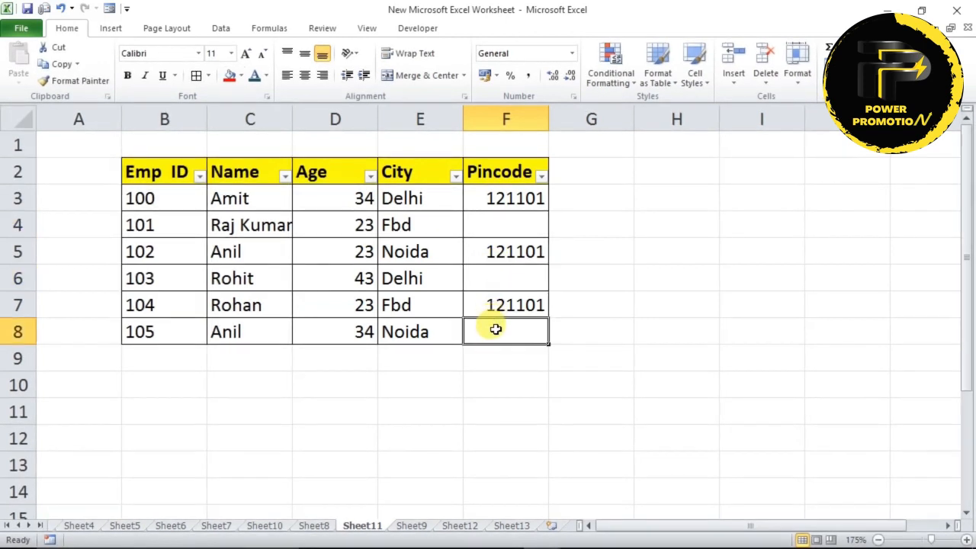
{"action": "left_click", "coordinate": [505, 222]}
{"action": "left_click_drag", "start_coordinate": [174, 225], "coordinate": [529, 216]}
{"action": "left_click", "coordinate": [153, 279]}
{"action": "left_click_drag", "start_coordinate": [153, 279], "coordinate": [488, 278]}
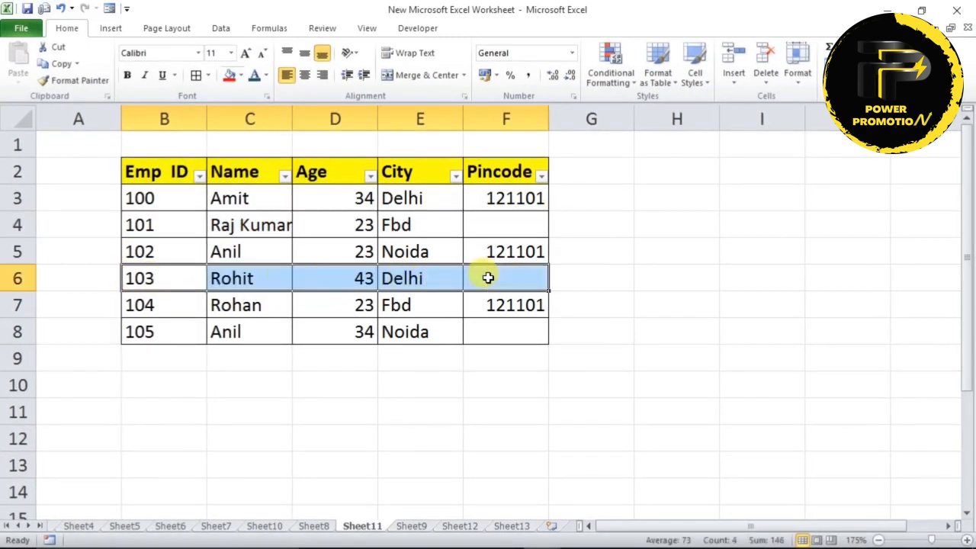
{"action": "left_click_drag", "start_coordinate": [201, 332], "coordinate": [476, 322]}
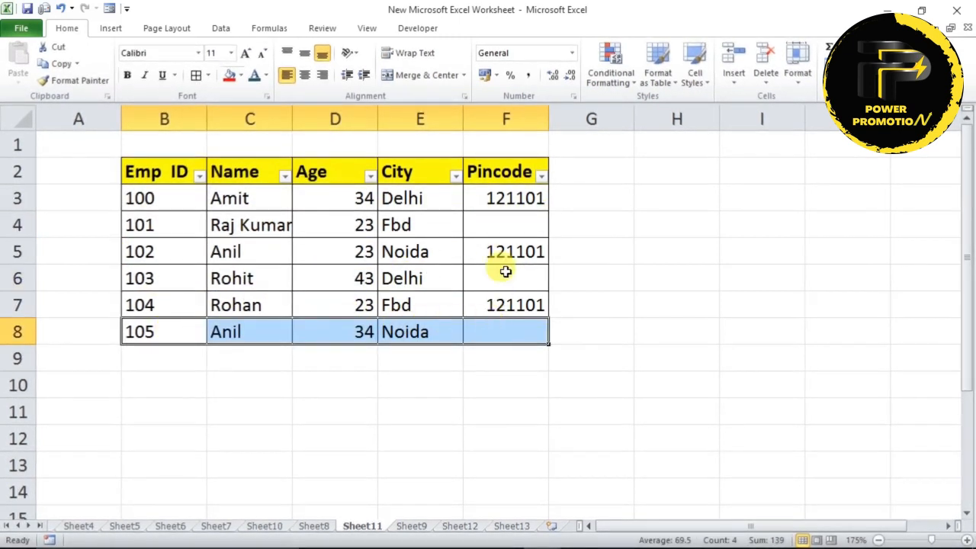
{"action": "left_click", "coordinate": [506, 227]}
{"action": "left_click", "coordinate": [506, 279]}
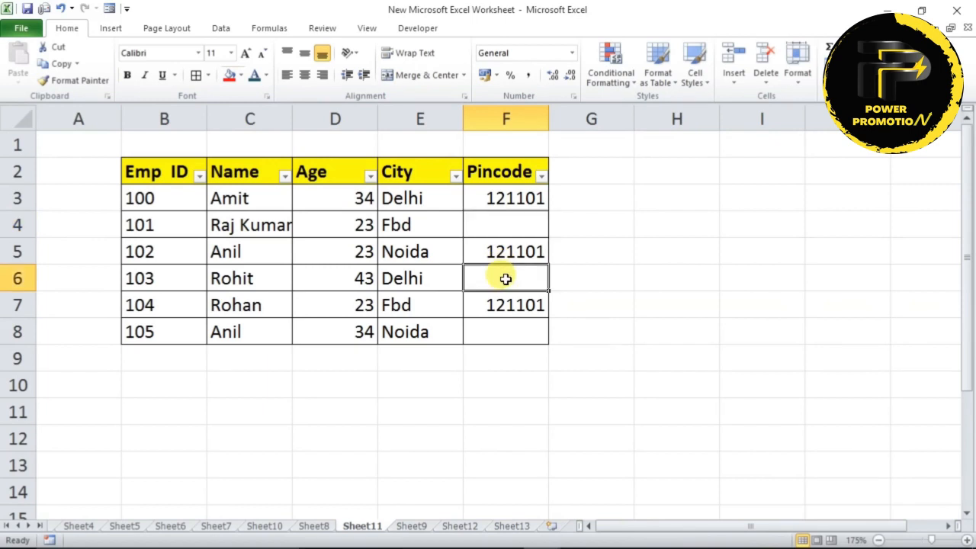
{"action": "left_click", "coordinate": [500, 323]}
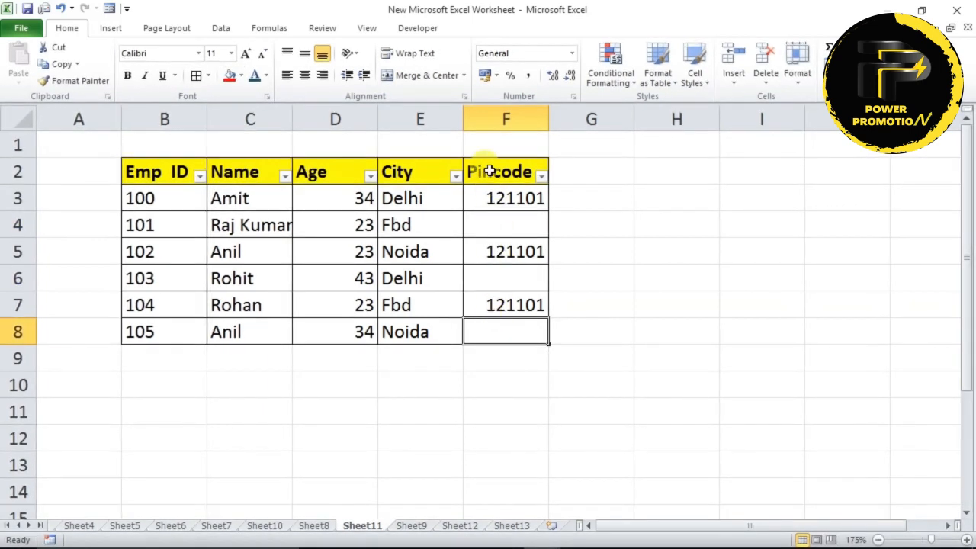
Step: Filter the Pincode column on Sheet11 to show only the (Blanks) entries
{"action": "left_click", "coordinate": [497, 173]}
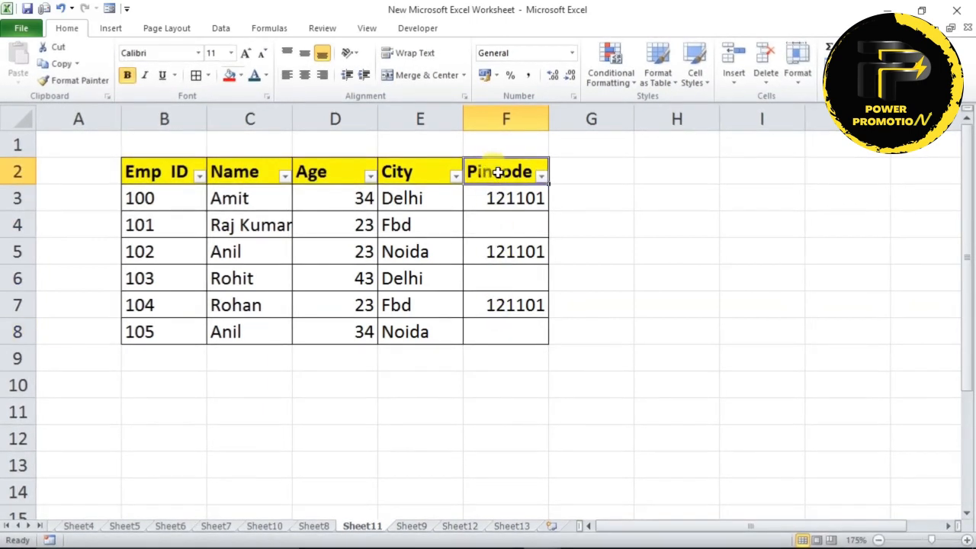
{"action": "left_click", "coordinate": [541, 177]}
{"action": "left_click", "coordinate": [390, 318]}
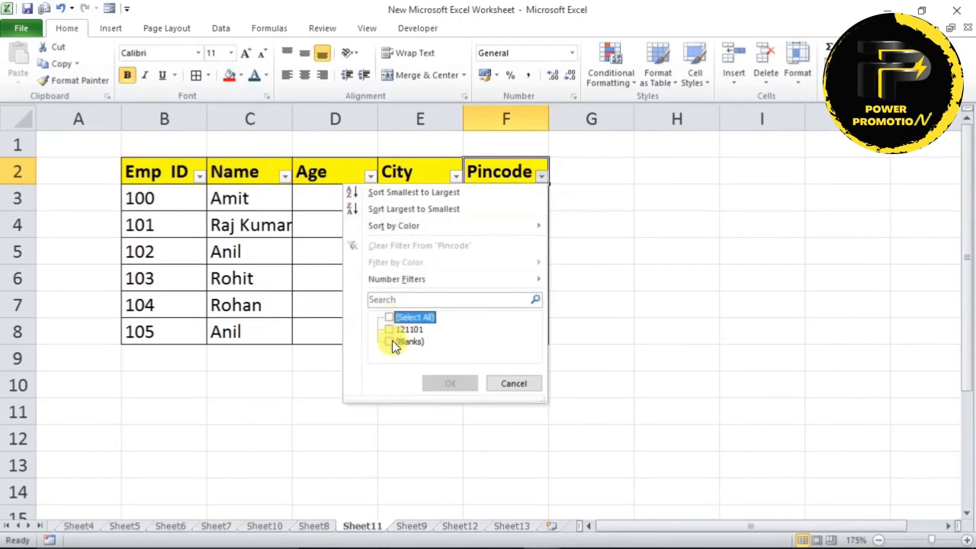
{"action": "left_click", "coordinate": [392, 342]}
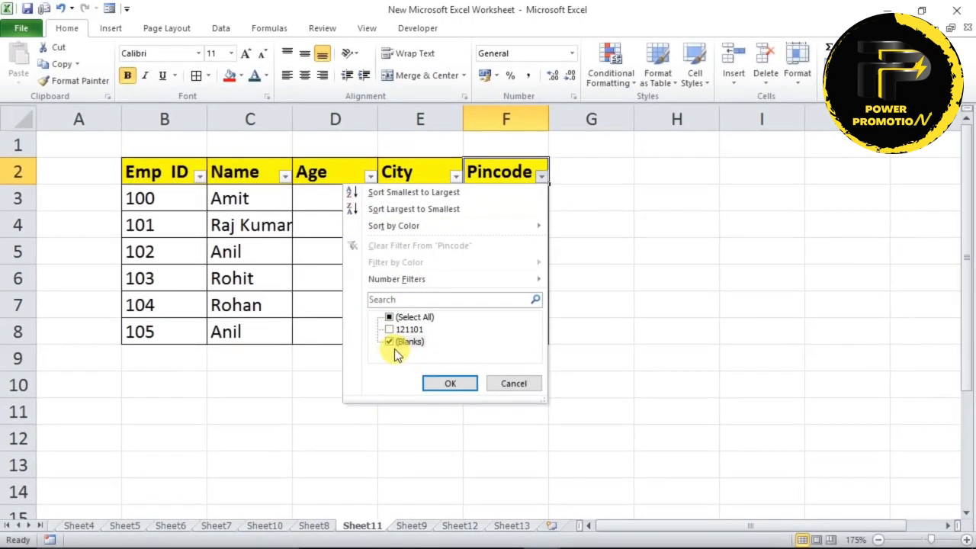
{"action": "left_click", "coordinate": [439, 383]}
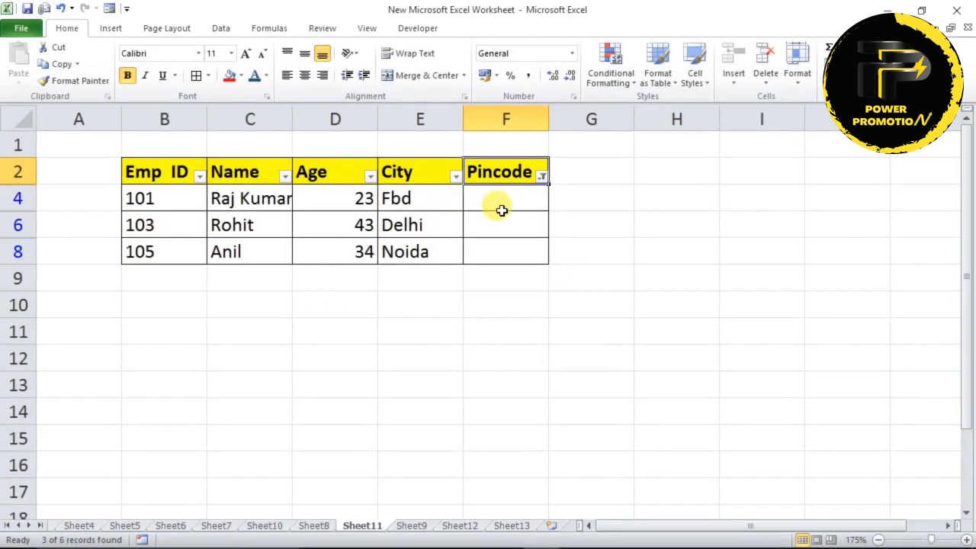
Step: Delete the filtered employee rows with blank pincodes (rows 4, 6 and 8) from the Sheet11 table
{"action": "left_click_drag", "start_coordinate": [17, 198], "coordinate": [17, 252]}
{"action": "right_click", "coordinate": [15, 229]}
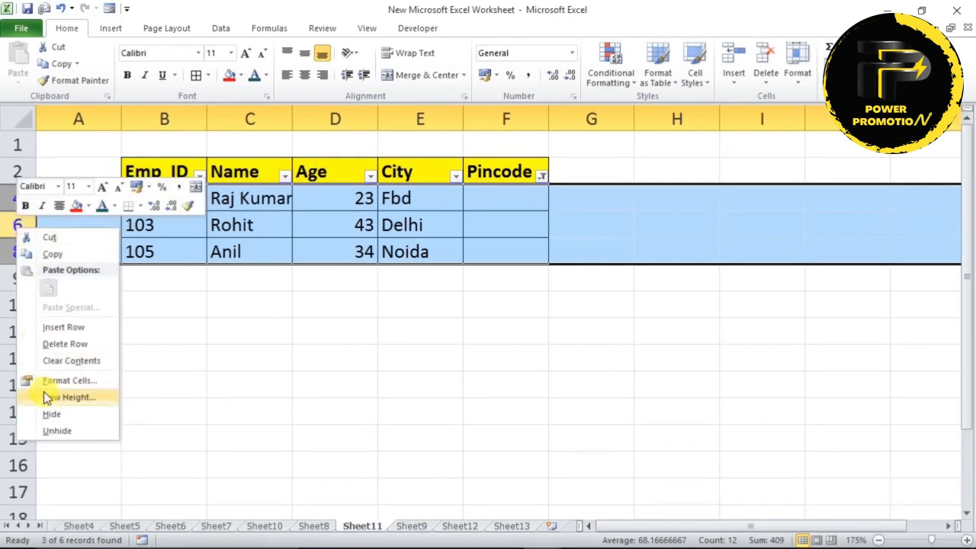
{"action": "left_click", "coordinate": [58, 344]}
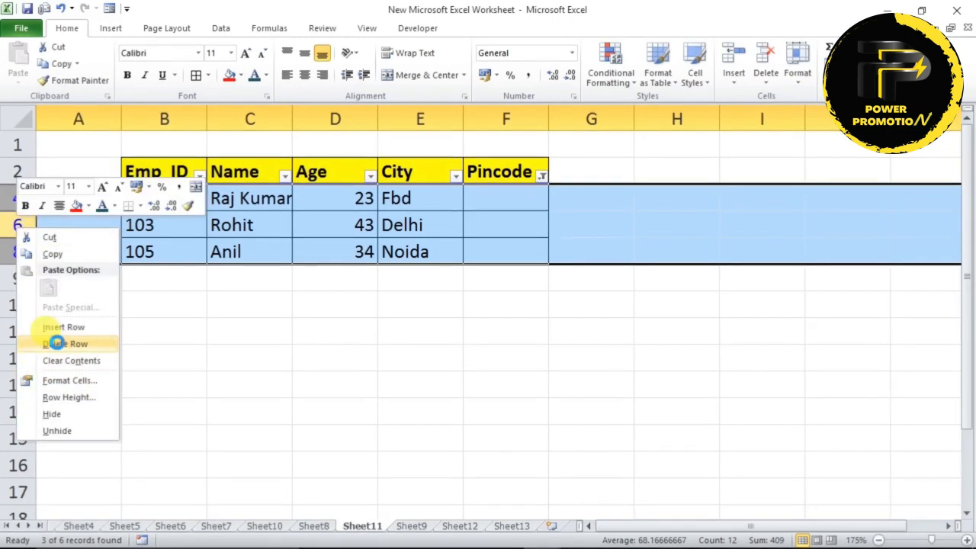
Step: Reset the Pincode filter on Sheet11 to show all remaining entries
{"action": "left_click", "coordinate": [538, 177]}
{"action": "left_click", "coordinate": [396, 319]}
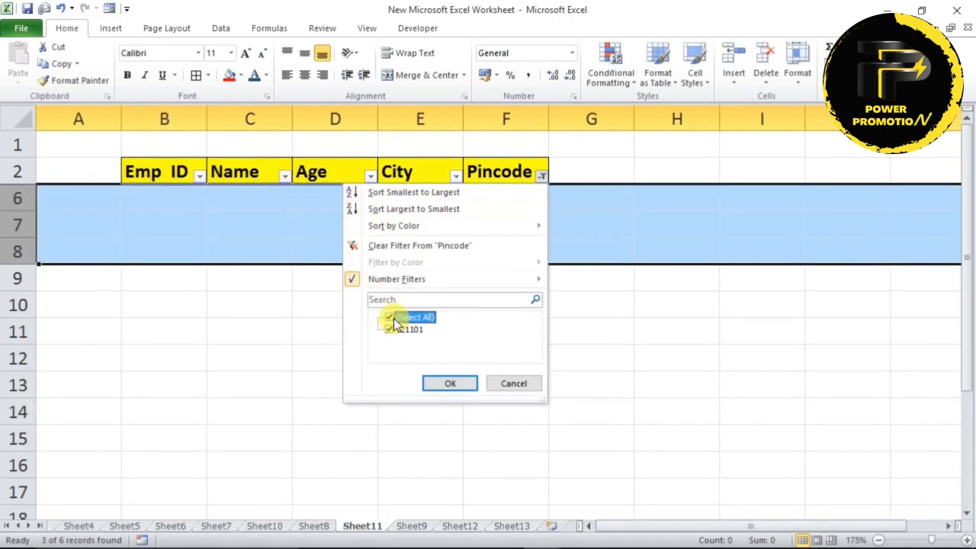
{"action": "left_click", "coordinate": [438, 382]}
{"action": "left_click", "coordinate": [496, 283]}
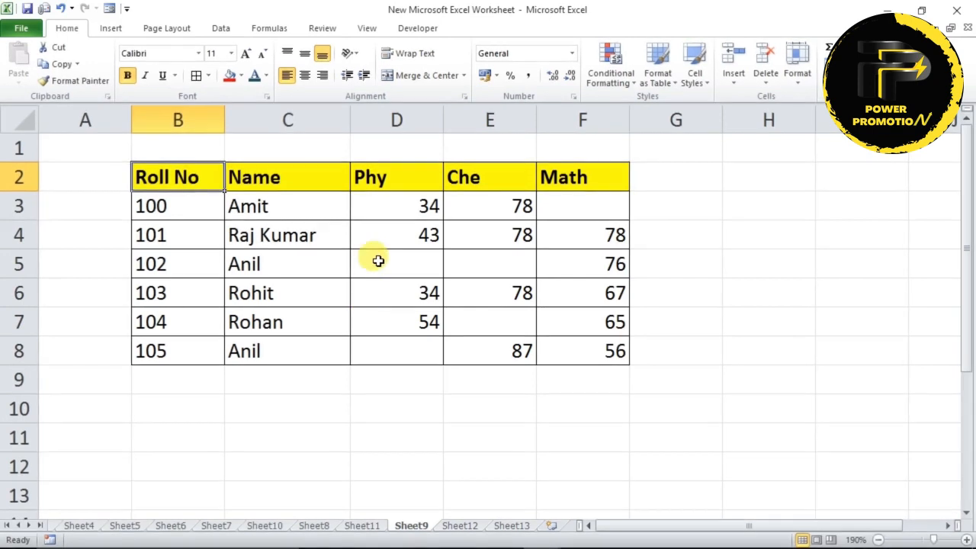
Step: Examine the Phy, Che and Math columns on Sheet9 for students with missing marks
{"action": "left_click", "coordinate": [377, 260]}
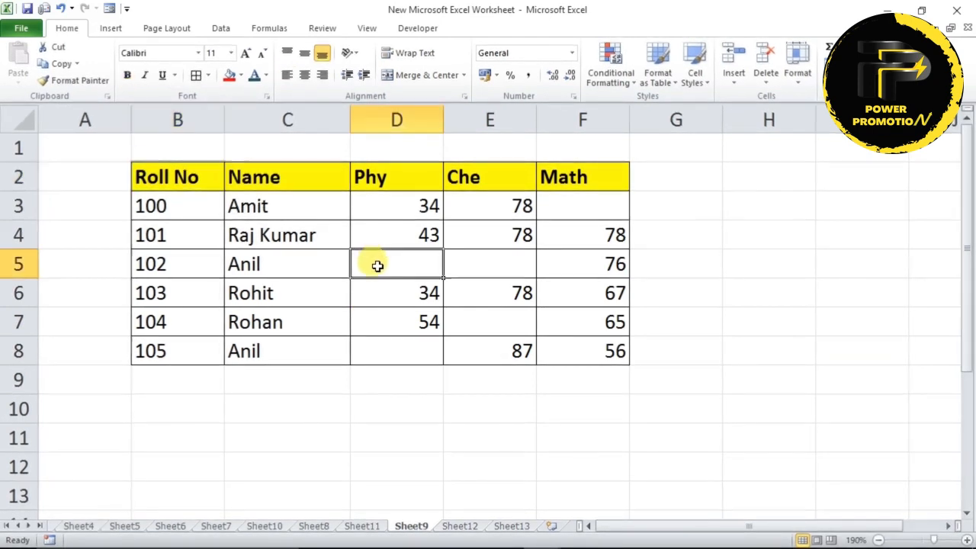
{"action": "left_click", "coordinate": [393, 350]}
{"action": "left_click", "coordinate": [495, 263]}
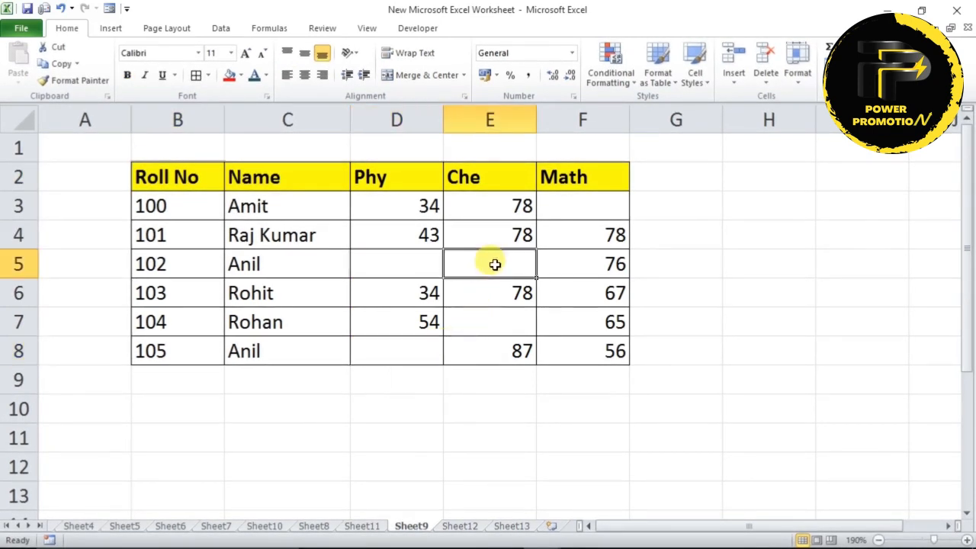
{"action": "left_click", "coordinate": [576, 216]}
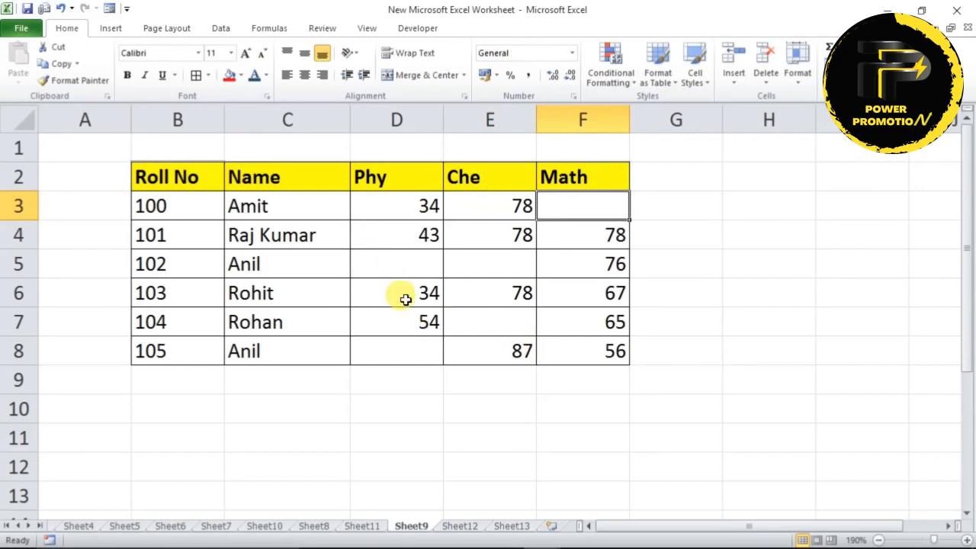
{"action": "left_click", "coordinate": [399, 260]}
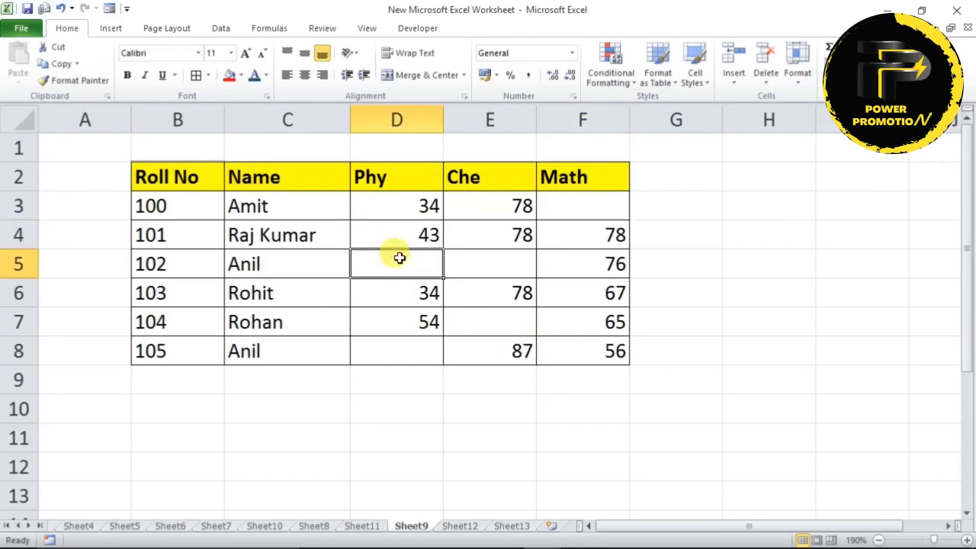
{"action": "left_click", "coordinate": [462, 263]}
{"action": "left_click", "coordinate": [408, 260]}
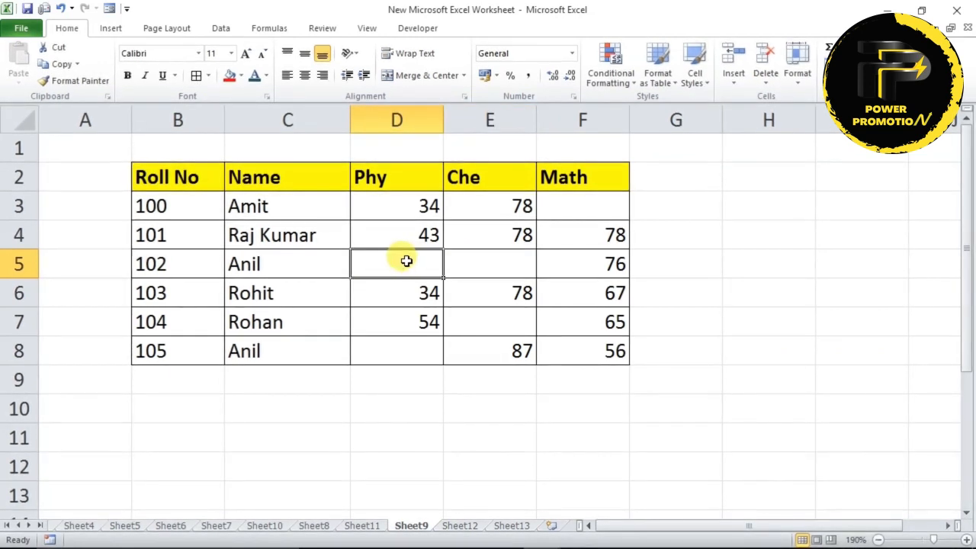
Step: Select only the blank cells within the marks range D3:F8 on Sheet9 using Go To Special with Blanks
{"action": "left_click_drag", "start_coordinate": [364, 203], "coordinate": [567, 338]}
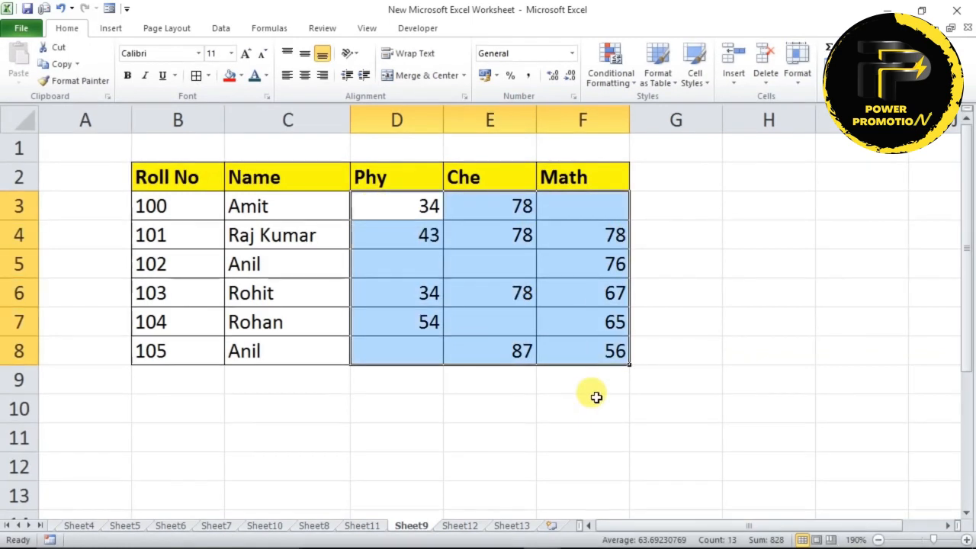
{"action": "key", "text": "ctrl+g"}
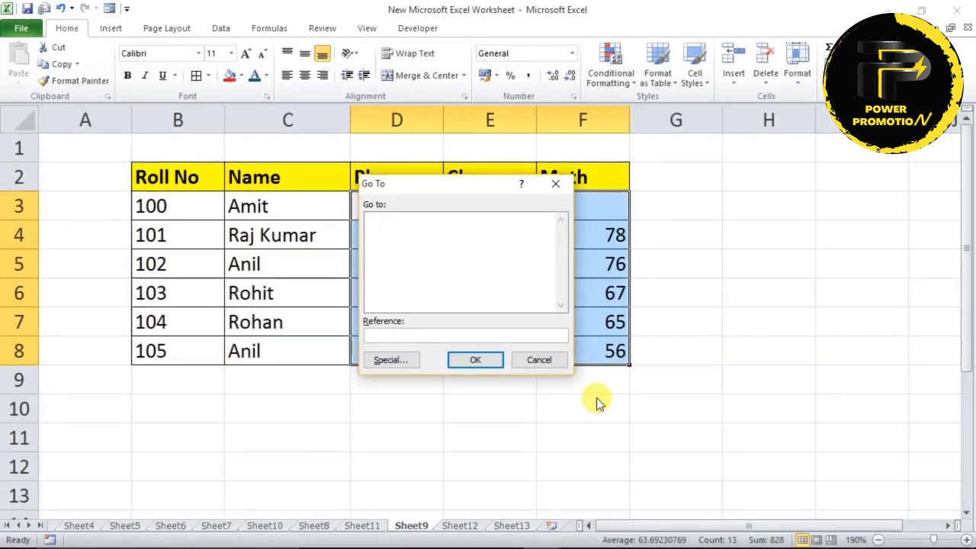
{"action": "left_click", "coordinate": [389, 360]}
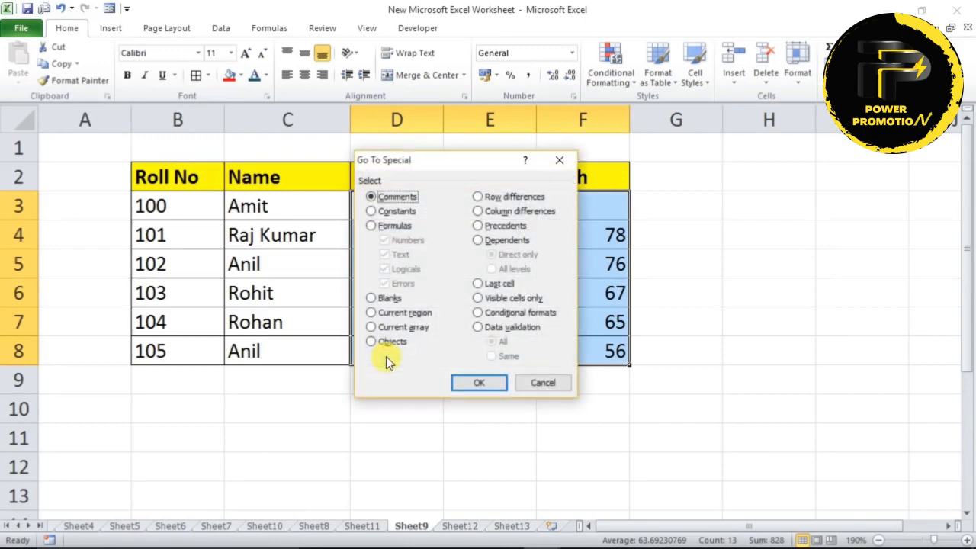
{"action": "left_click", "coordinate": [385, 298]}
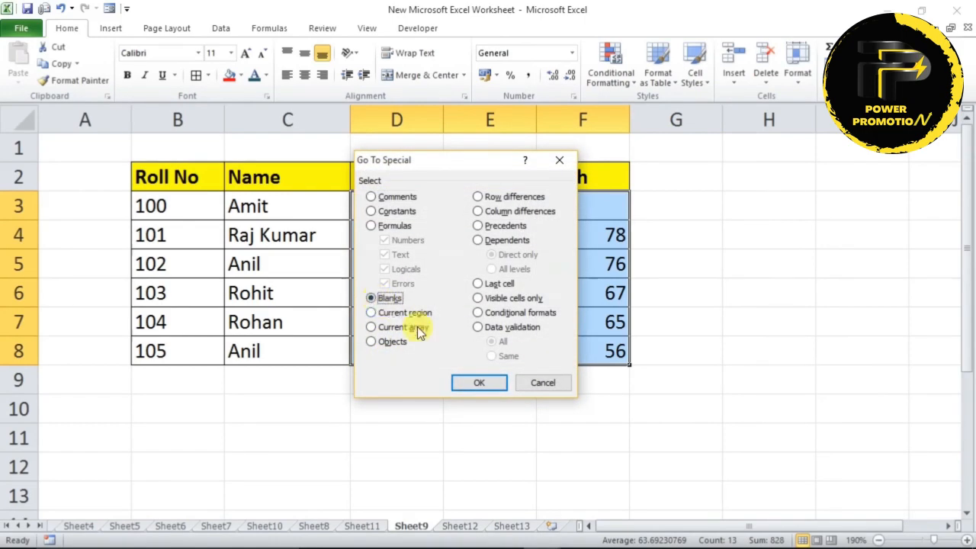
{"action": "left_click", "coordinate": [479, 383]}
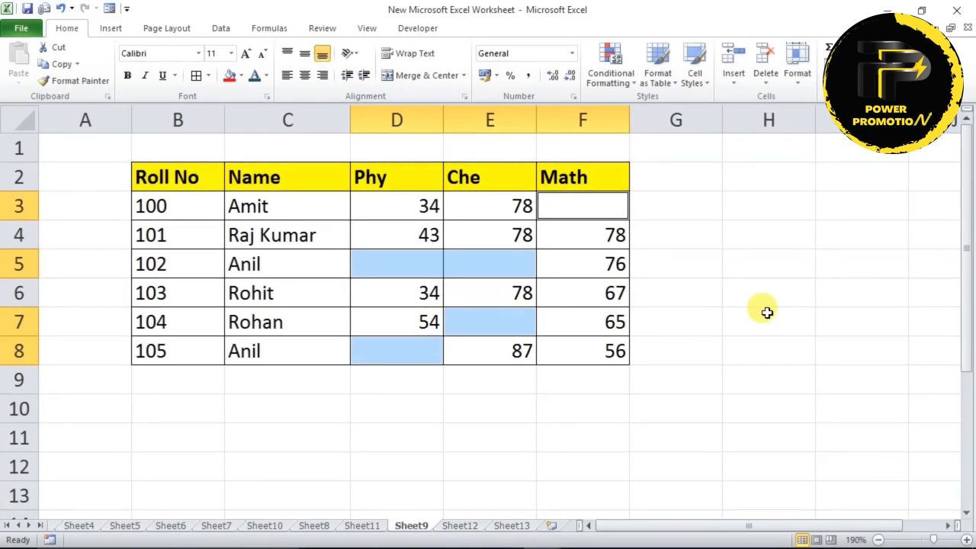
Step: Fill all selected blank marks cells with "A" at once
{"action": "type", "text": "A"}
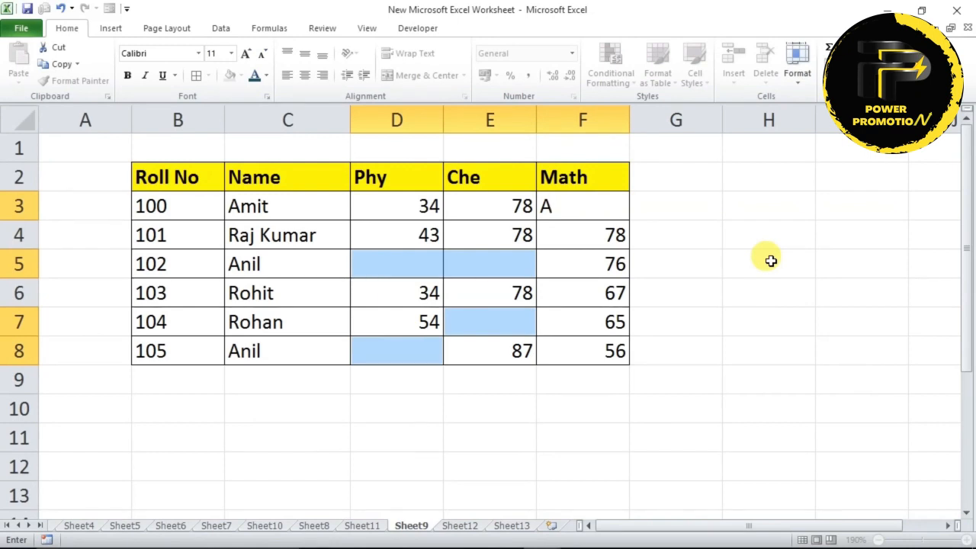
{"action": "key", "text": "ctrl+Return"}
{"action": "left_click_drag", "start_coordinate": [687, 293], "coordinate": [572, 295]}
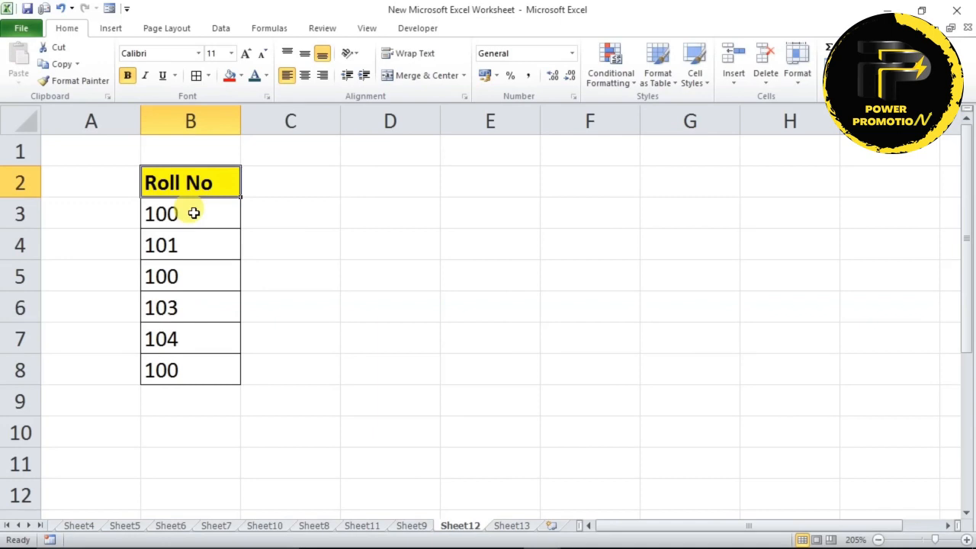
Step: Remove the duplicate roll numbers from B3:B8 on Sheet12, checking the Roll No column
{"action": "left_click_drag", "start_coordinate": [194, 213], "coordinate": [192, 358]}
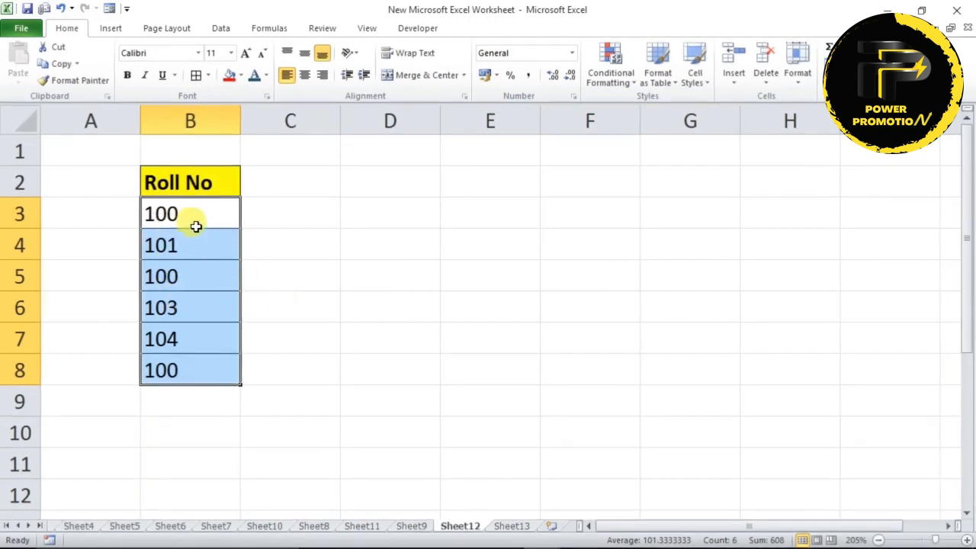
{"action": "left_click", "coordinate": [224, 31]}
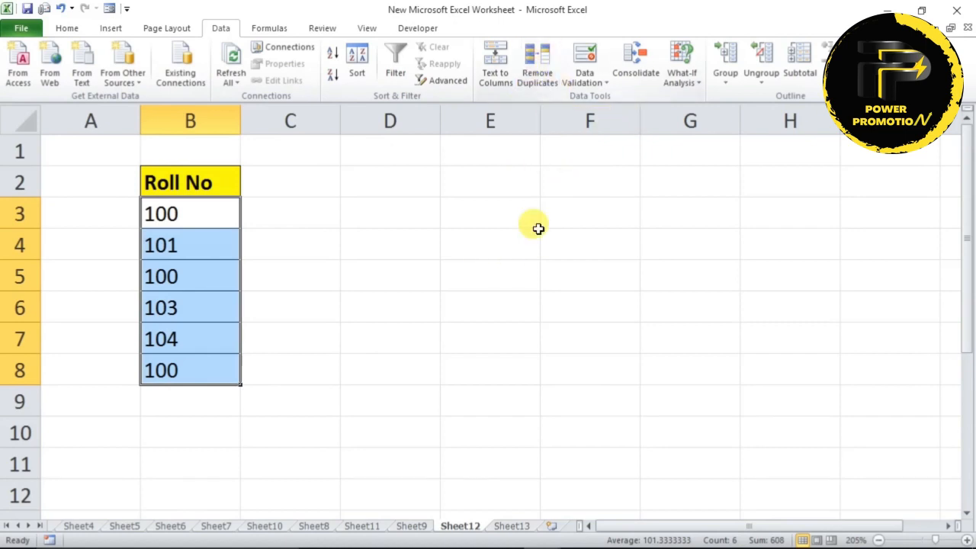
{"action": "left_click", "coordinate": [531, 62]}
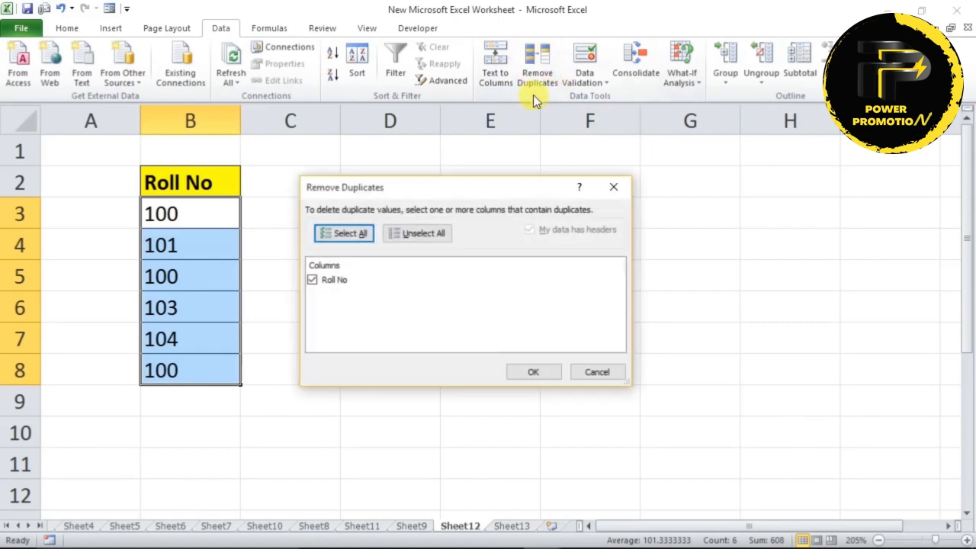
{"action": "left_click", "coordinate": [540, 369]}
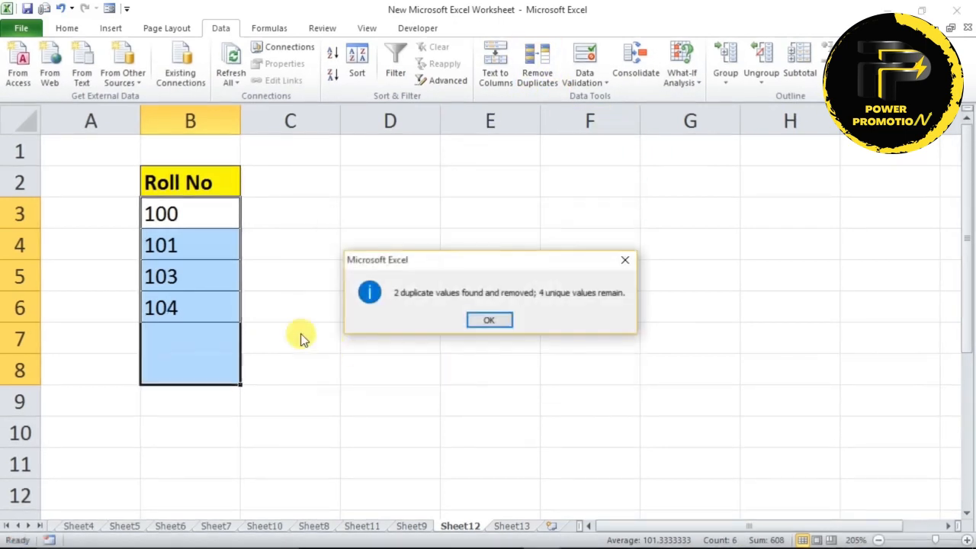
{"action": "left_click", "coordinate": [485, 321]}
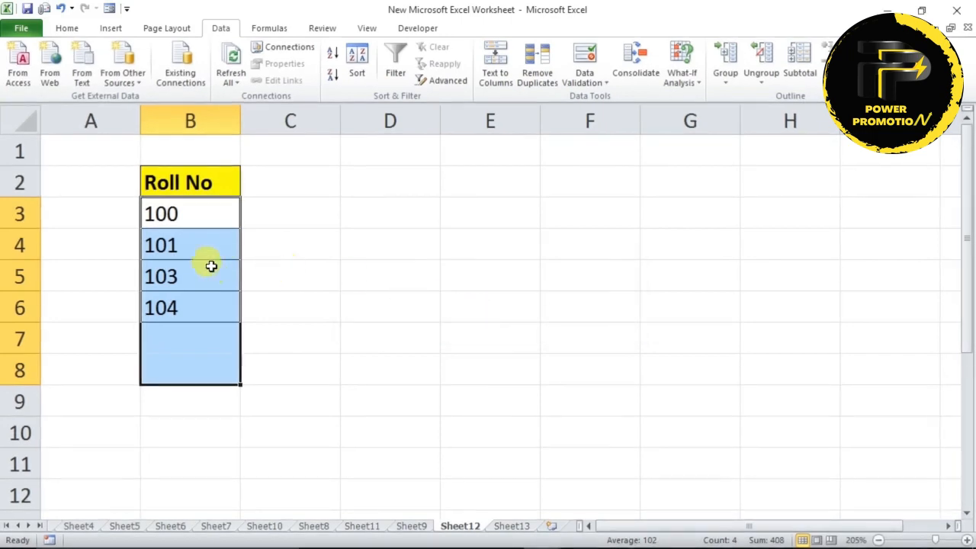
{"action": "left_click", "coordinate": [200, 196]}
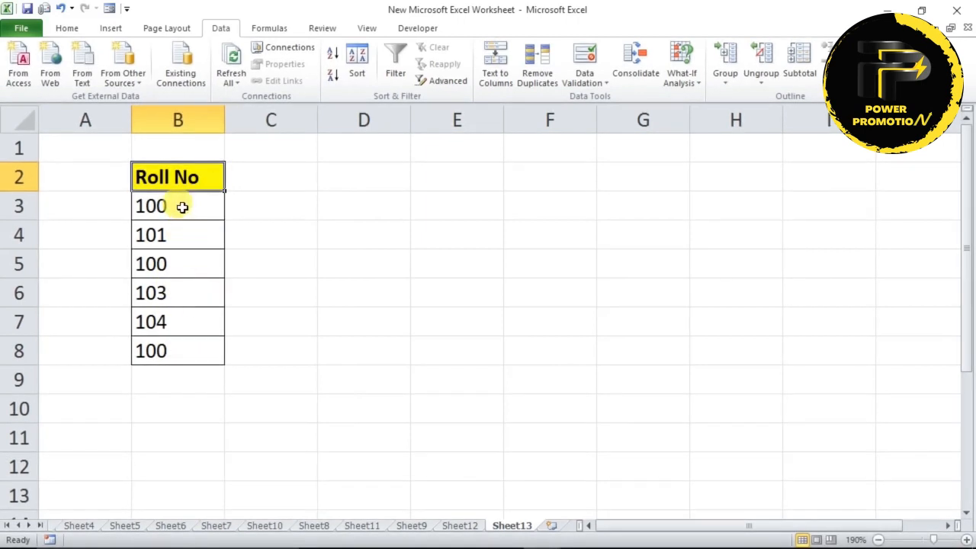
Step: Highlight duplicate roll numbers in B3:B8 on Sheet13 with a Duplicate Values rule using Yellow Fill with Dark Yellow Text
{"action": "left_click_drag", "start_coordinate": [183, 206], "coordinate": [173, 339]}
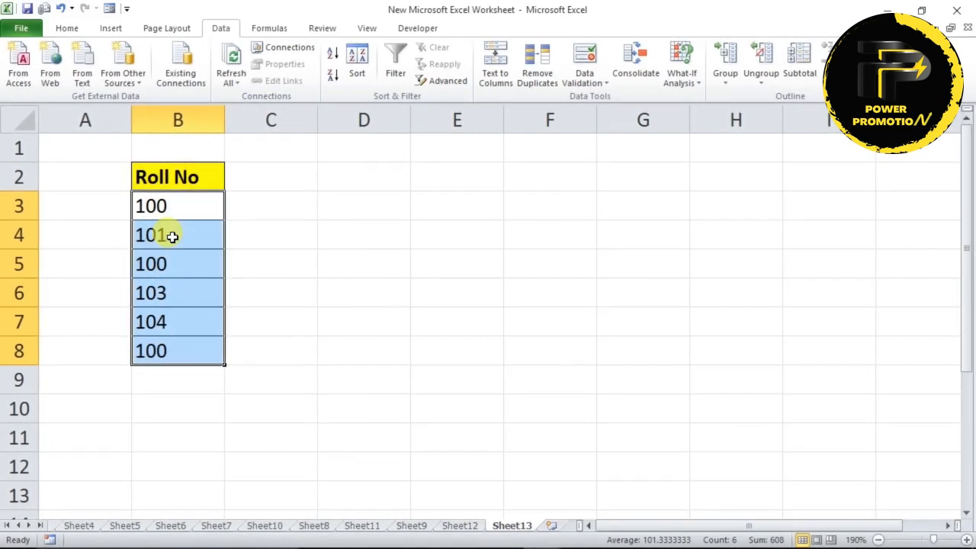
{"action": "left_click", "coordinate": [67, 28]}
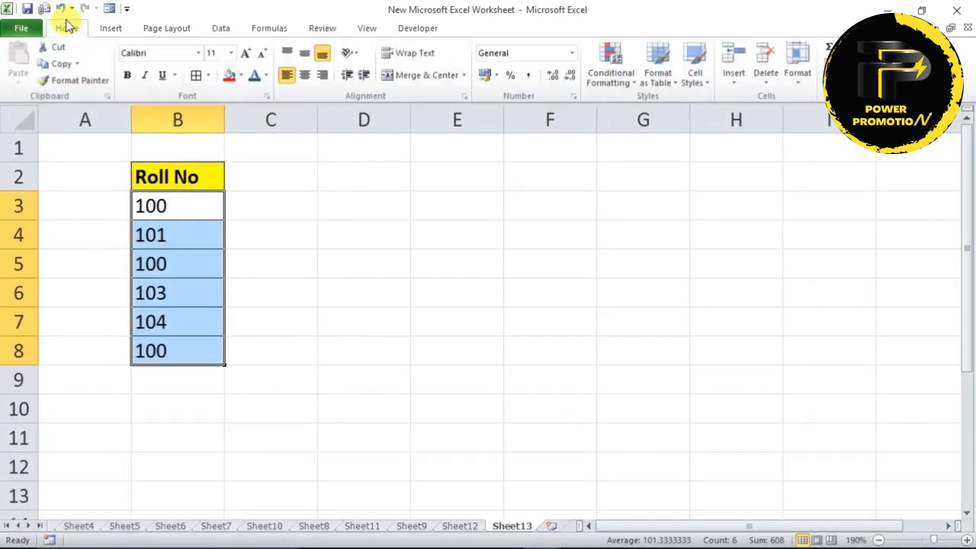
{"action": "left_click", "coordinate": [622, 77]}
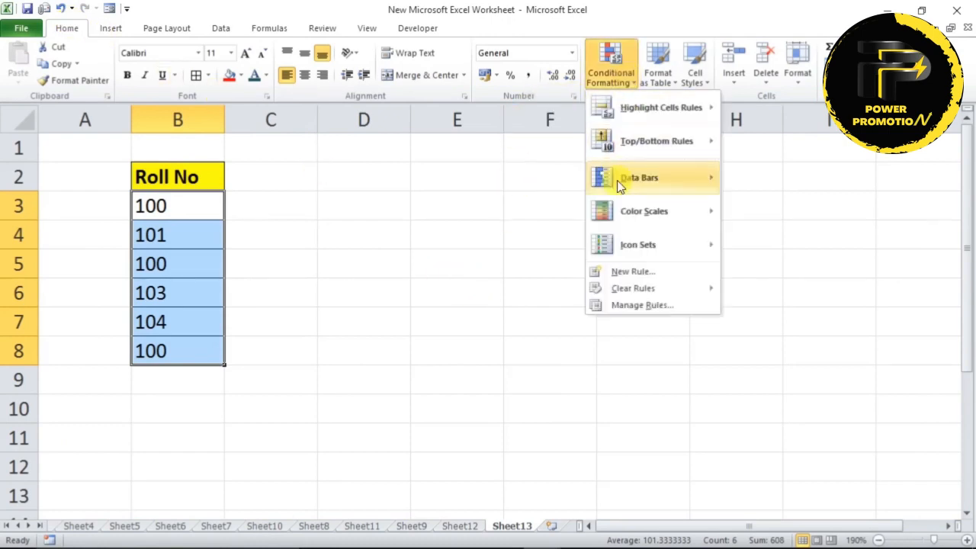
{"action": "mouse_move", "coordinate": [663, 103]}
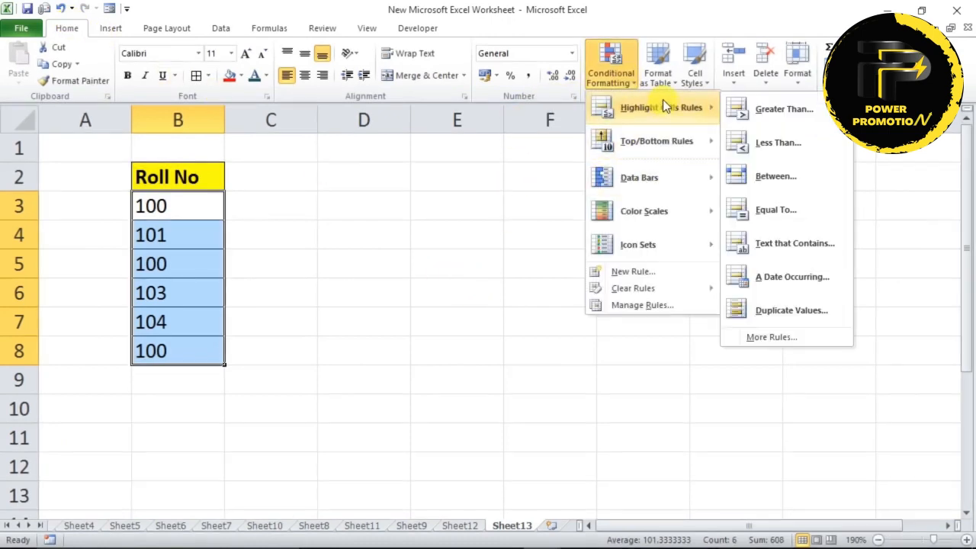
{"action": "left_click", "coordinate": [793, 309]}
{"action": "left_click", "coordinate": [585, 289]}
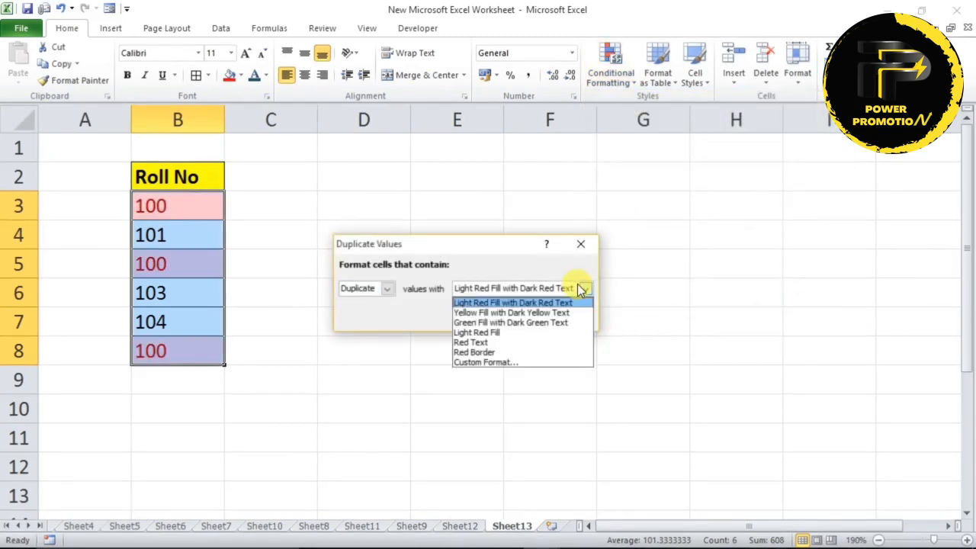
{"action": "left_click", "coordinate": [500, 312]}
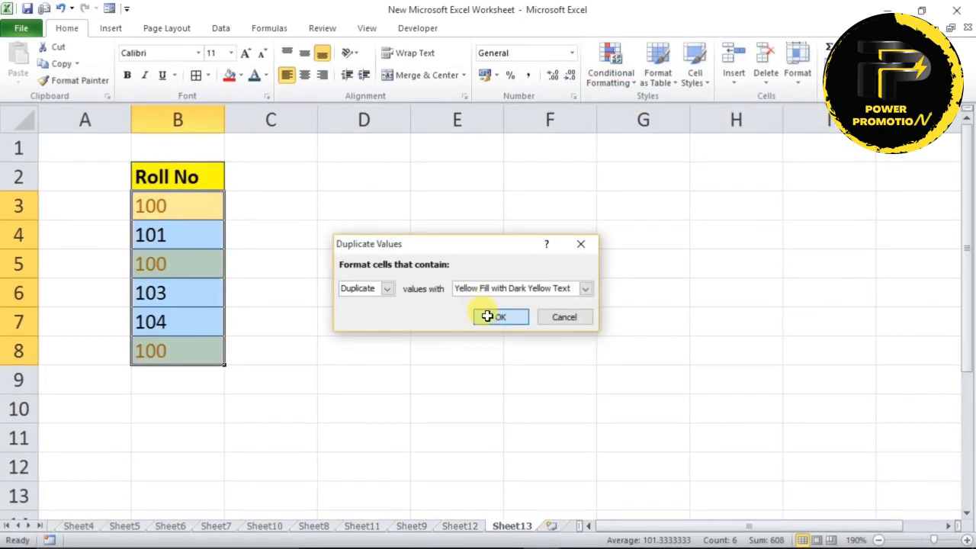
{"action": "left_click", "coordinate": [488, 318]}
{"action": "left_click", "coordinate": [211, 303]}
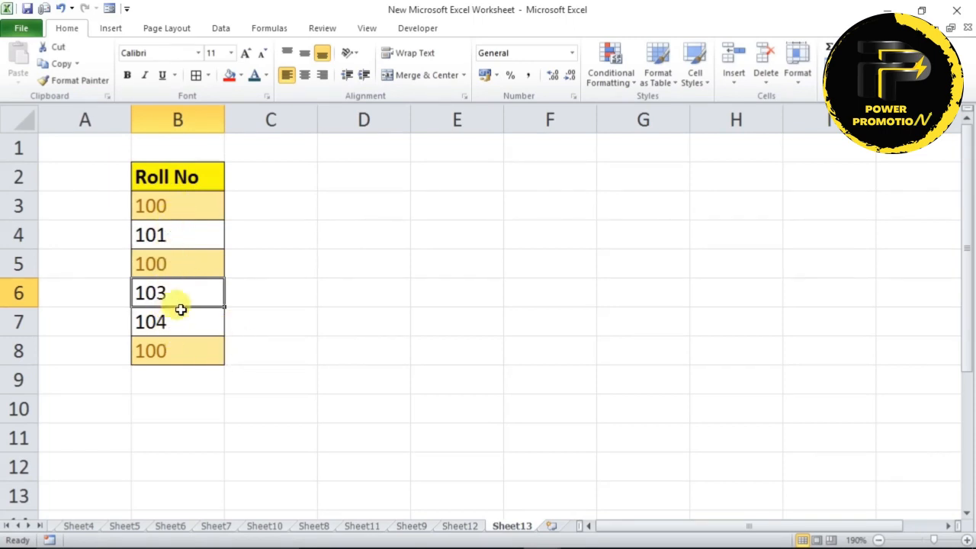
Step: Clear the roll numbers in B3:B8 on Sheet13 and enter 1, 2 and 1 in B3:B5 to test the duplicate highlighting
{"action": "left_click_drag", "start_coordinate": [184, 209], "coordinate": [183, 355]}
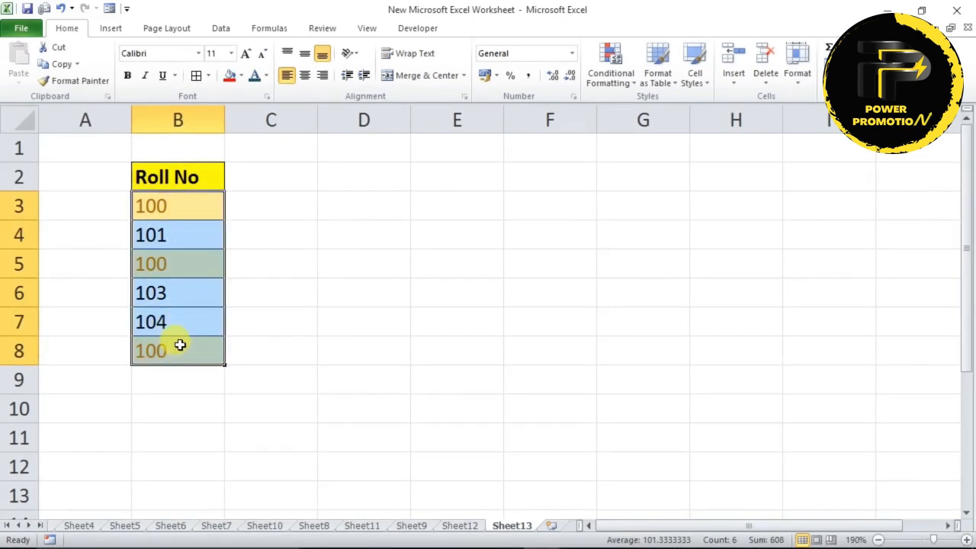
{"action": "key", "text": "Delete"}
{"action": "left_click", "coordinate": [168, 208]}
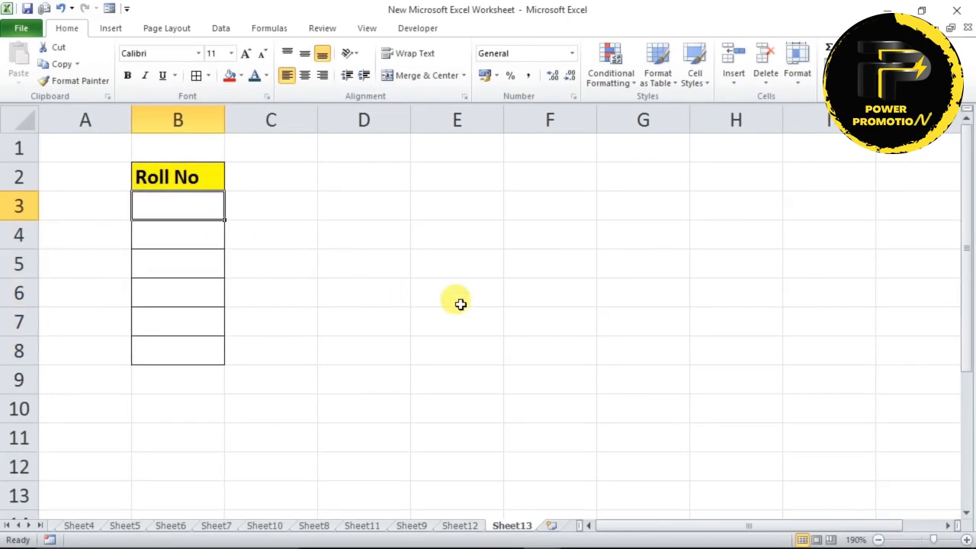
{"action": "type", "text": "1"}
{"action": "key", "text": "Return"}
{"action": "type", "text": "2"}
{"action": "key", "text": "Return"}
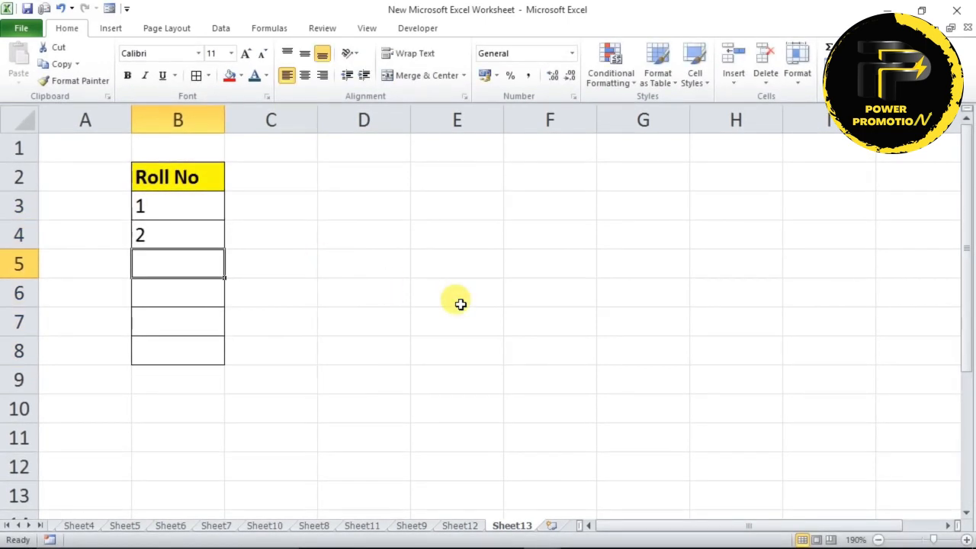
{"action": "type", "text": "1"}
{"action": "key", "text": "Return"}
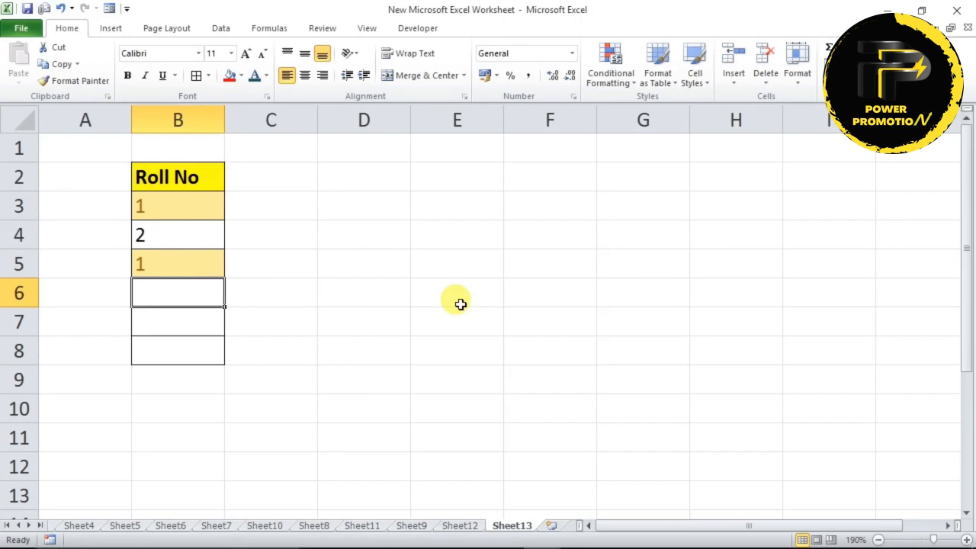
{"action": "left_click", "coordinate": [191, 176]}
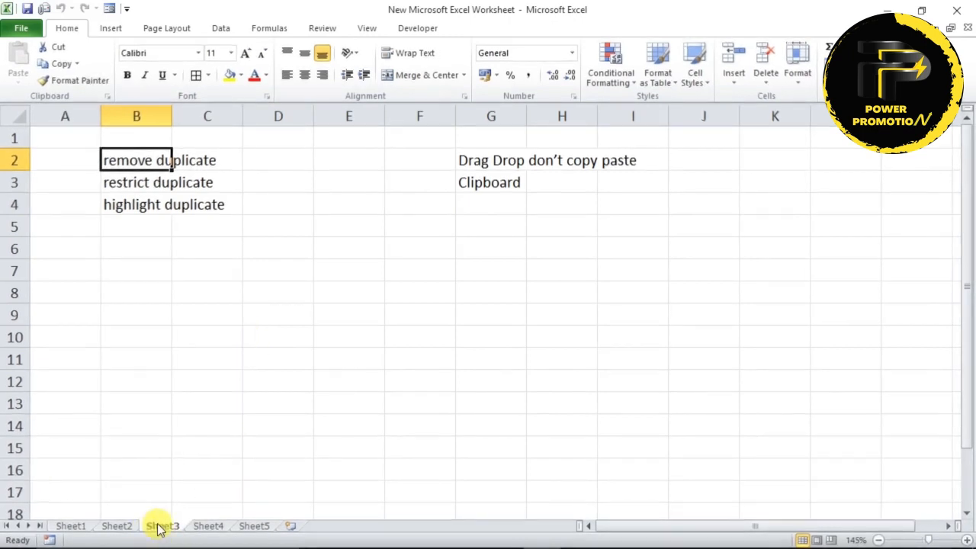
Step: Copy Sheet3 into a new book, with the option to create a copy turned on
{"action": "left_click_drag", "start_coordinate": [160, 526], "coordinate": [157, 518]}
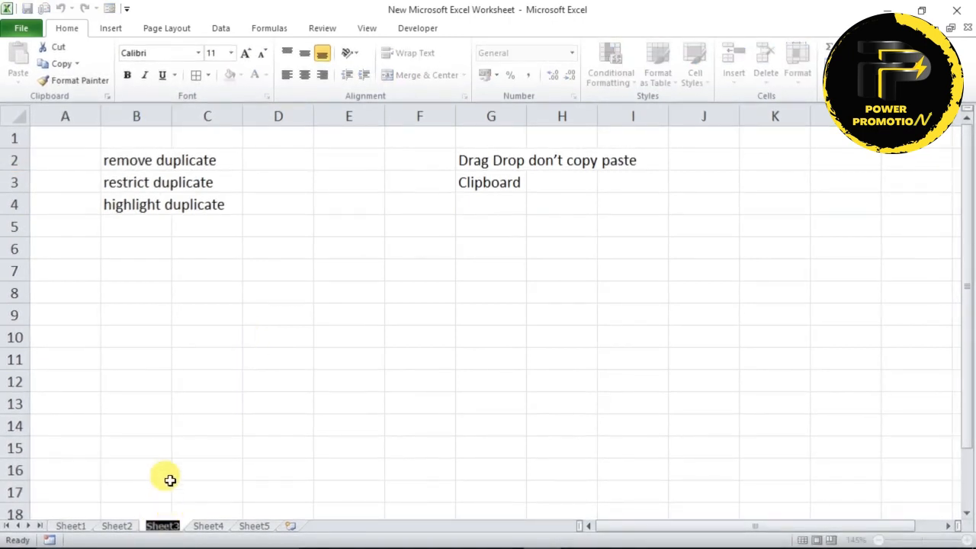
{"action": "left_click", "coordinate": [167, 476]}
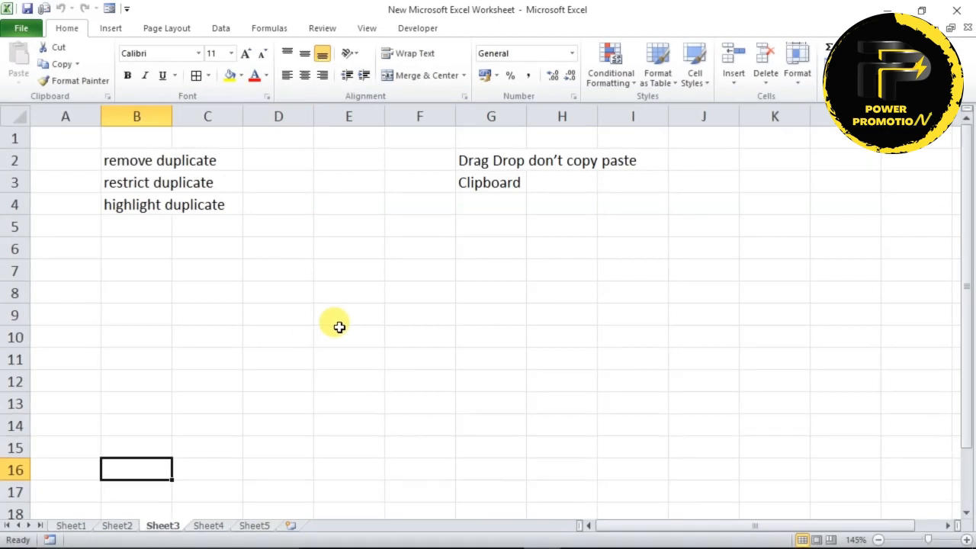
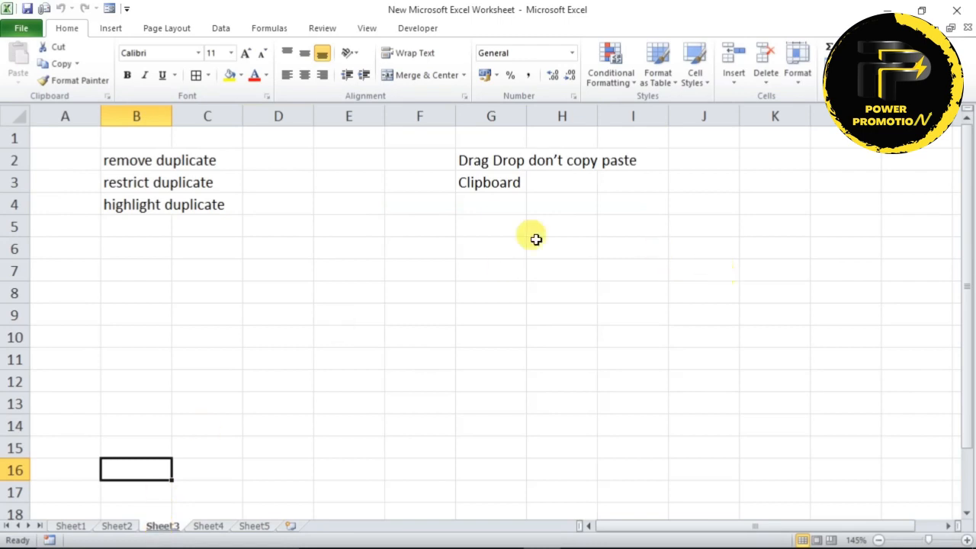
{"action": "right_click", "coordinate": [163, 528]}
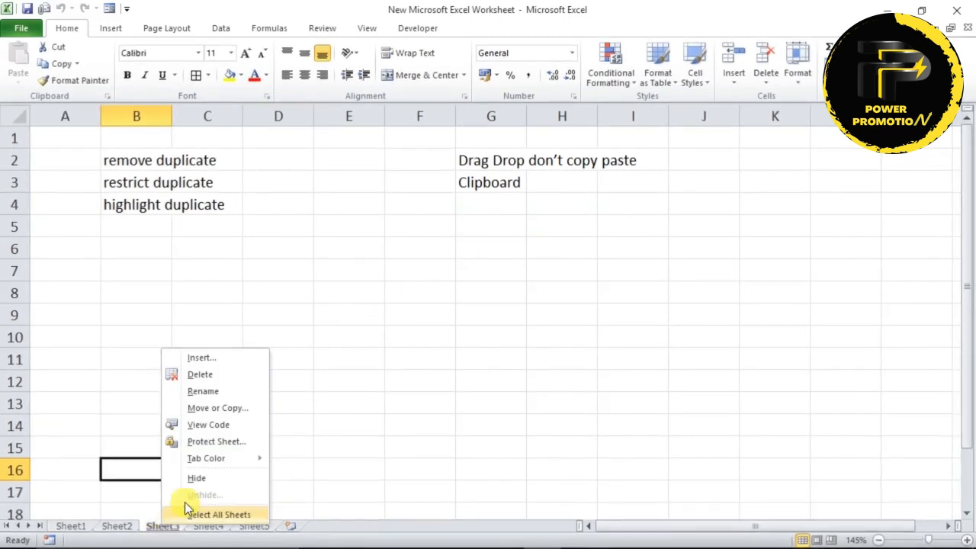
{"action": "left_click", "coordinate": [212, 410]}
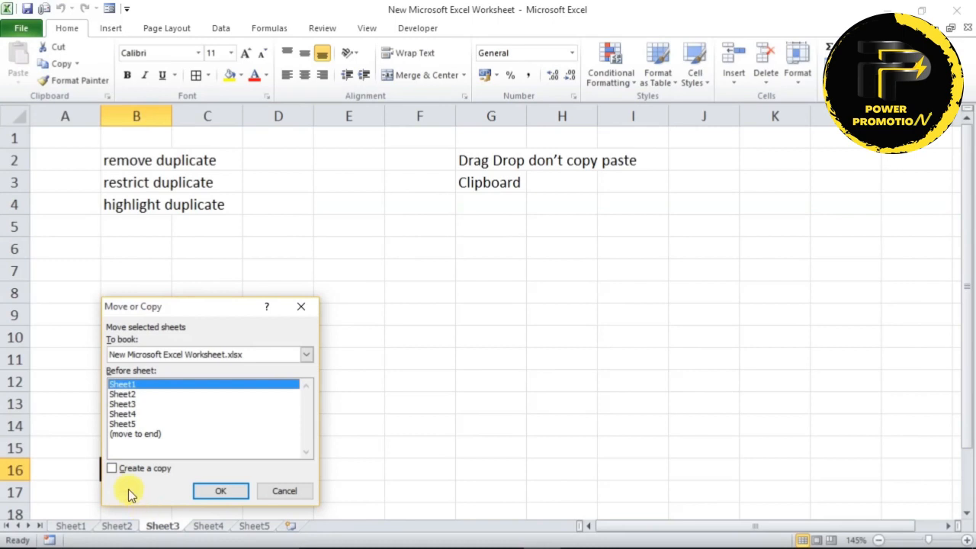
{"action": "left_click", "coordinate": [112, 469]}
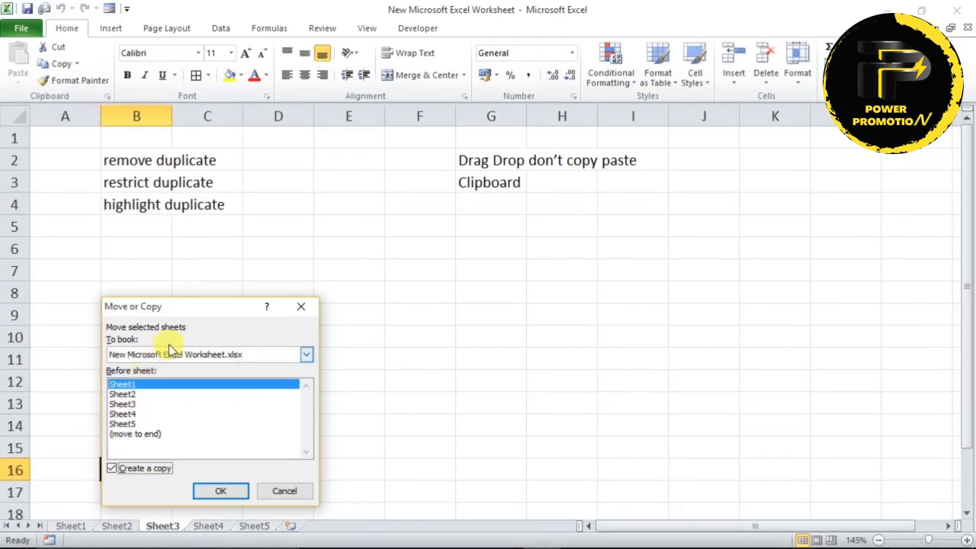
{"action": "left_click", "coordinate": [305, 355]}
{"action": "left_click", "coordinate": [131, 369]}
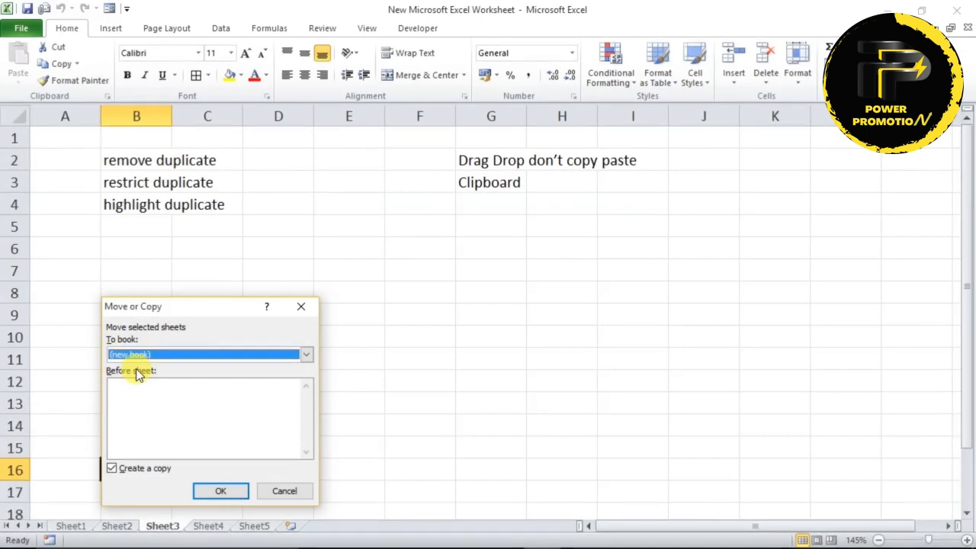
{"action": "left_click", "coordinate": [218, 489]}
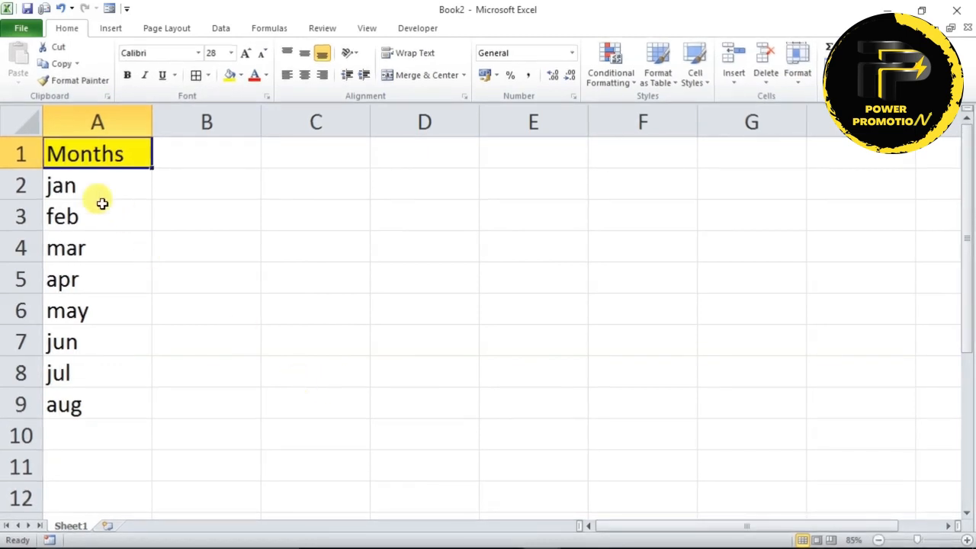
{"action": "left_click_drag", "start_coordinate": [89, 187], "coordinate": [87, 403]}
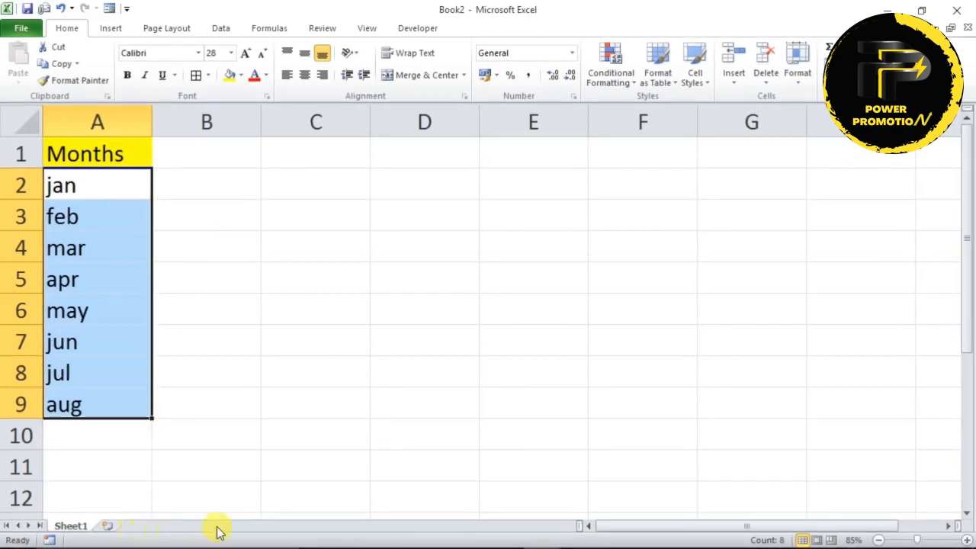
{"action": "left_click", "coordinate": [98, 258]}
{"action": "left_click", "coordinate": [86, 310]}
{"action": "left_click", "coordinate": [85, 368]}
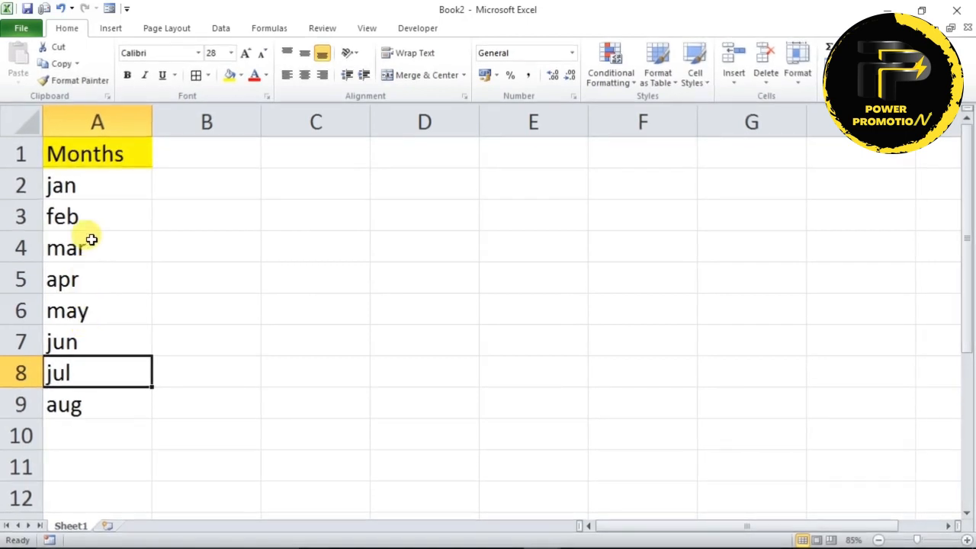
Step: Create a PivotTable from the Months list in A1:A9 on the existing worksheet, located at C1
{"action": "left_click", "coordinate": [99, 155]}
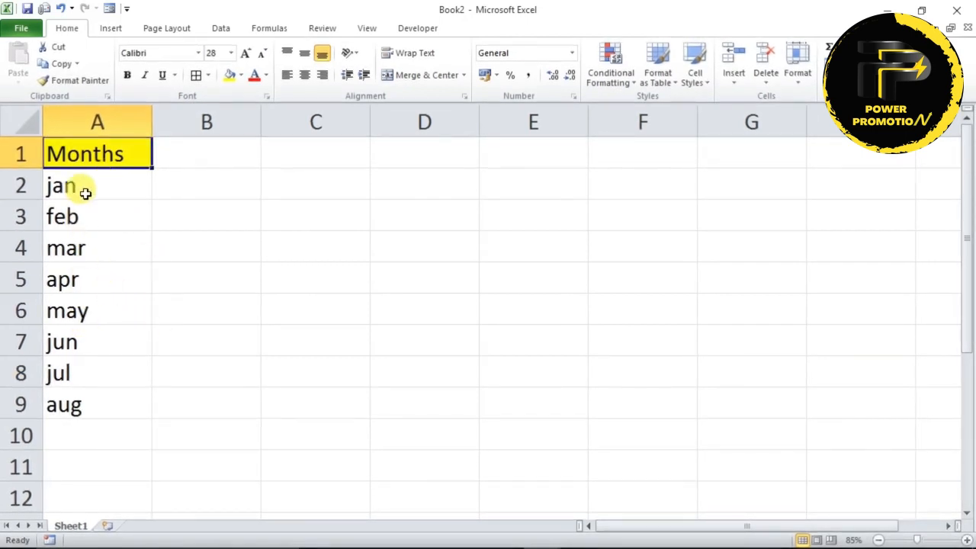
{"action": "left_click_drag", "start_coordinate": [85, 187], "coordinate": [76, 404]}
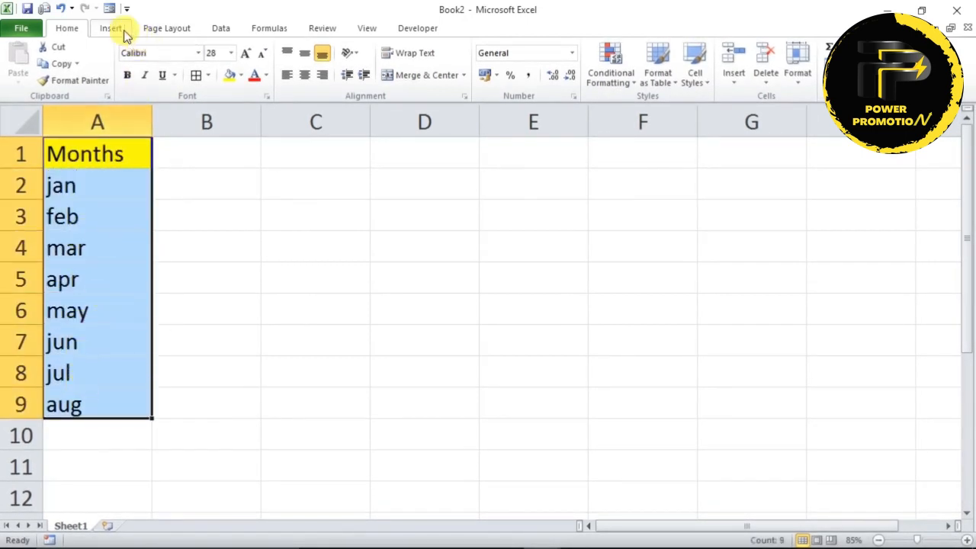
{"action": "left_click", "coordinate": [113, 28]}
{"action": "left_click", "coordinate": [42, 83]}
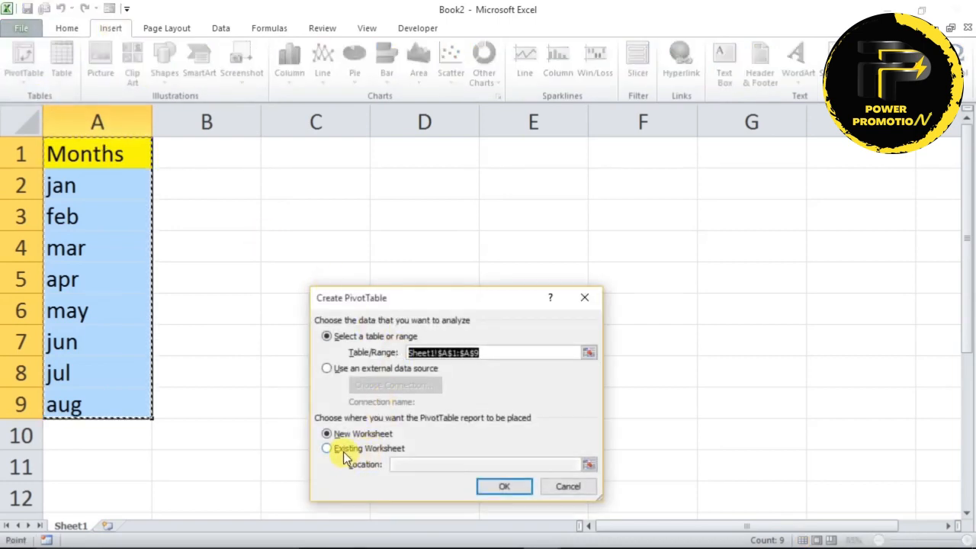
{"action": "left_click", "coordinate": [343, 449]}
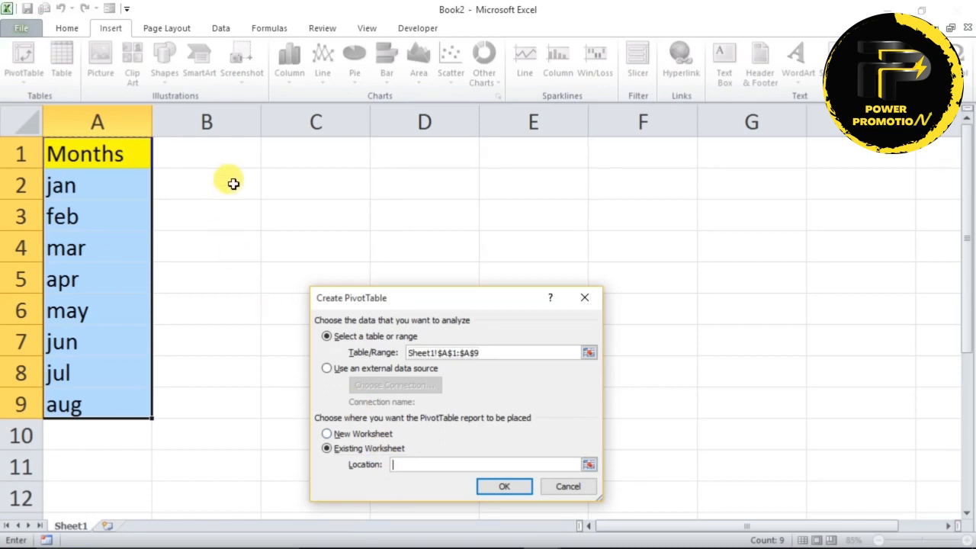
{"action": "left_click", "coordinate": [270, 152]}
{"action": "left_click", "coordinate": [509, 491]}
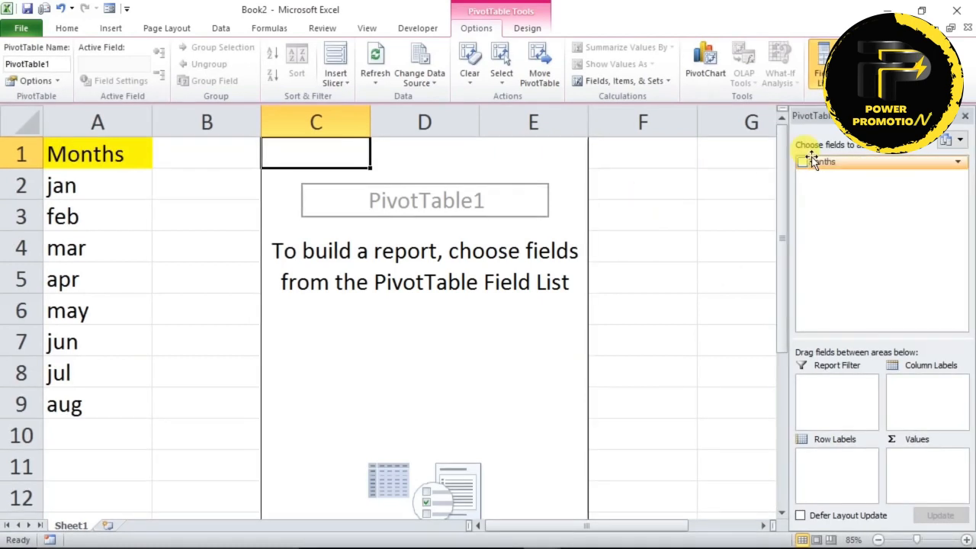
Step: Add the Months field to the PivotTable's report filter and generate a separate sheet per month with Show Report Filter Pages
{"action": "left_click_drag", "start_coordinate": [810, 161], "coordinate": [826, 398]}
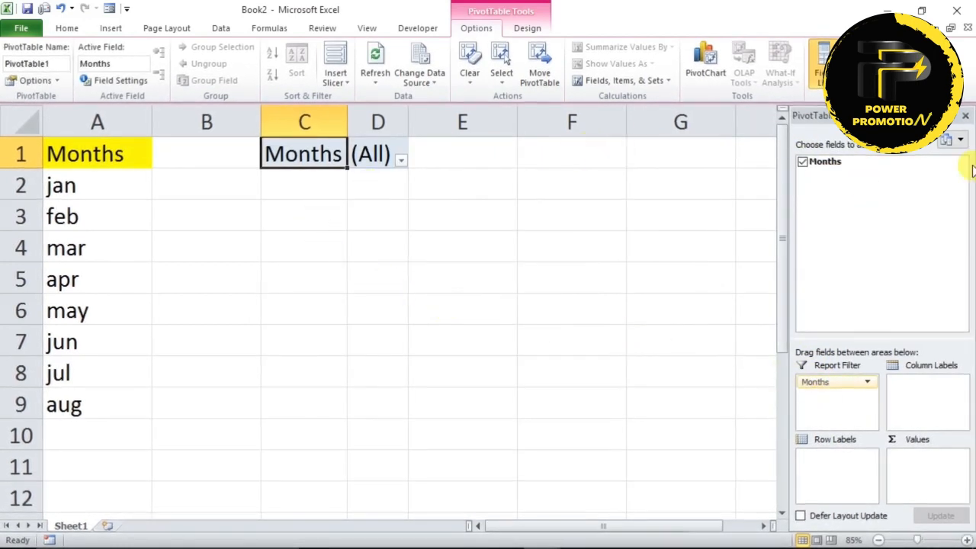
{"action": "left_click", "coordinate": [966, 119]}
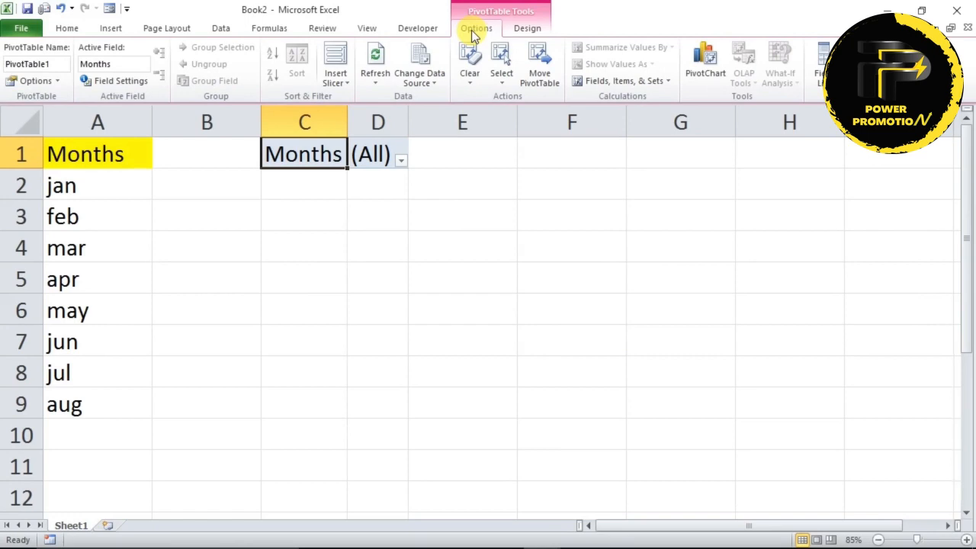
{"action": "left_click", "coordinate": [55, 81]}
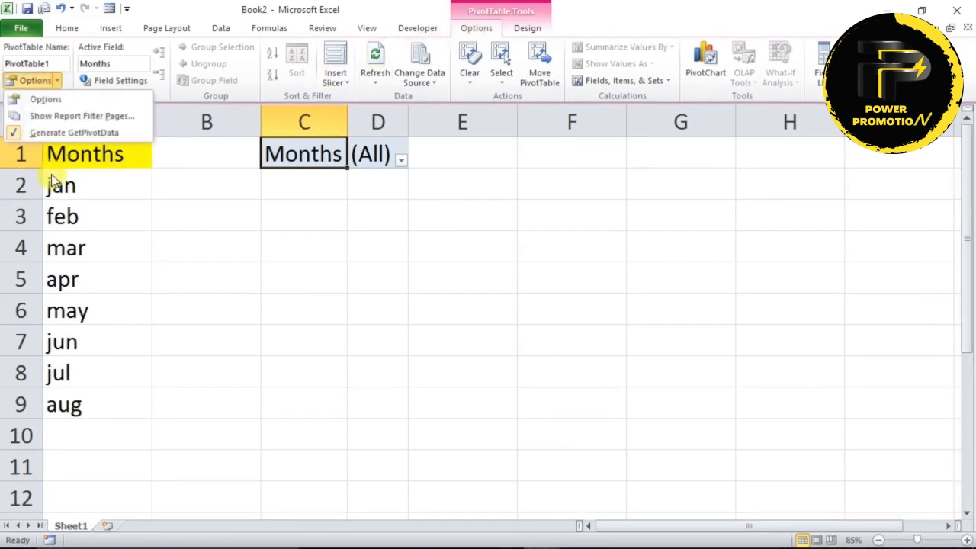
{"action": "left_click", "coordinate": [101, 117]}
{"action": "left_click", "coordinate": [455, 457]}
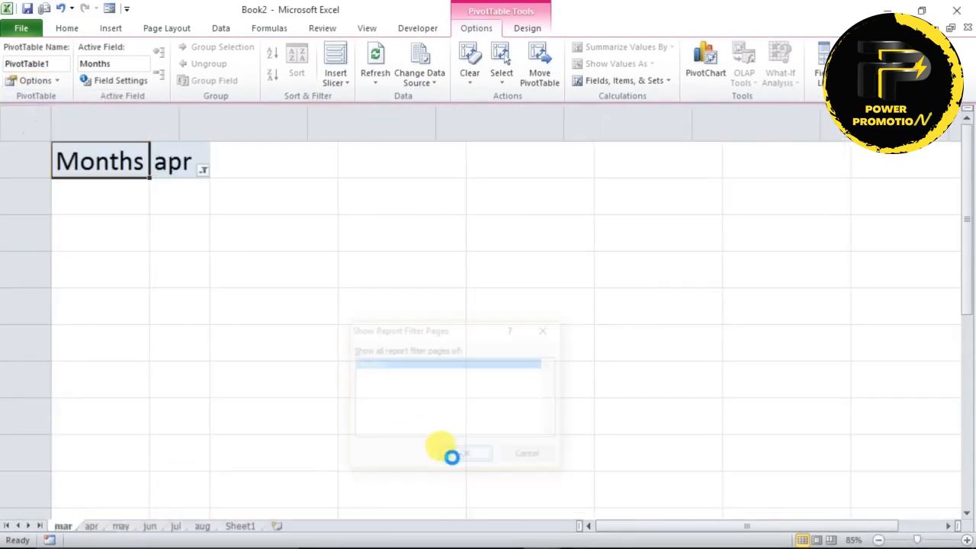
Step: Look through the month sheets from feb to jul and check the Months filter choices on the jul sheet
{"action": "left_click", "coordinate": [90, 526]}
{"action": "left_click", "coordinate": [117, 527]}
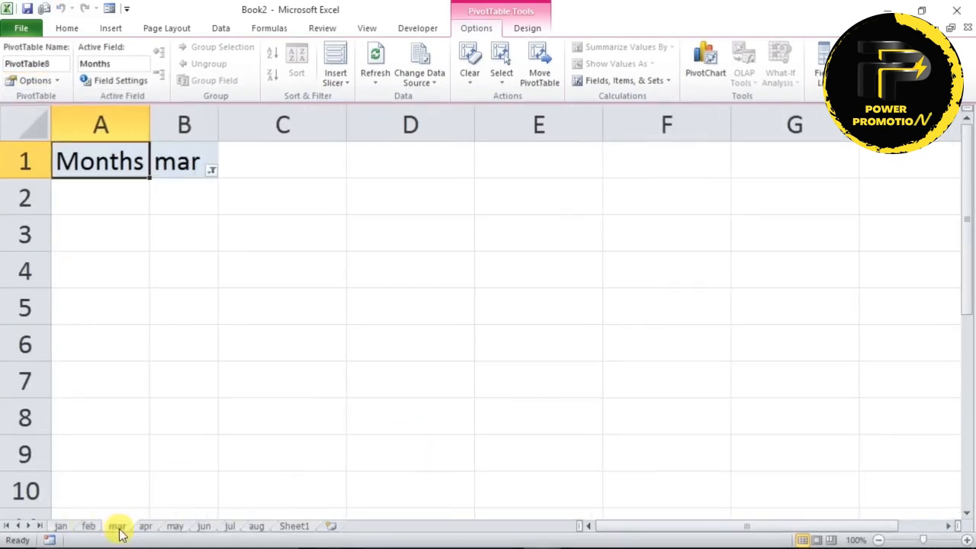
{"action": "left_click", "coordinate": [145, 527]}
{"action": "left_click", "coordinate": [169, 528]}
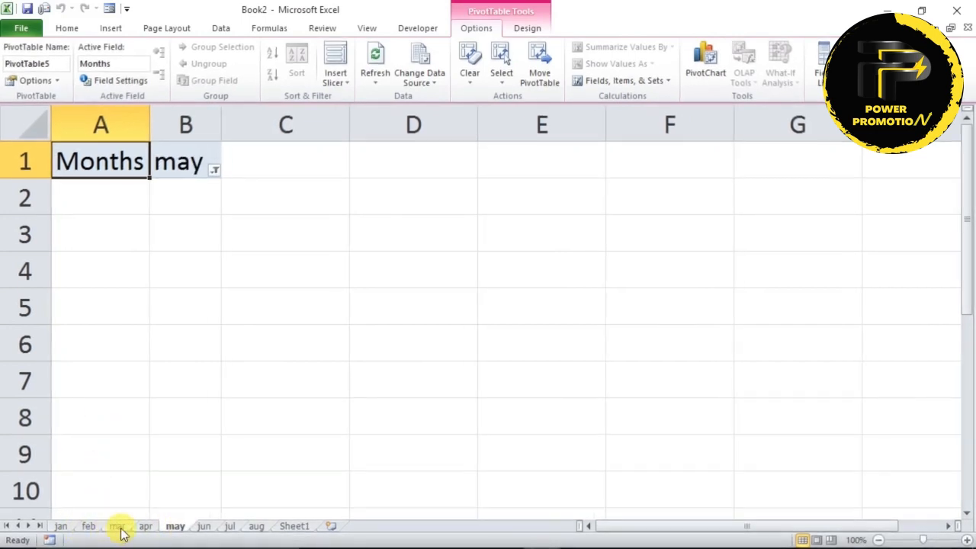
{"action": "left_click", "coordinate": [202, 526]}
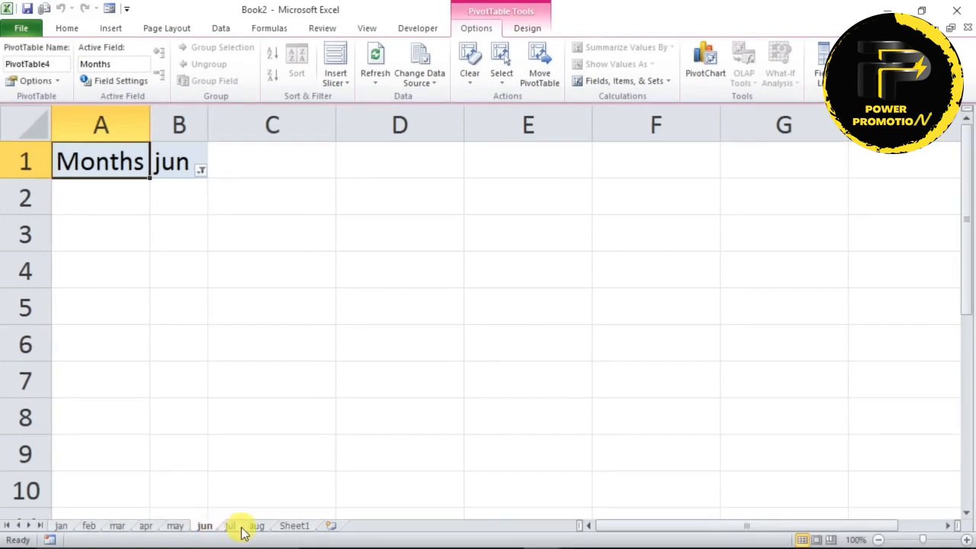
{"action": "left_click", "coordinate": [231, 528]}
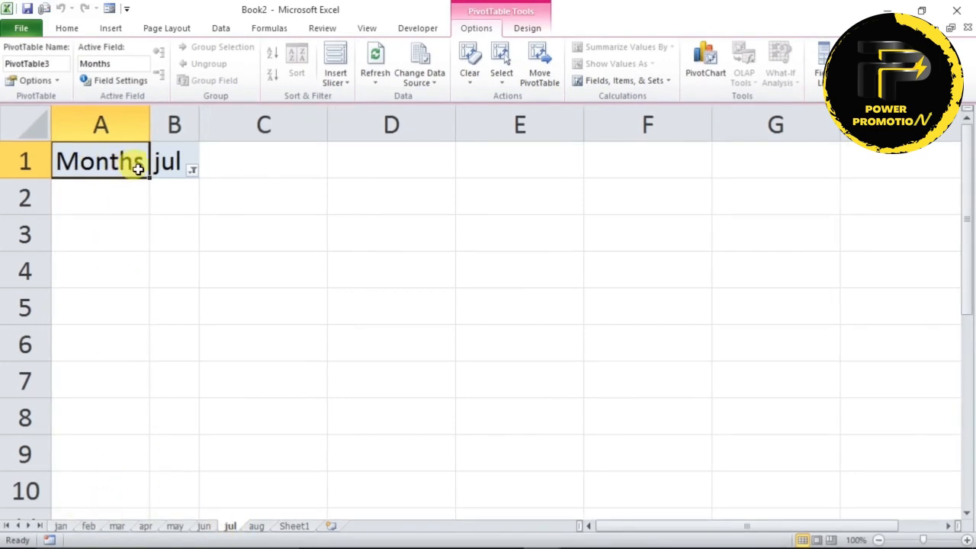
{"action": "left_click", "coordinate": [192, 170]}
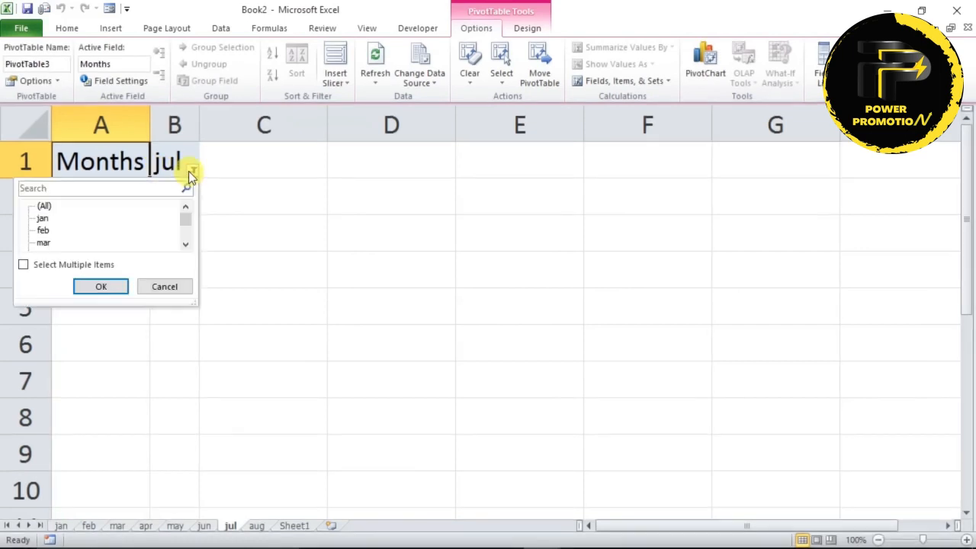
{"action": "left_click", "coordinate": [103, 285]}
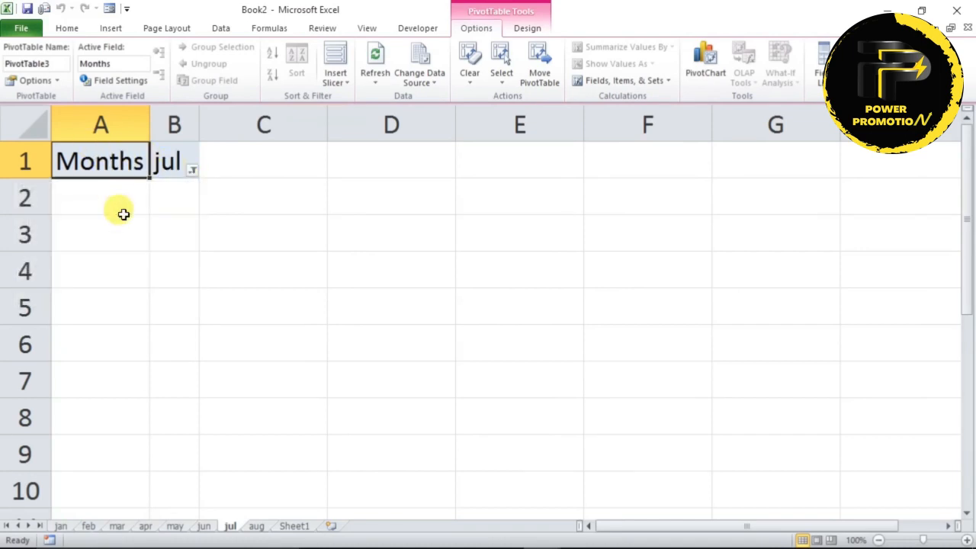
Step: Group the sheets from jan through Sheet1 and open the row options for row 1
{"action": "left_click", "coordinate": [63, 526]}
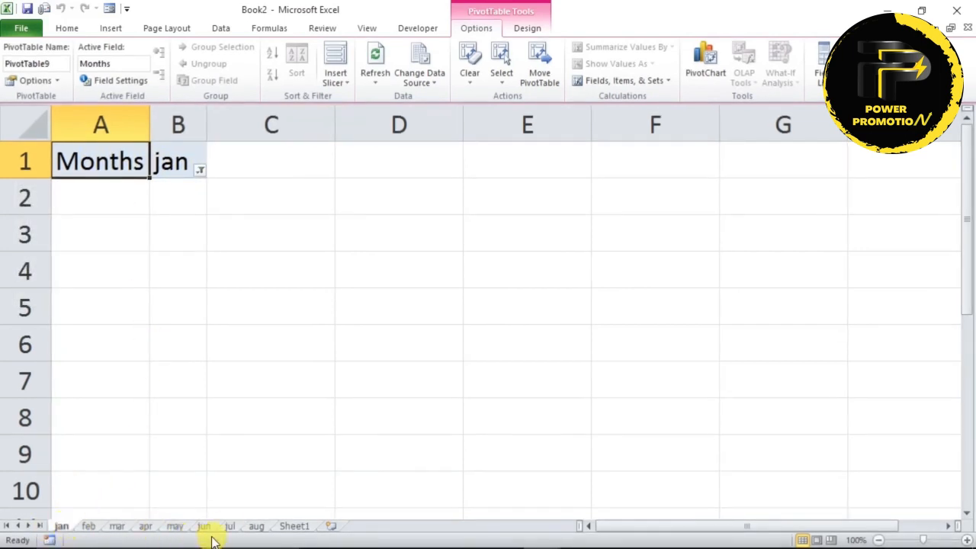
{"action": "left_click", "coordinate": [284, 528], "text": "shift"}
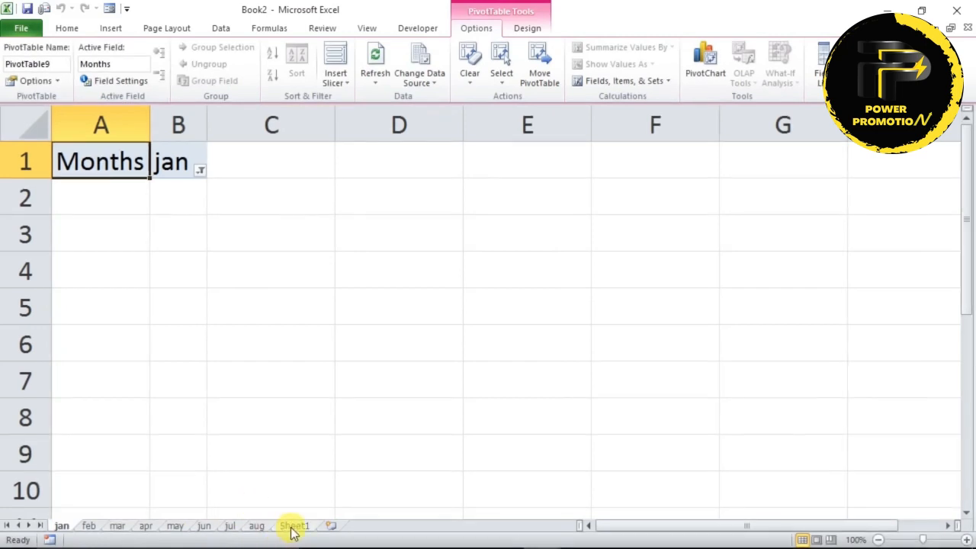
{"action": "right_click", "coordinate": [25, 160]}
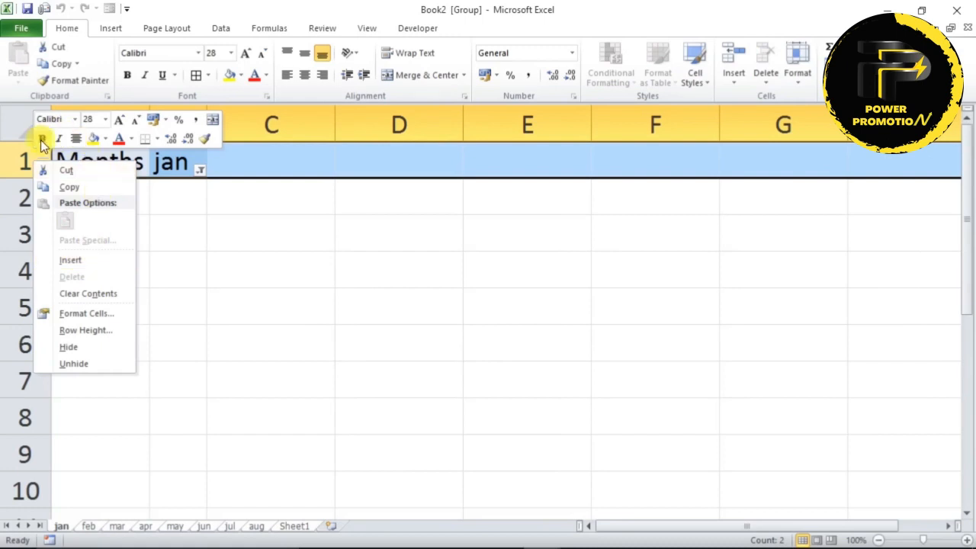
{"action": "key", "text": "Escape"}
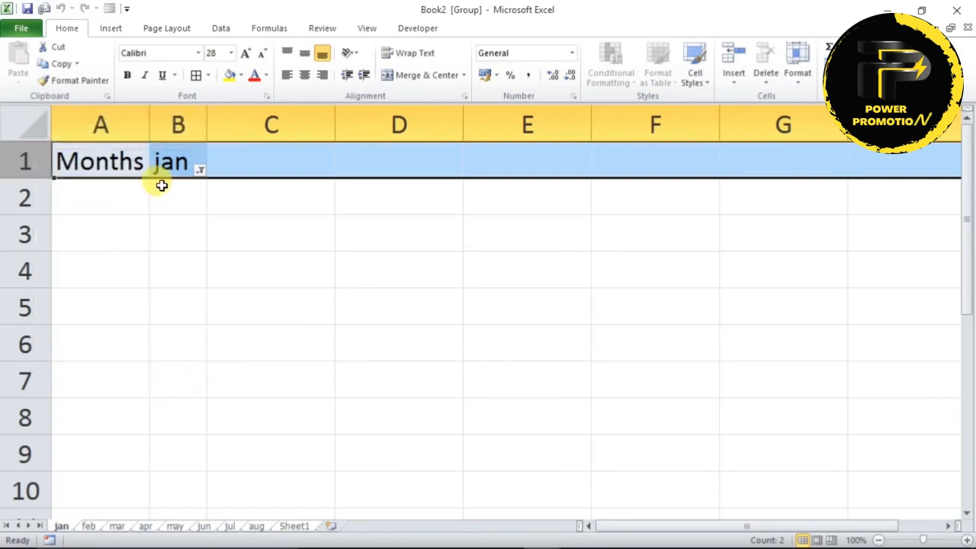
{"action": "left_click", "coordinate": [143, 205]}
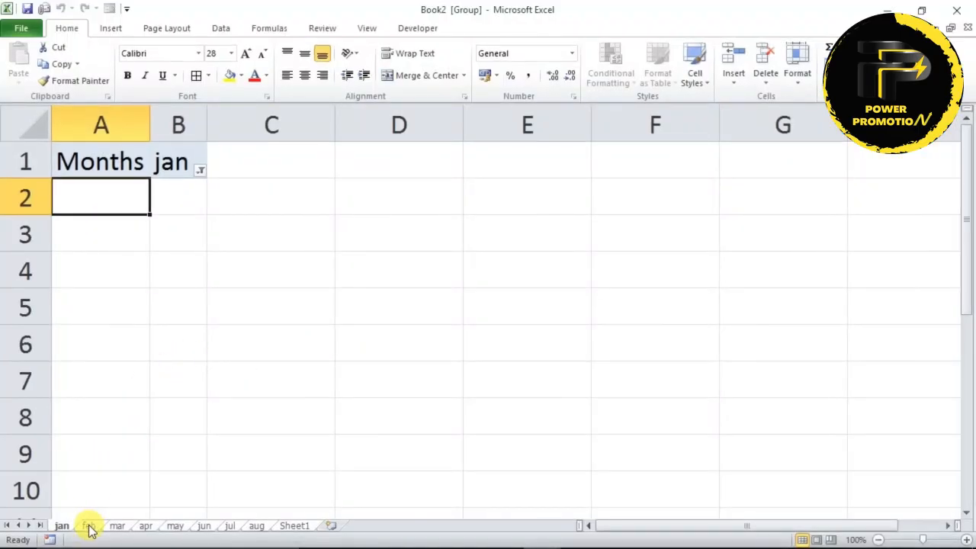
Step: Switch to the feb sheet and view the commands available for managing that sheet
{"action": "left_click", "coordinate": [89, 526]}
{"action": "right_click", "coordinate": [88, 527]}
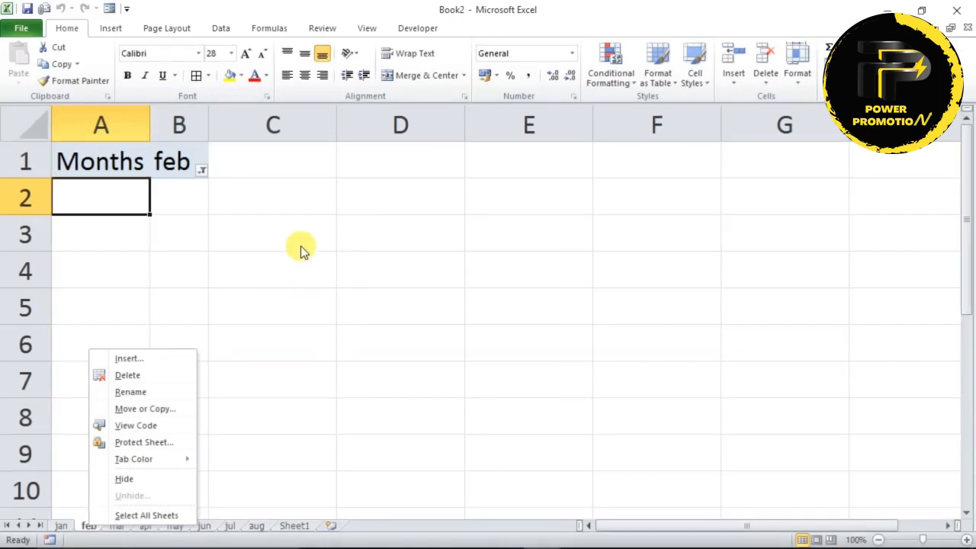
{"action": "left_click", "coordinate": [341, 273]}
{"action": "left_click", "coordinate": [340, 268]}
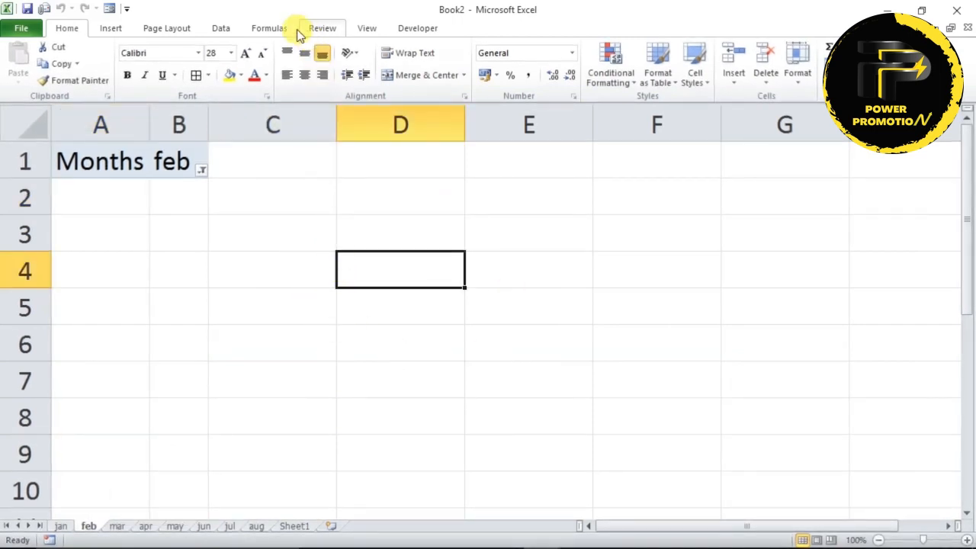
{"action": "left_click", "coordinate": [322, 29]}
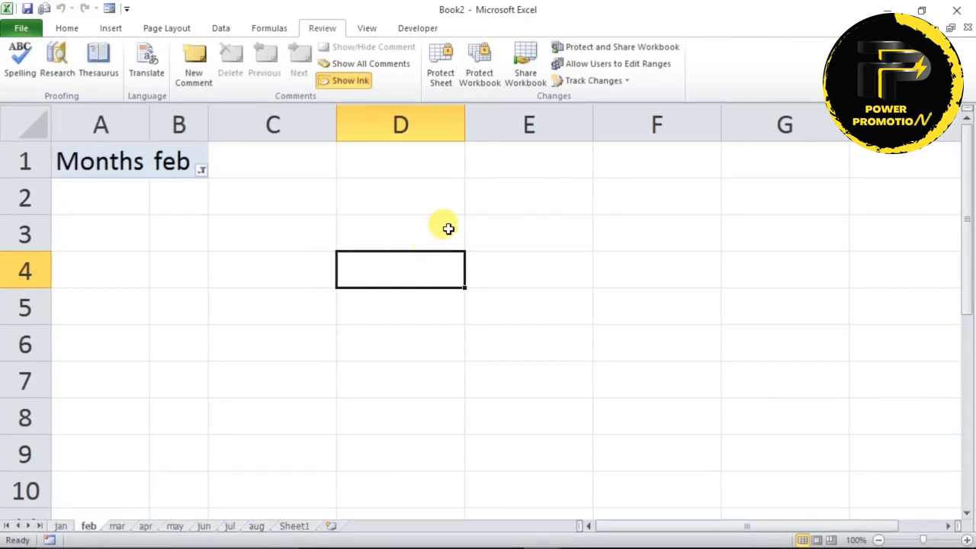
{"action": "left_click", "coordinate": [486, 69]}
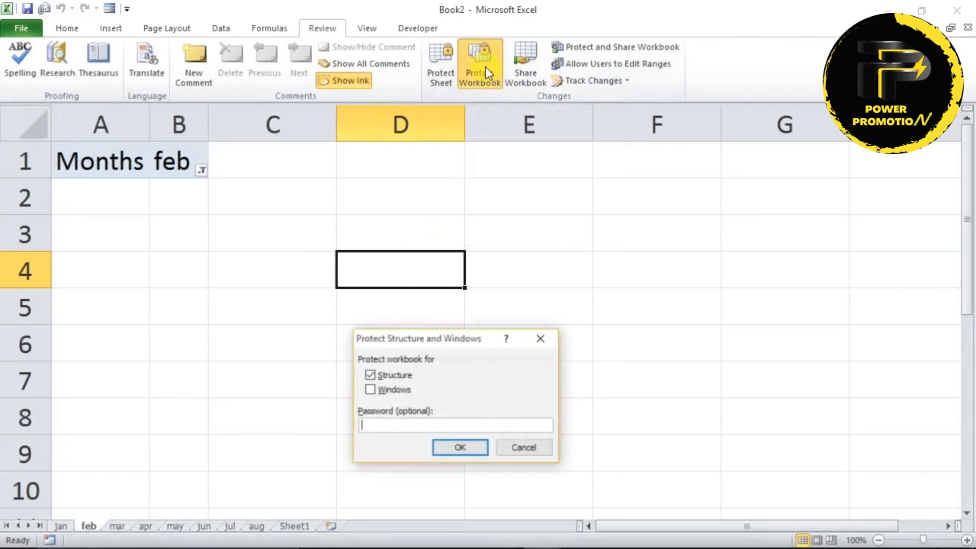
{"action": "left_click", "coordinate": [374, 393]}
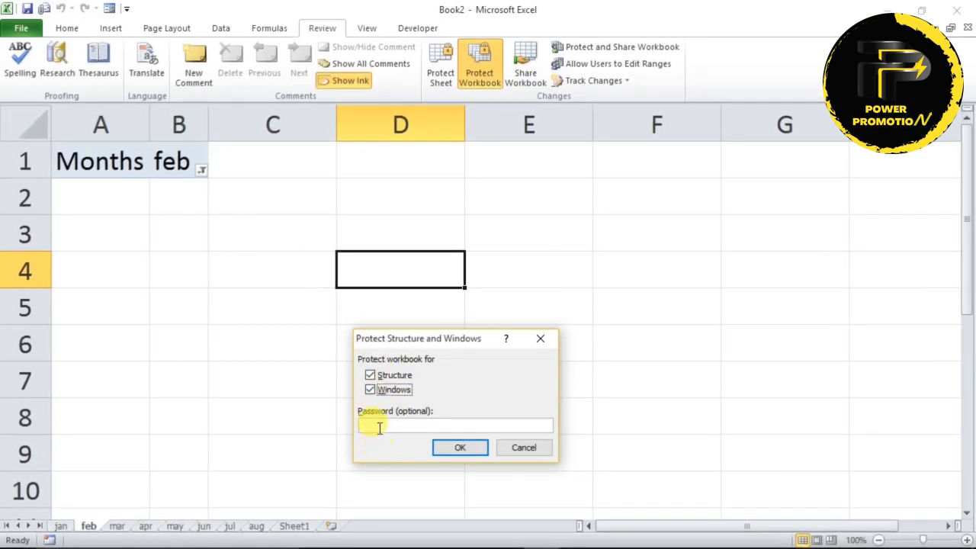
{"action": "left_click", "coordinate": [538, 341]}
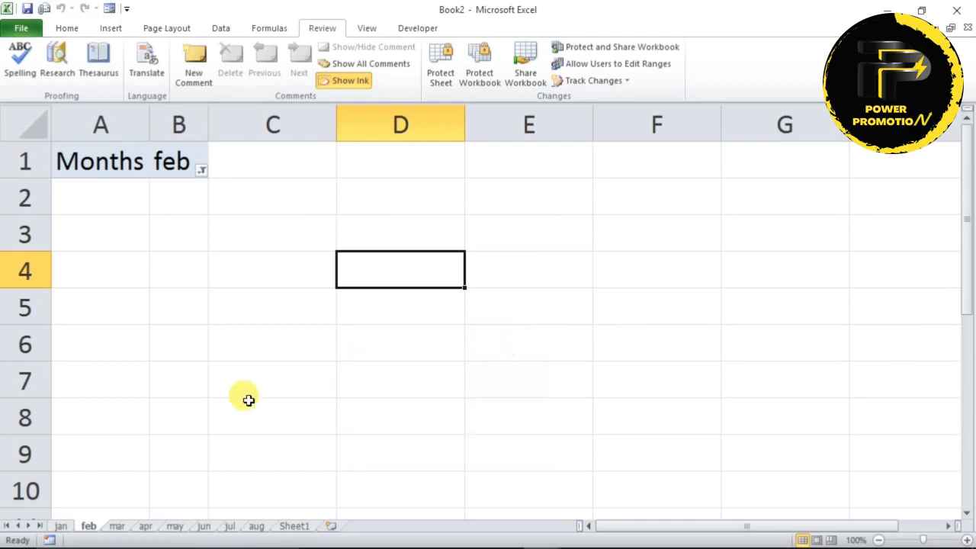
Step: Check the commands offered for managing the feb sheet, including Insert, Delete and Rename
{"action": "left_click", "coordinate": [273, 344]}
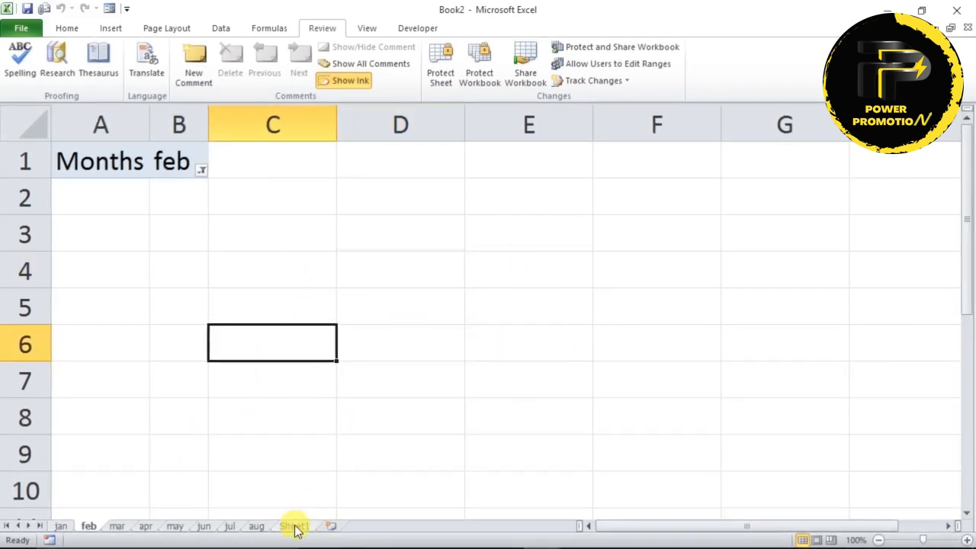
{"action": "right_click", "coordinate": [86, 526]}
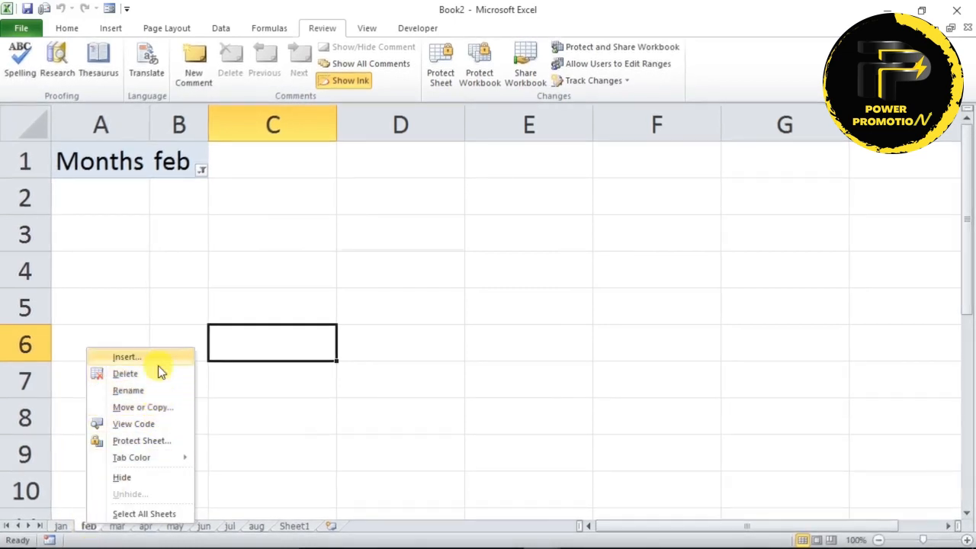
{"action": "left_click", "coordinate": [328, 244]}
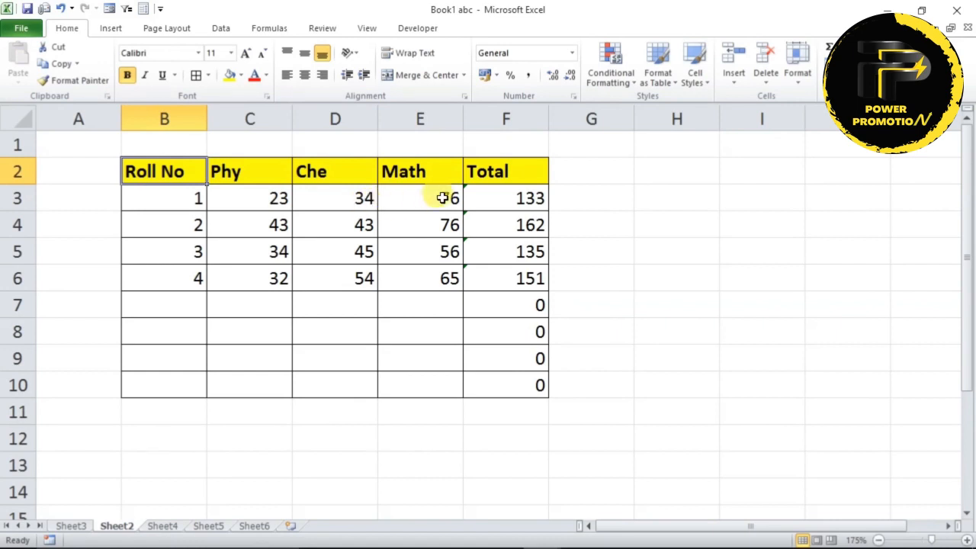
Step: Inspect the row 3 marks and their total on Sheet2, and examine the formula in cell F7
{"action": "left_click_drag", "start_coordinate": [271, 197], "coordinate": [450, 197]}
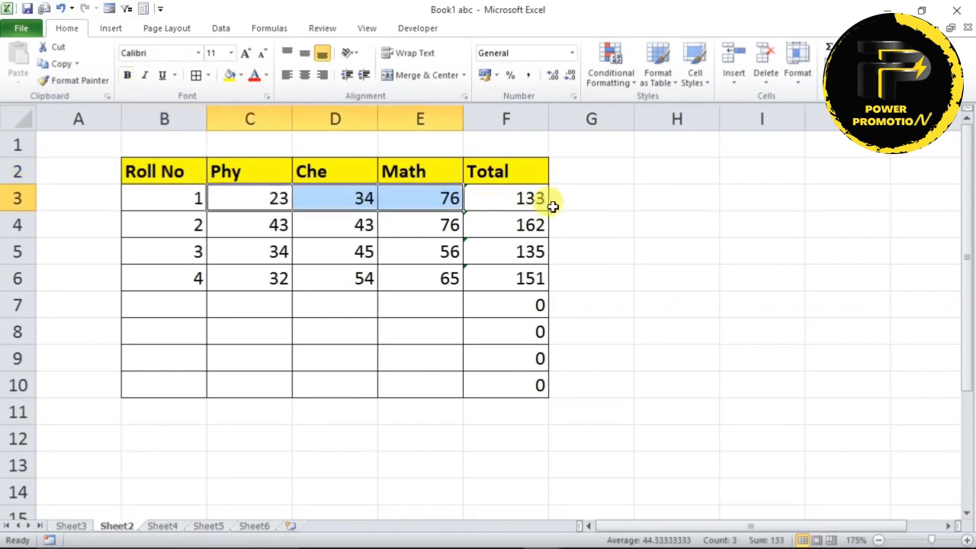
{"action": "left_click", "coordinate": [508, 202]}
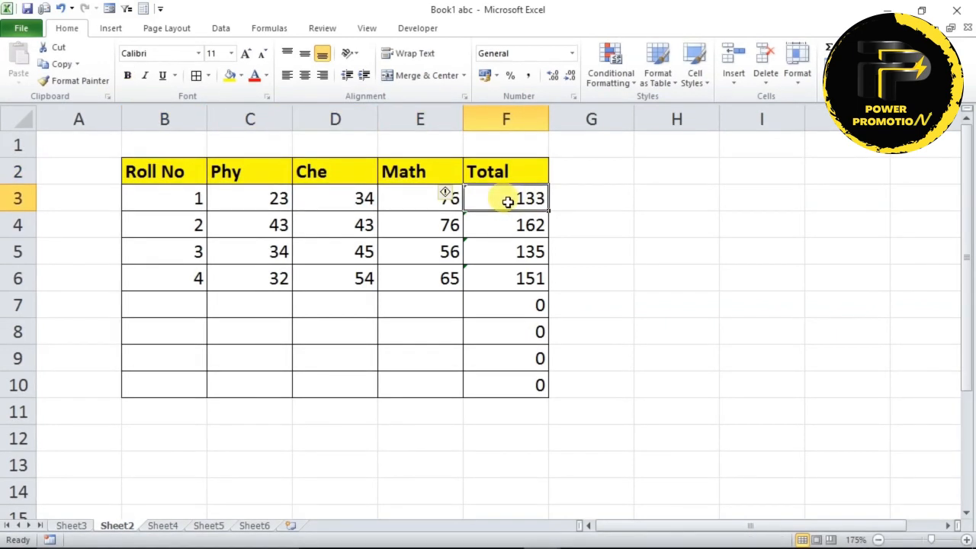
{"action": "left_click", "coordinate": [508, 314]}
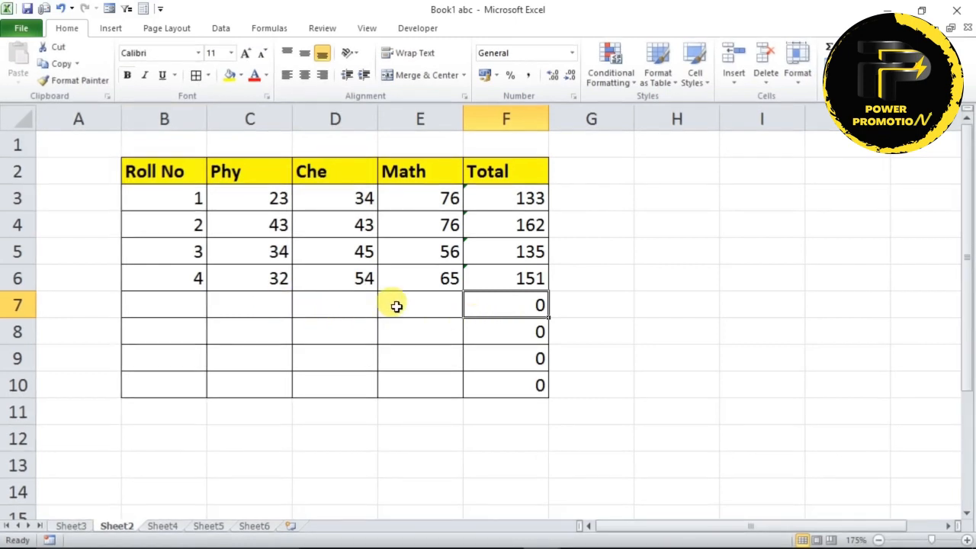
{"action": "double_click", "coordinate": [500, 308]}
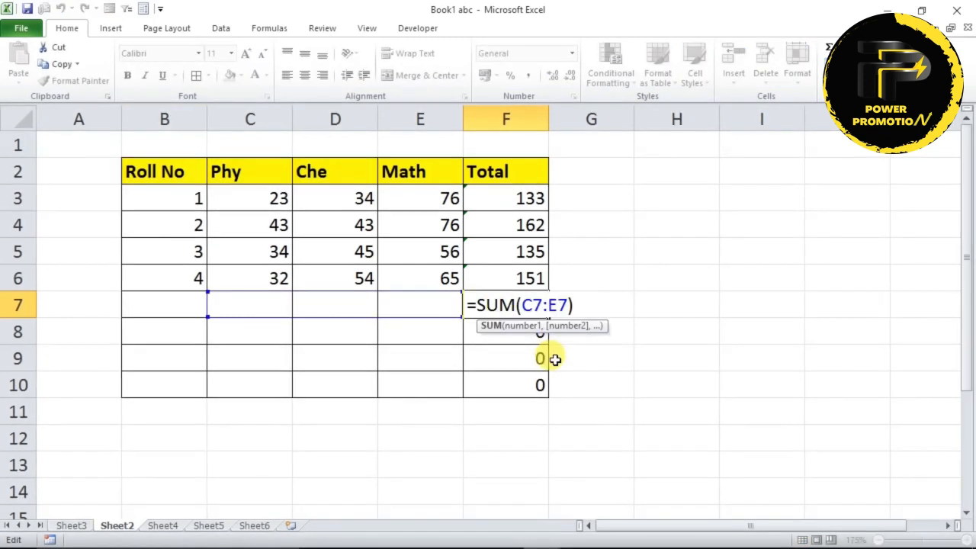
{"action": "key", "text": "Return"}
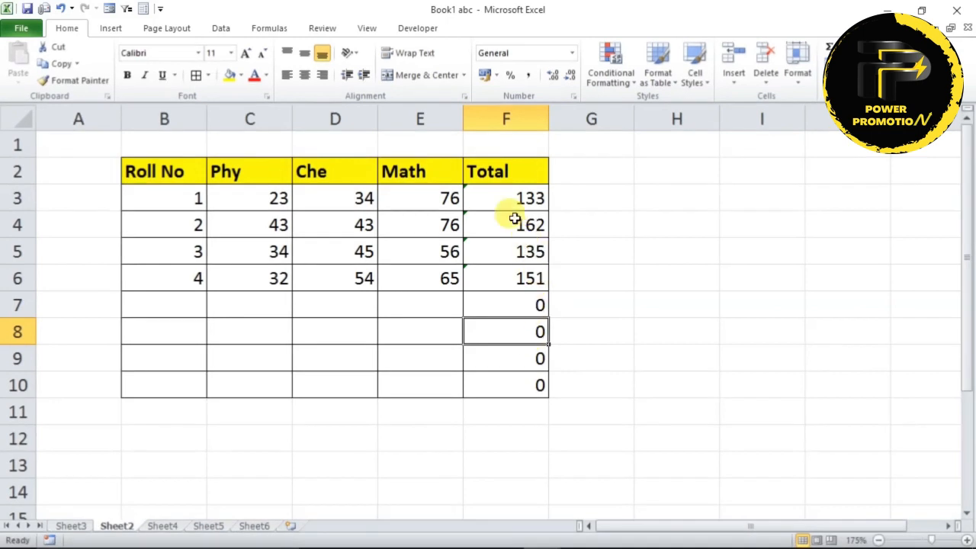
Step: Apply the custom number format 0;;; to the Total cells F3:F10 to hide zero values
{"action": "left_click_drag", "start_coordinate": [492, 197], "coordinate": [495, 375]}
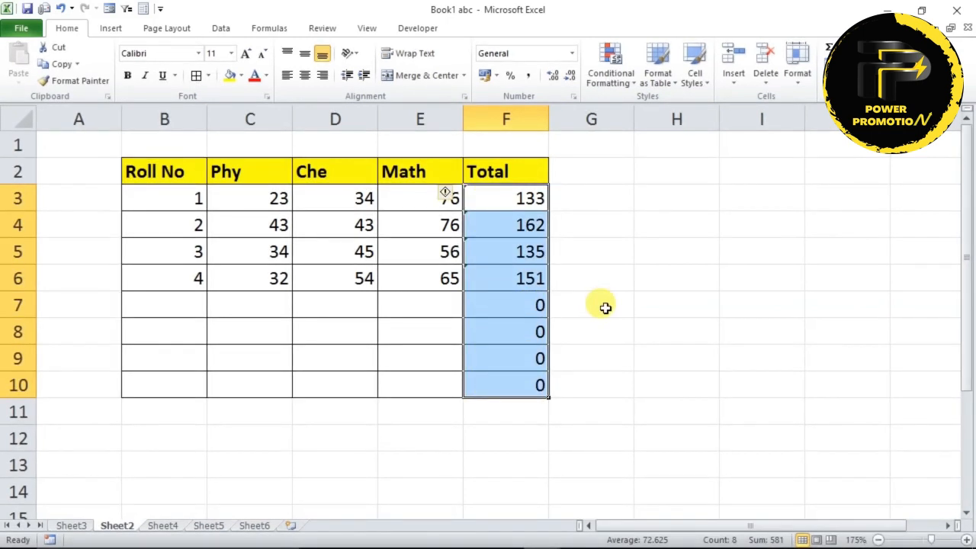
{"action": "key", "text": "ctrl+1"}
{"action": "left_click", "coordinate": [290, 374]}
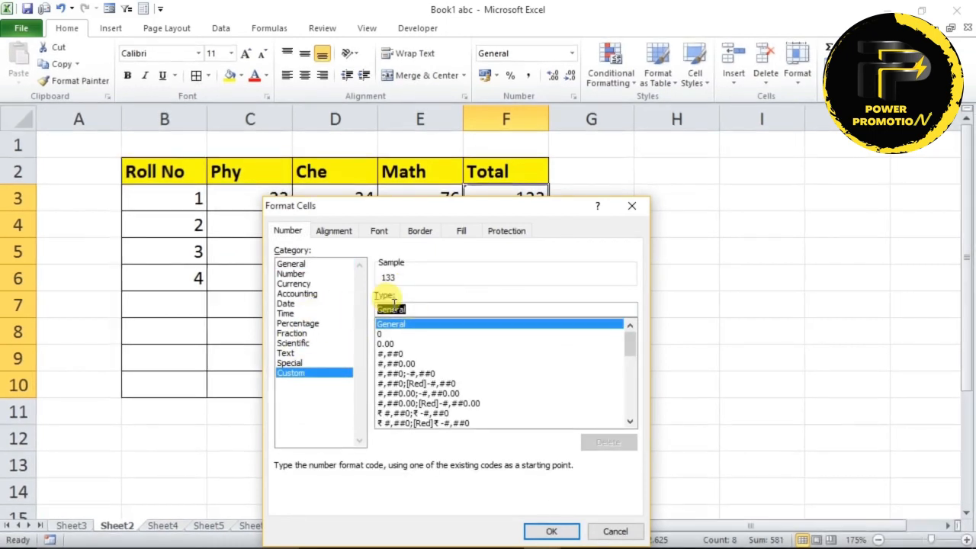
{"action": "key", "text": "BackSpace"}
{"action": "type", "text": "0"}
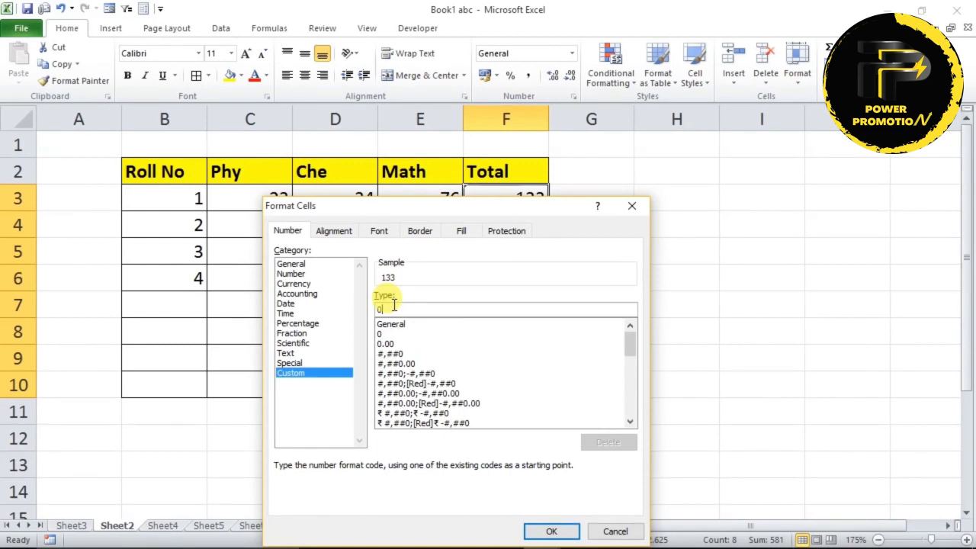
{"action": "type", "text": ";;;"}
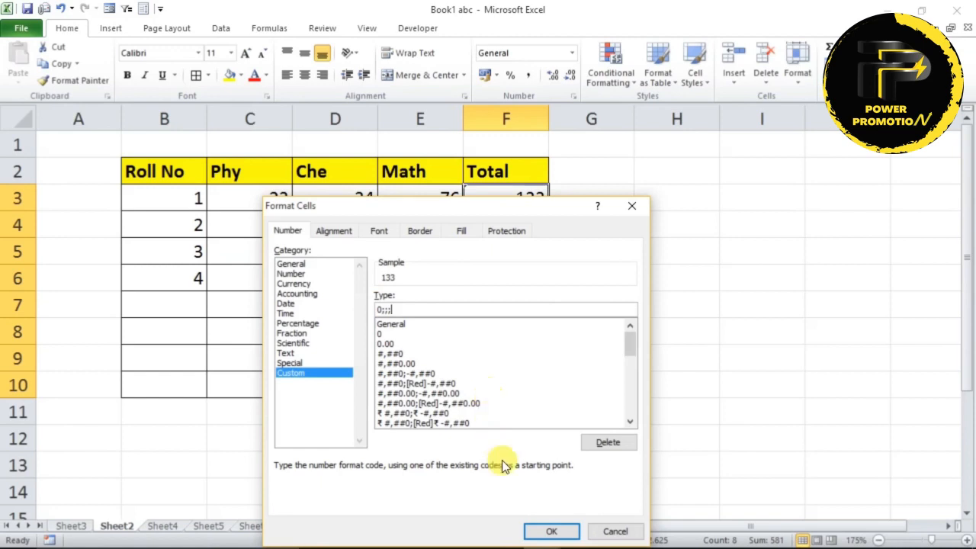
{"action": "left_click", "coordinate": [545, 533]}
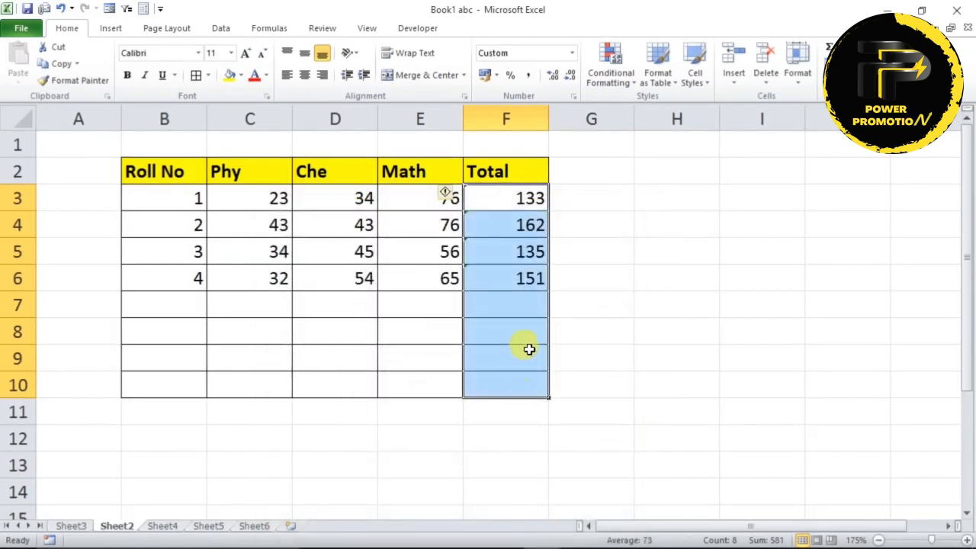
Step: Fill in the row 7 marks with 45 for Phy, 45 for Che and 54 for Math
{"action": "left_click", "coordinate": [287, 317]}
{"action": "type", "text": "45"}
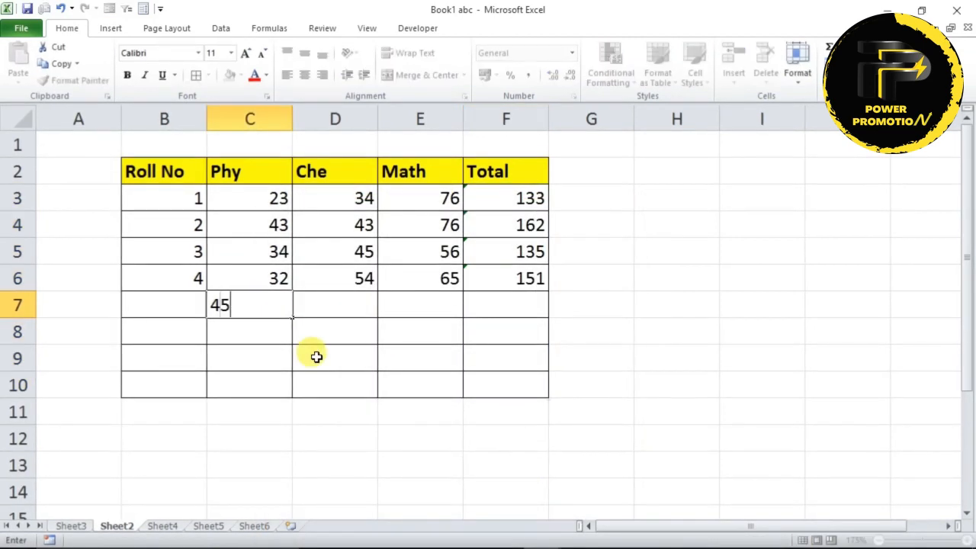
{"action": "key", "text": "Tab"}
{"action": "type", "text": "45"}
{"action": "key", "text": "Tab"}
{"action": "type", "text": "54"}
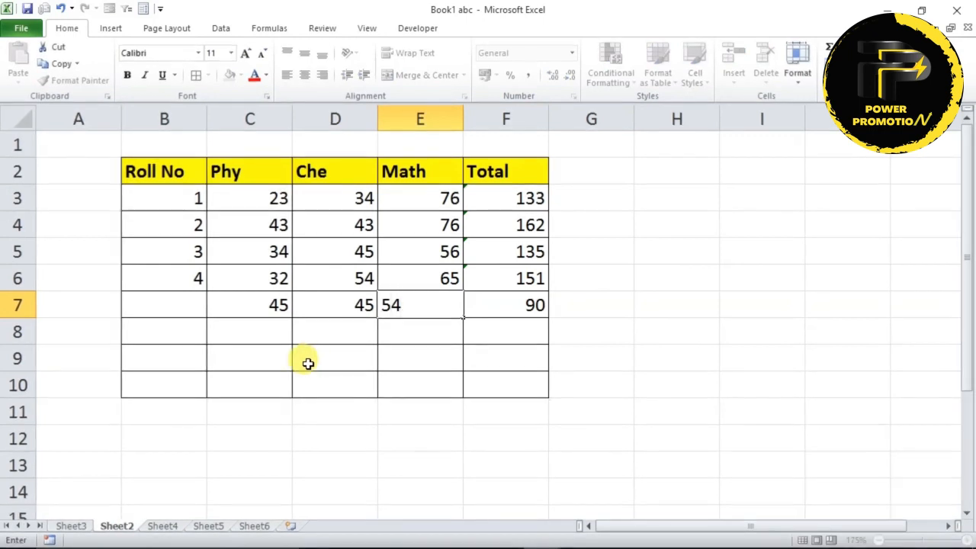
{"action": "left_click", "coordinate": [315, 364]}
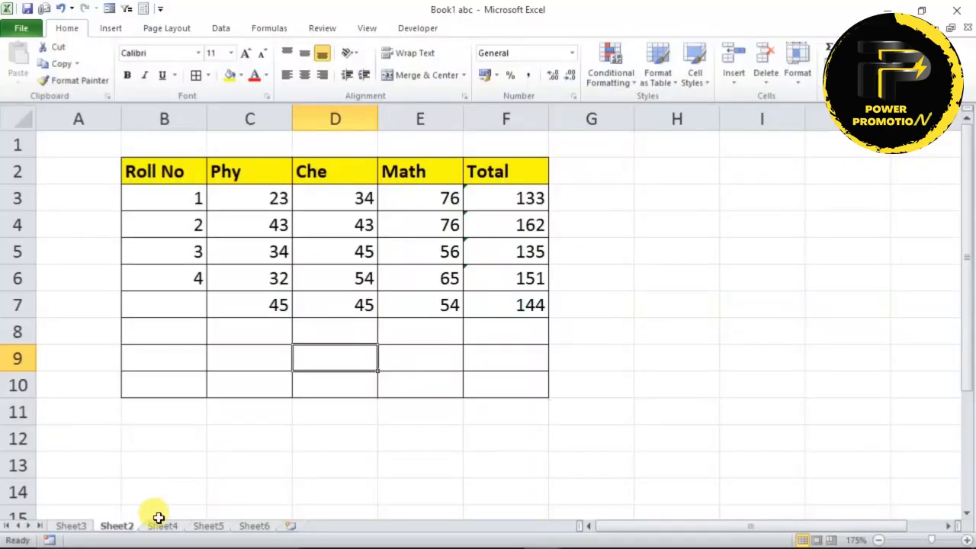
Step: On Sheet4, move the Che column between the Roll No and Math columns without overwriting data
{"action": "left_click", "coordinate": [162, 526]}
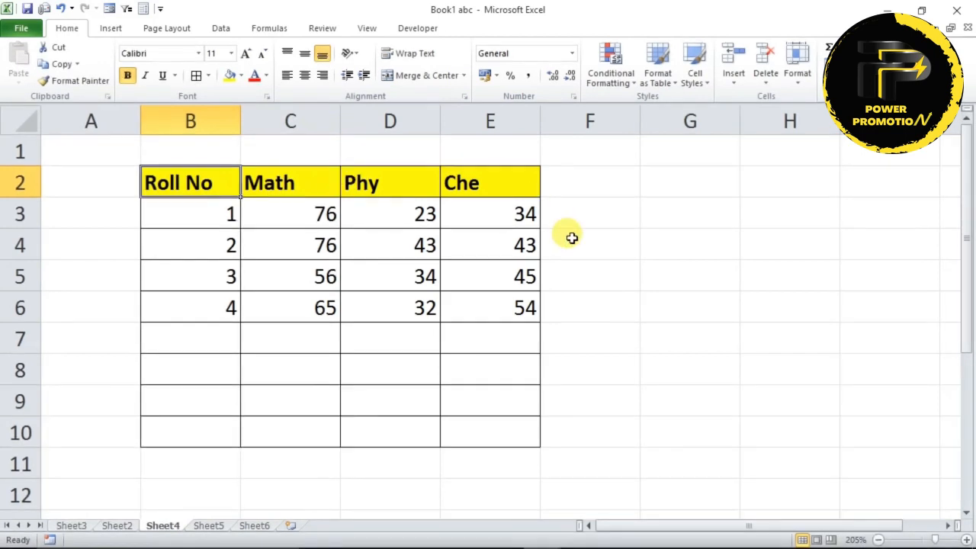
{"action": "left_click", "coordinate": [486, 123]}
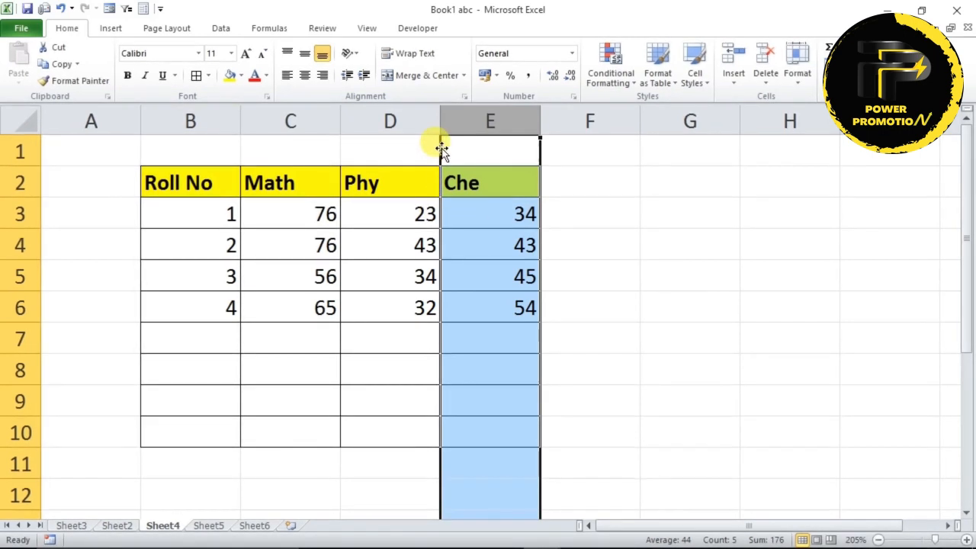
{"action": "mouse_move", "coordinate": [442, 149]}
{"action": "left_mouse_down"}
{"action": "mouse_move", "coordinate": [282, 154]}
{"action": "mouse_move", "coordinate": [444, 159]}
{"action": "left_mouse_up"}
{"action": "left_click_drag", "start_coordinate": [324, 171], "coordinate": [271, 169]}
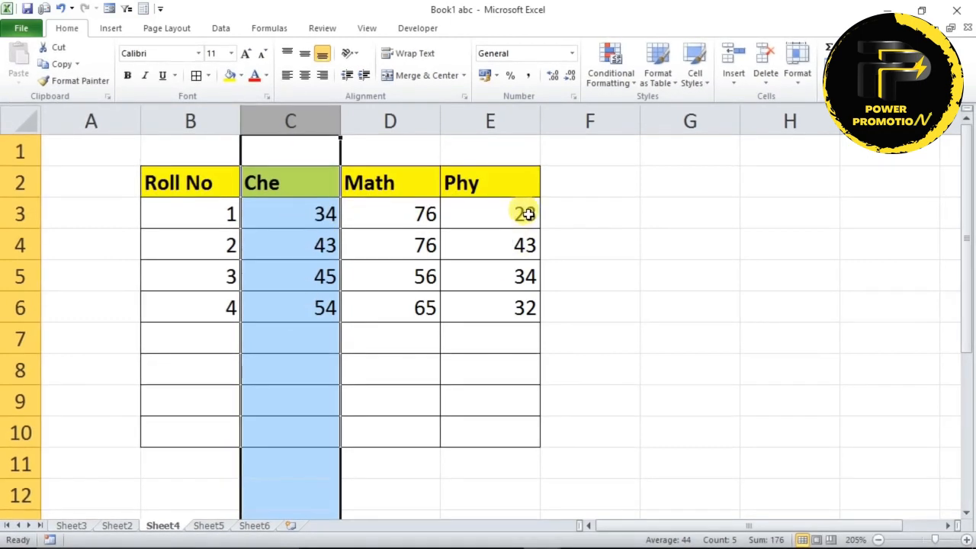
Step: Move the Phy column between the Roll No and Che columns, shifting the other subjects over
{"action": "left_click", "coordinate": [496, 120]}
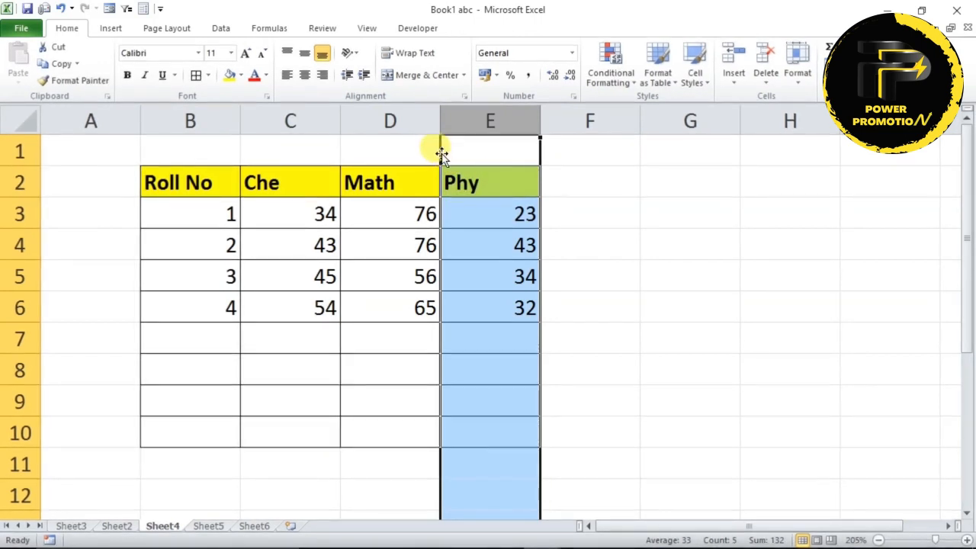
{"action": "left_click_drag", "start_coordinate": [436, 152], "coordinate": [252, 156]}
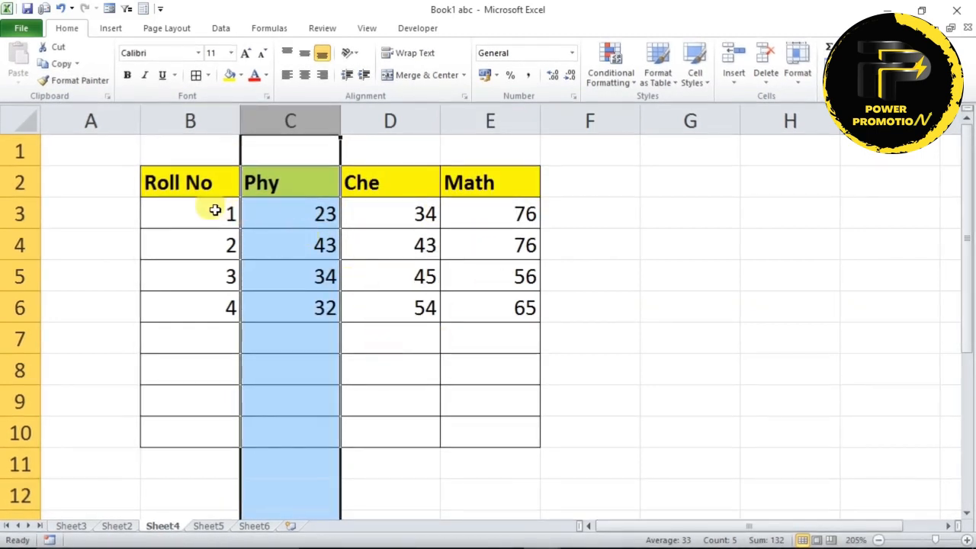
{"action": "left_click", "coordinate": [200, 183]}
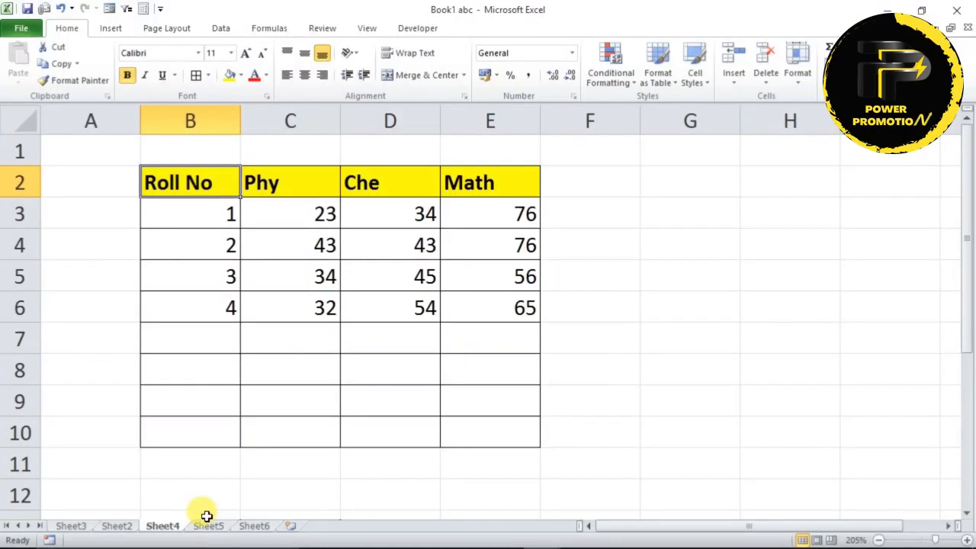
Step: On Sheet5, convert the range B2:E10 into a table that uses its first row as headers
{"action": "left_click", "coordinate": [206, 525]}
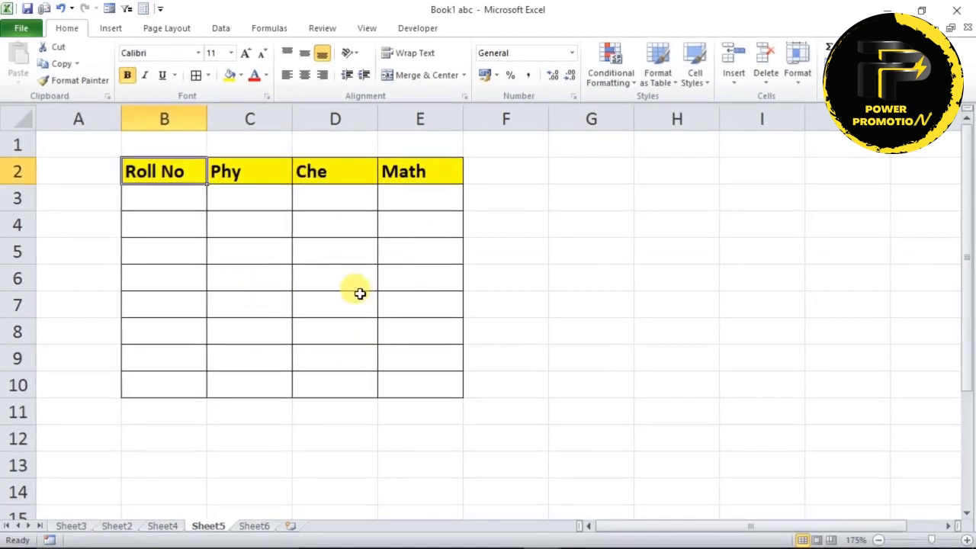
{"action": "left_click_drag", "start_coordinate": [151, 173], "coordinate": [412, 380]}
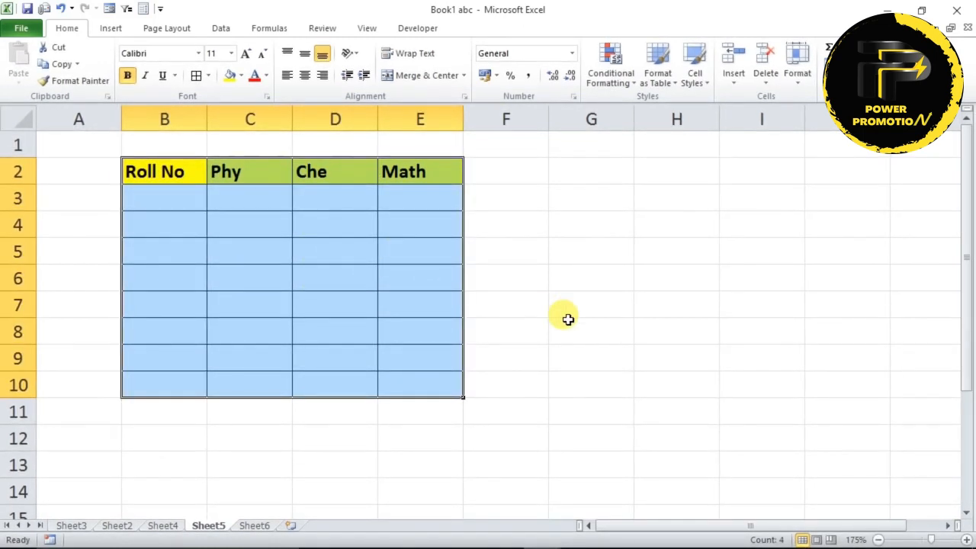
{"action": "key", "text": "ctrl+t"}
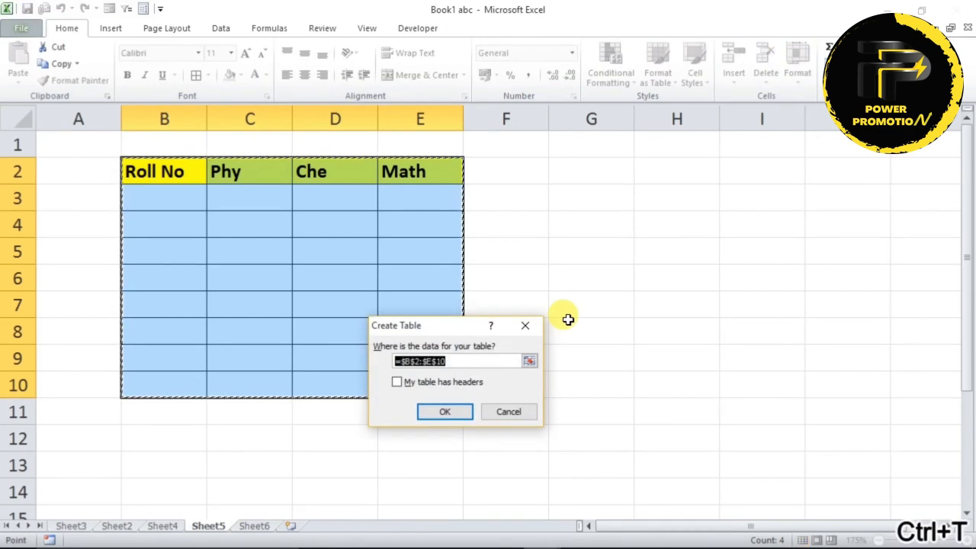
{"action": "left_click", "coordinate": [417, 384]}
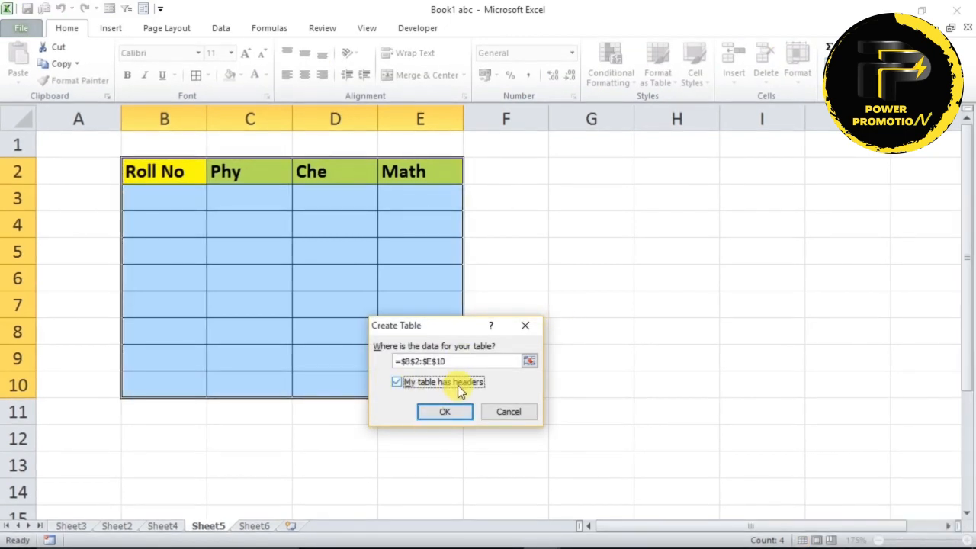
{"action": "left_click", "coordinate": [443, 411]}
{"action": "left_click", "coordinate": [349, 333]}
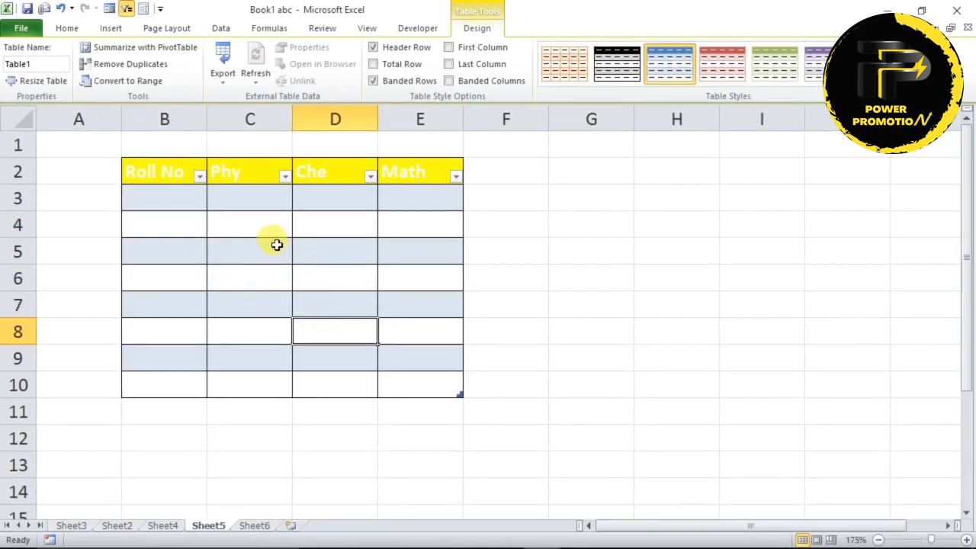
Step: Try the black Medium table style on the marks table and settle on the purple banded style
{"action": "left_click", "coordinate": [642, 67]}
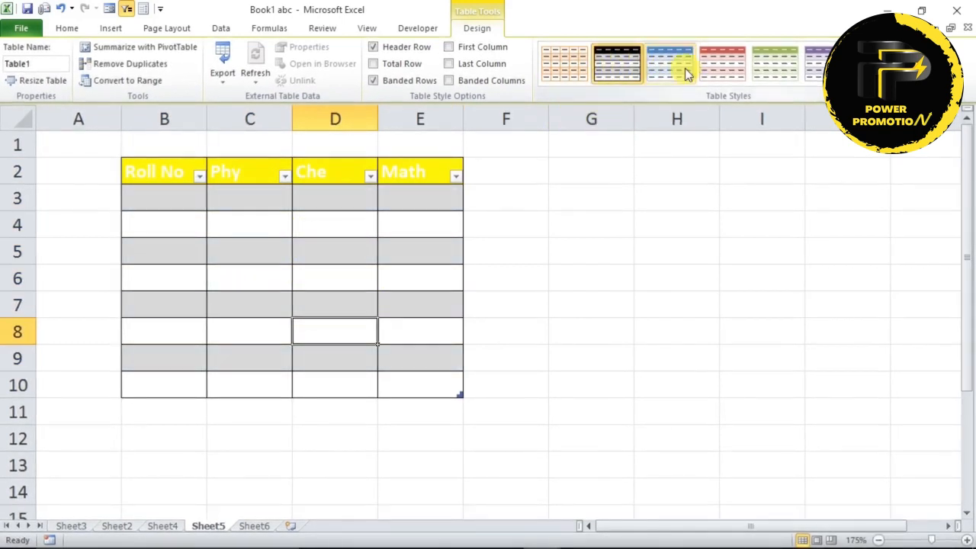
{"action": "left_click", "coordinate": [914, 80]}
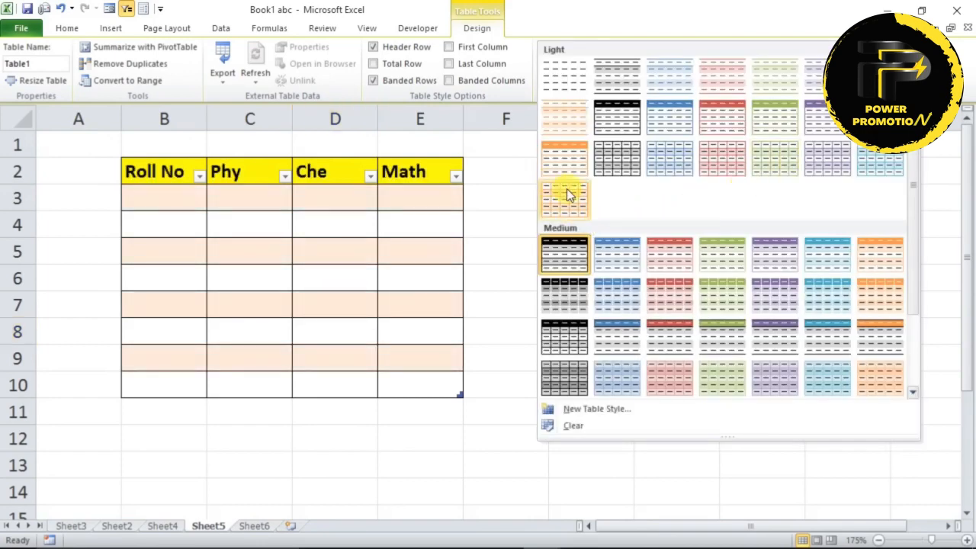
{"action": "left_click", "coordinate": [567, 258]}
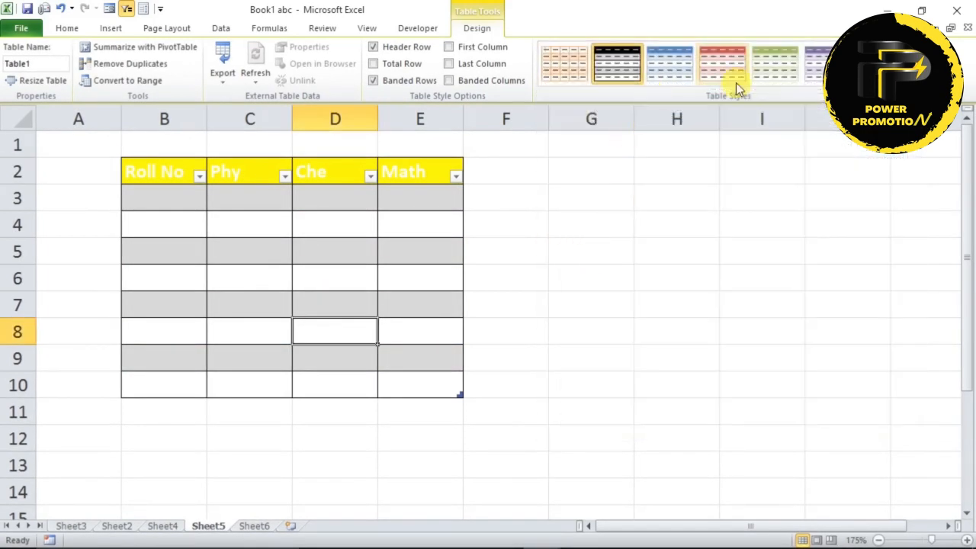
{"action": "left_click", "coordinate": [314, 252]}
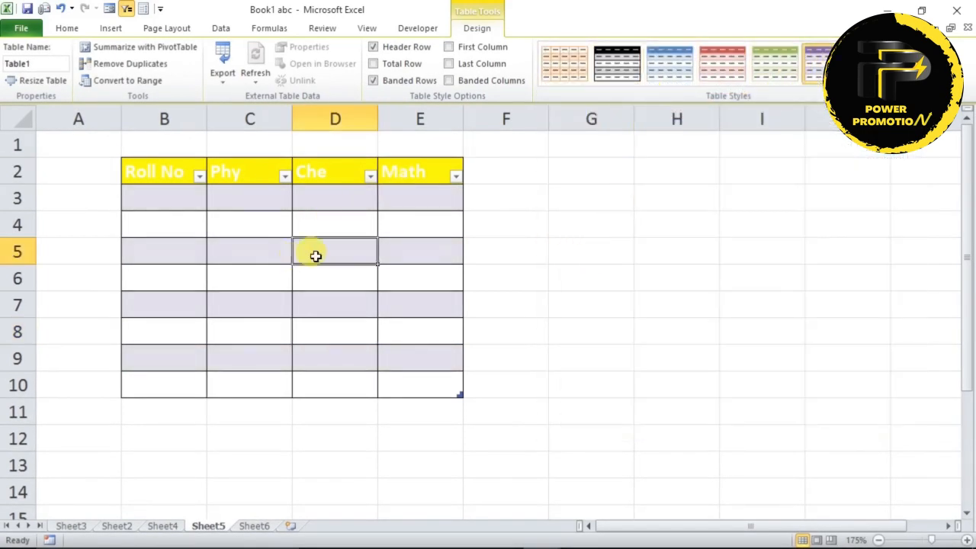
Step: Turn off the banded rows of the Sheet5 table and change its header text in B2:E2 to black
{"action": "left_click", "coordinate": [387, 79]}
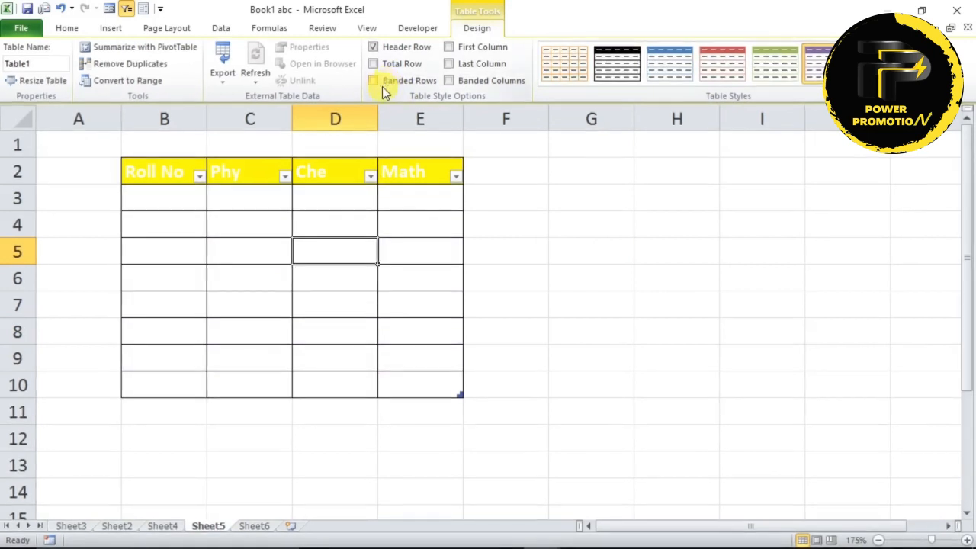
{"action": "left_click", "coordinate": [227, 240]}
{"action": "left_click_drag", "start_coordinate": [158, 173], "coordinate": [416, 174]}
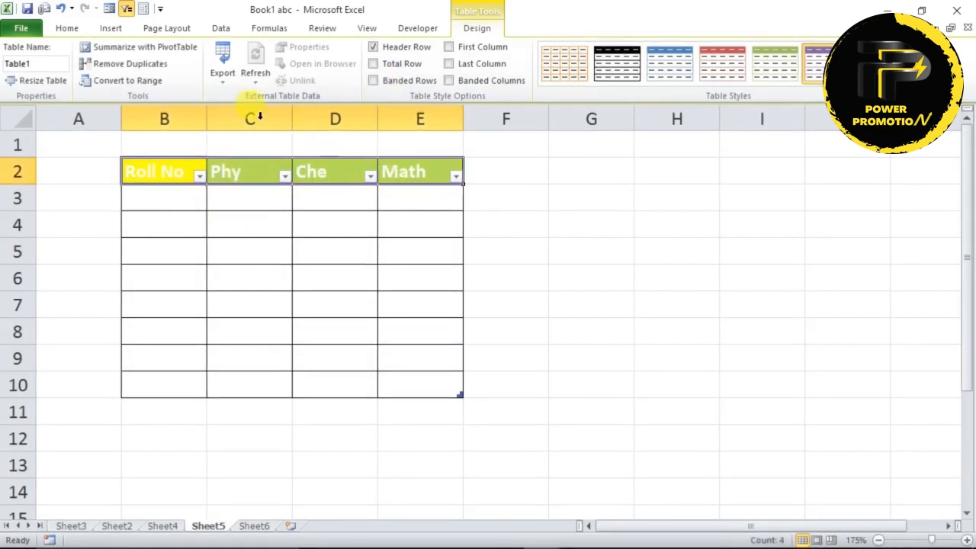
{"action": "left_click", "coordinate": [66, 28]}
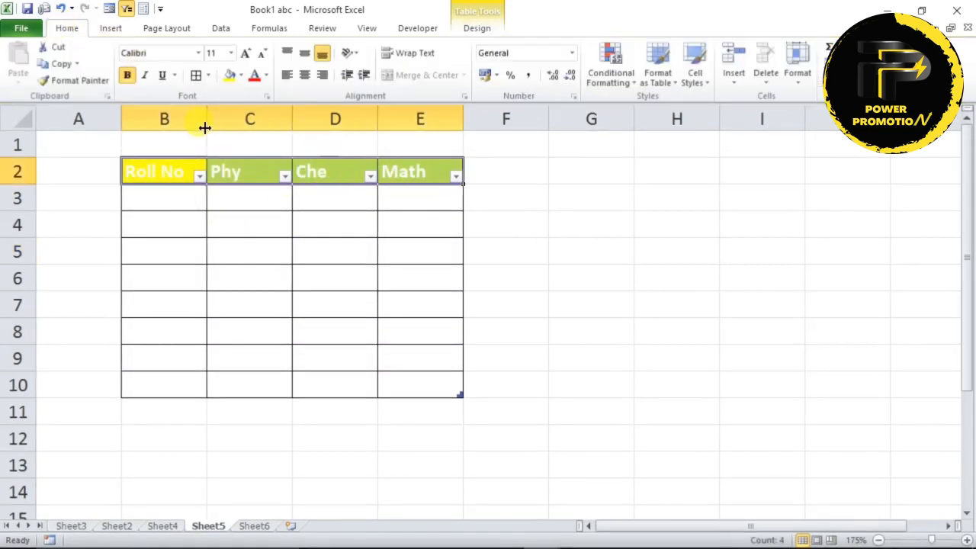
{"action": "left_click", "coordinate": [265, 75]}
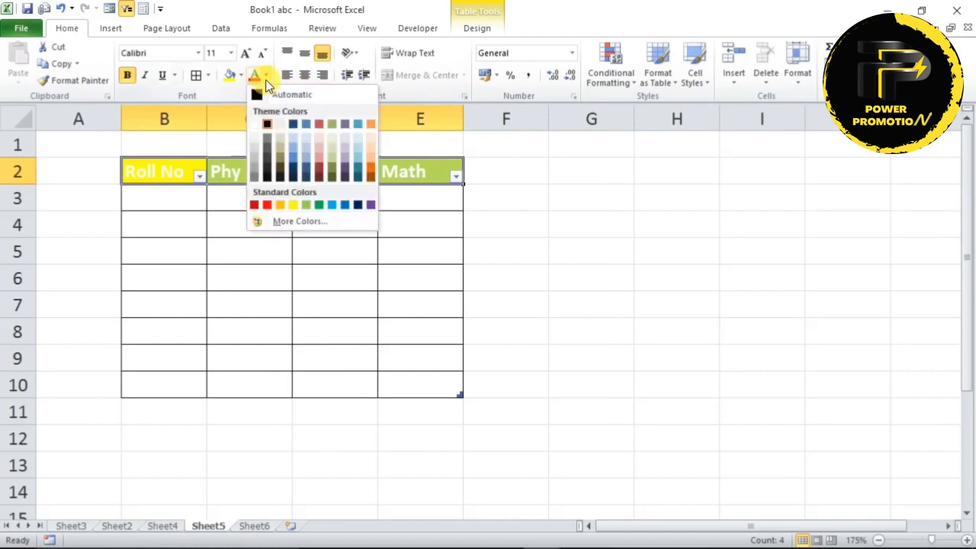
{"action": "left_click", "coordinate": [267, 176]}
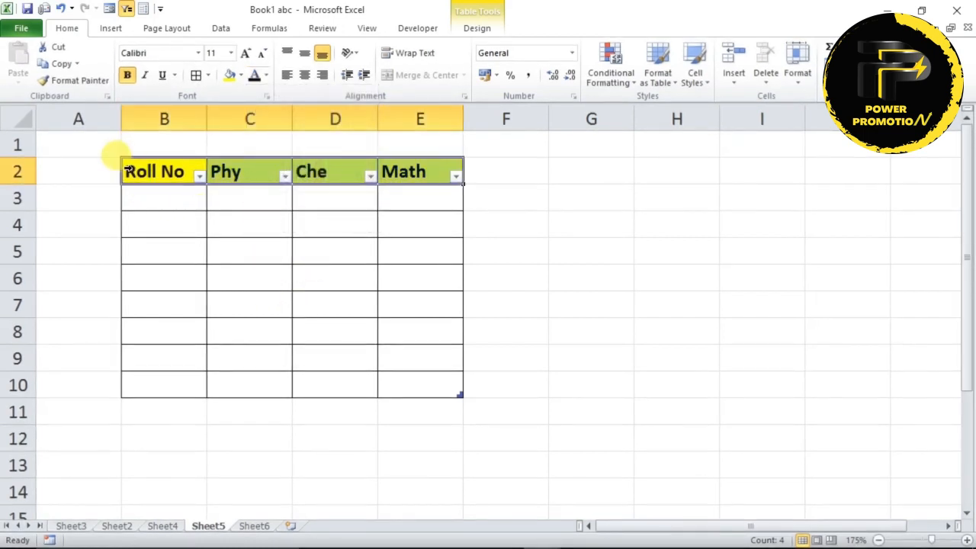
{"action": "mouse_move", "coordinate": [128, 171]}
{"action": "left_mouse_down"}
{"action": "mouse_move", "coordinate": [272, 273]}
{"action": "mouse_move", "coordinate": [343, 374]}
{"action": "mouse_move", "coordinate": [419, 384]}
{"action": "left_mouse_up"}
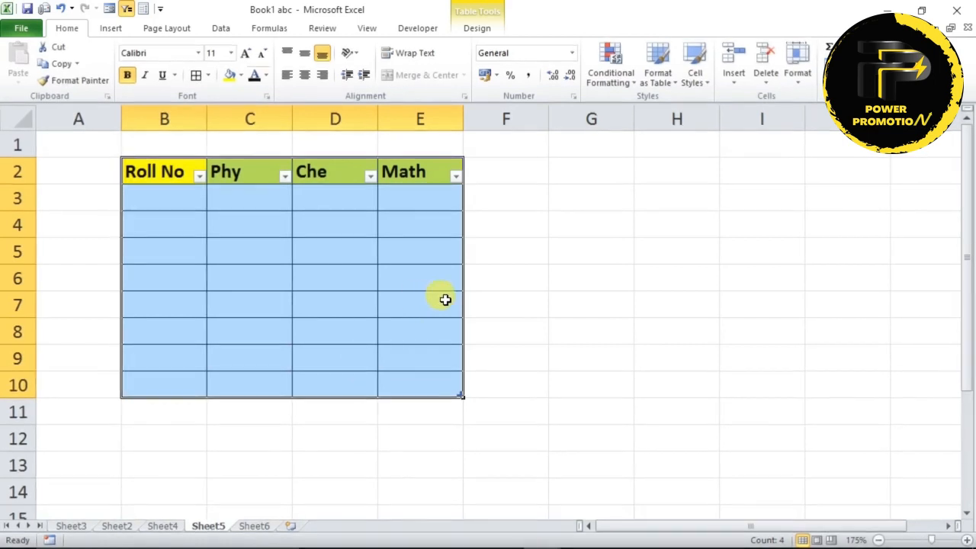
{"action": "left_click", "coordinate": [557, 322]}
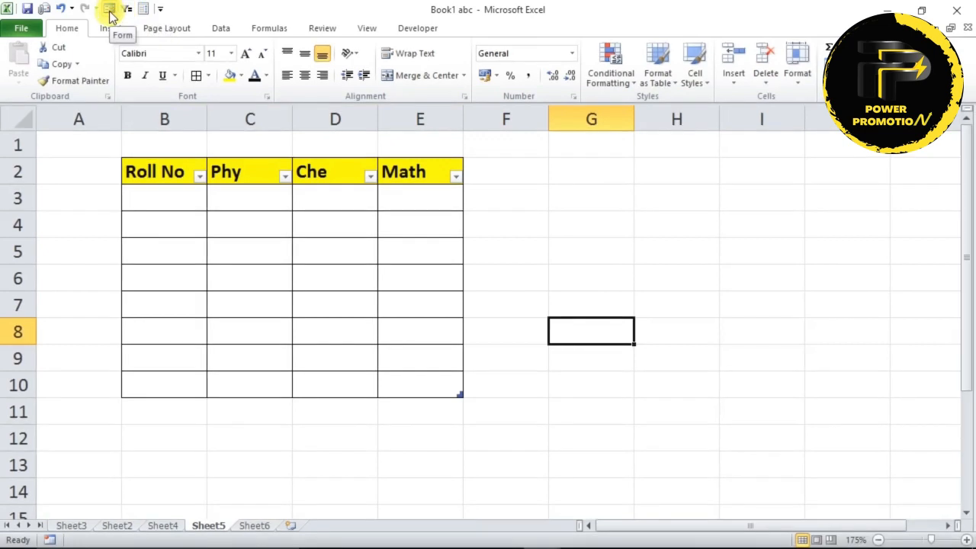
Step: Look up the Form command among all commands in the Quick Access Toolbar customization, leaving the options without changes
{"action": "left_click", "coordinate": [162, 10]}
{"action": "left_click", "coordinate": [204, 248]}
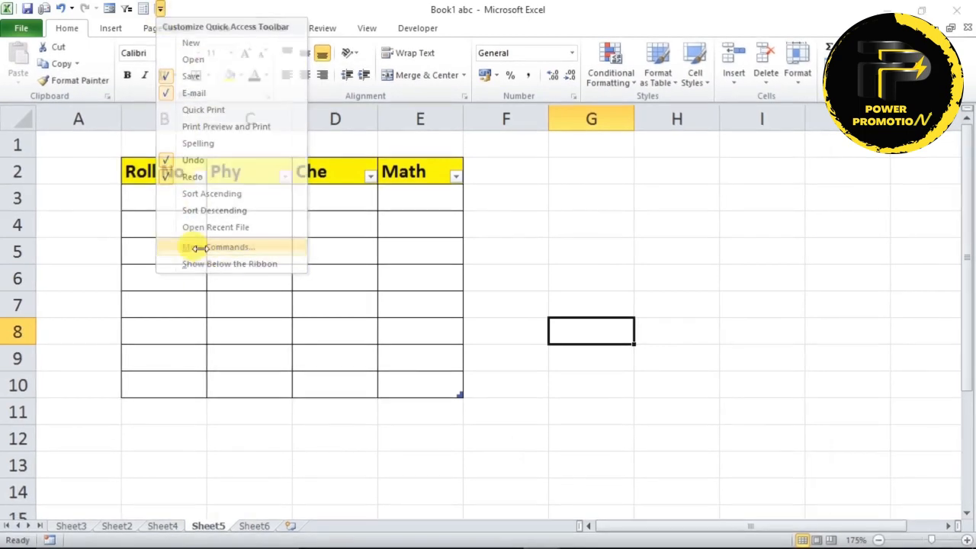
{"action": "left_click", "coordinate": [449, 118]}
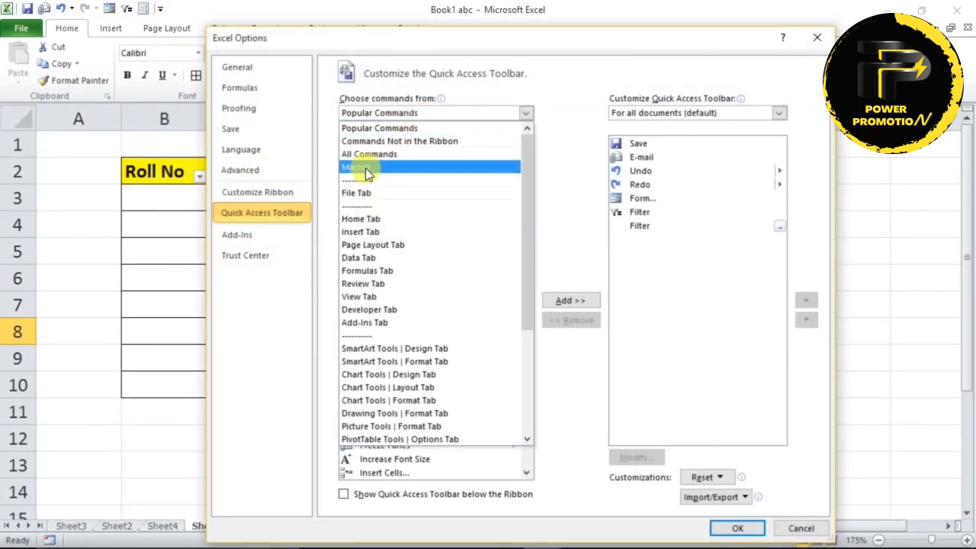
{"action": "left_click", "coordinate": [366, 154]}
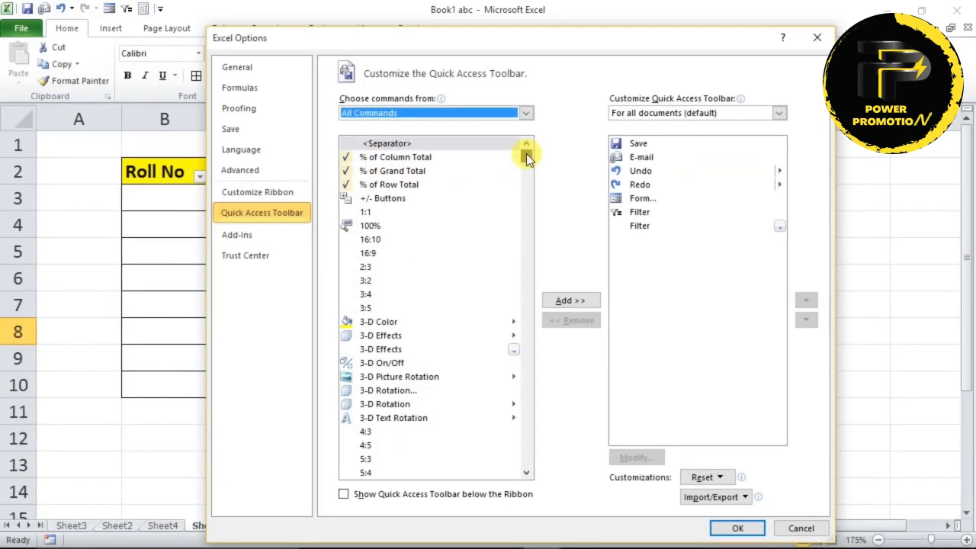
{"action": "left_click_drag", "start_coordinate": [527, 153], "coordinate": [524, 256]}
{"action": "left_click", "coordinate": [371, 379]}
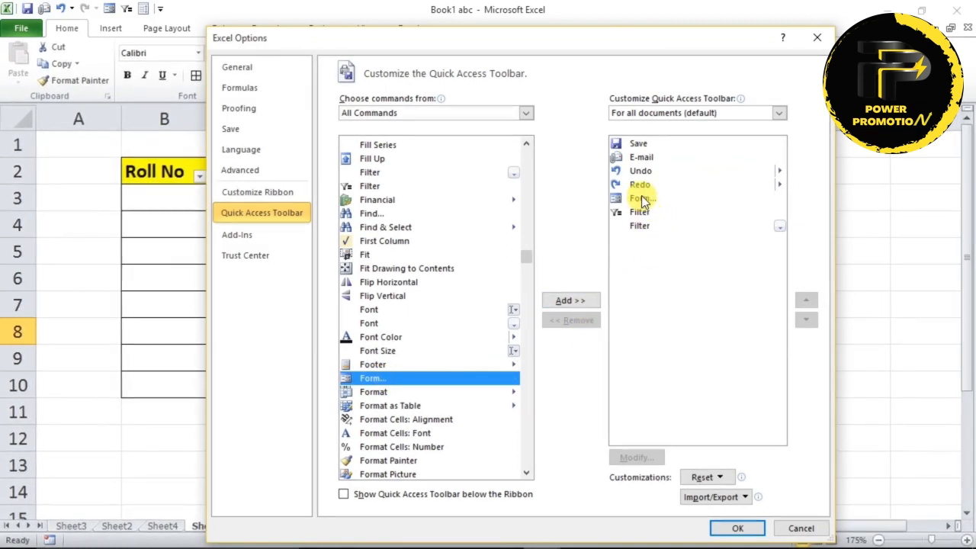
{"action": "left_click", "coordinate": [812, 37]}
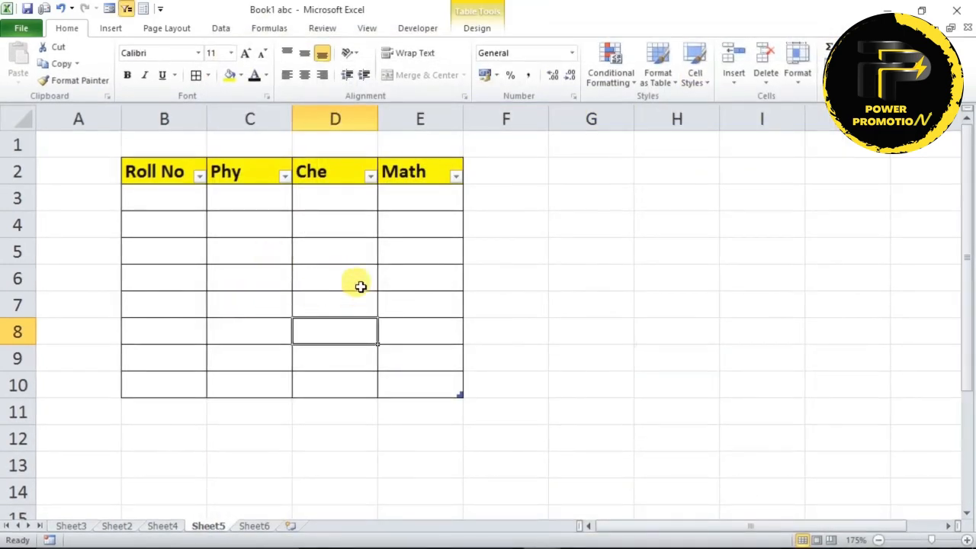
Step: Open the data form for the Sheet5 table and add a record with Roll No 1, Phy 23, Che 34 and Math 45
{"action": "left_click", "coordinate": [309, 283]}
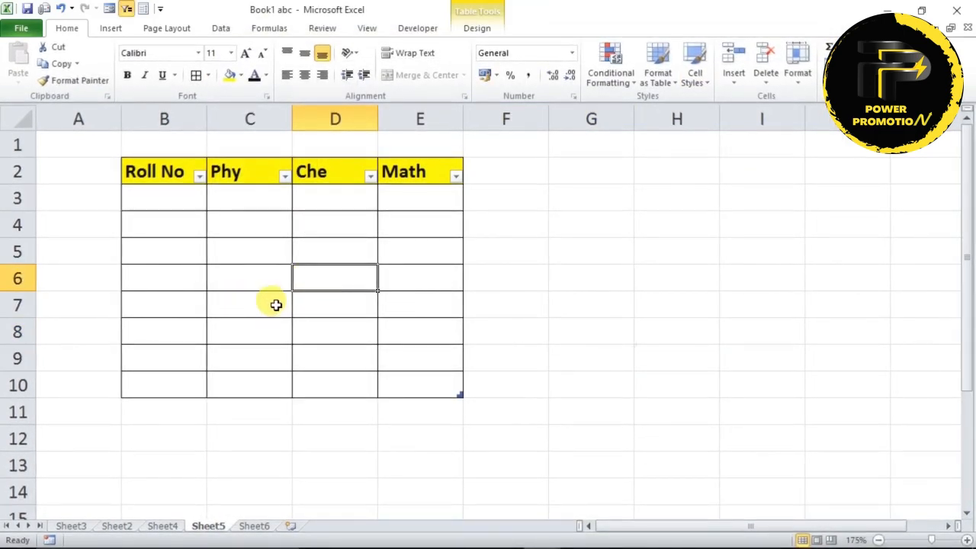
{"action": "left_click", "coordinate": [110, 9]}
{"action": "left_click_drag", "start_coordinate": [449, 267], "coordinate": [563, 206]}
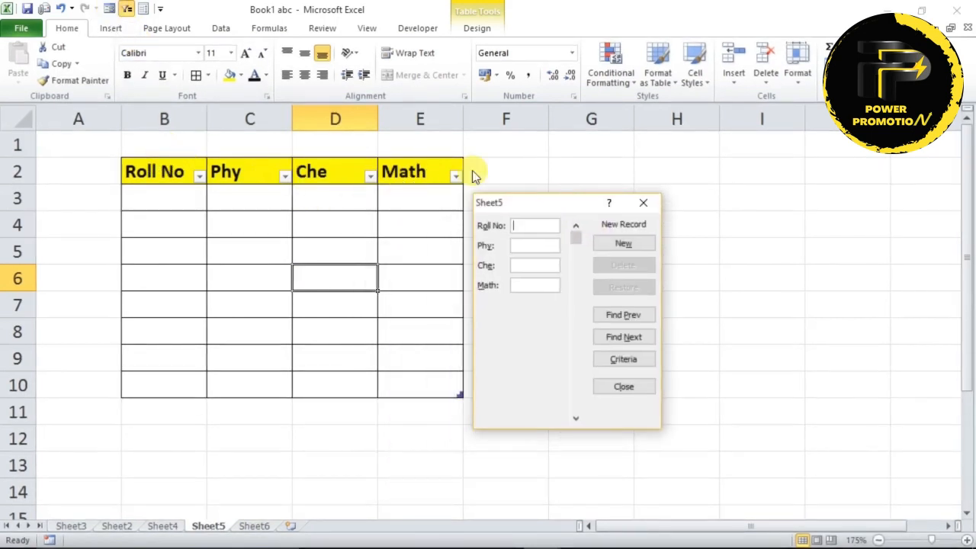
{"action": "left_click_drag", "start_coordinate": [531, 205], "coordinate": [535, 186]}
{"action": "left_click", "coordinate": [537, 207]}
{"action": "type", "text": "1"}
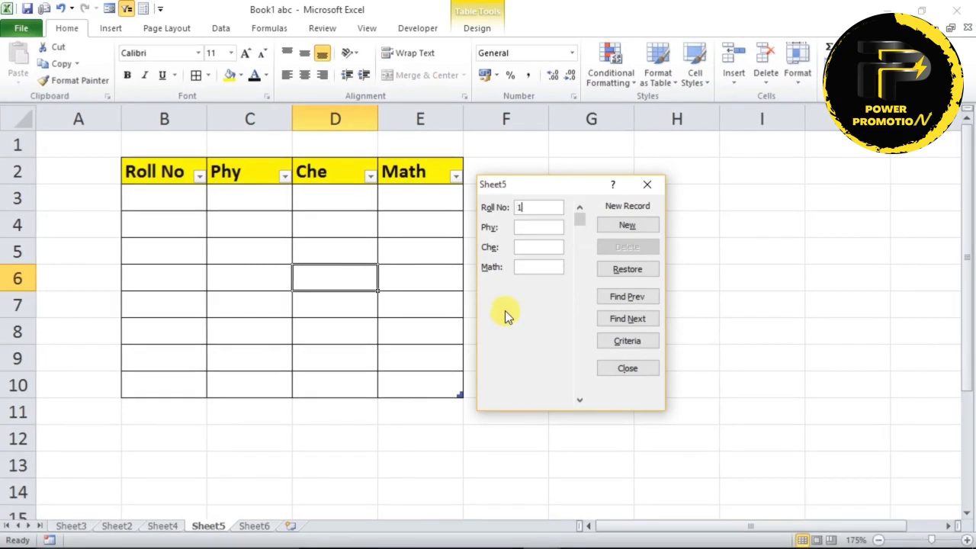
{"action": "type", "text": "23"}
{"action": "key", "text": "Tab"}
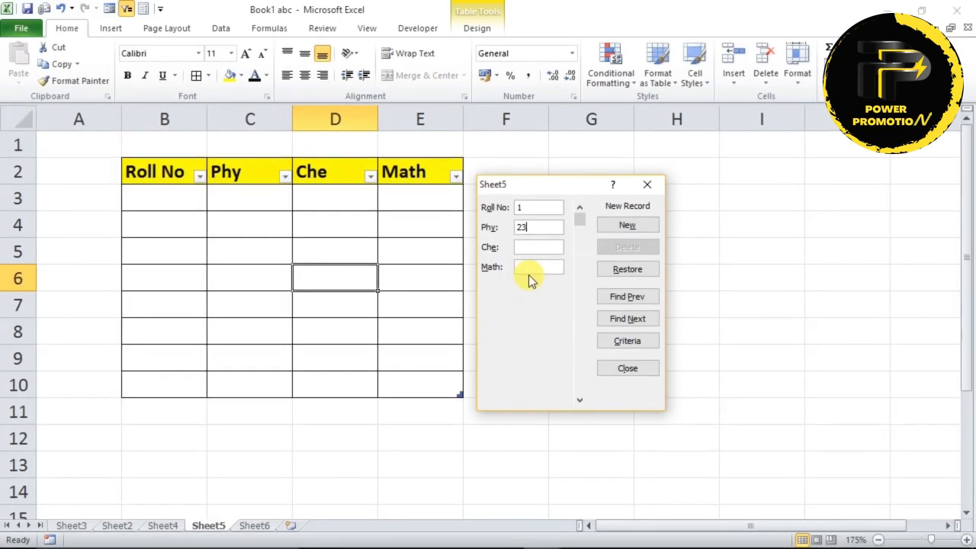
{"action": "type", "text": "34"}
{"action": "key", "text": "Tab"}
{"action": "type", "text": "45"}
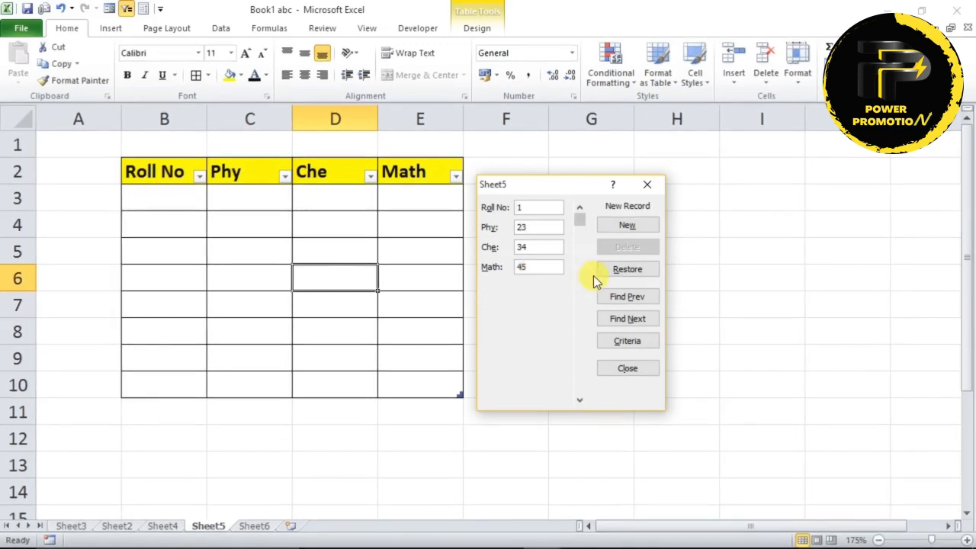
{"action": "left_click", "coordinate": [625, 227]}
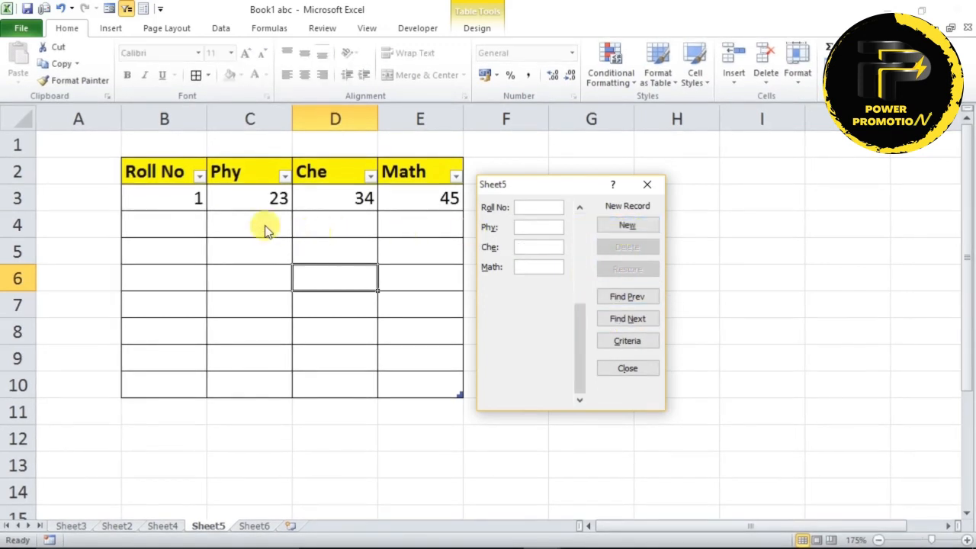
Step: Add a second record with Roll No 2, Phy 34, Che 45 and Math 56, and close the data form
{"action": "left_click", "coordinate": [532, 207]}
{"action": "type", "text": "2"}
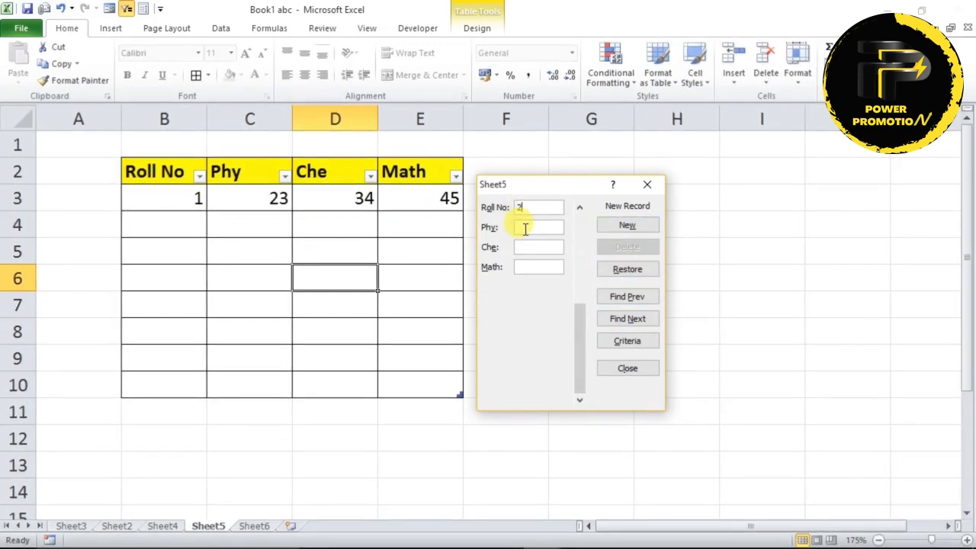
{"action": "type", "text": "34"}
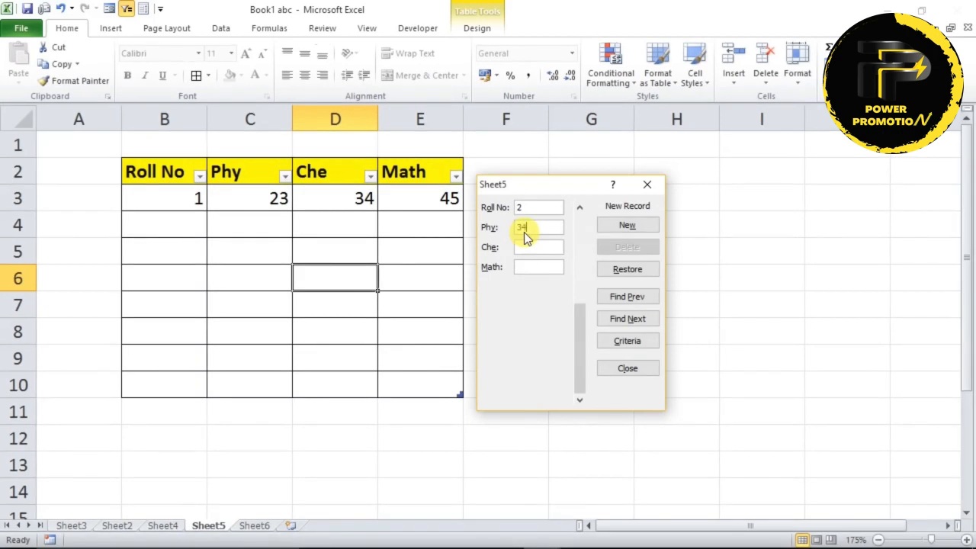
{"action": "key", "text": "Tab"}
{"action": "type", "text": "45"}
{"action": "key", "text": "Tab"}
{"action": "type", "text": "56"}
{"action": "left_click", "coordinate": [618, 225]}
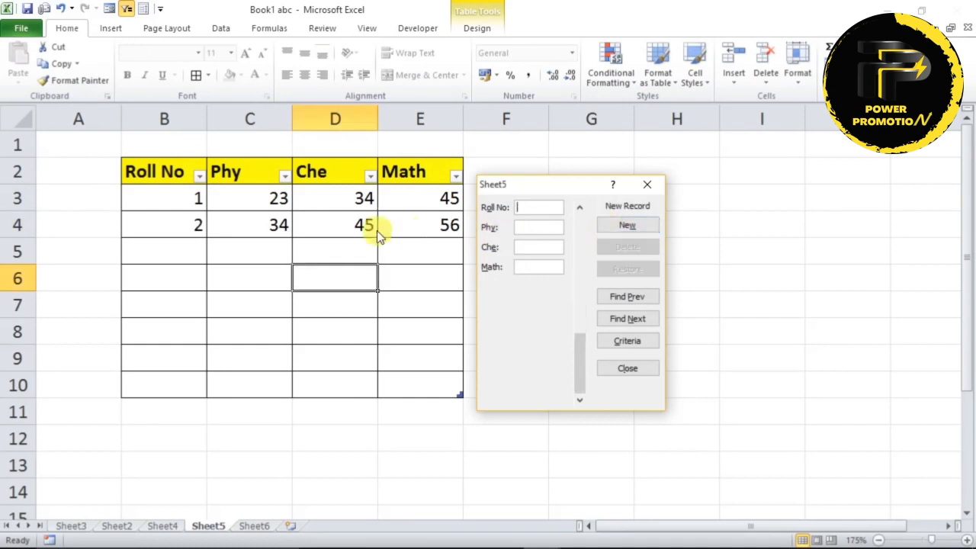
{"action": "left_click", "coordinate": [644, 185]}
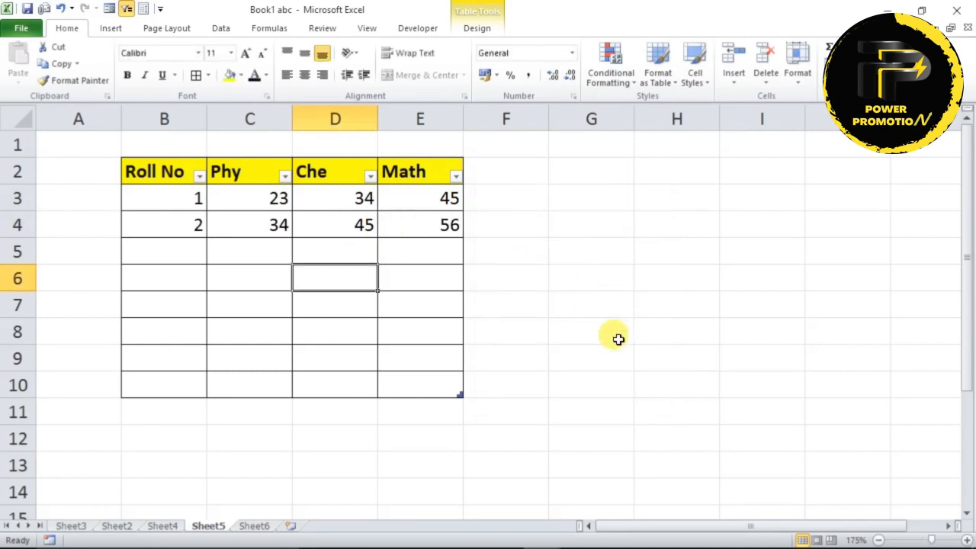
Step: Reopen the data form to view the table's first record, and close it
{"action": "left_click", "coordinate": [256, 256]}
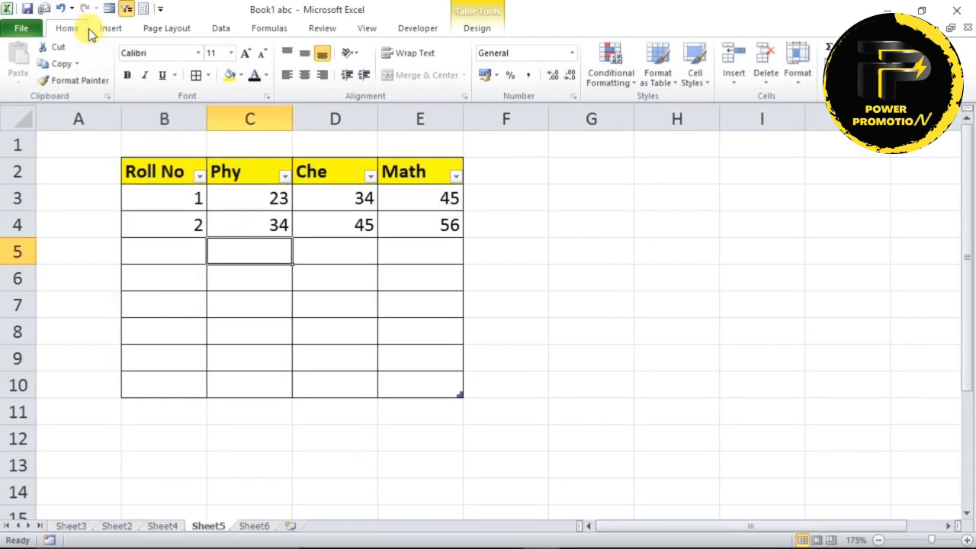
{"action": "left_click", "coordinate": [108, 10]}
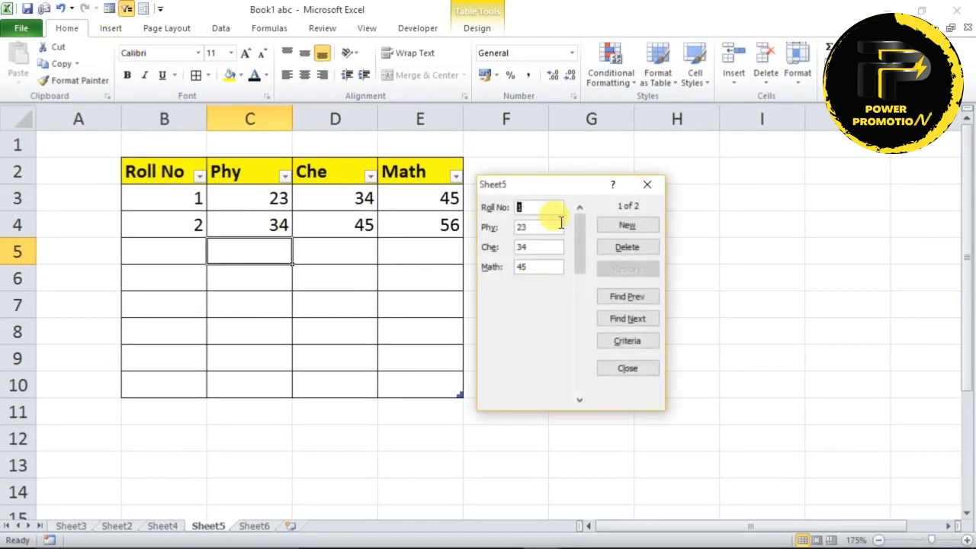
{"action": "left_click", "coordinate": [648, 186]}
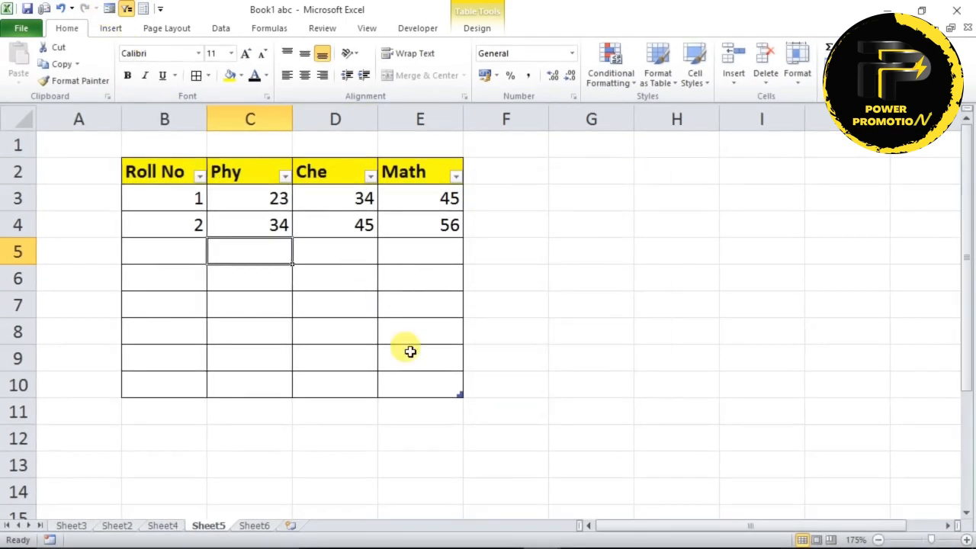
Step: On Sheet6, enter the formula =CELL("filename") in cell D12 below the marks table
{"action": "left_click", "coordinate": [254, 526]}
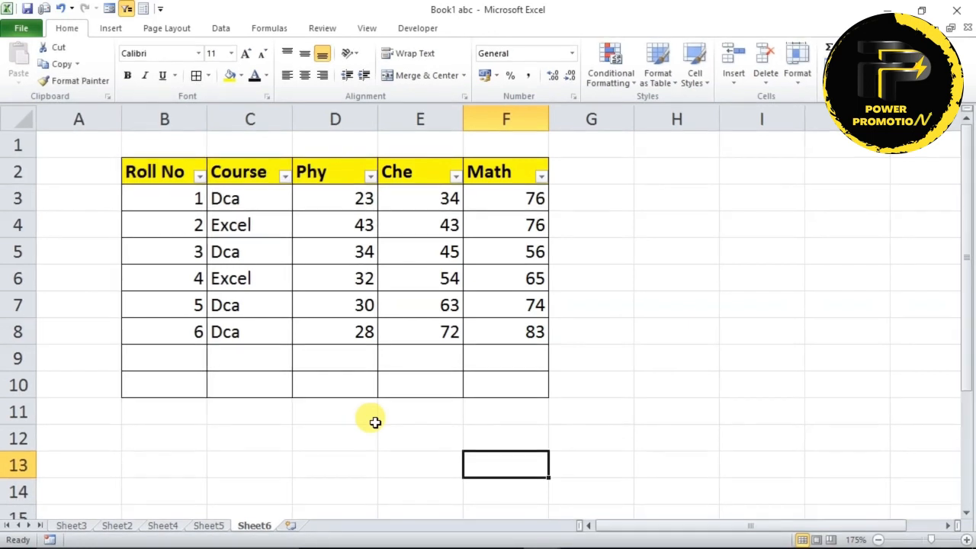
{"action": "left_click", "coordinate": [312, 432]}
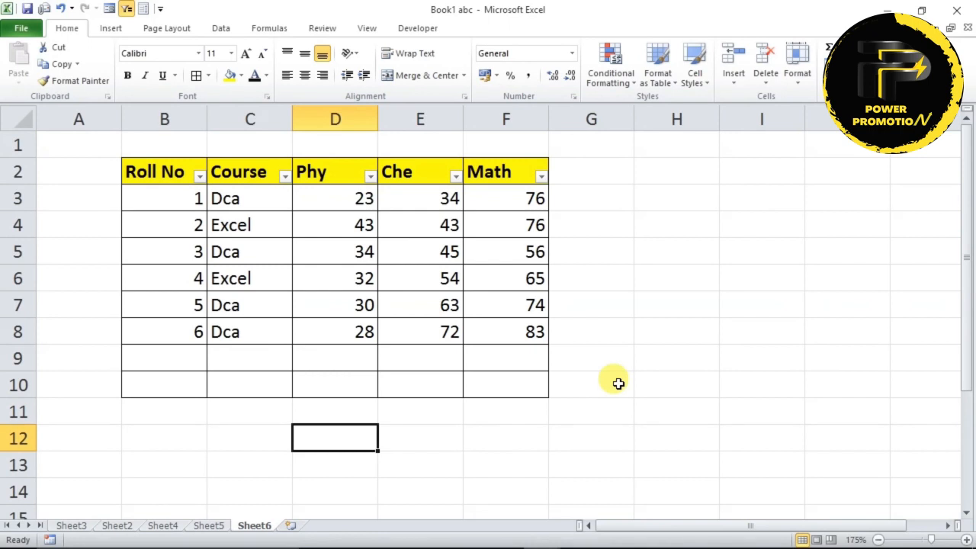
{"action": "type", "text": "=cell"}
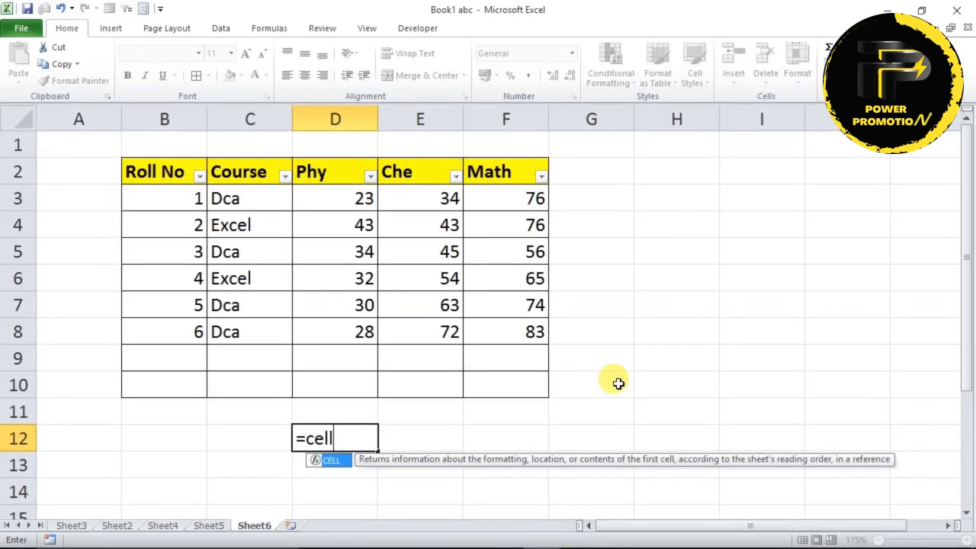
{"action": "key", "text": "Tab"}
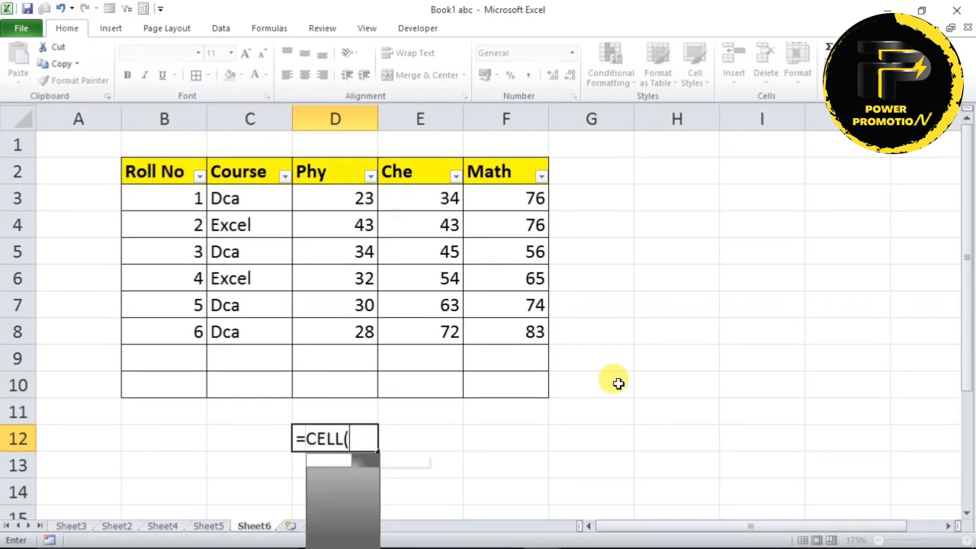
{"action": "type", "text": "\"f"}
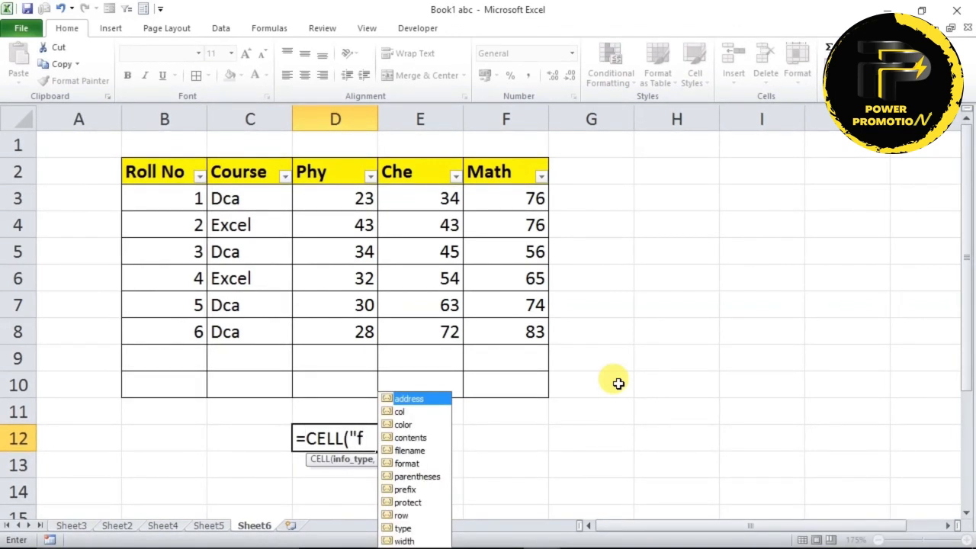
{"action": "type", "text": "i"}
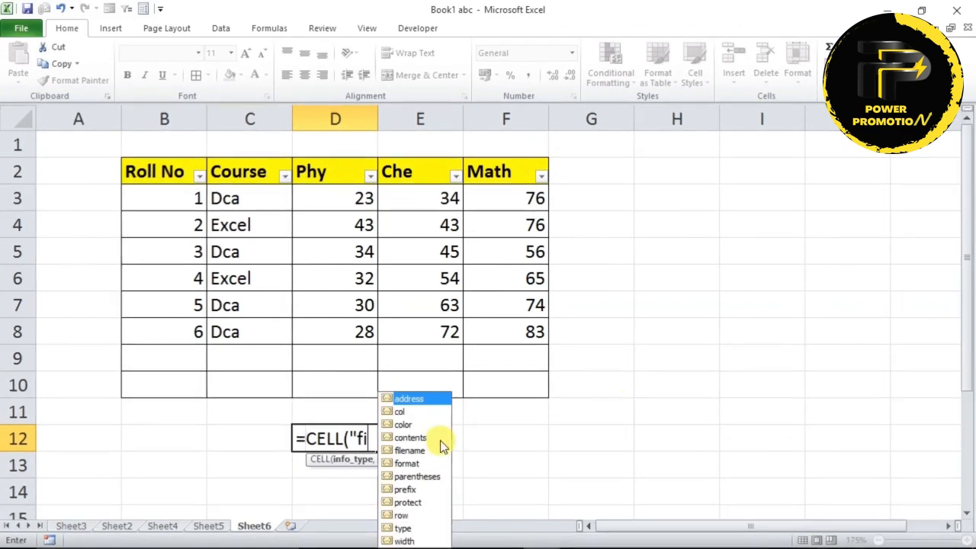
{"action": "type", "text": "lename\""}
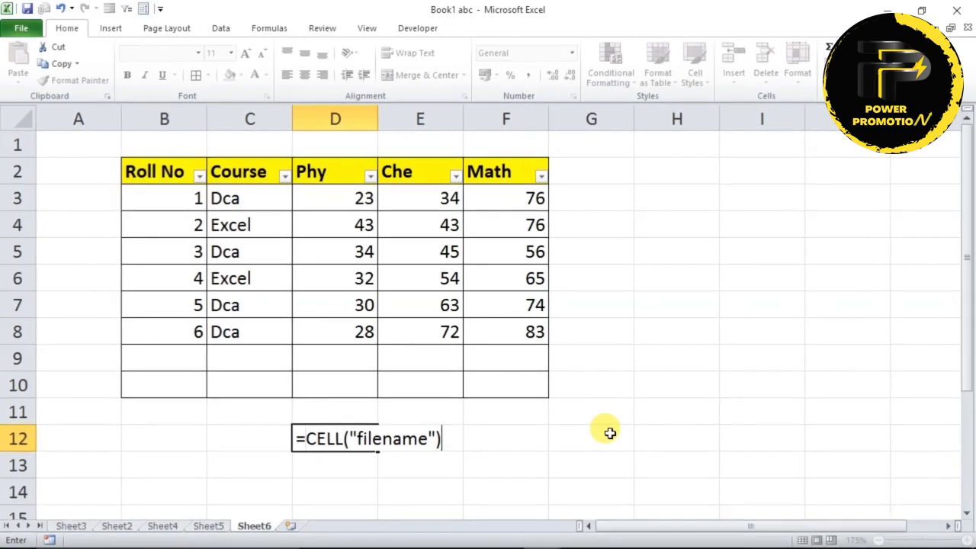
{"action": "key", "text": "Return"}
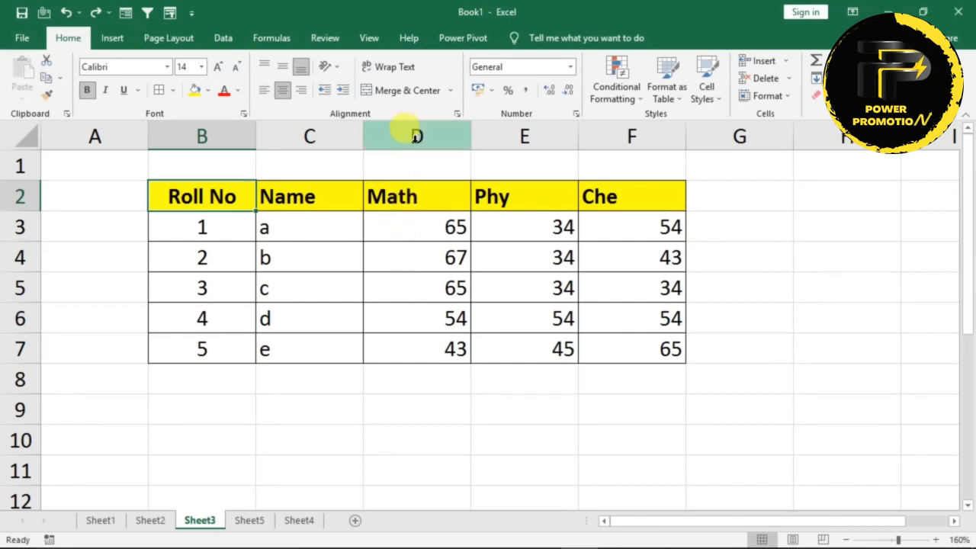
Step: On Sheet3 of the Book1 workbook, hide the Math and Phy columns D and E
{"action": "left_click_drag", "start_coordinate": [414, 134], "coordinate": [489, 133]}
{"action": "right_click", "coordinate": [488, 133]}
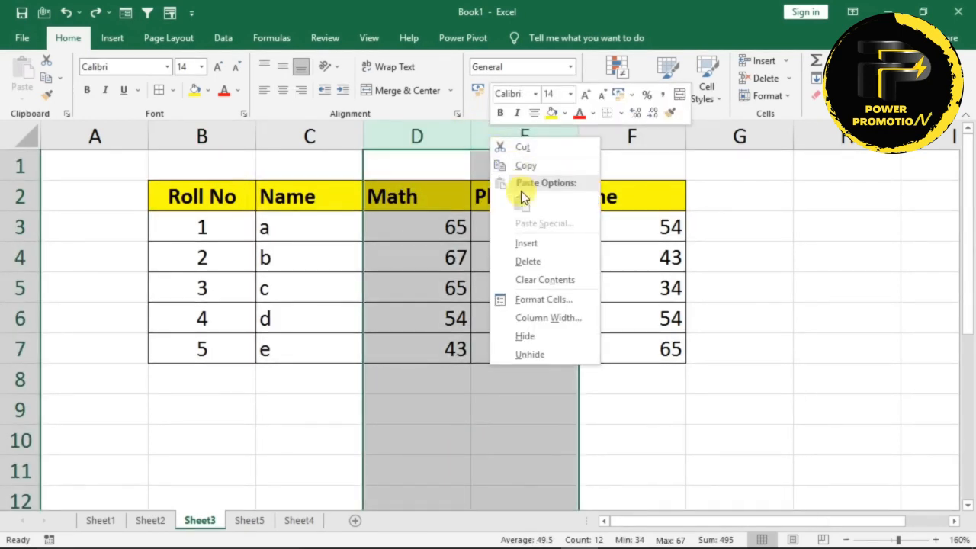
{"action": "left_click", "coordinate": [526, 336]}
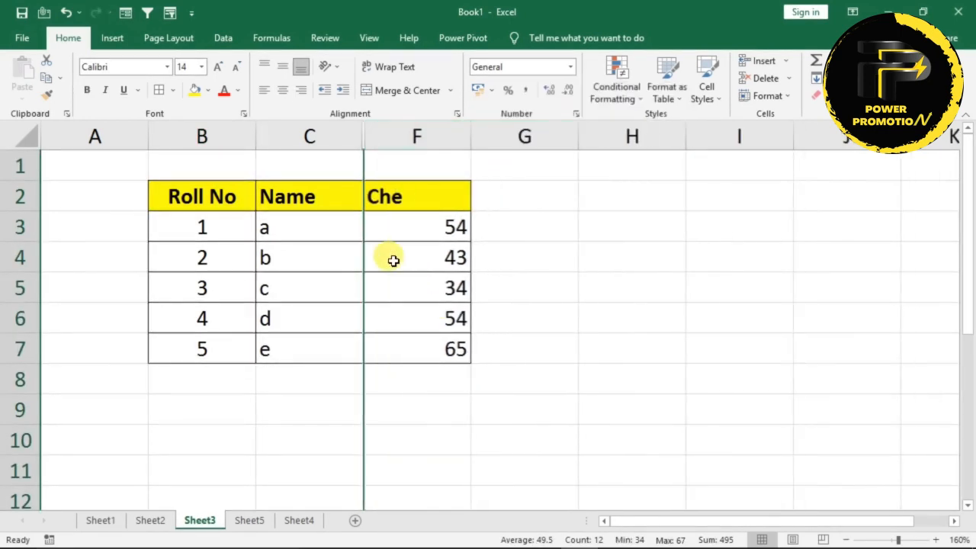
Step: Copy the marks table B2:F7, with its hidden columns, from Sheet3 and paste it at B2 of a new sheet
{"action": "left_click", "coordinate": [345, 375]}
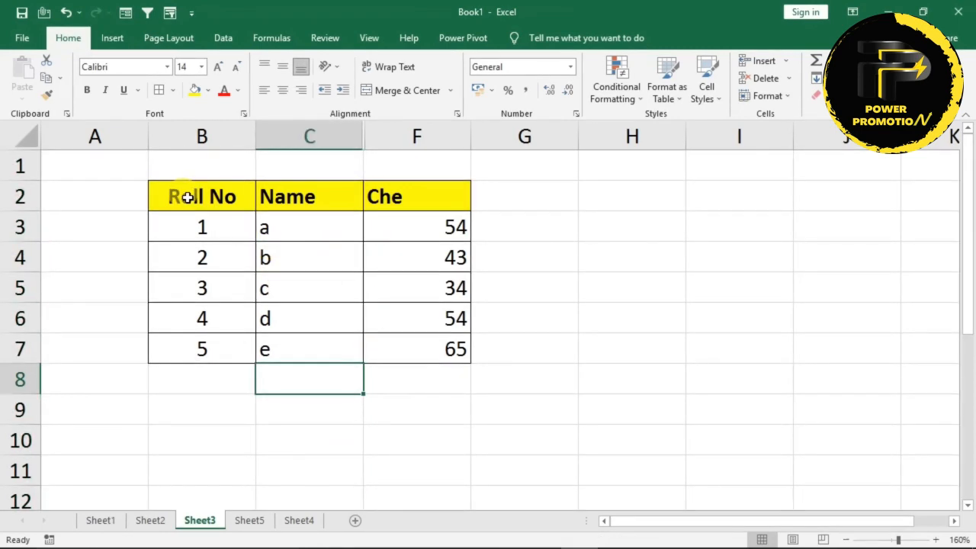
{"action": "left_click_drag", "start_coordinate": [194, 200], "coordinate": [400, 348]}
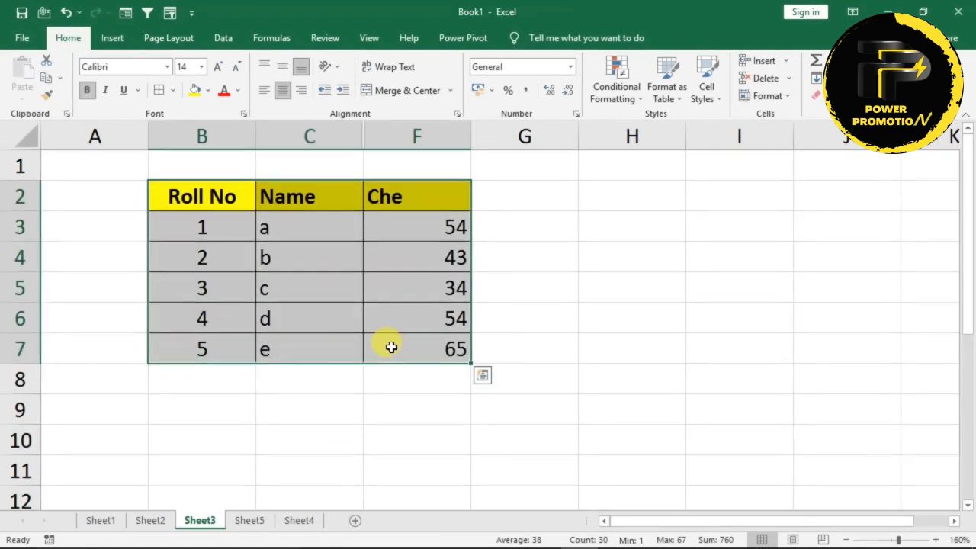
{"action": "key", "text": "ctrl+c"}
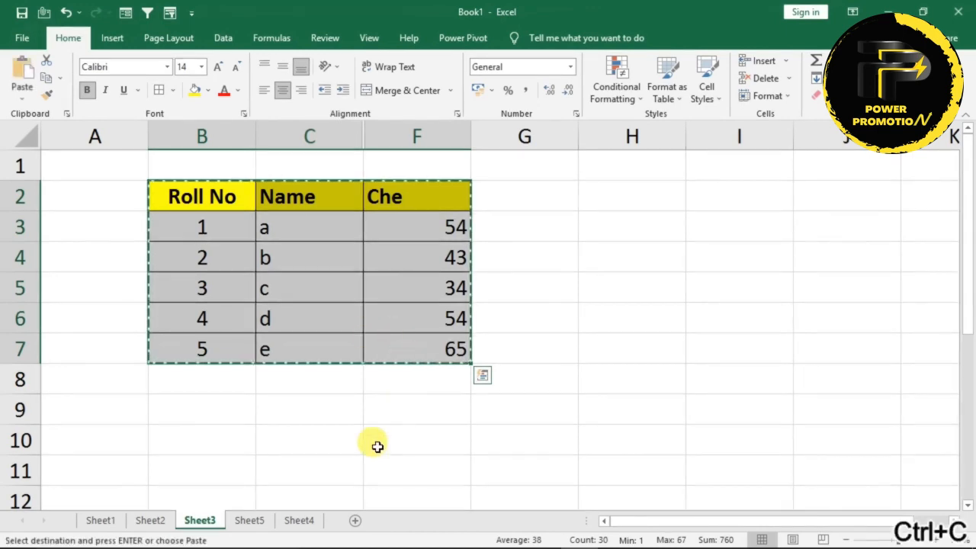
{"action": "left_click", "coordinate": [354, 521]}
{"action": "left_click", "coordinate": [150, 174]}
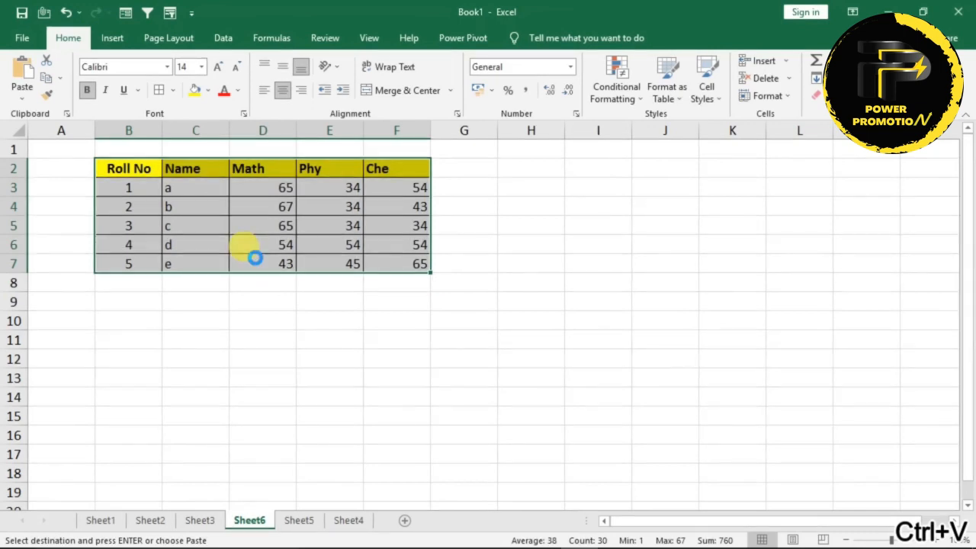
{"action": "scroll", "coordinate": [432, 321], "scroll_direction": "up", "scroll_amount": 3}
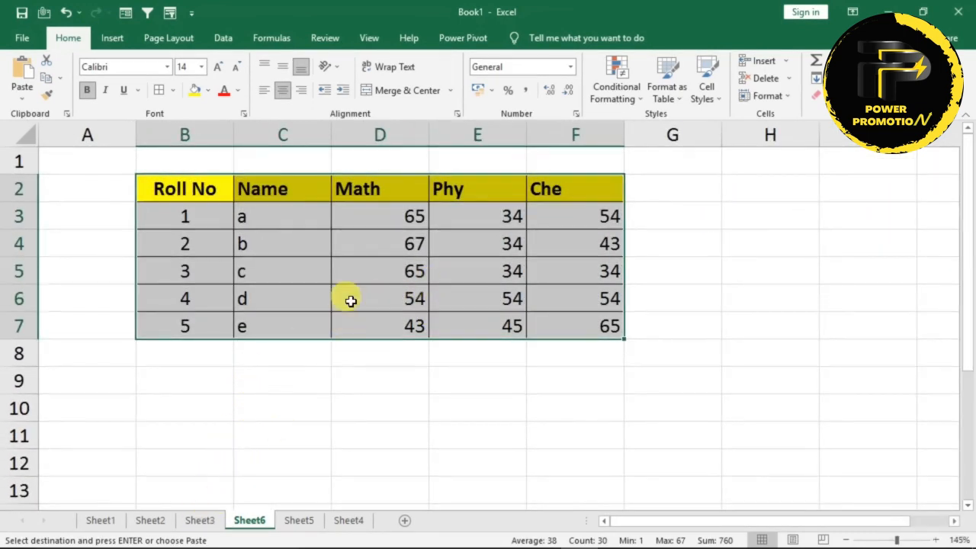
Step: On Sheet3, select only the visible cells of the marks table B2:F7 through Go To Special and copy them
{"action": "left_click", "coordinate": [200, 521]}
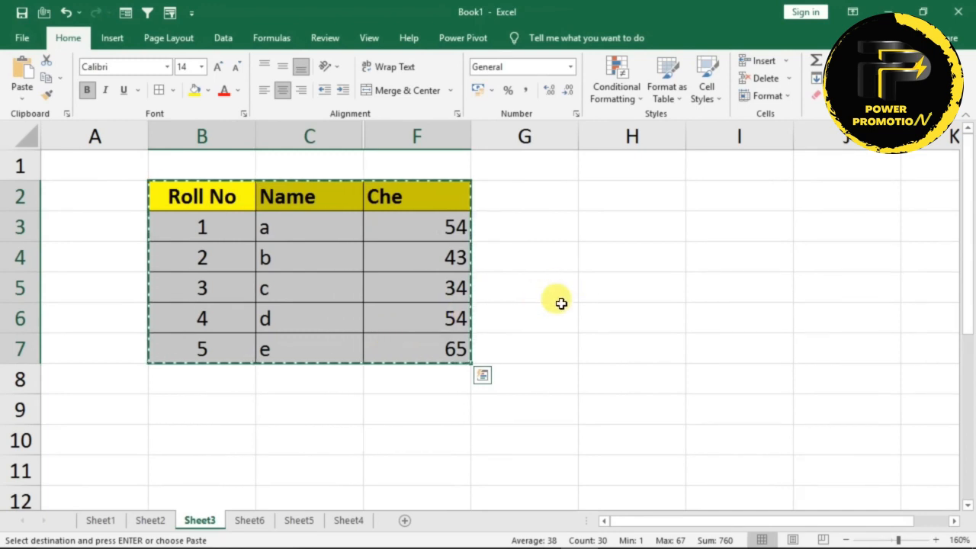
{"action": "key", "text": "Escape"}
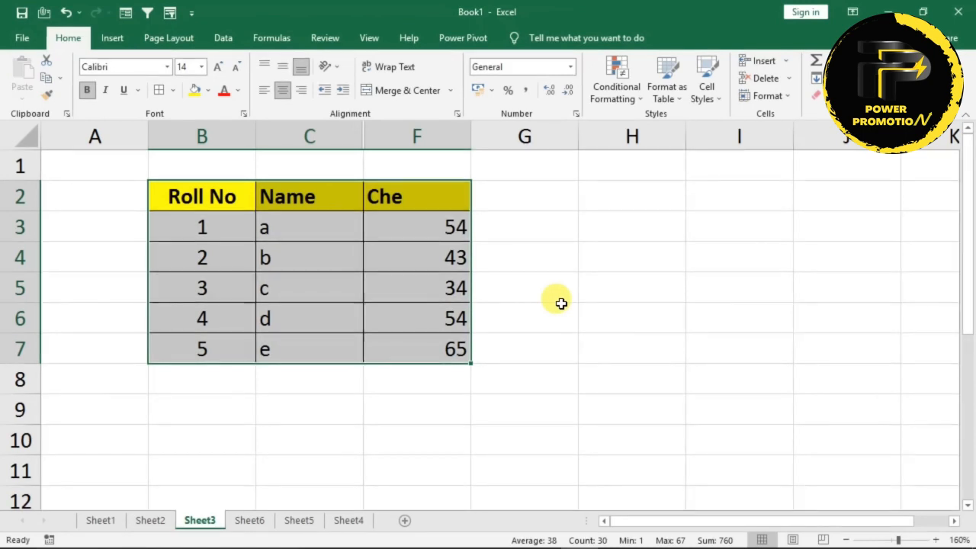
{"action": "left_click", "coordinate": [349, 313]}
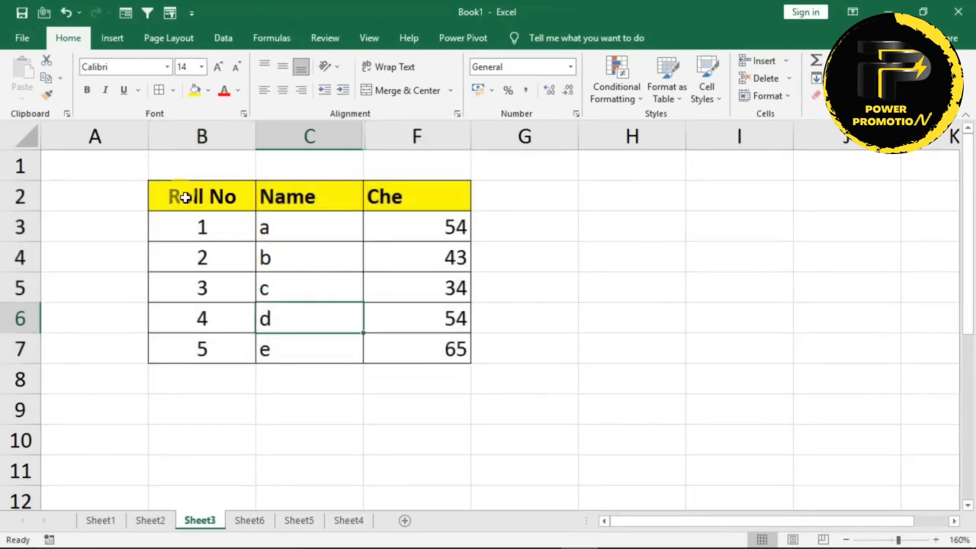
{"action": "mouse_move", "coordinate": [185, 198]}
{"action": "left_mouse_down"}
{"action": "mouse_move", "coordinate": [322, 261]}
{"action": "mouse_move", "coordinate": [405, 348]}
{"action": "left_mouse_up"}
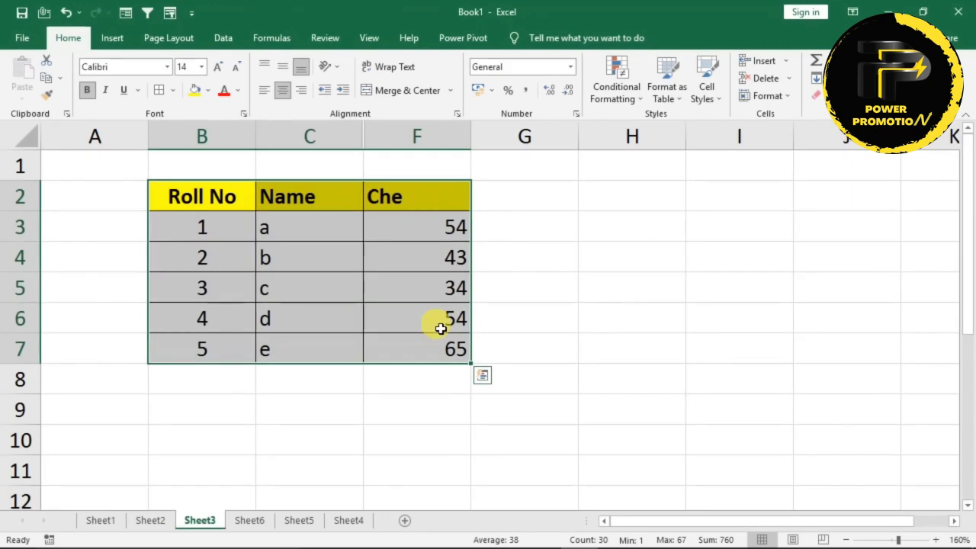
{"action": "key", "text": "F5"}
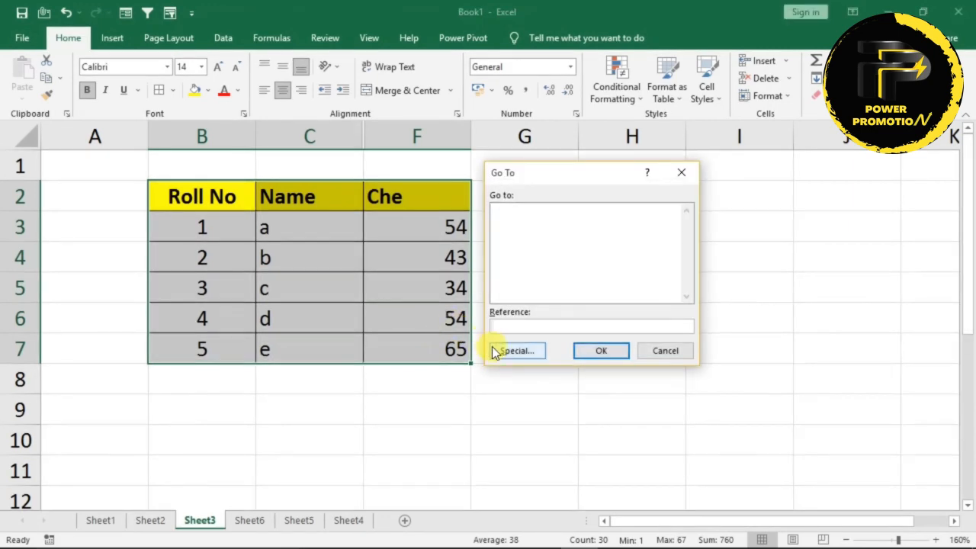
{"action": "left_click", "coordinate": [516, 351]}
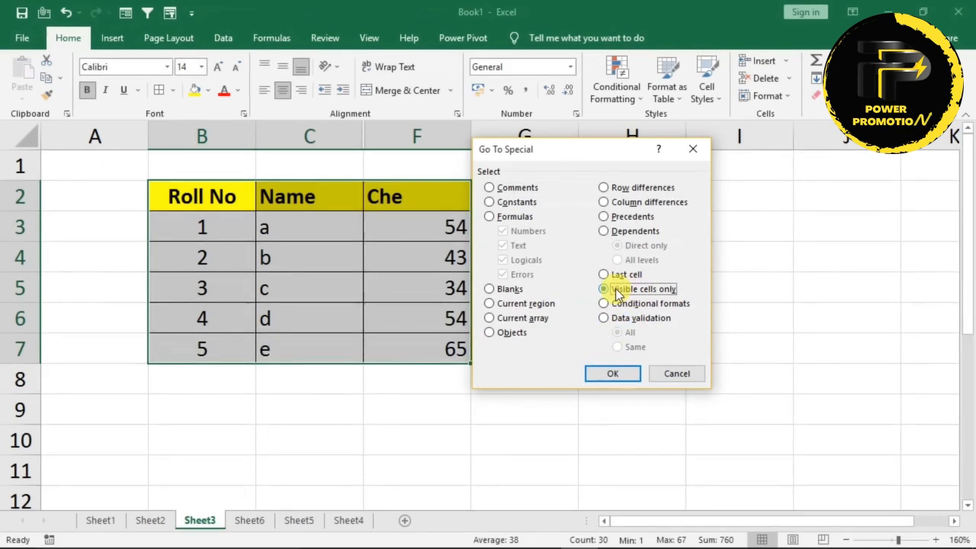
{"action": "left_click", "coordinate": [614, 372]}
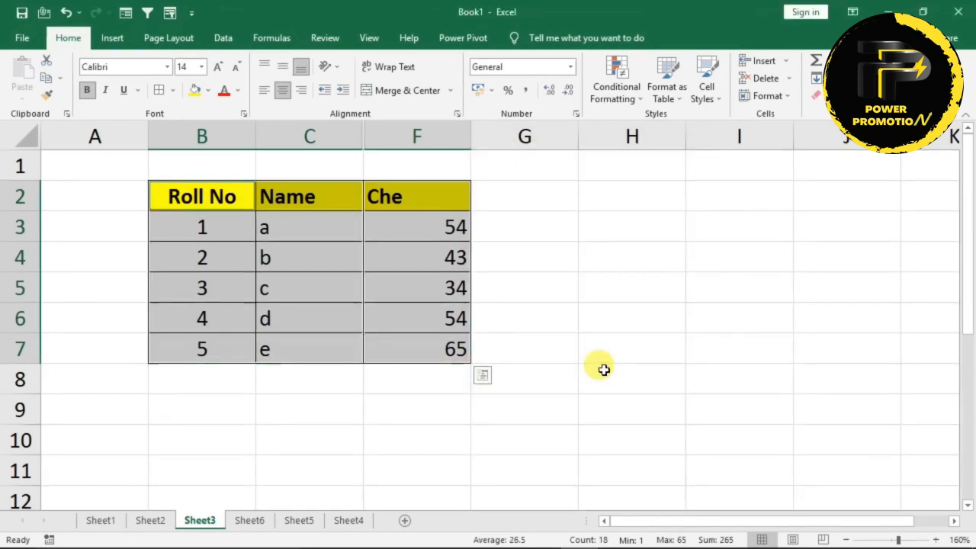
{"action": "key", "text": "ctrl+c"}
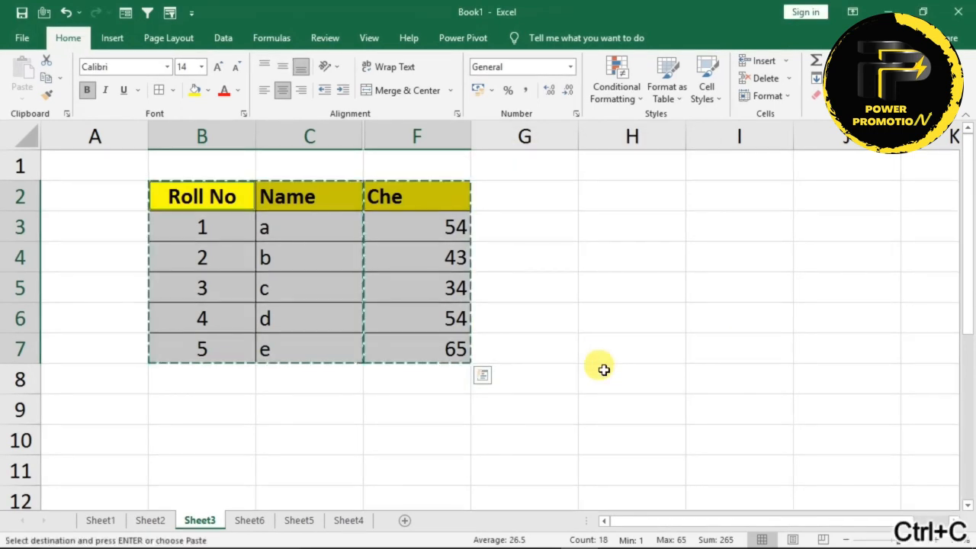
Step: Paste the copied visible cells at B3 of a new sheet after Sheet4
{"action": "left_click", "coordinate": [349, 519]}
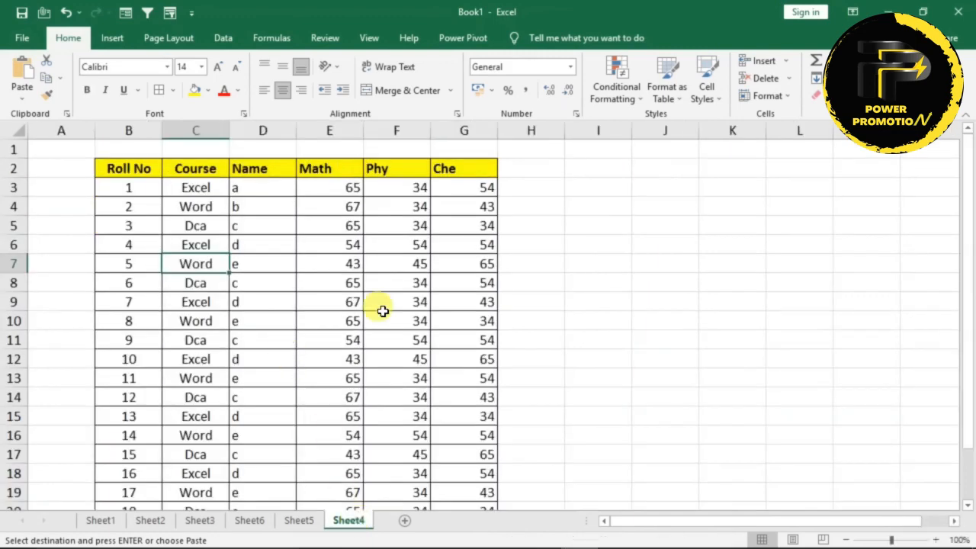
{"action": "left_click", "coordinate": [405, 521]}
{"action": "left_click", "coordinate": [136, 184]}
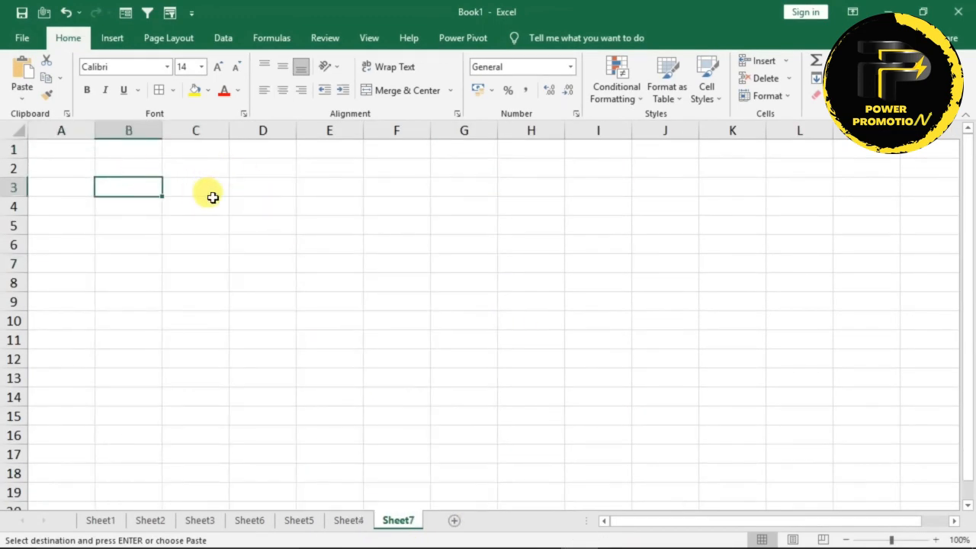
{"action": "key", "text": "ctrl+v"}
{"action": "scroll", "coordinate": [349, 333], "scroll_direction": "up", "scroll_amount": 3}
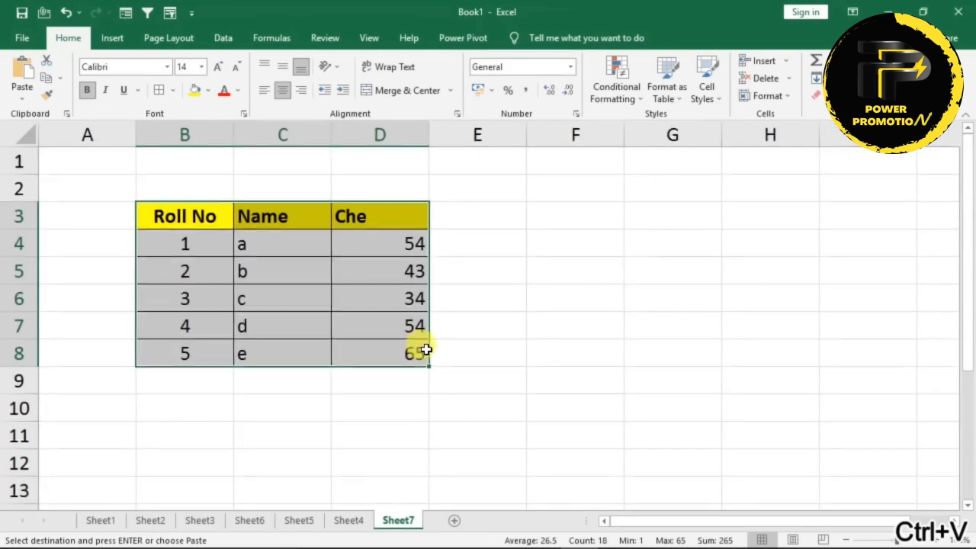
Step: On Sheet4, filter the table's Course column by the value Word of cell C10
{"action": "left_click", "coordinate": [198, 521]}
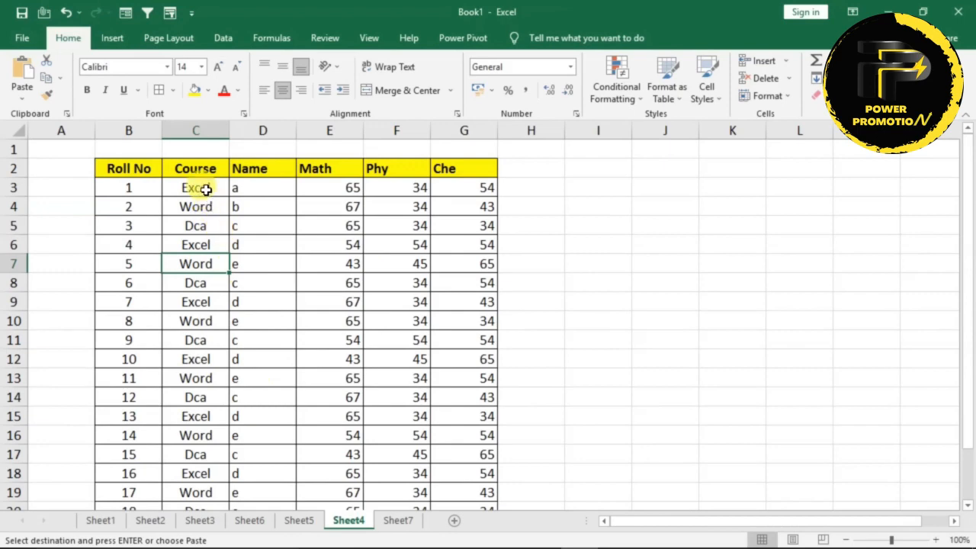
{"action": "scroll", "coordinate": [255, 382], "scroll_direction": "down", "scroll_amount": 4}
{"action": "scroll", "coordinate": [256, 379], "scroll_direction": "up", "scroll_amount": 2}
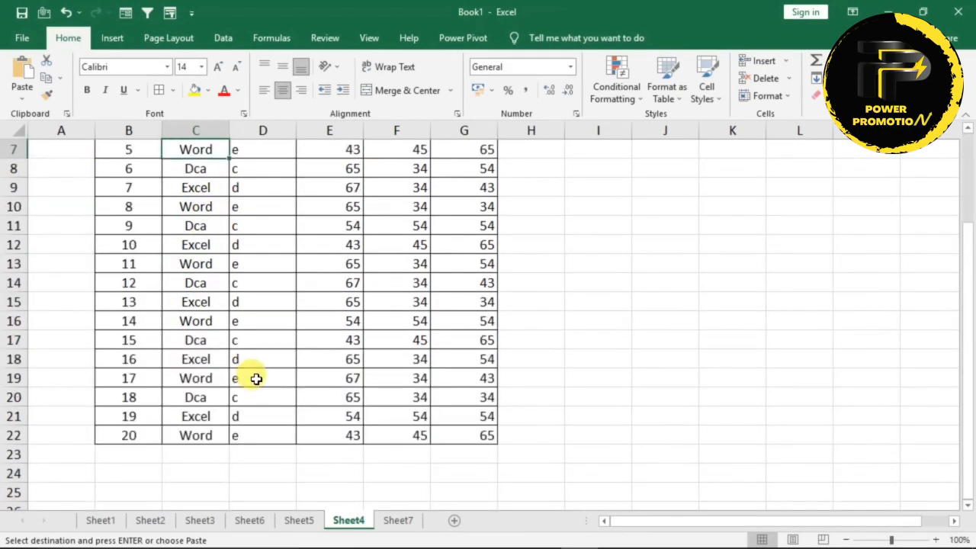
{"action": "scroll", "coordinate": [256, 379], "scroll_direction": "up", "scroll_amount": 2}
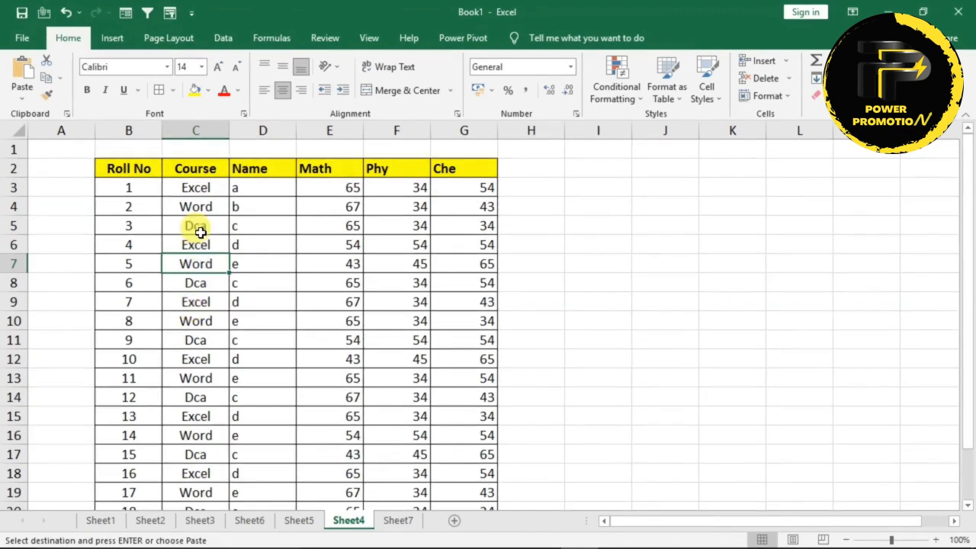
{"action": "left_click", "coordinate": [200, 170]}
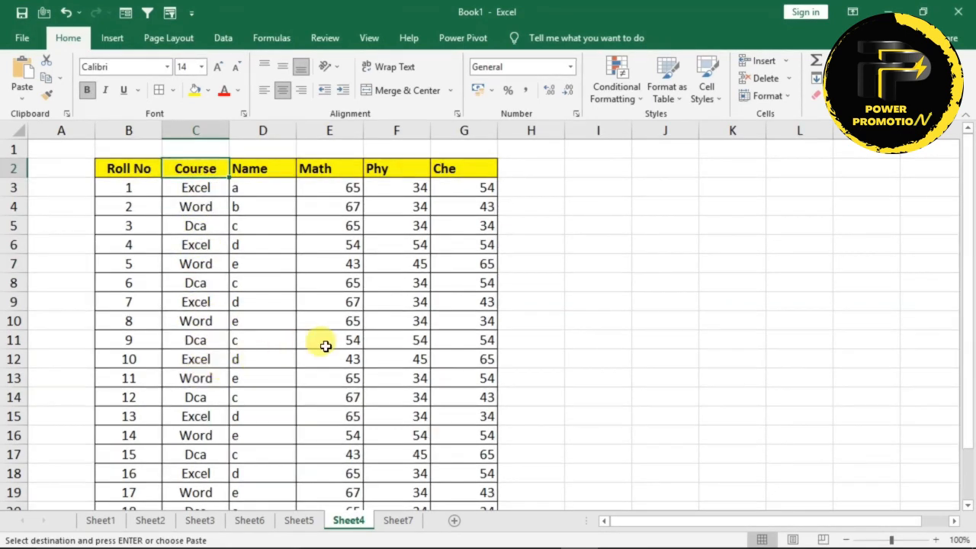
{"action": "left_click", "coordinate": [197, 378]}
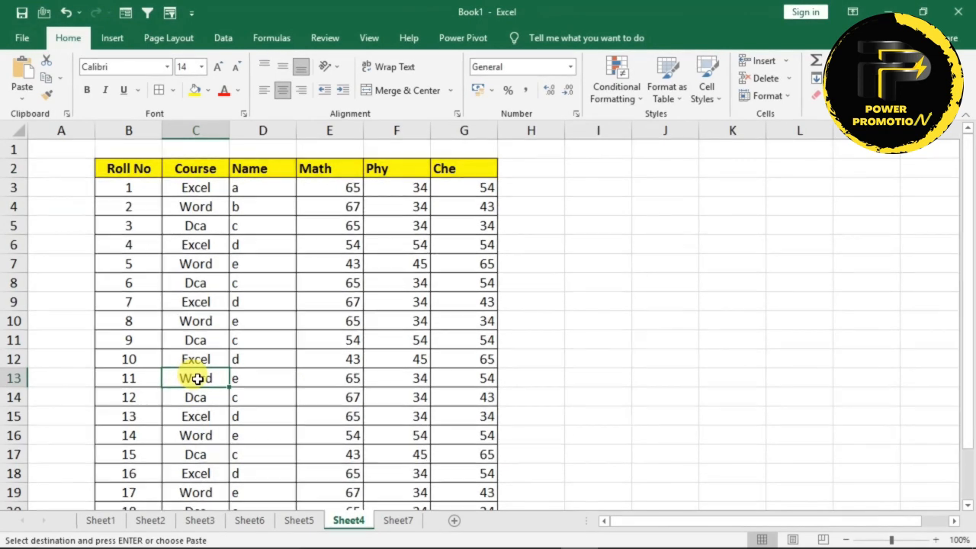
{"action": "left_click", "coordinate": [206, 325]}
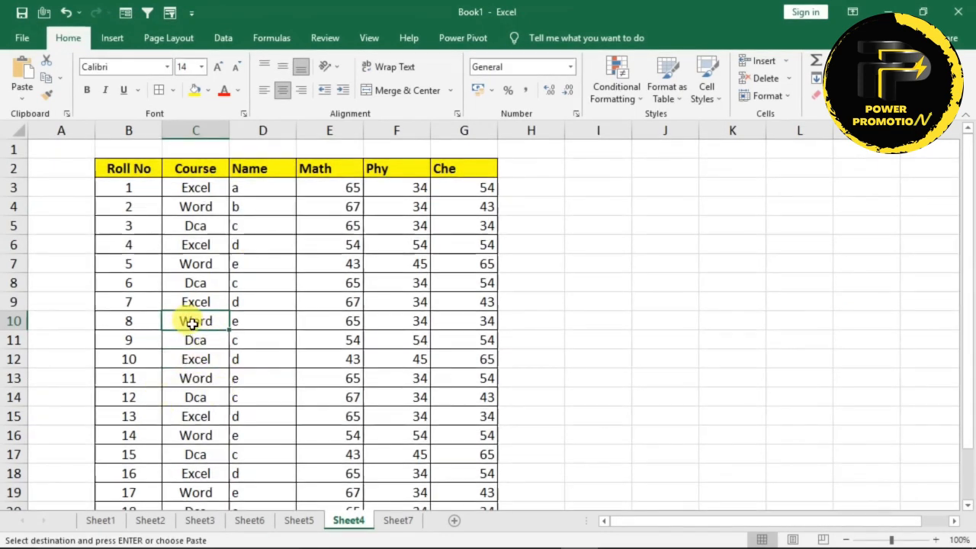
{"action": "right_click", "coordinate": [192, 323]}
{"action": "mouse_move", "coordinate": [247, 399]}
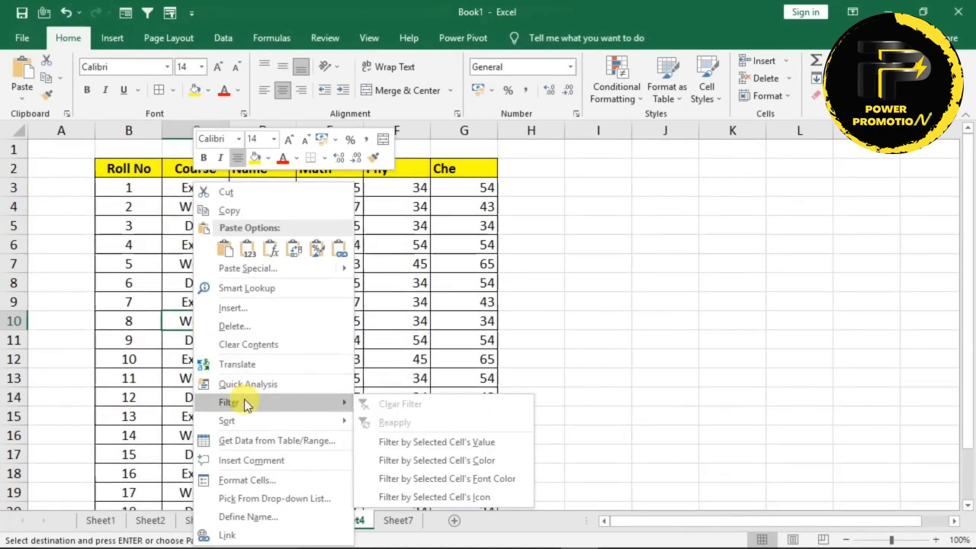
{"action": "left_click", "coordinate": [449, 444]}
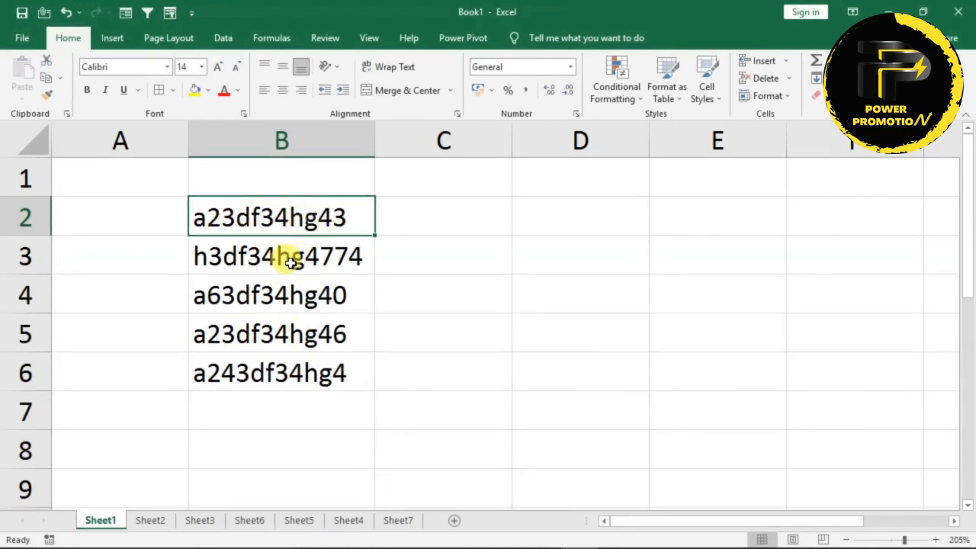
Step: On Sheet1, enter 233443 in C2 as the digits of B2 and Flash Fill the other rows down to C6
{"action": "left_click", "coordinate": [415, 220]}
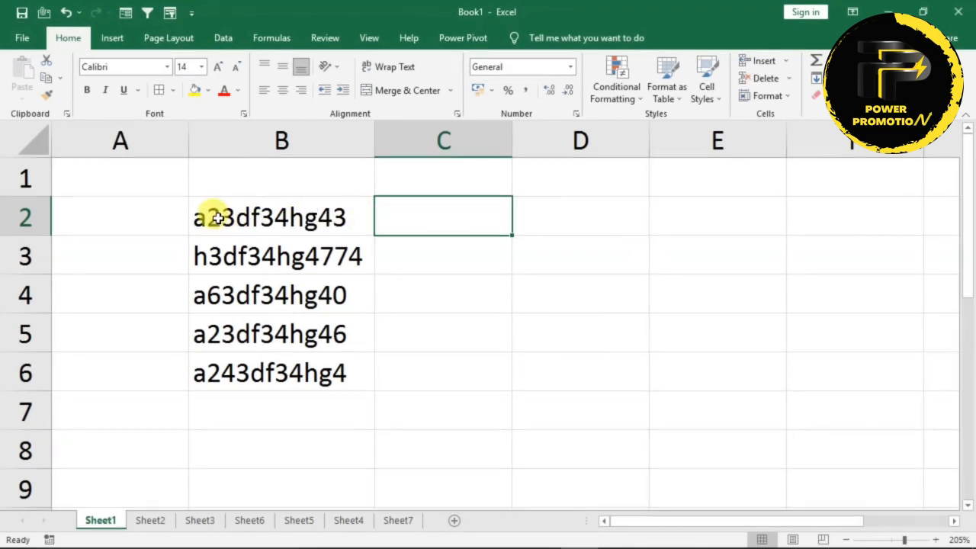
{"action": "type", "text": "234"}
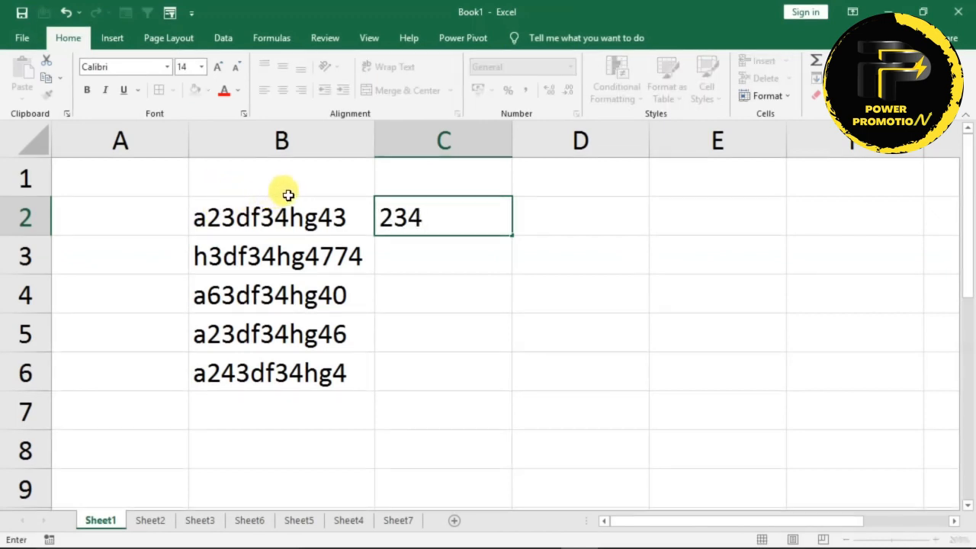
{"action": "key", "text": "BackSpace"}
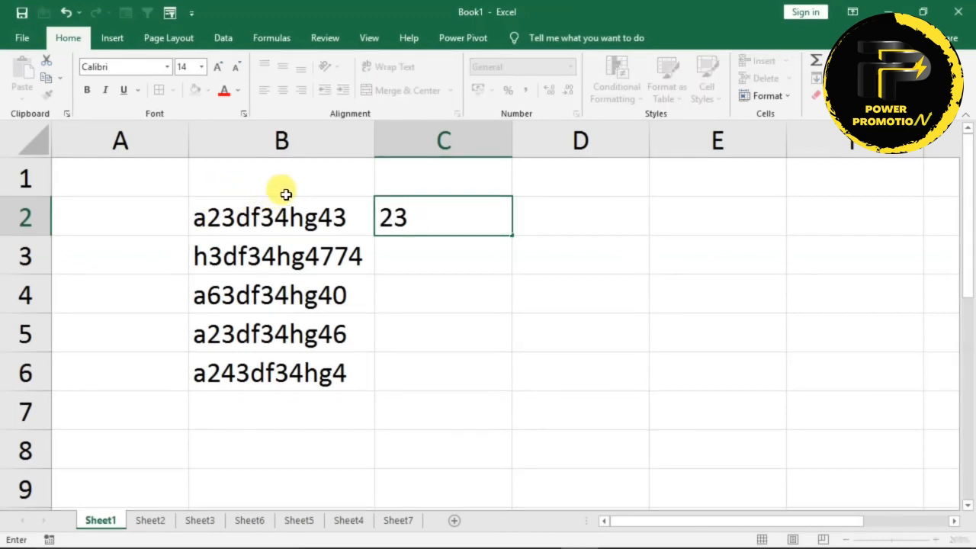
{"action": "type", "text": "3"}
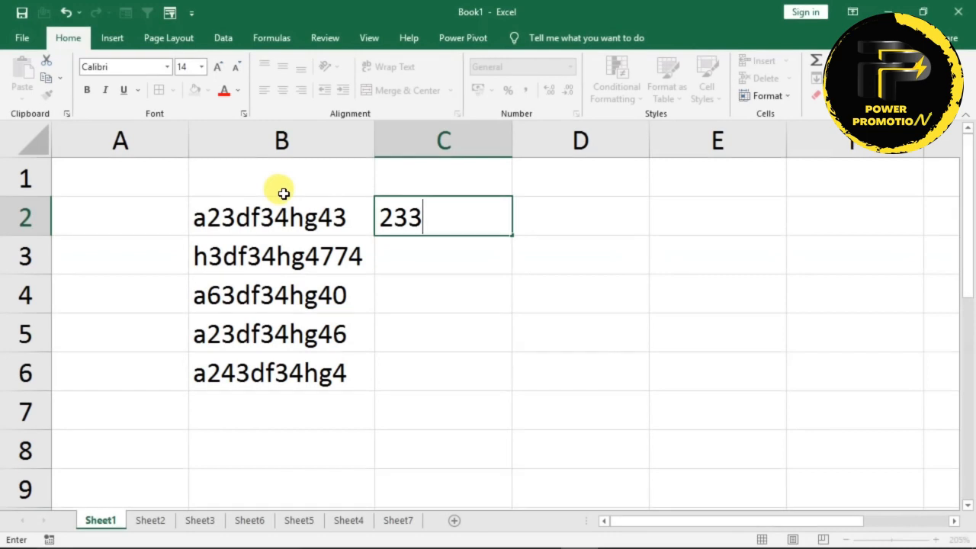
{"action": "type", "text": "44"}
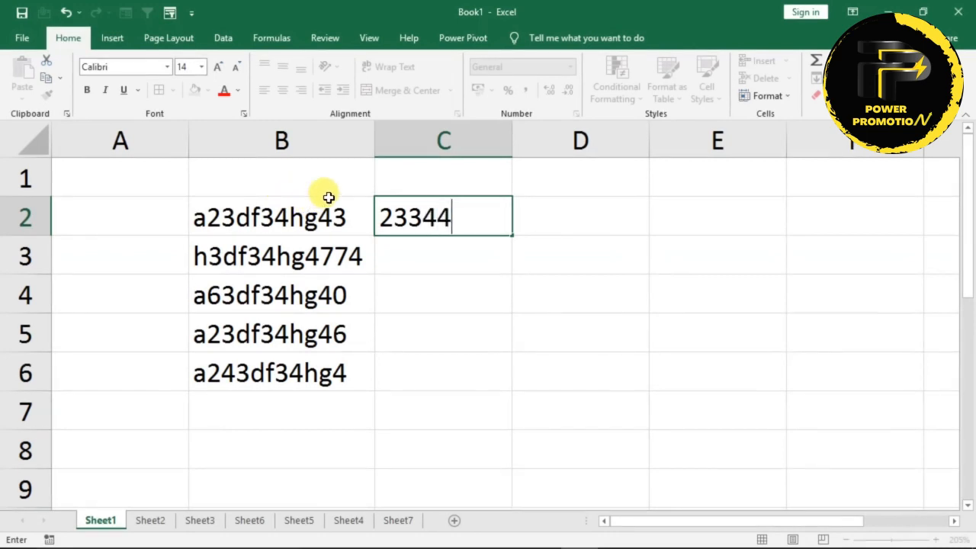
{"action": "type", "text": "3"}
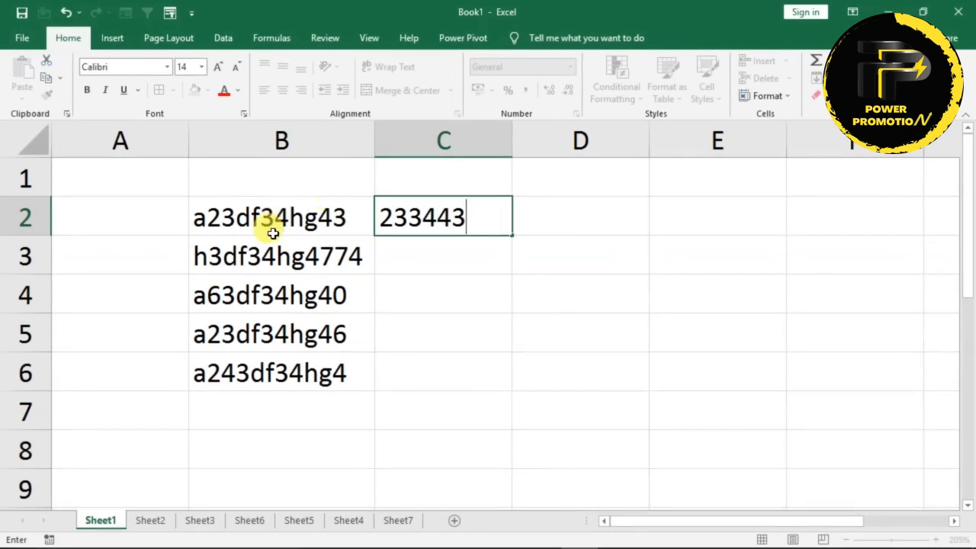
{"action": "key", "text": "Return"}
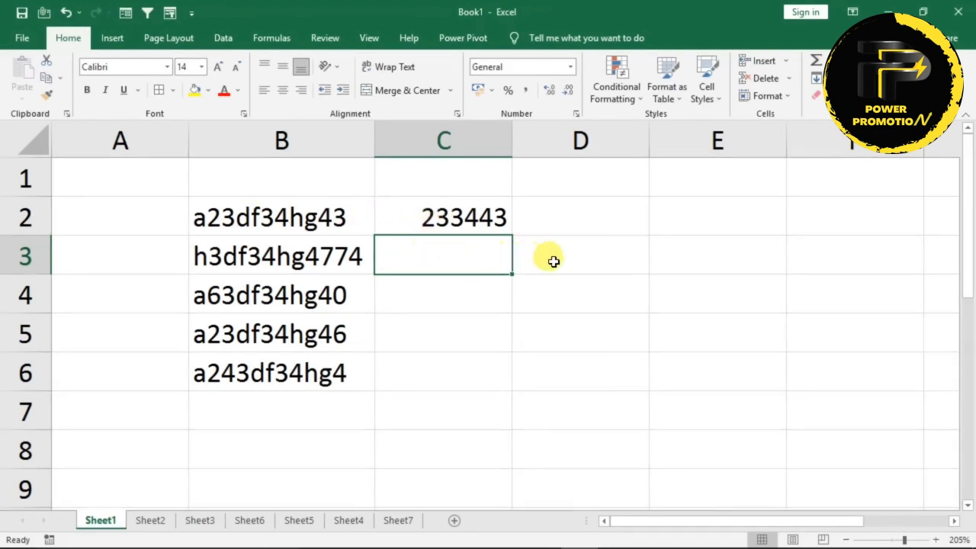
{"action": "key", "text": "ctrl+e"}
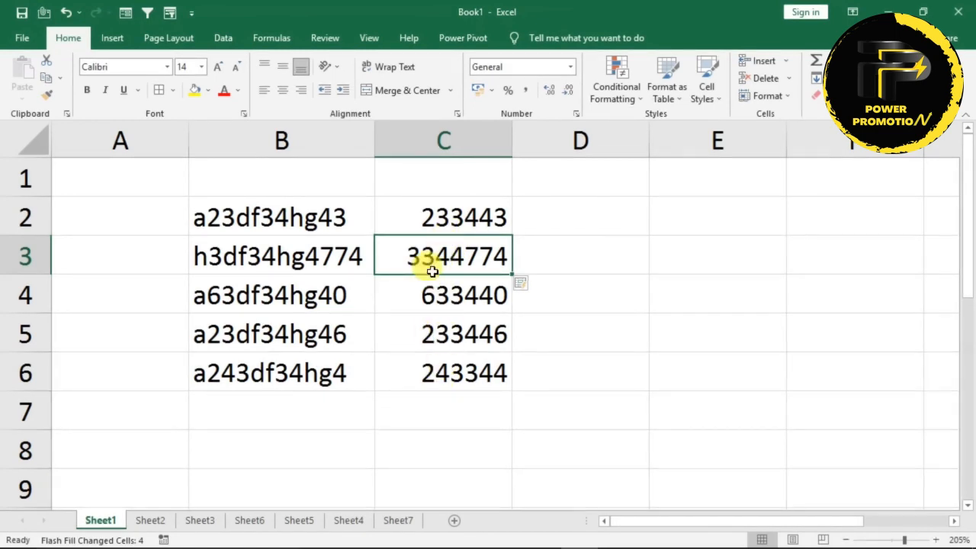
{"action": "left_click", "coordinate": [561, 216]}
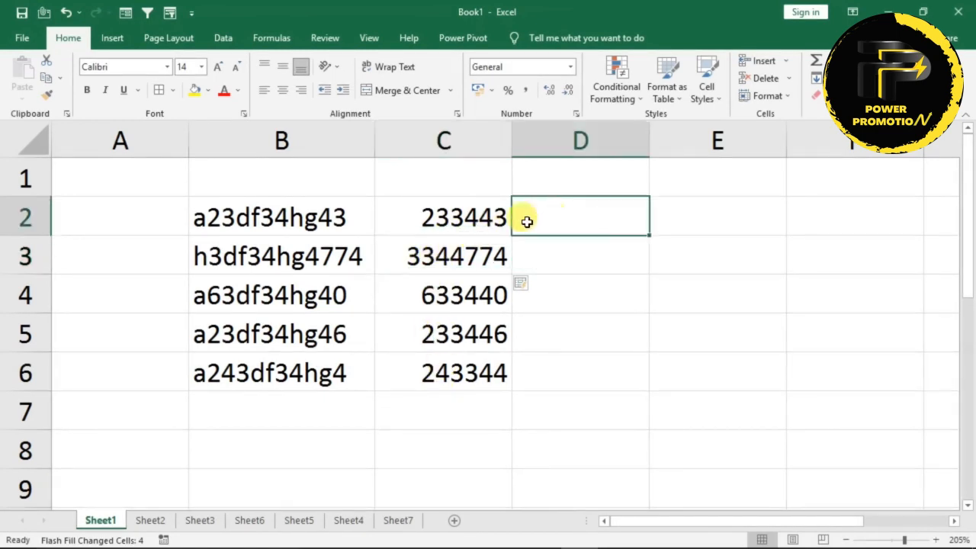
{"action": "left_click", "coordinate": [223, 220]}
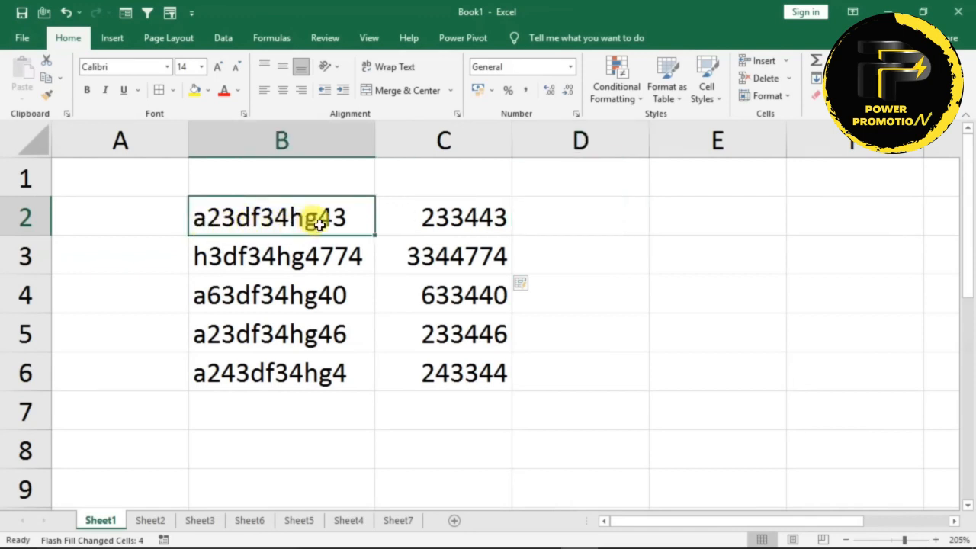
{"action": "left_click", "coordinate": [546, 220]}
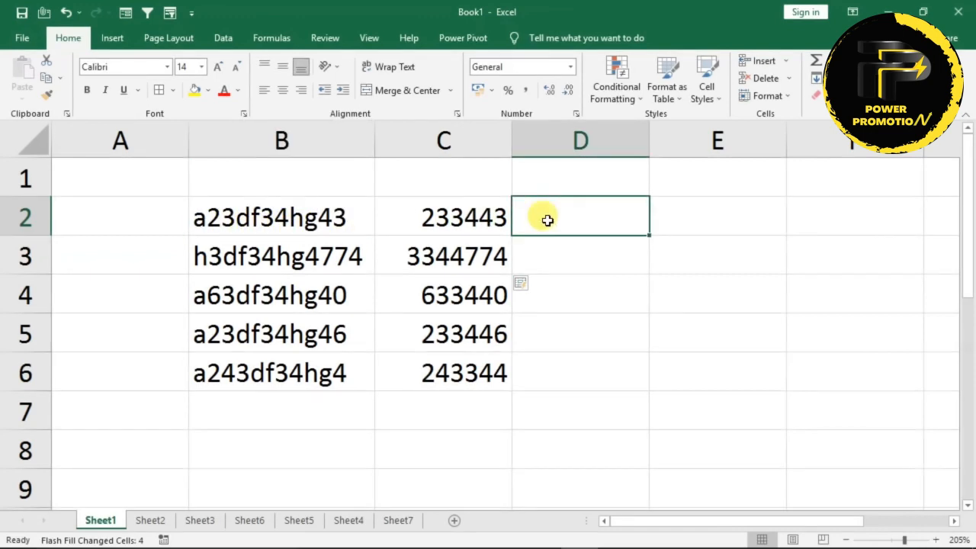
{"action": "left_click", "coordinate": [555, 254]}
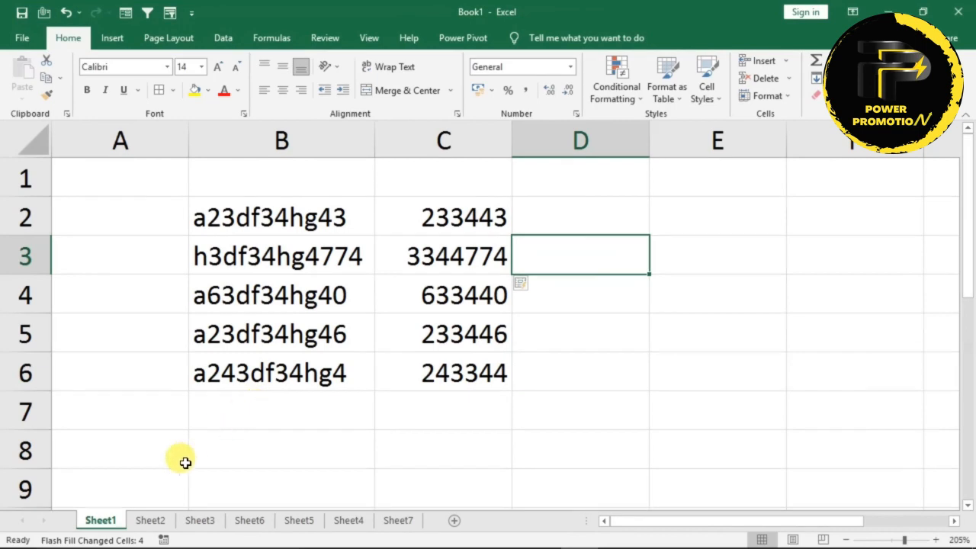
Step: On Sheet2, enter the full name from B2 and C2, separated by a space, in D2 and Flash Fill the other rows down to D4
{"action": "left_click", "coordinate": [151, 522]}
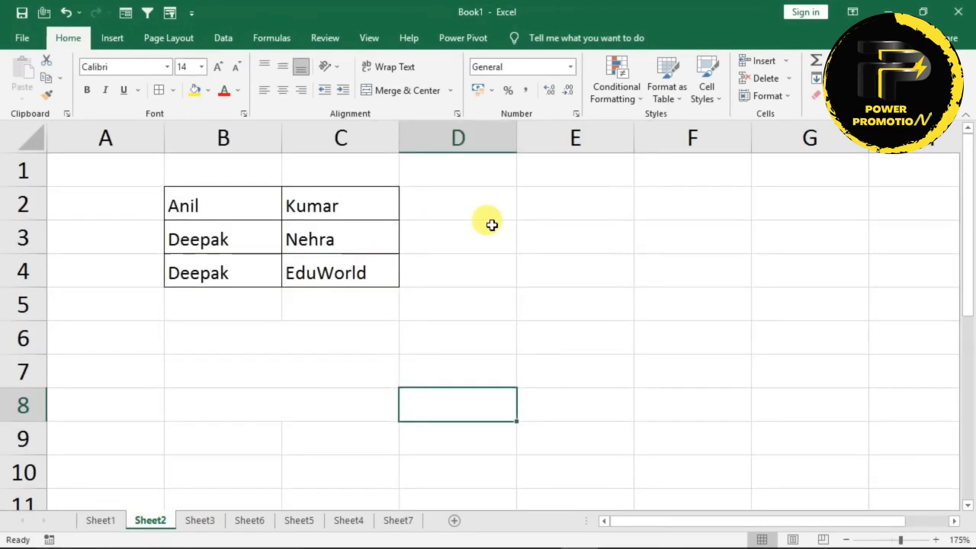
{"action": "left_click", "coordinate": [243, 216]}
{"action": "left_click", "coordinate": [337, 204]}
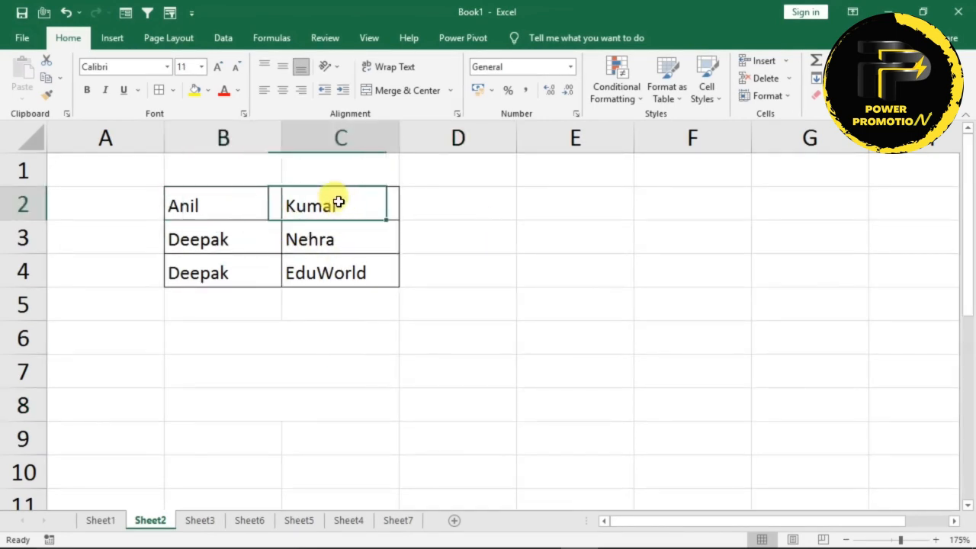
{"action": "left_click", "coordinate": [497, 209]}
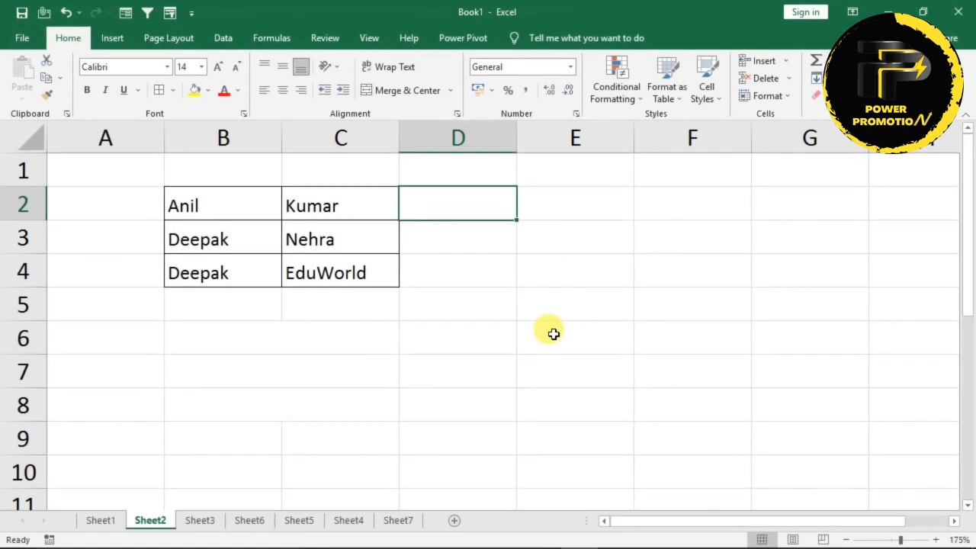
{"action": "type", "text": "Anil"}
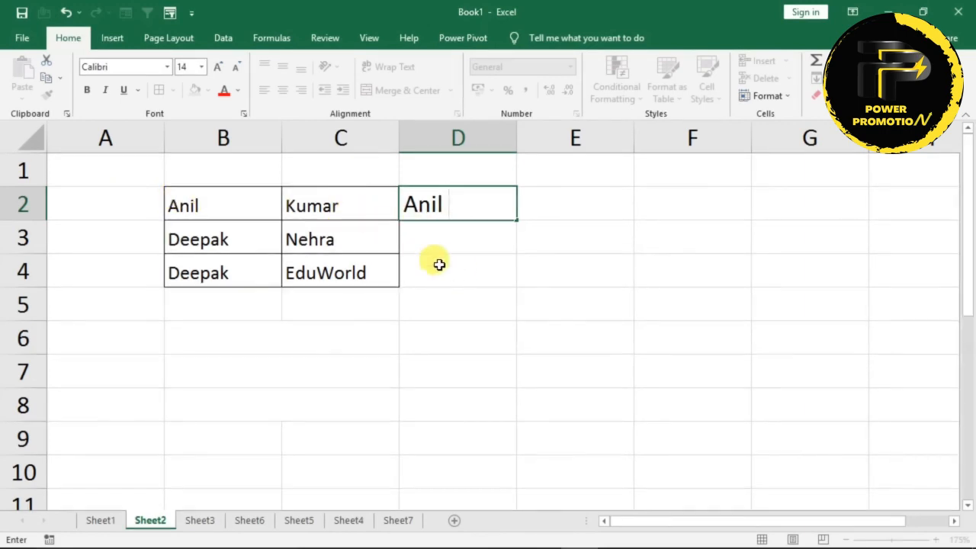
{"action": "type", "text": " Kuma"}
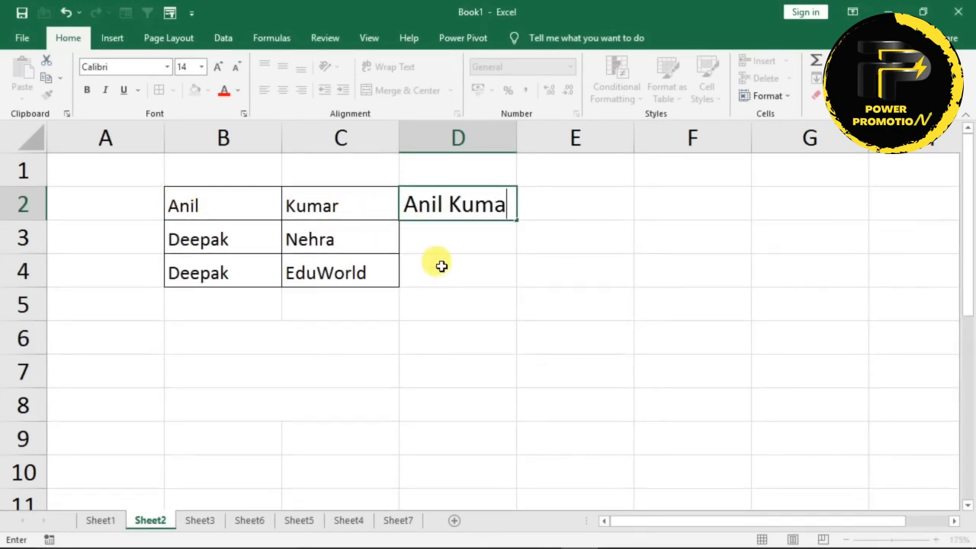
{"action": "type", "text": "r"}
{"action": "key", "text": "Return"}
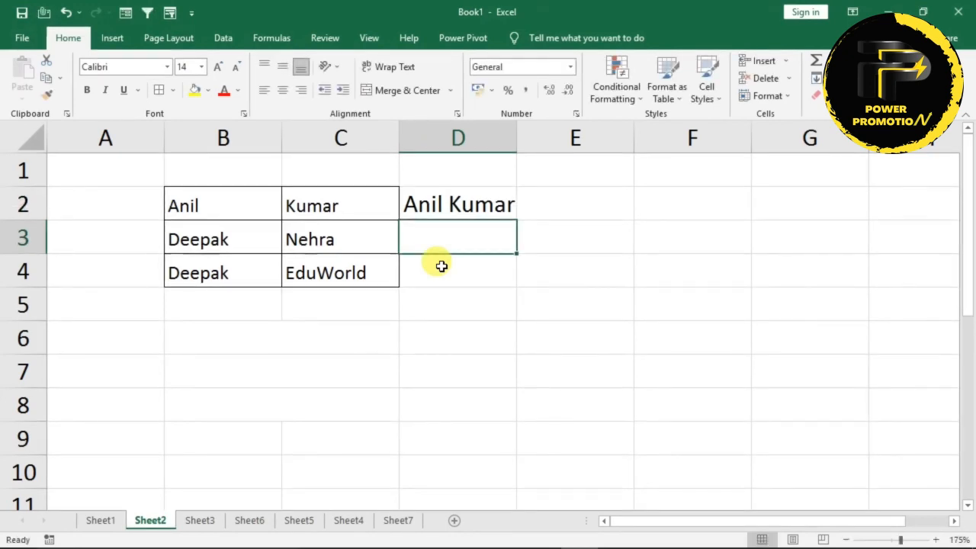
{"action": "key", "text": "ctrl+e"}
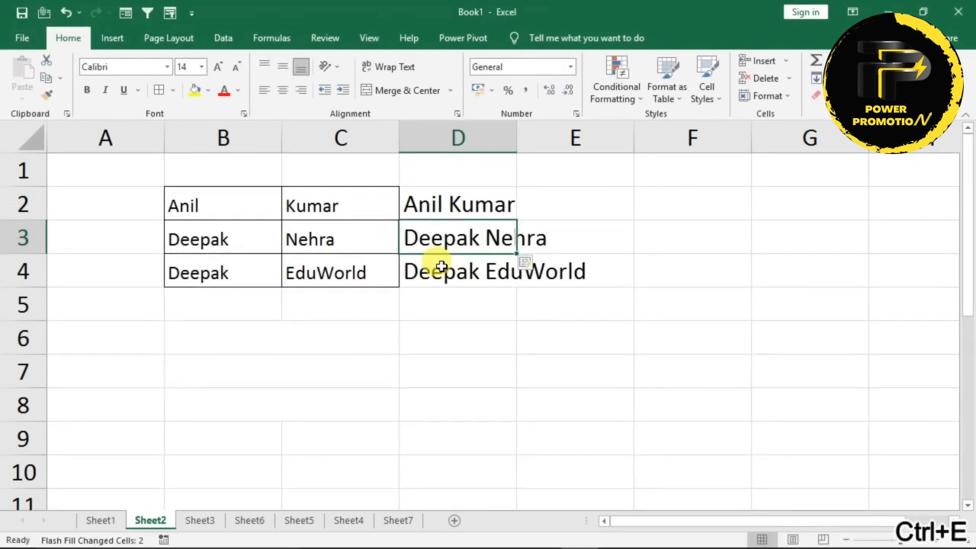
{"action": "left_click", "coordinate": [484, 392]}
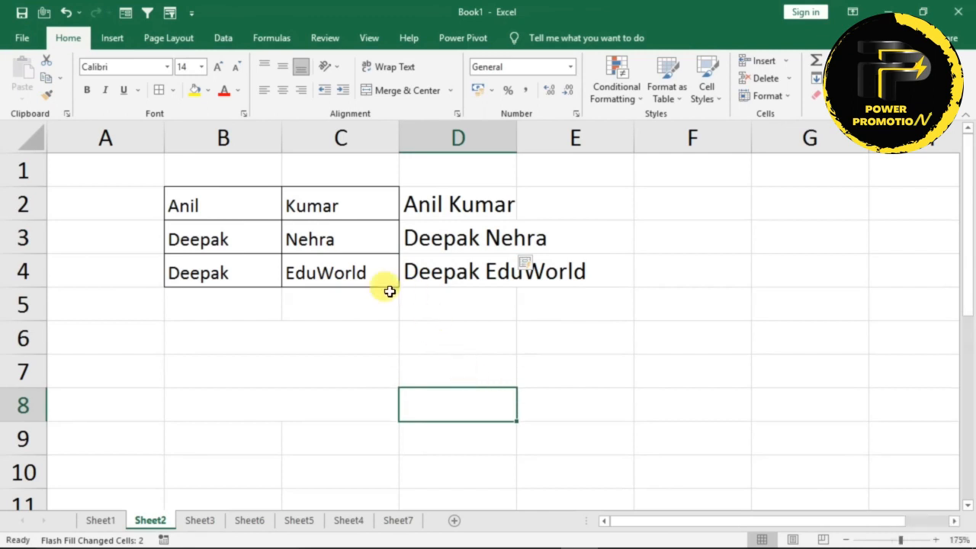